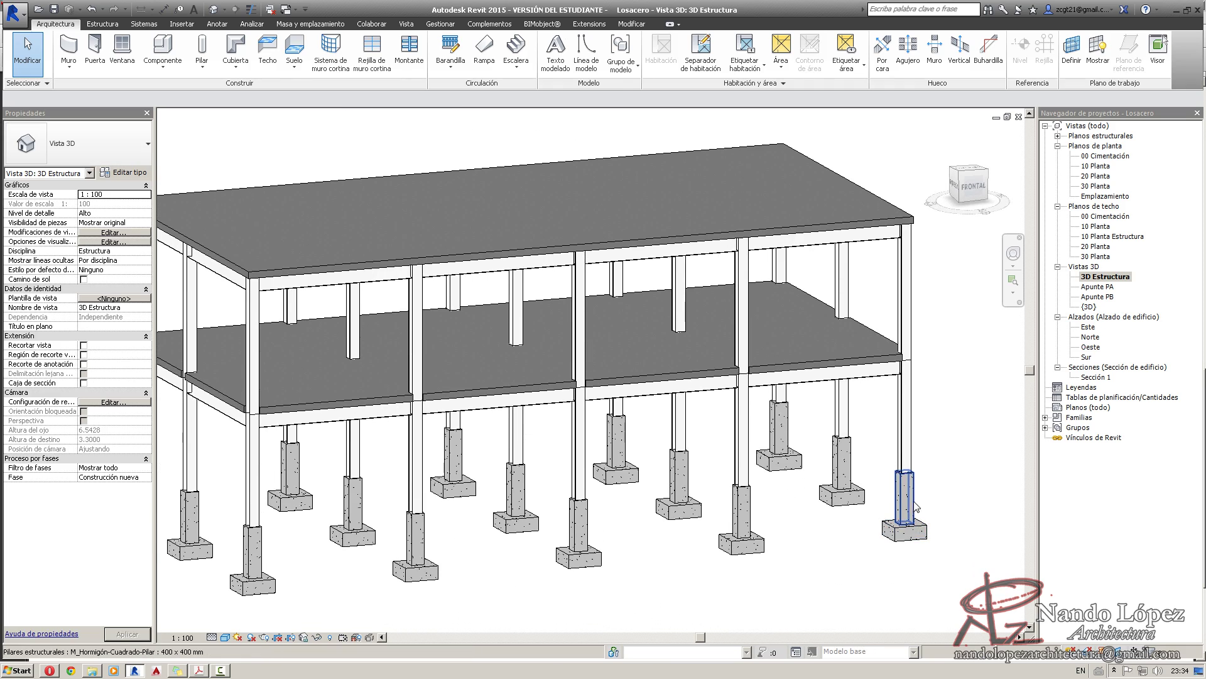
Inspect the columns and footings of the building in the 3D Estructura view, finishing in an isometric orientation.
{"action": "scroll", "coordinate": [923, 472], "scroll_direction": "up", "scroll_amount": 5}
{"action": "middle_click_drag", "start_coordinate": [919, 511], "coordinate": [927, 430]}
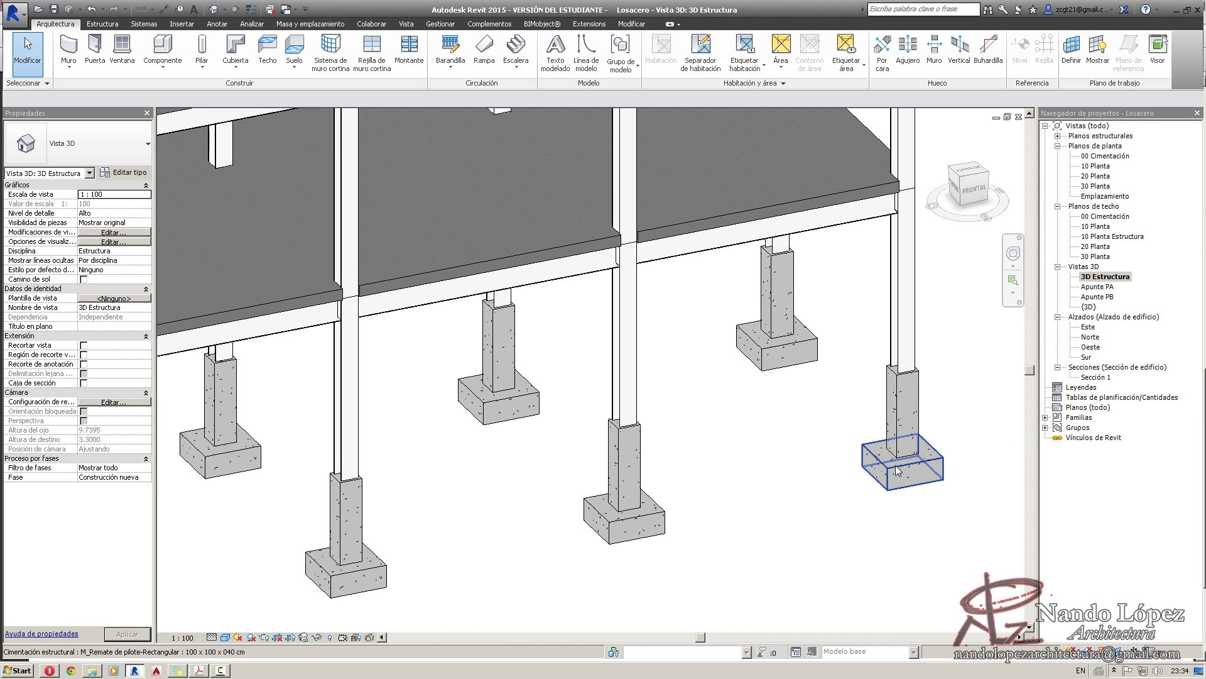
{"action": "scroll", "coordinate": [897, 471], "scroll_direction": "down", "scroll_amount": 4}
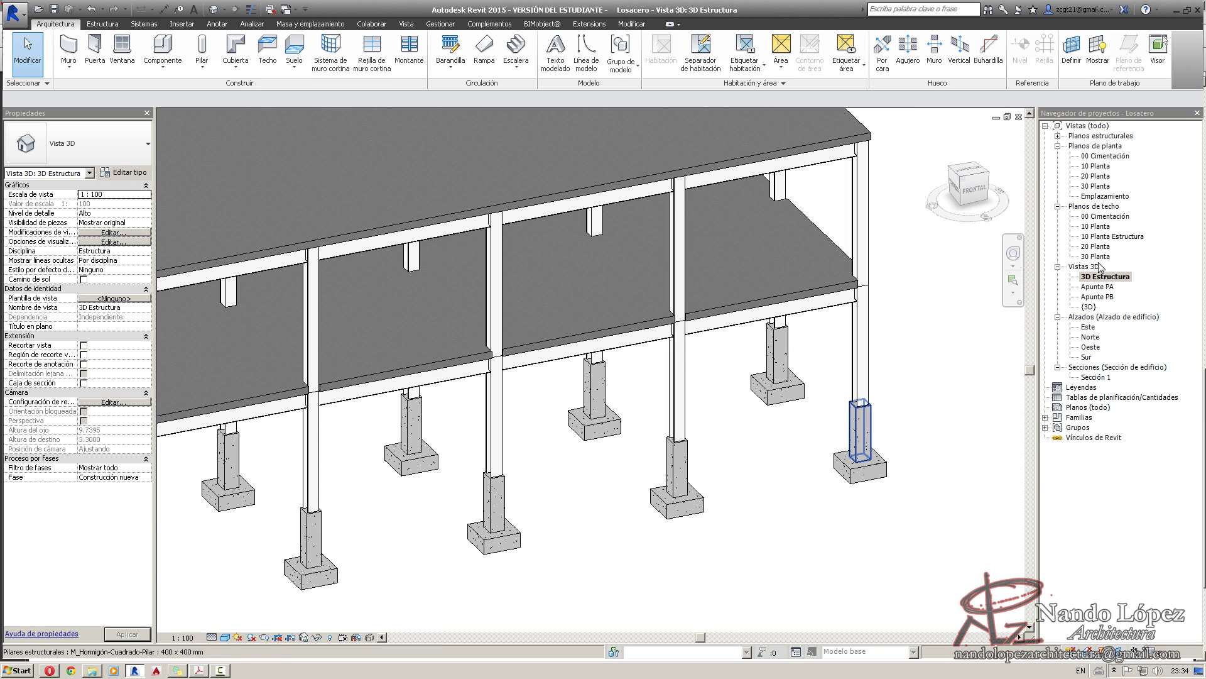
{"action": "middle_click", "coordinate": [891, 285]}
{"action": "middle_click", "coordinate": [891, 286]}
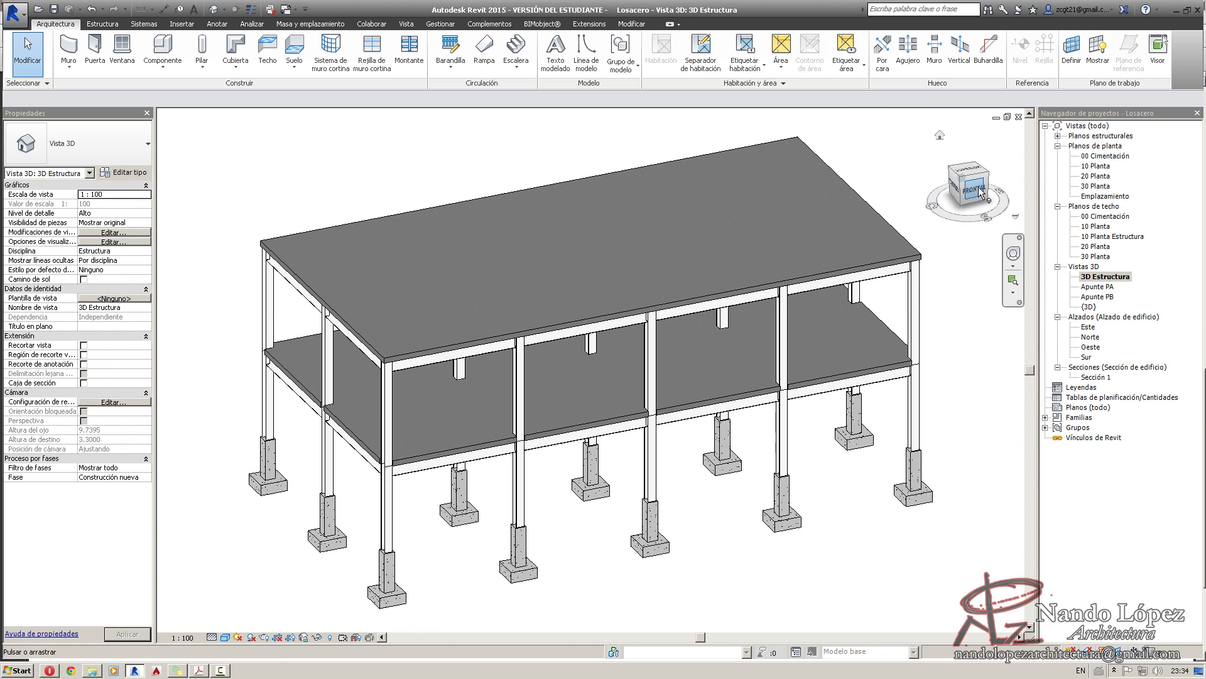
{"action": "left_click", "coordinate": [957, 174]}
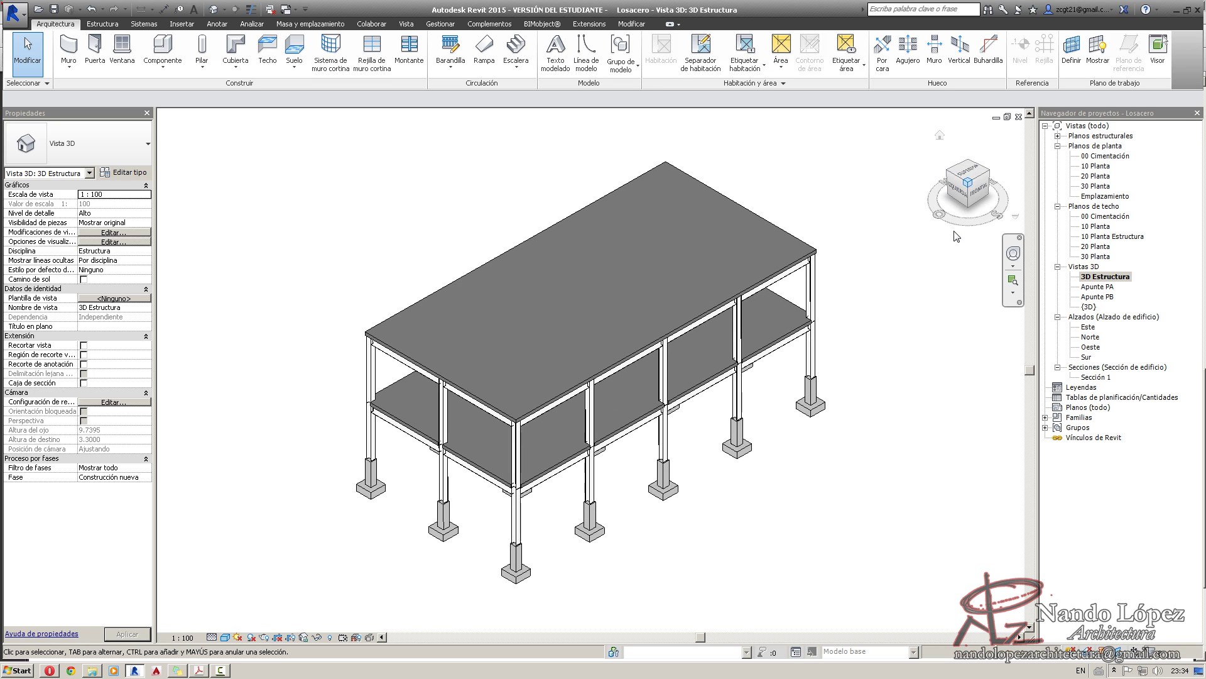
Review the 10 Planta and 10 Planta Estructura ceiling plans, and return to the default {3D} view of the building.
{"action": "double_click", "coordinate": [1099, 228]}
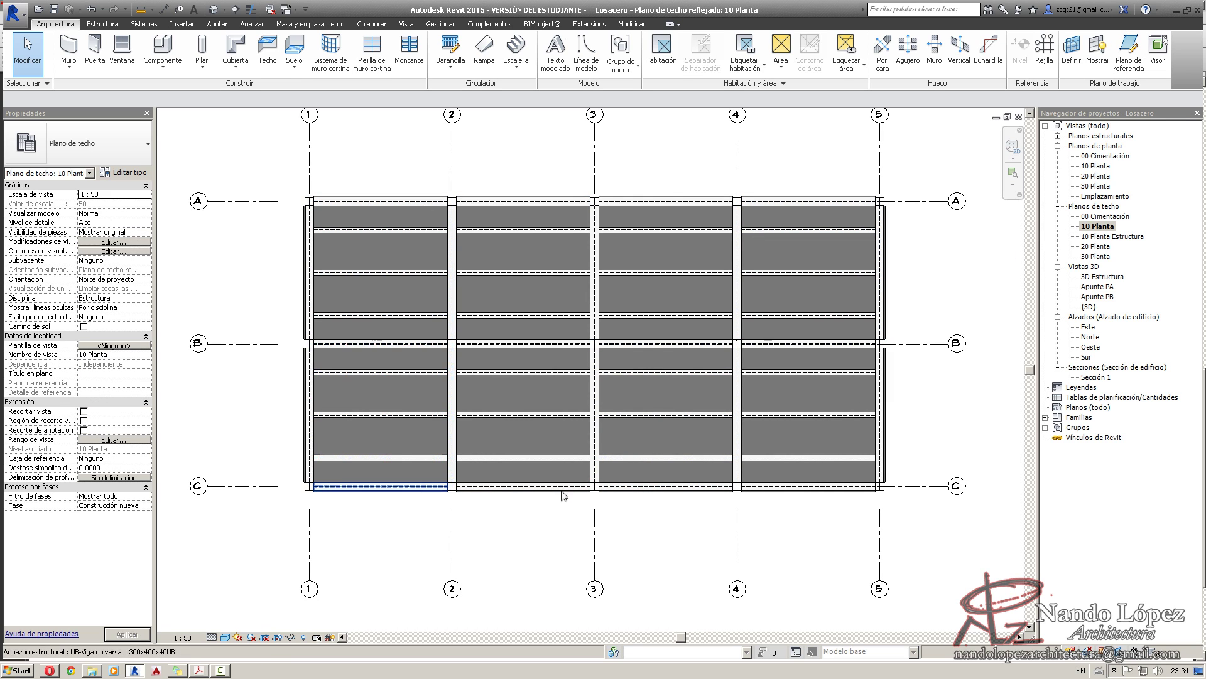
{"action": "double_click", "coordinate": [1124, 237]}
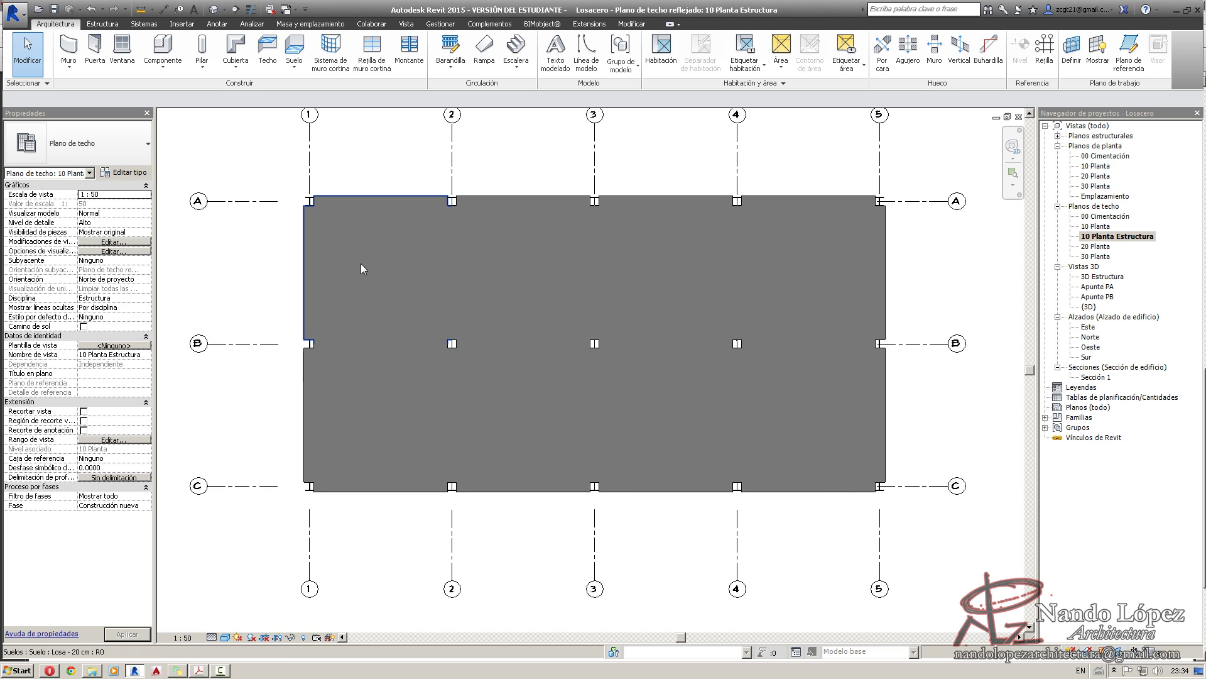
{"action": "left_click", "coordinate": [214, 9]}
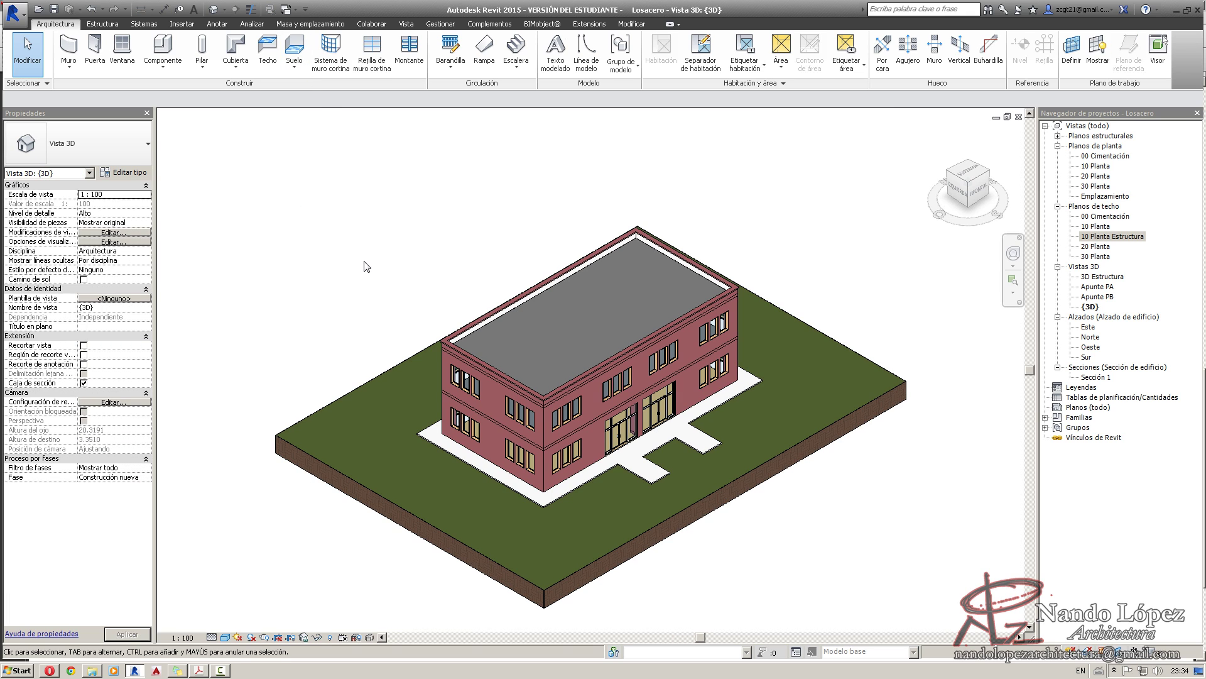
Open the Perfil lámina troquelada family and examine the Geometría section of HT-Losacero-CA.pdf in Adobe Acrobat before returning to Revit.
{"action": "left_click", "coordinate": [285, 10]}
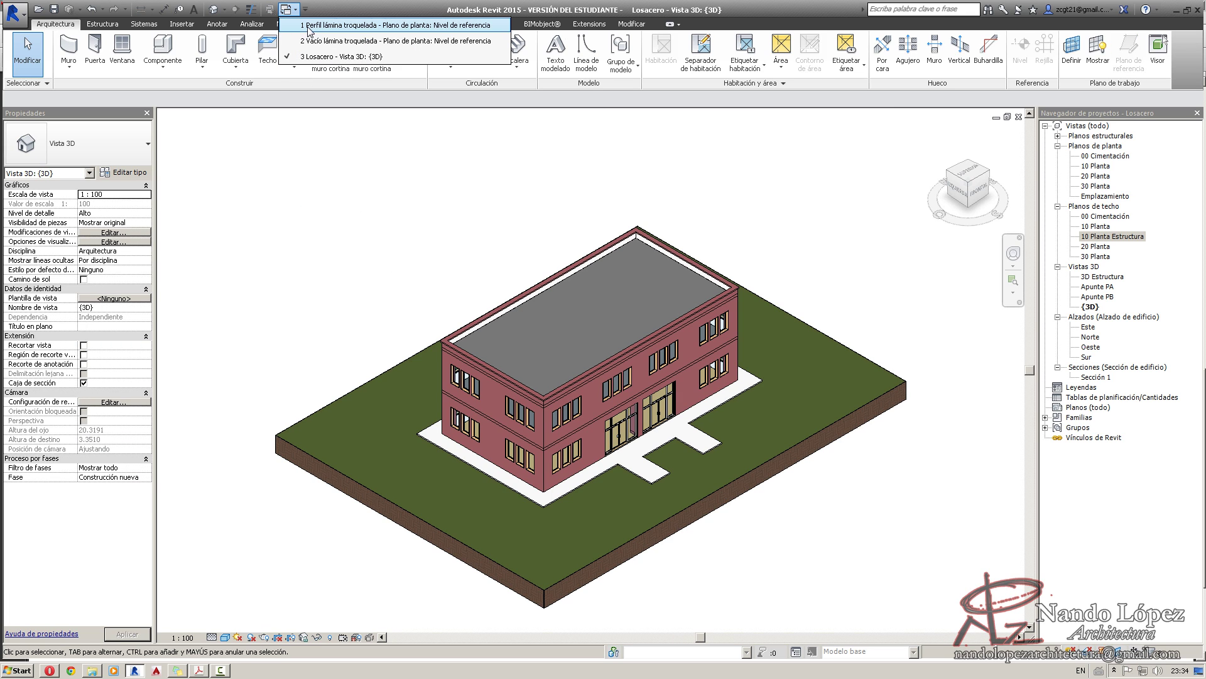
{"action": "left_click", "coordinate": [326, 25]}
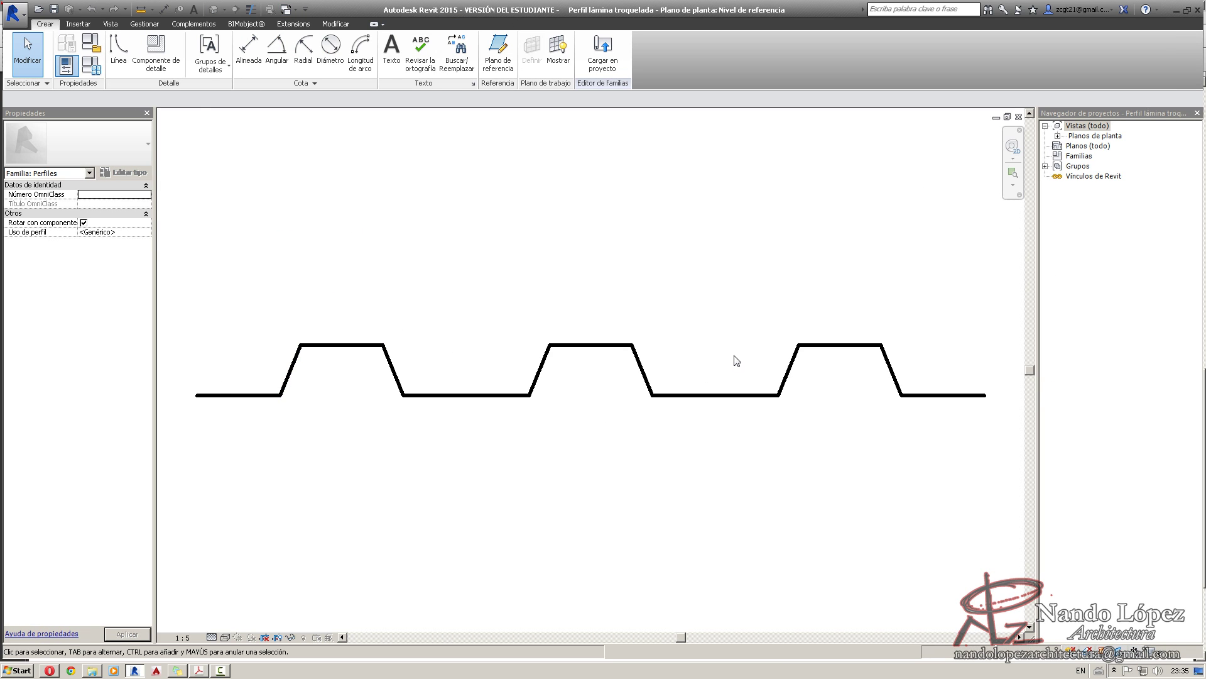
{"action": "left_click", "coordinate": [198, 671]}
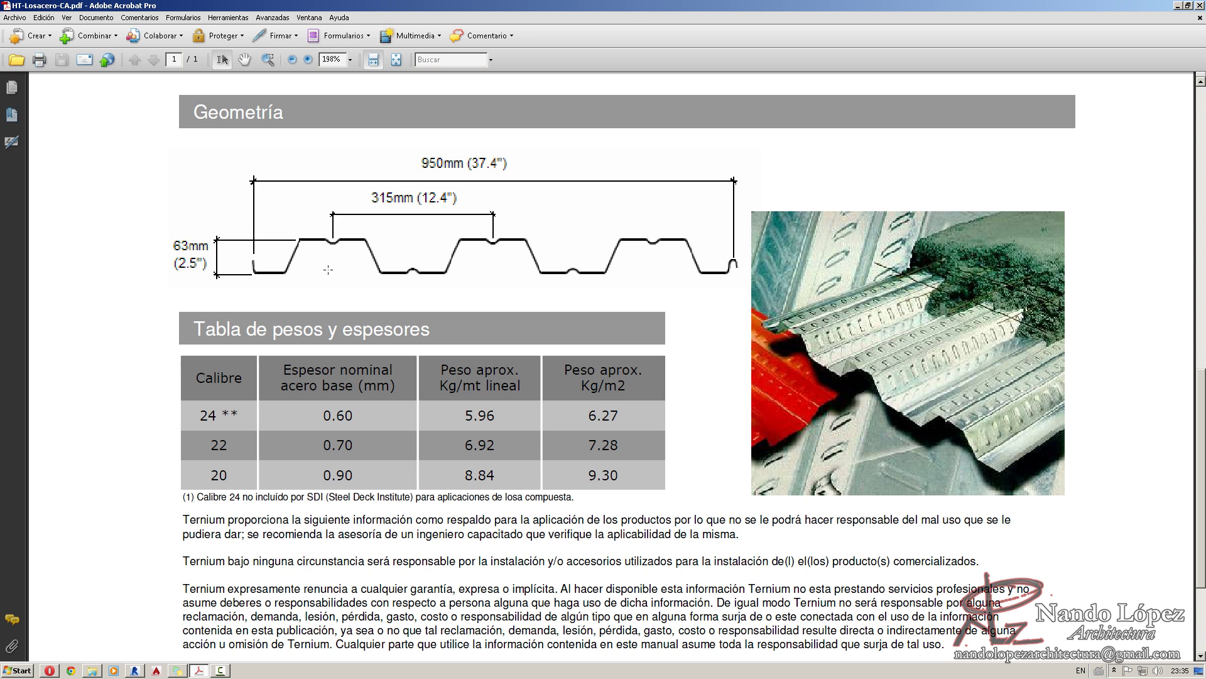
{"action": "scroll", "coordinate": [291, 242], "scroll_direction": "up", "scroll_amount": 5}
{"action": "scroll", "coordinate": [340, 289], "scroll_direction": "down", "scroll_amount": 5}
{"action": "scroll", "coordinate": [388, 341], "scroll_direction": "up", "scroll_amount": 1}
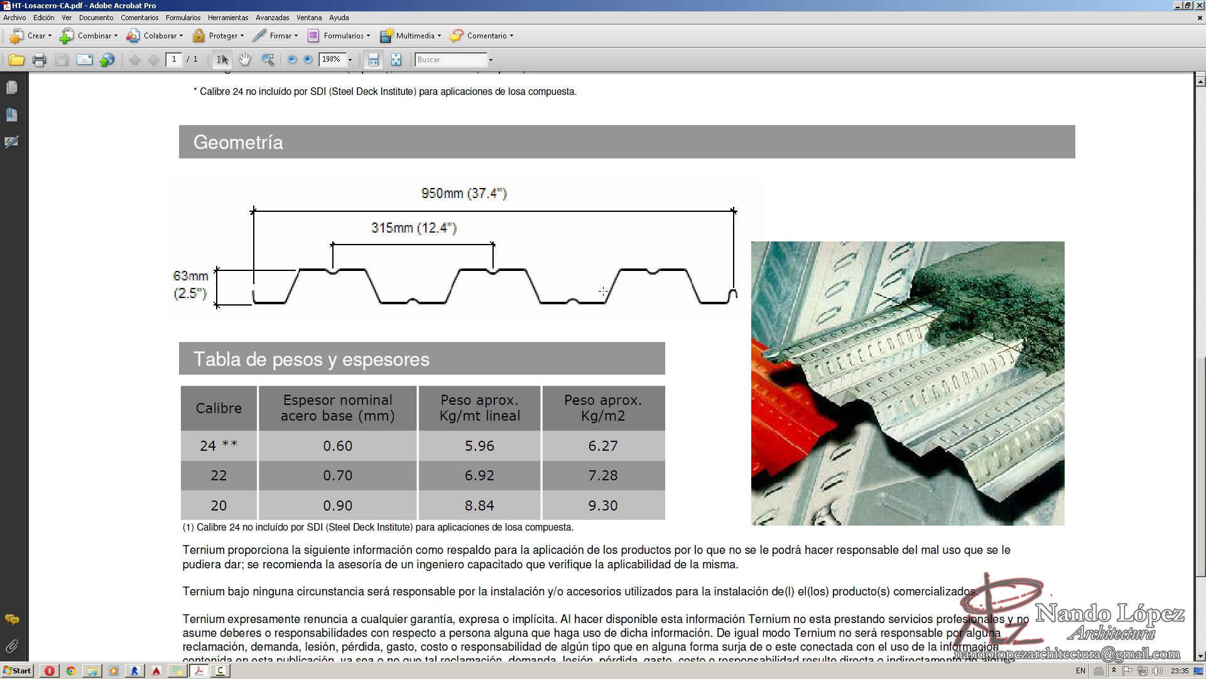
{"action": "left_click", "coordinate": [1178, 5]}
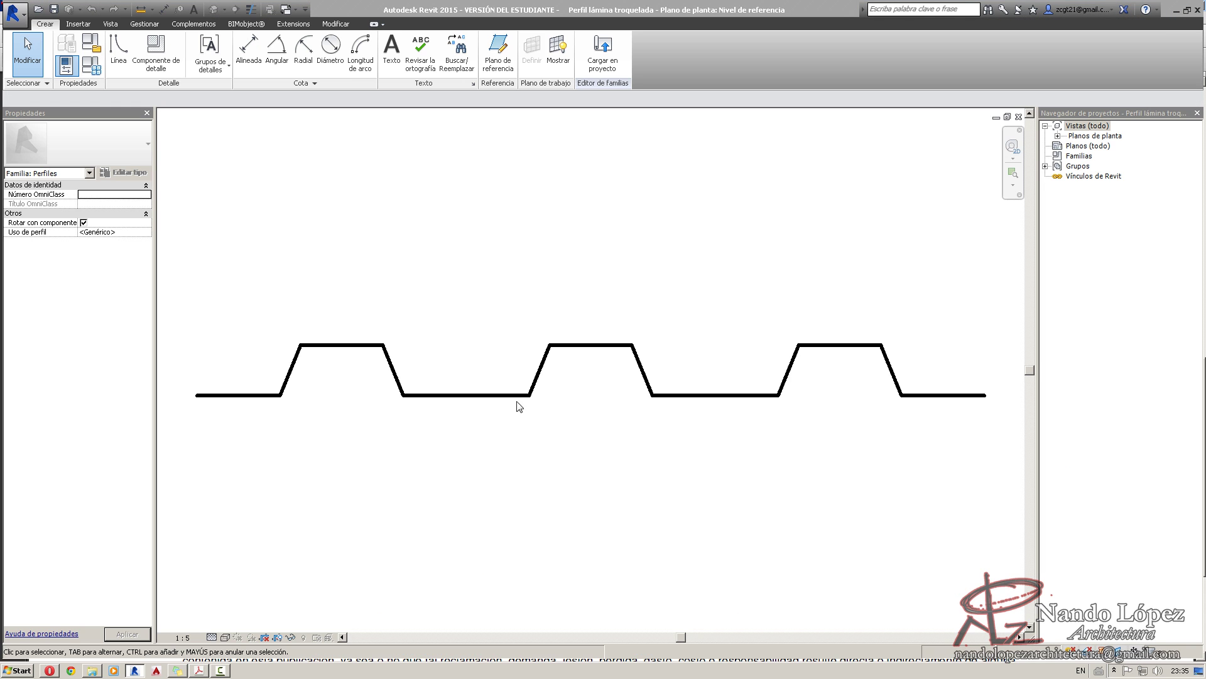
Switch to the Vacío lámina troquelada family and turn on thin line display for its profile.
{"action": "left_click", "coordinate": [294, 10]}
{"action": "left_click", "coordinate": [352, 41]}
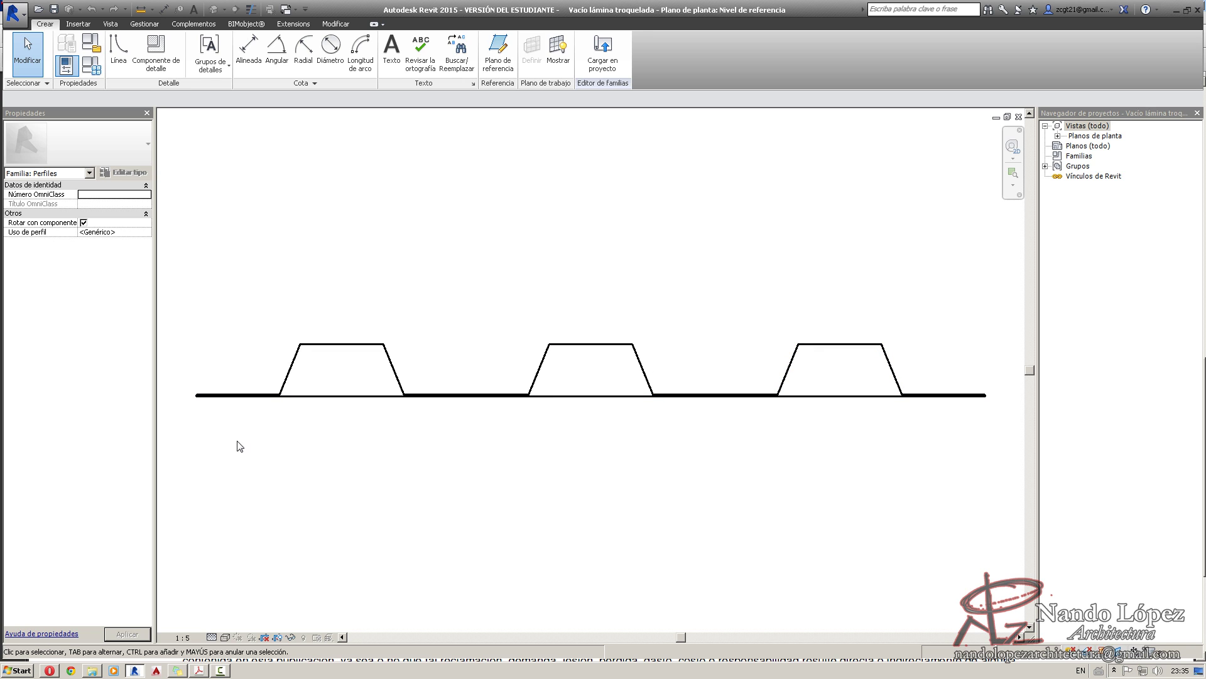
{"action": "scroll", "coordinate": [224, 406], "scroll_direction": "up", "scroll_amount": 5}
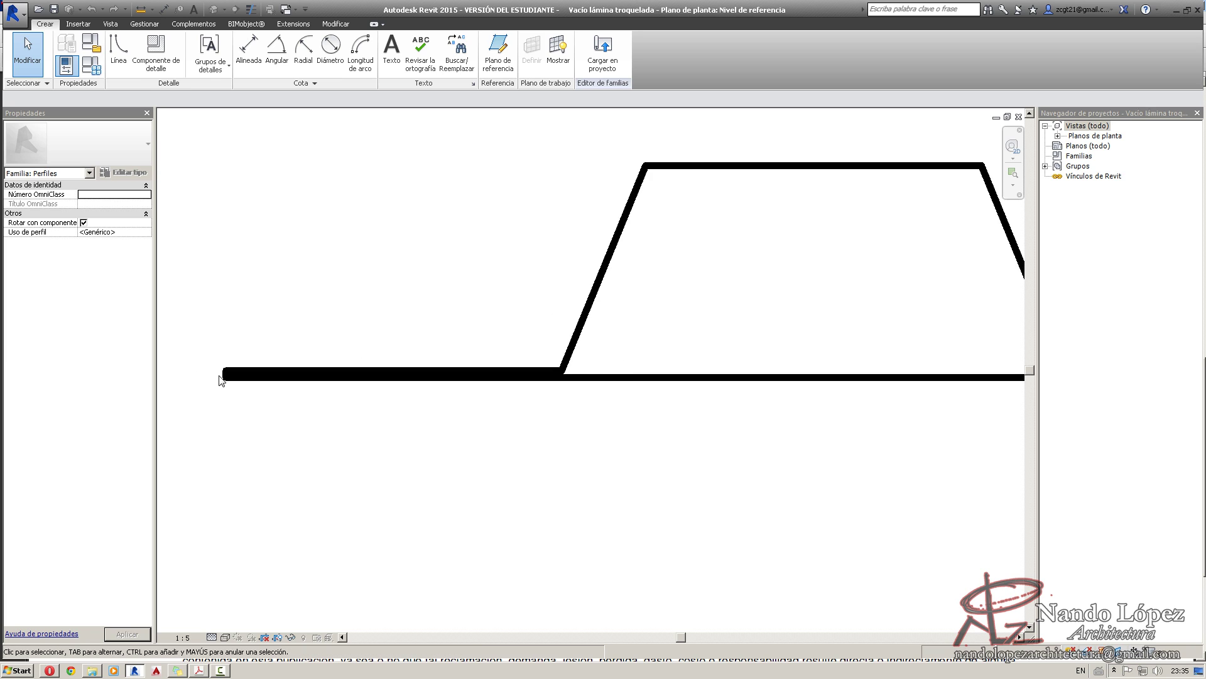
{"action": "left_click", "coordinate": [250, 9]}
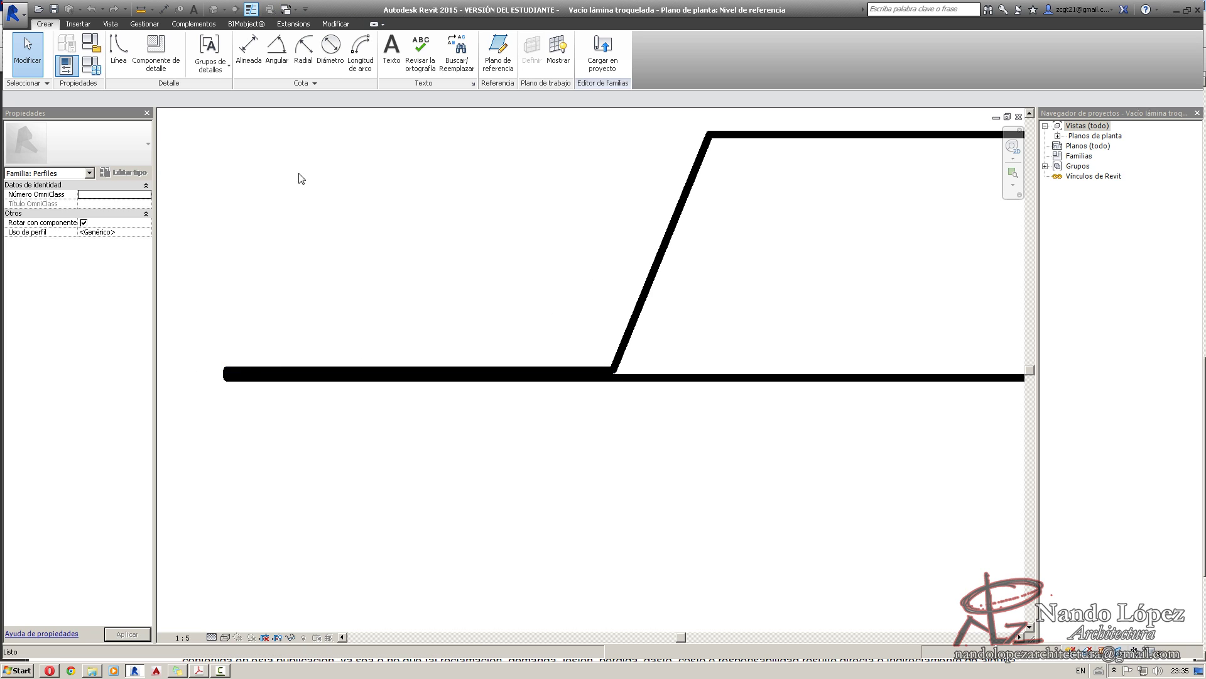
{"action": "scroll", "coordinate": [385, 400], "scroll_direction": "down", "scroll_amount": 4}
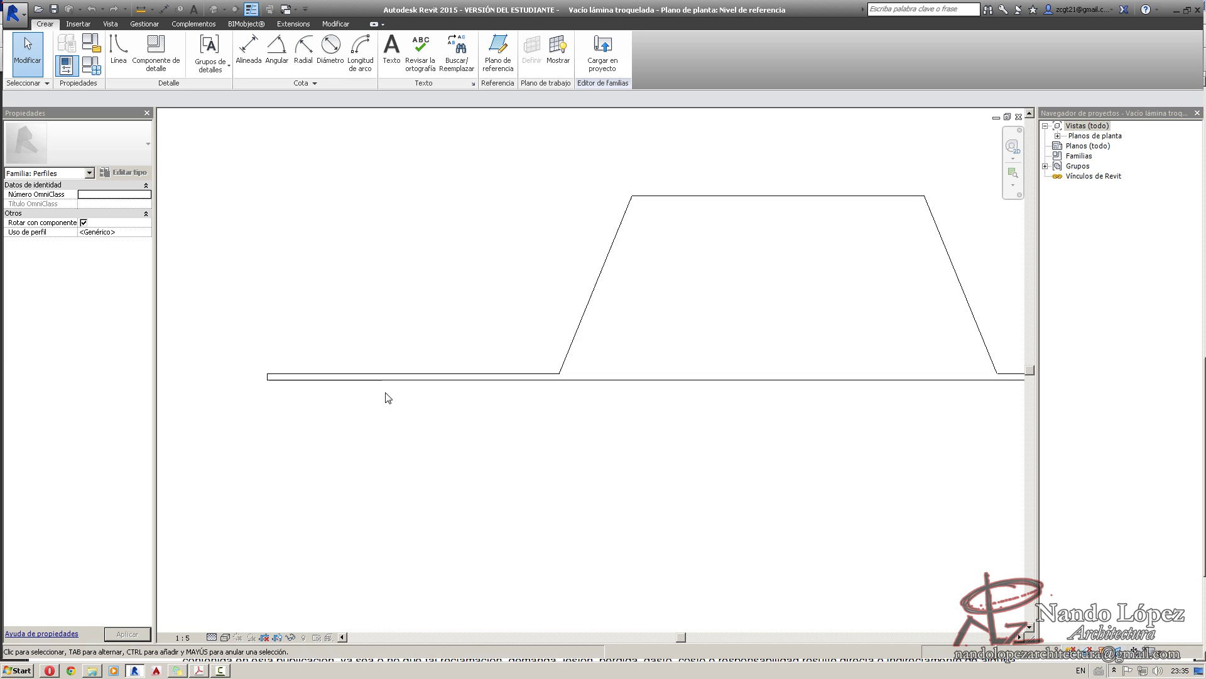
{"action": "scroll", "coordinate": [504, 474], "scroll_direction": "down", "scroll_amount": 3}
{"action": "scroll", "coordinate": [500, 471], "scroll_direction": "down", "scroll_amount": 1}
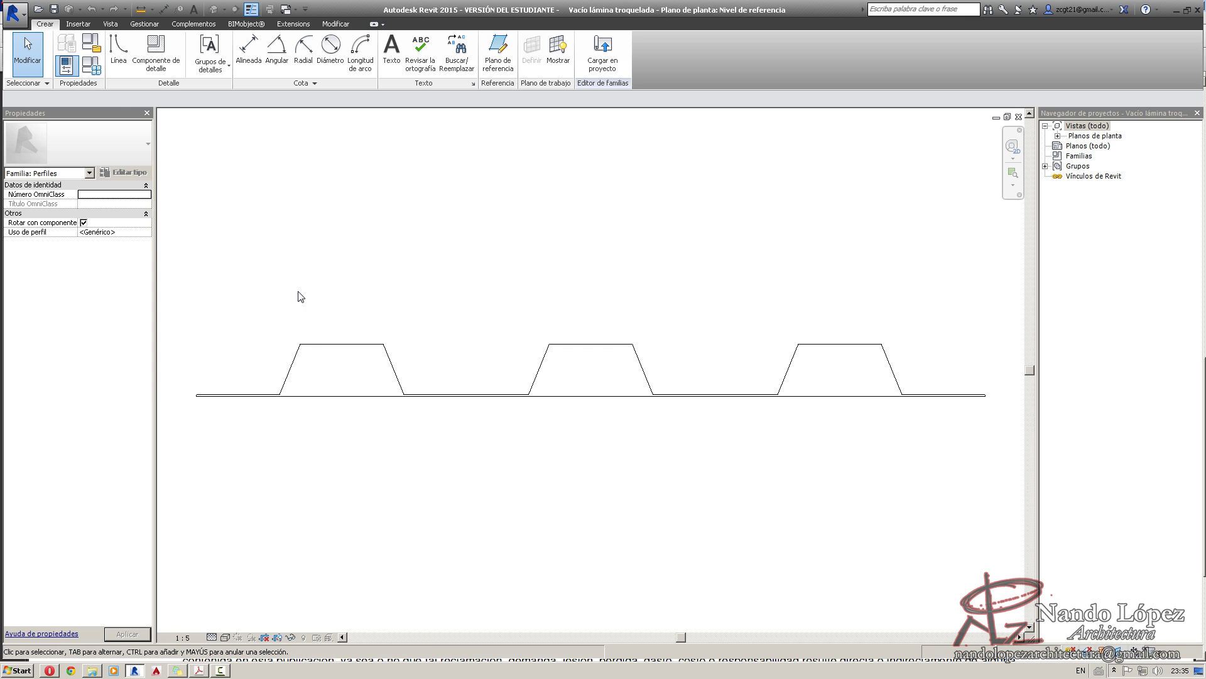
Set the Espesor parameter of the Vacío lámina troquelada profile to 10 mm in its family types.
{"action": "left_click", "coordinate": [97, 73]}
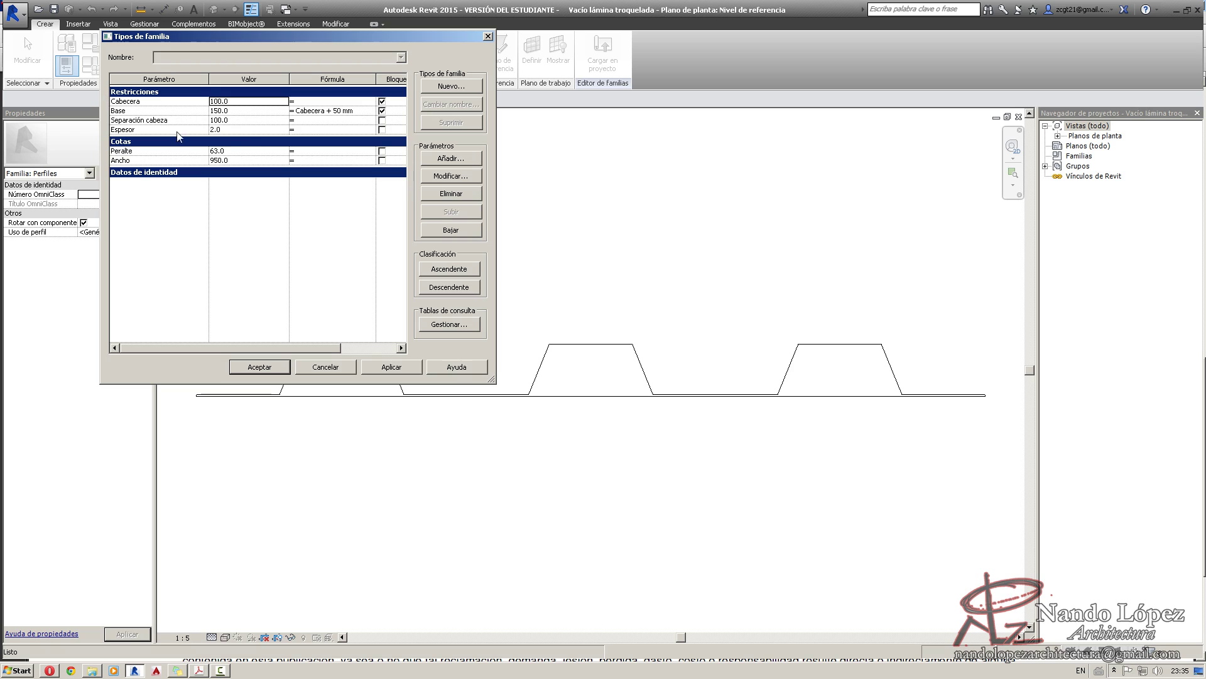
{"action": "left_click", "coordinate": [243, 130]}
{"action": "left_click", "coordinate": [385, 369]}
{"action": "left_click", "coordinate": [265, 370]}
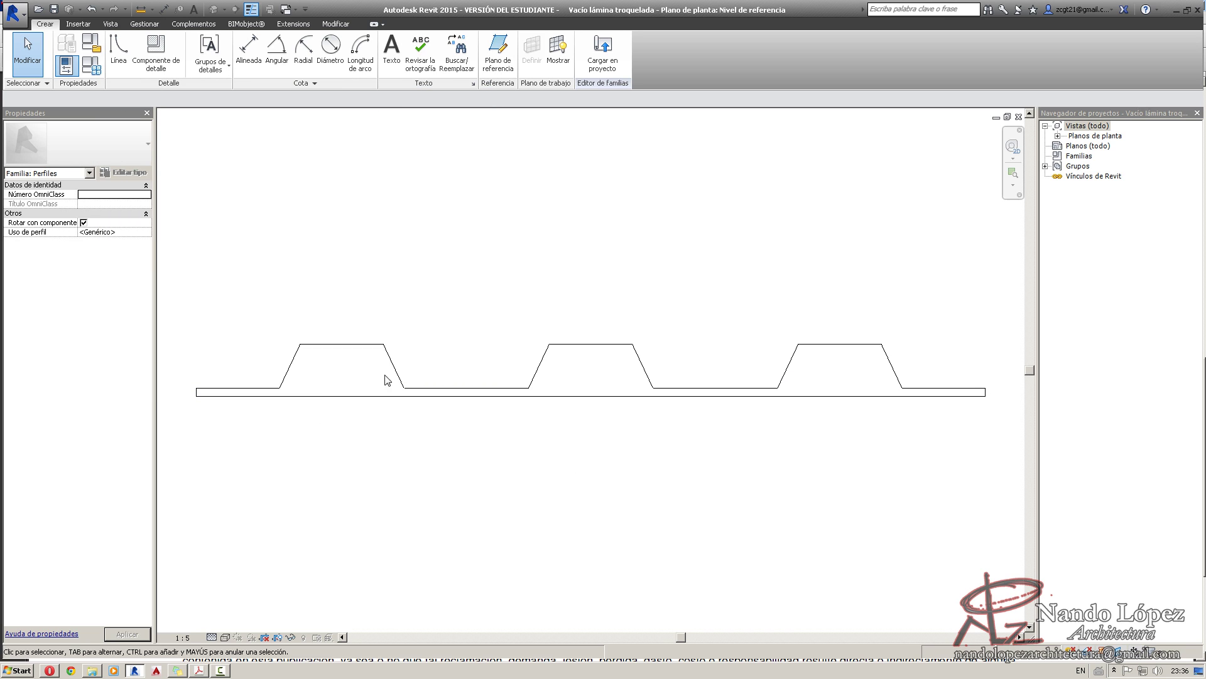
Set the Espesor parameter of the Perfil lámina troquelada family to 10 mm.
{"action": "key", "text": "ctrl+Tab"}
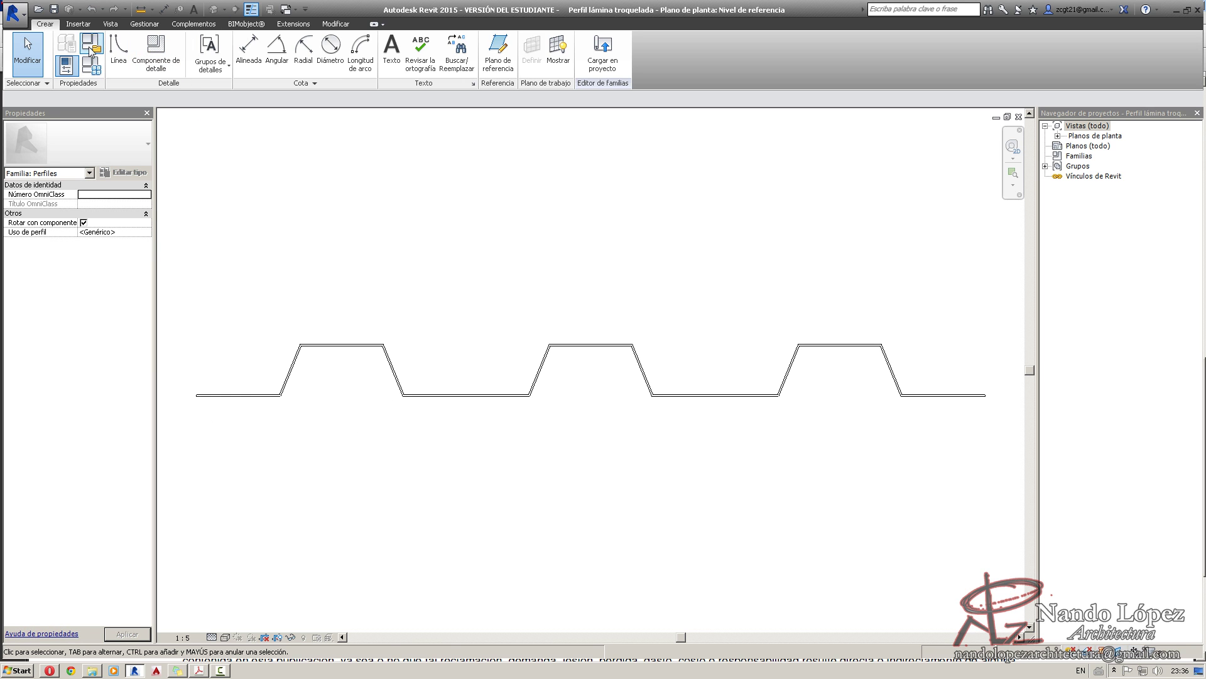
{"action": "left_click", "coordinate": [66, 65]}
{"action": "left_click", "coordinate": [250, 131]}
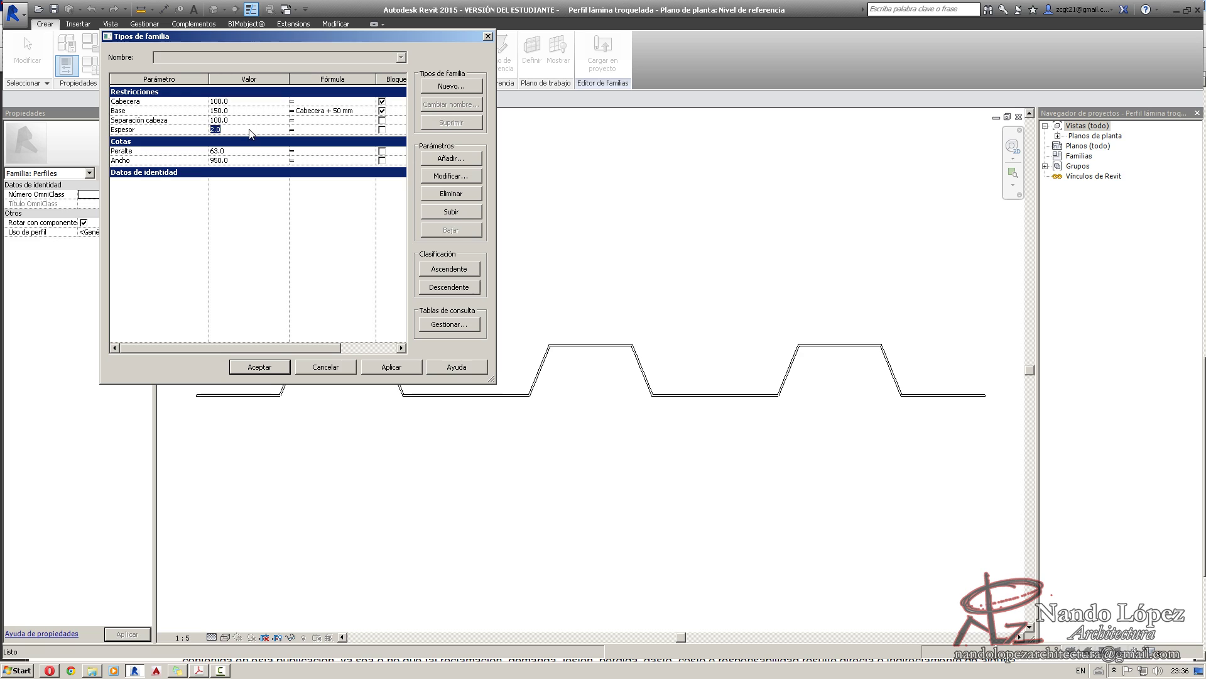
{"action": "type", "text": "10"}
{"action": "left_click", "coordinate": [393, 368]}
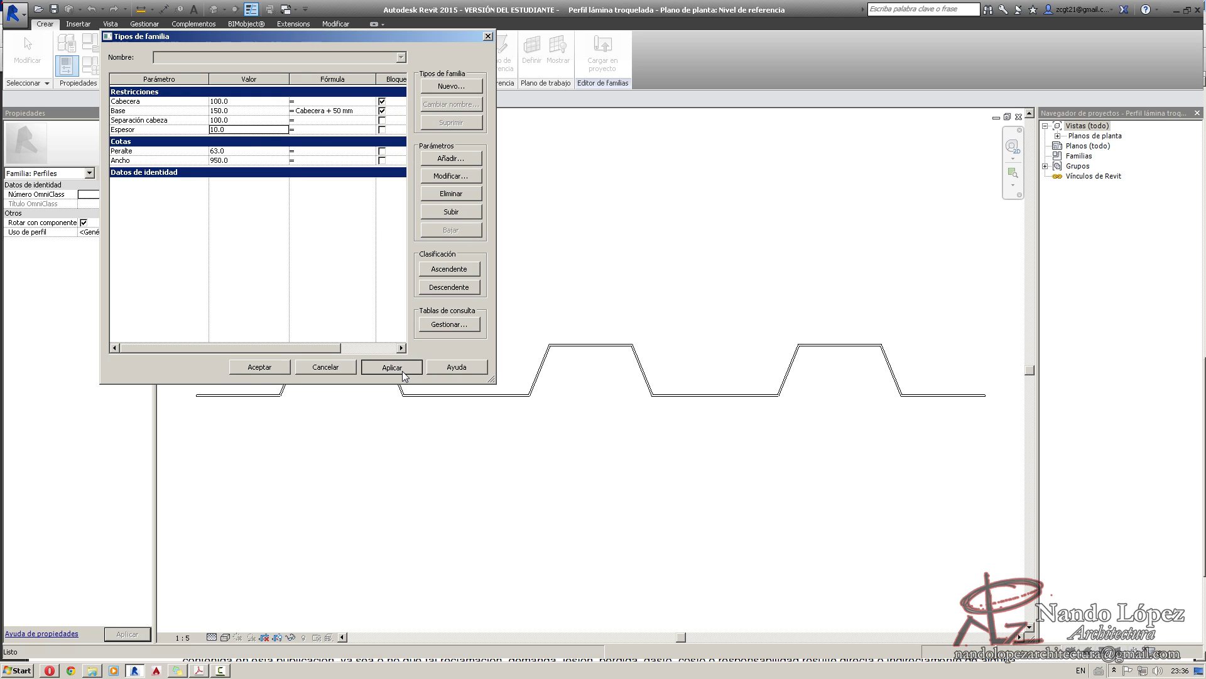
{"action": "left_click", "coordinate": [256, 368]}
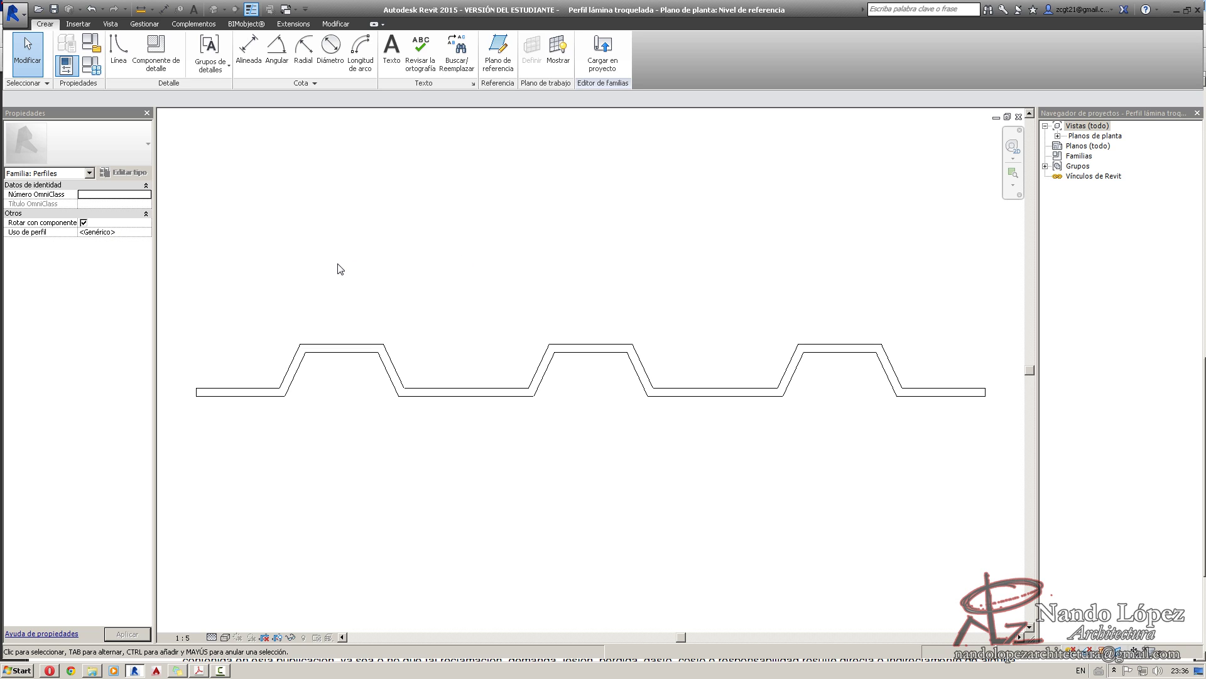
Compare the Vacío lámina troquelada profile with the Geometría drawing in the Losacero PDF datasheet in Adobe Acrobat, returning to Revit.
{"action": "key", "text": "ctrl+Tab"}
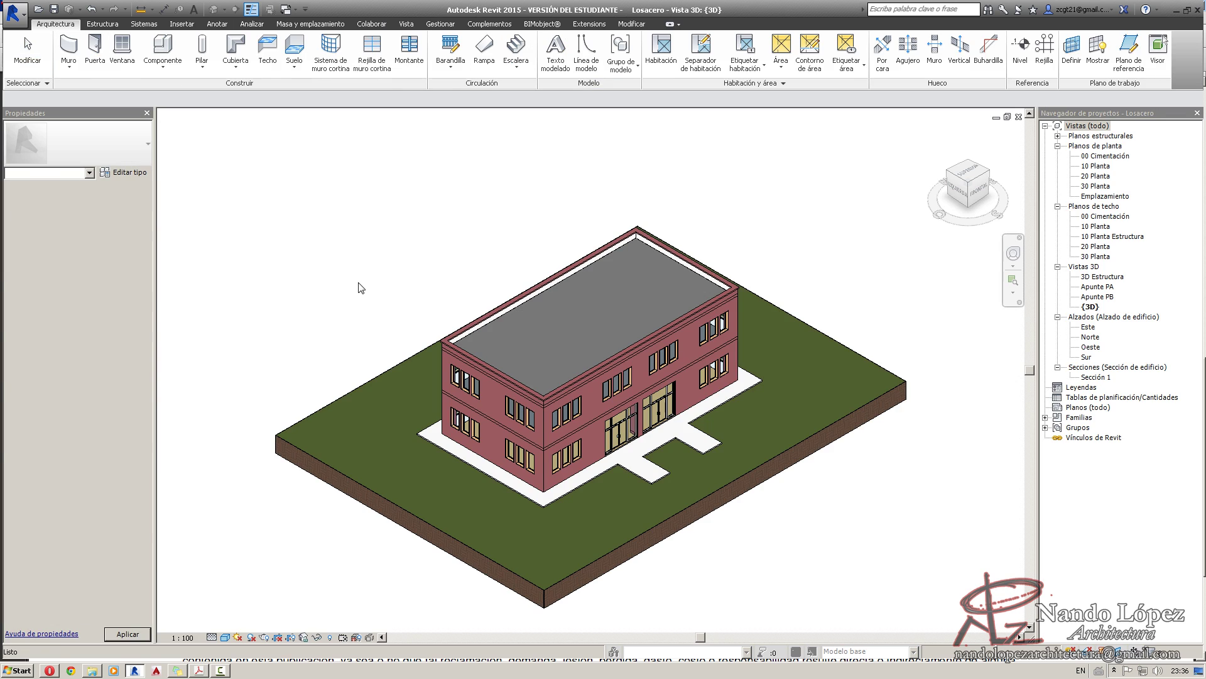
{"action": "key", "text": "ctrl+Tab"}
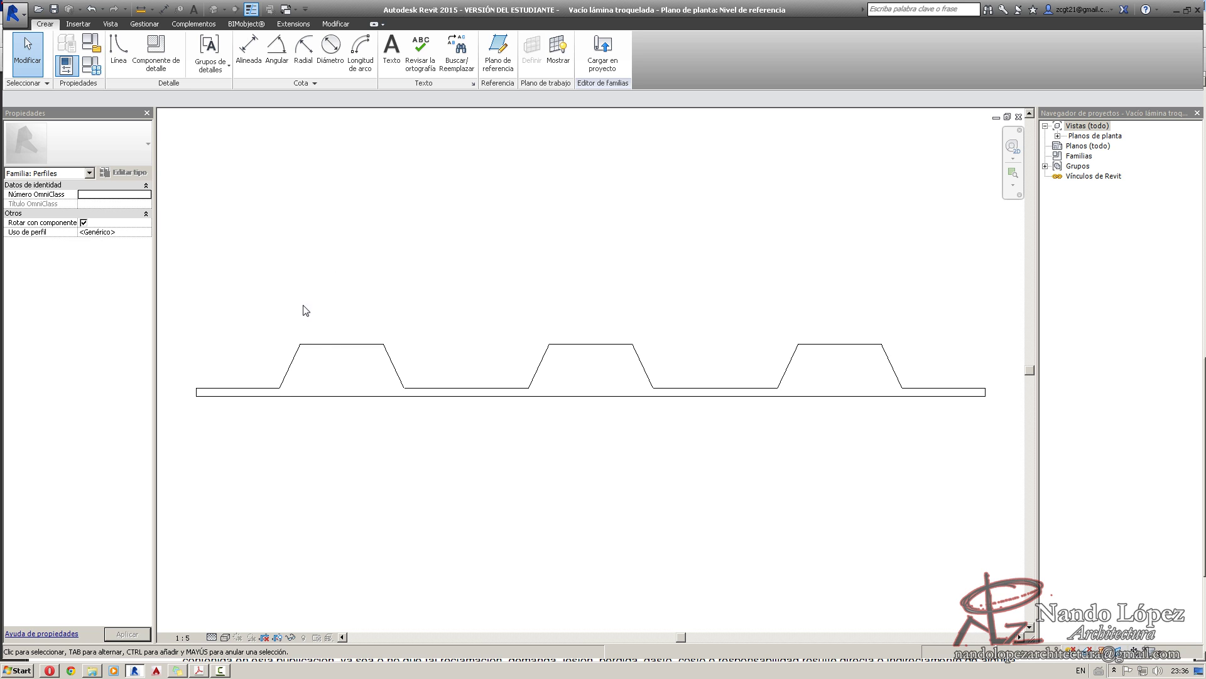
{"action": "left_click", "coordinate": [200, 670]}
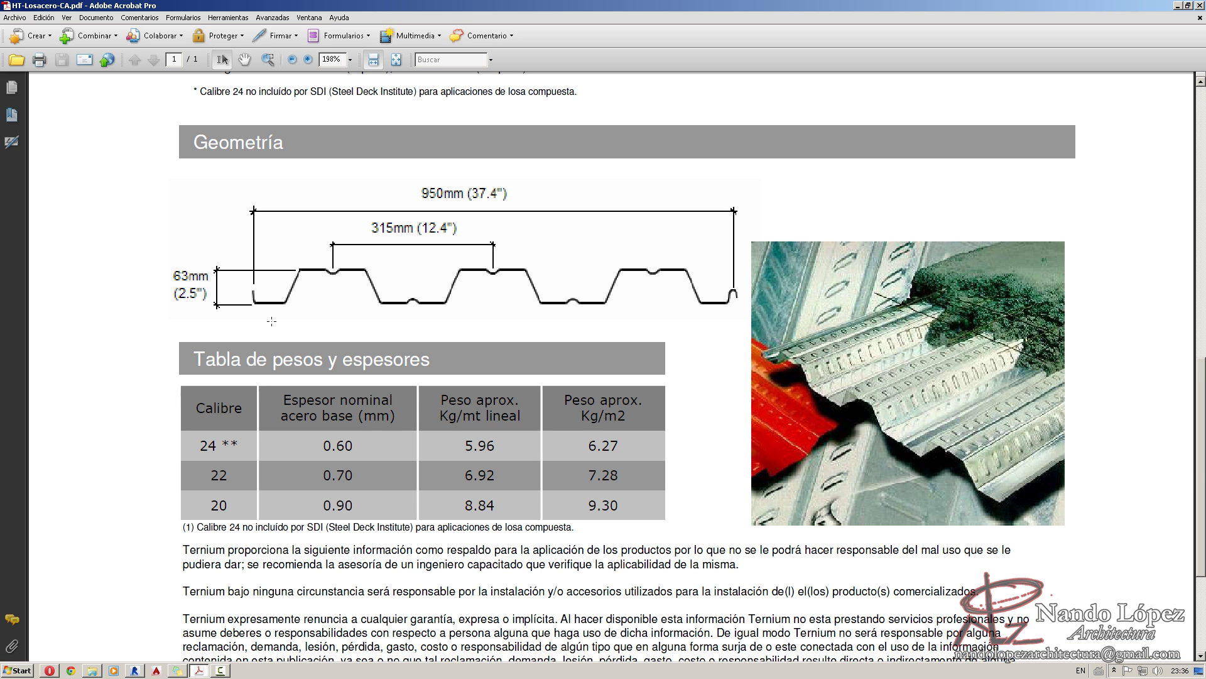
{"action": "left_click", "coordinate": [1177, 6]}
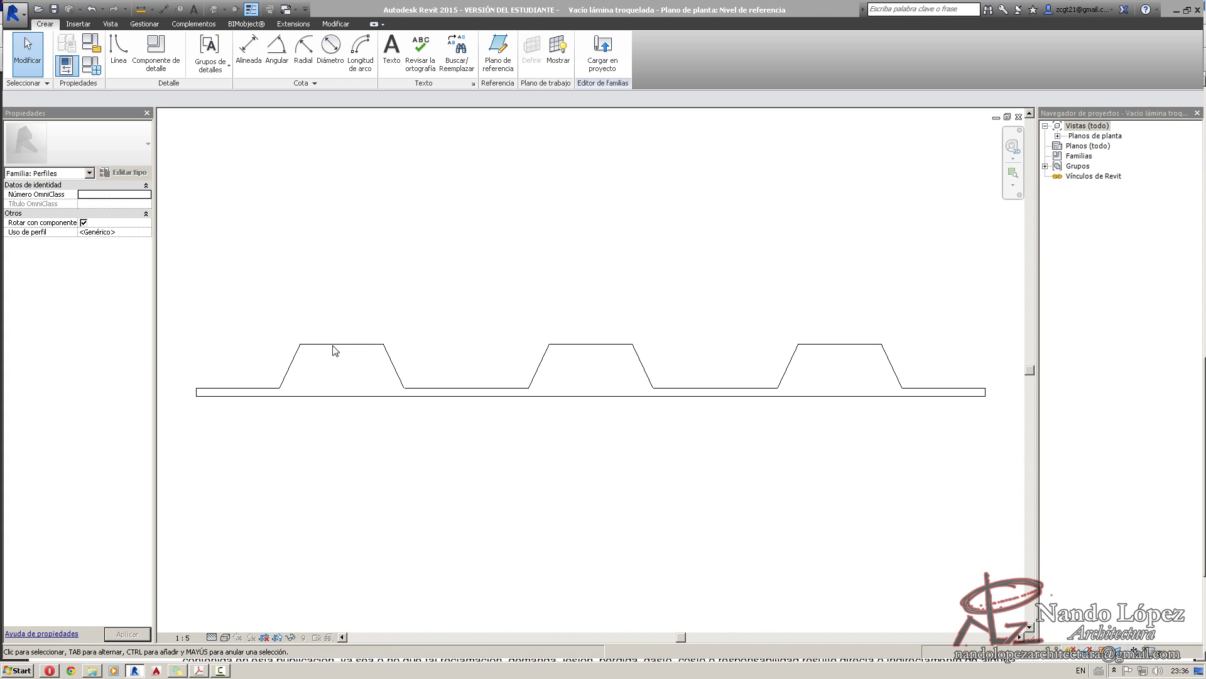
Measure the overall height of the void profile from the first rib's crest down to the base line.
{"action": "left_click", "coordinate": [141, 9]}
{"action": "left_click", "coordinate": [342, 343]}
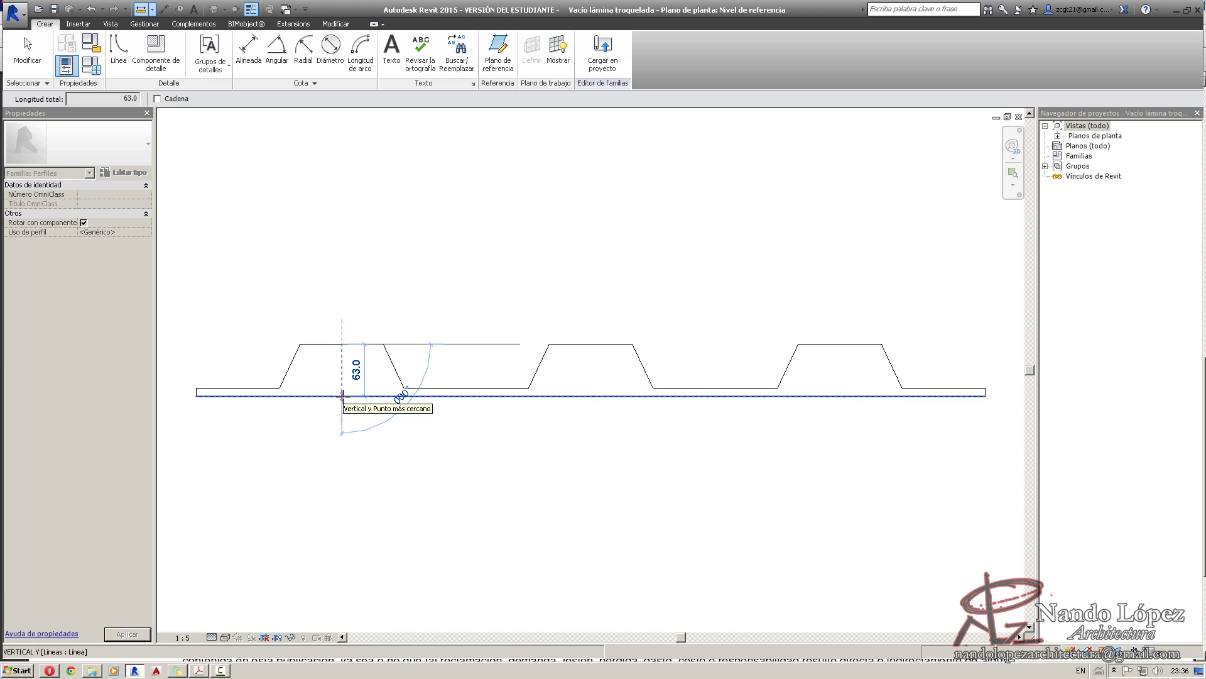
{"action": "key", "text": "Escape"}
{"action": "key", "text": "Escape"}
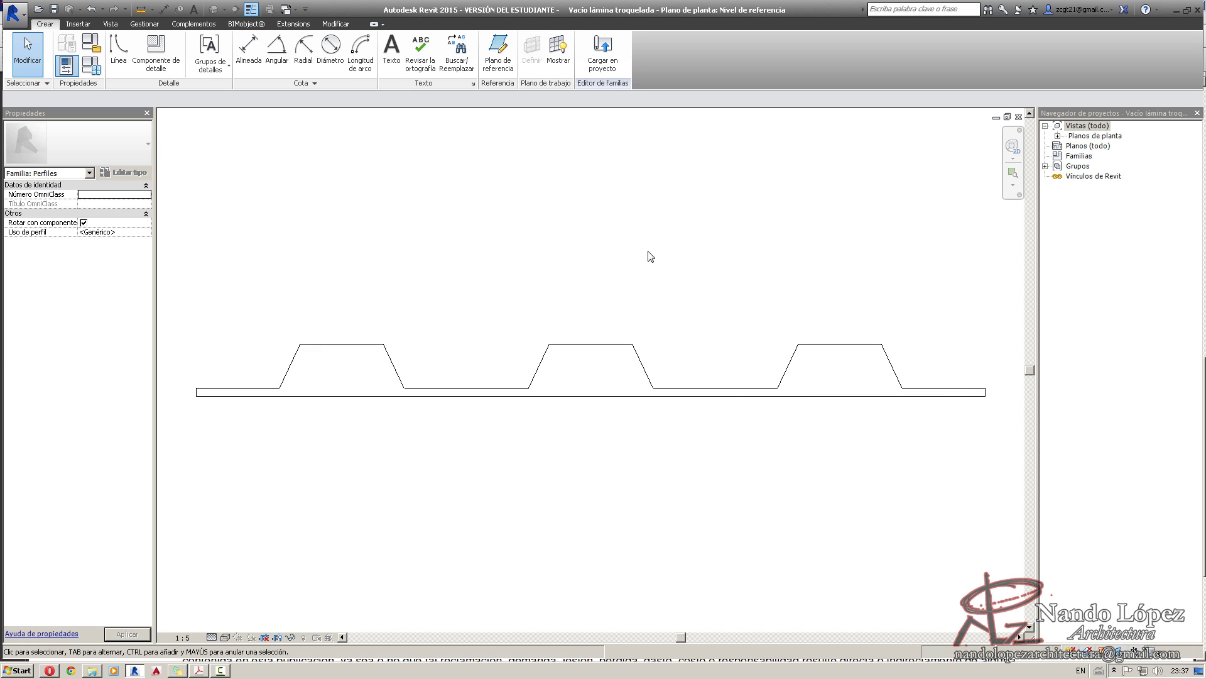
Switch to the Perfil lámina troquelada family and set its Espesor parameter to 2 mm.
{"action": "key", "text": "ctrl+Tab"}
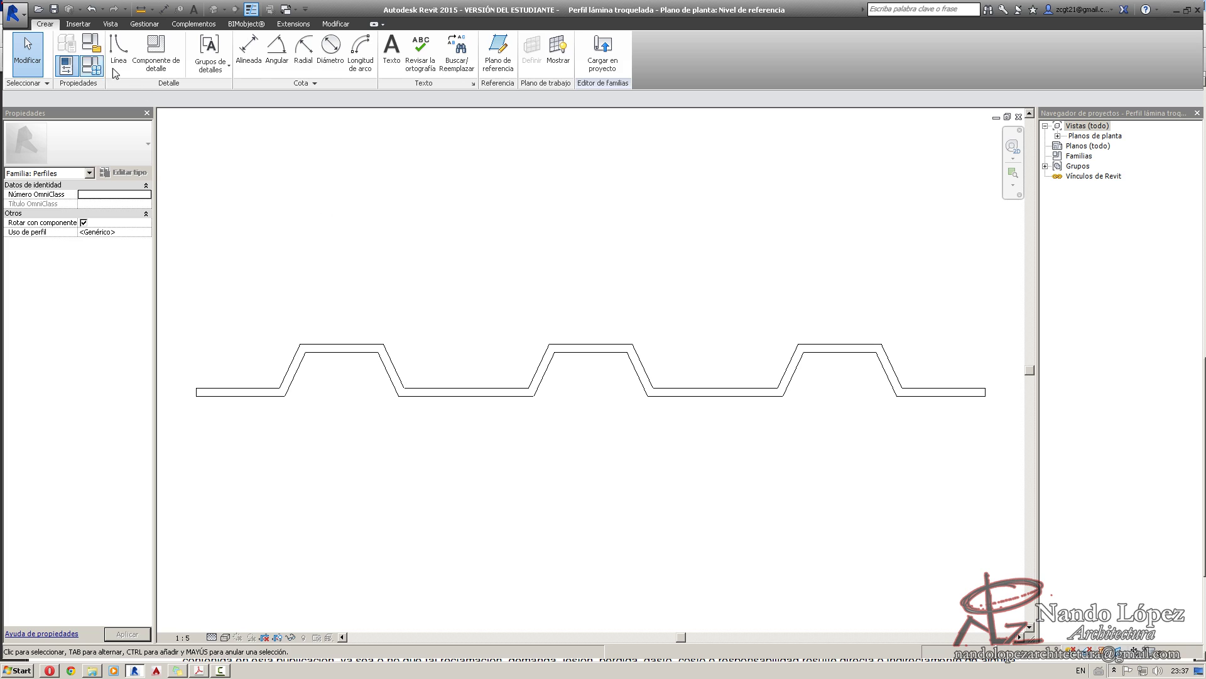
{"action": "left_click", "coordinate": [66, 65]}
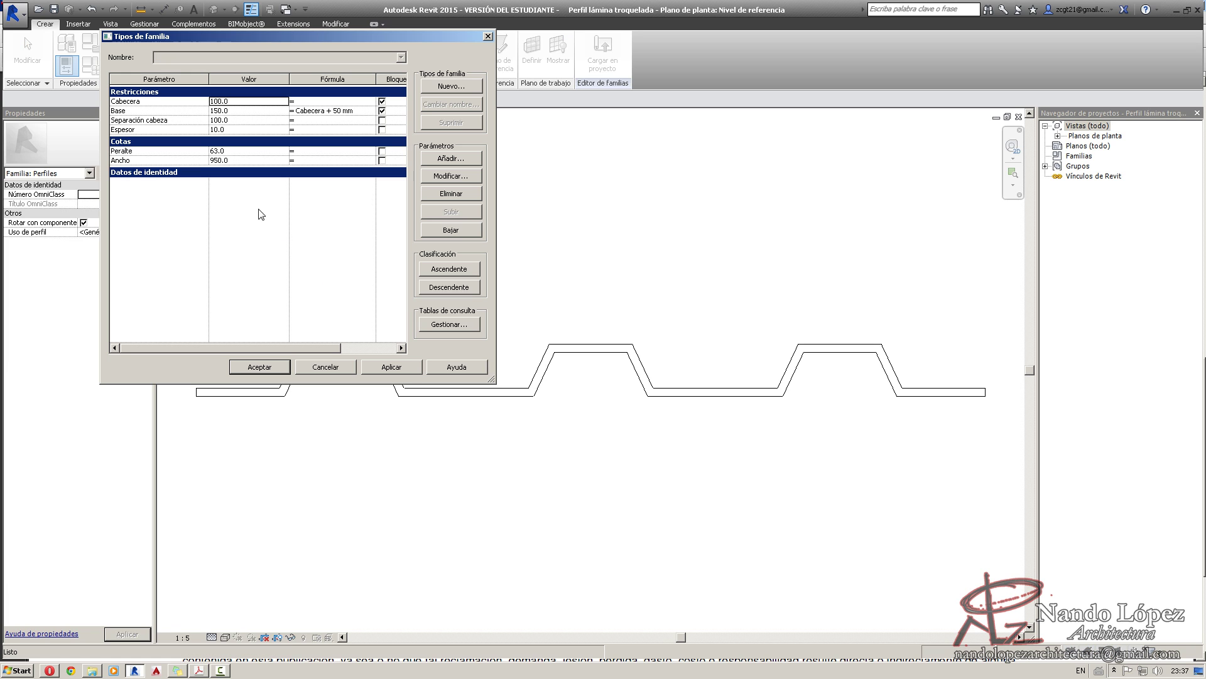
{"action": "left_click", "coordinate": [246, 129]}
{"action": "type", "text": "2"}
{"action": "left_click", "coordinate": [389, 368]}
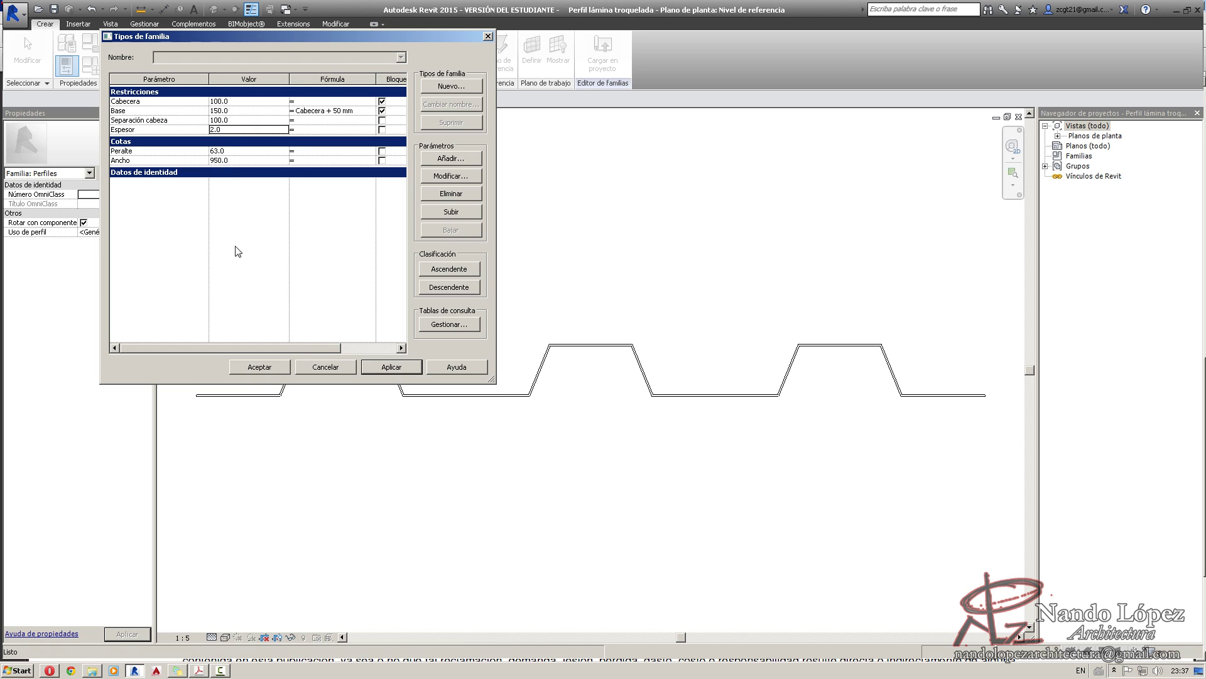
{"action": "left_click", "coordinate": [261, 370]}
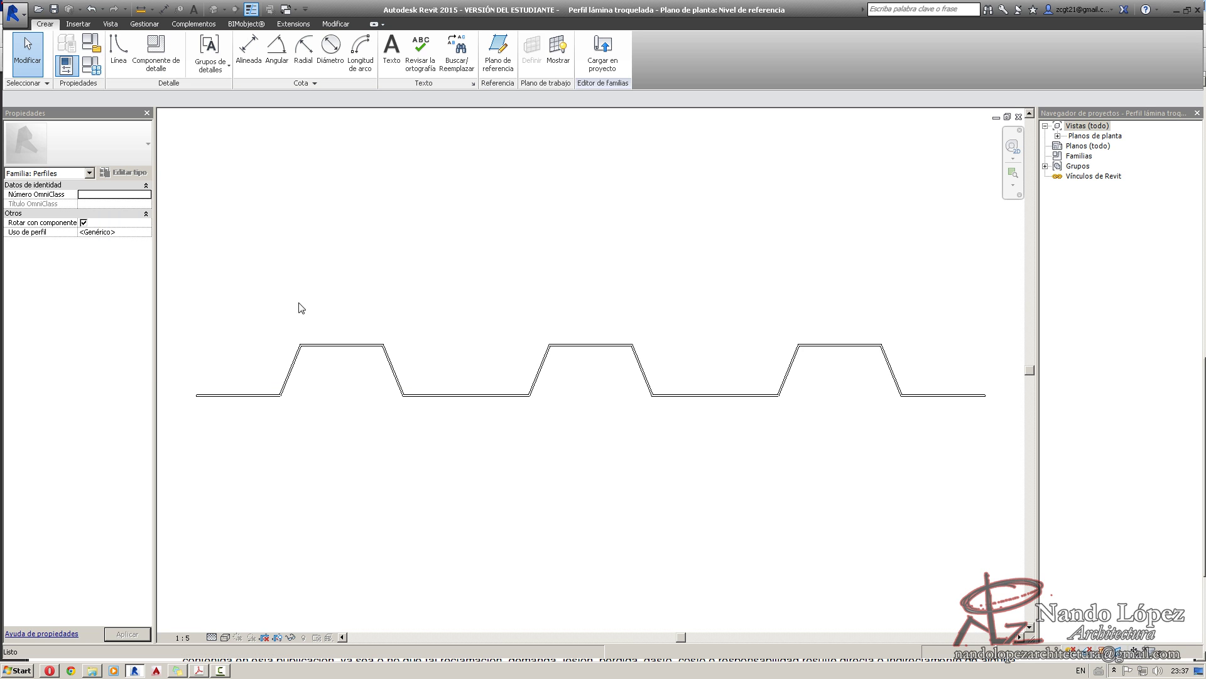
Switch to the Vacío lámina troquelada family and reduce its Espesor parameter to match the Perfil lámina troquelada family.
{"action": "key", "text": "ctrl+Tab"}
{"action": "key", "text": "ctrl+Tab"}
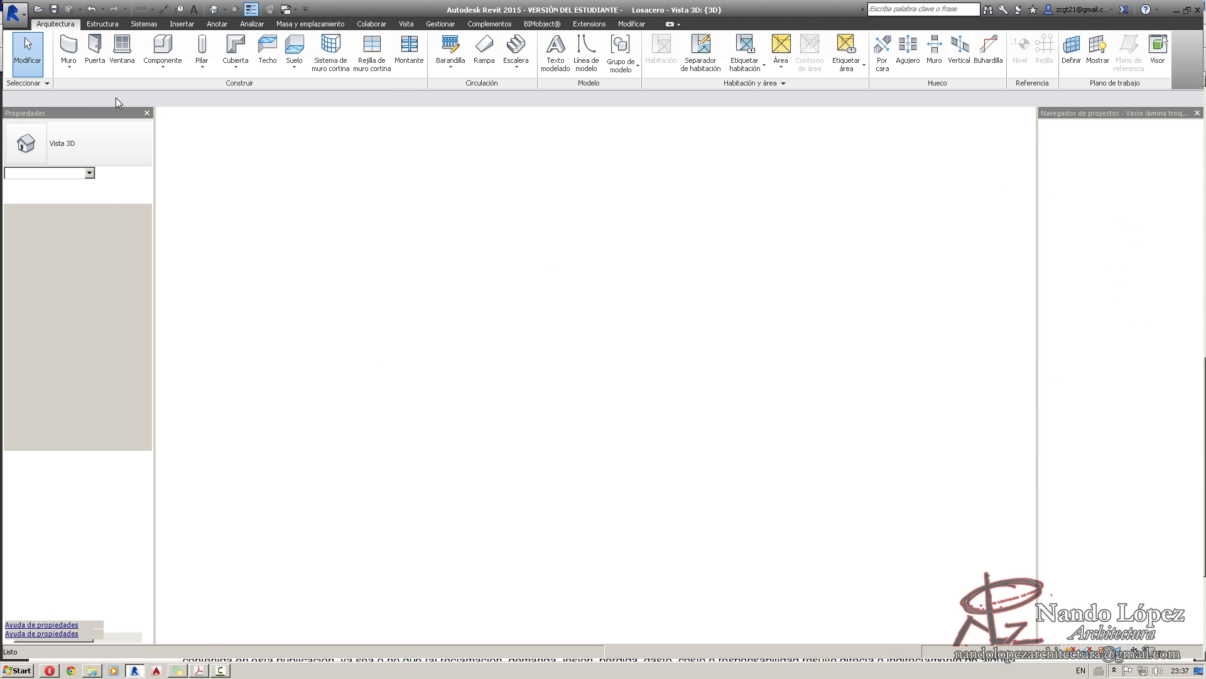
{"action": "key", "text": "f"}
{"action": "key", "text": "t"}
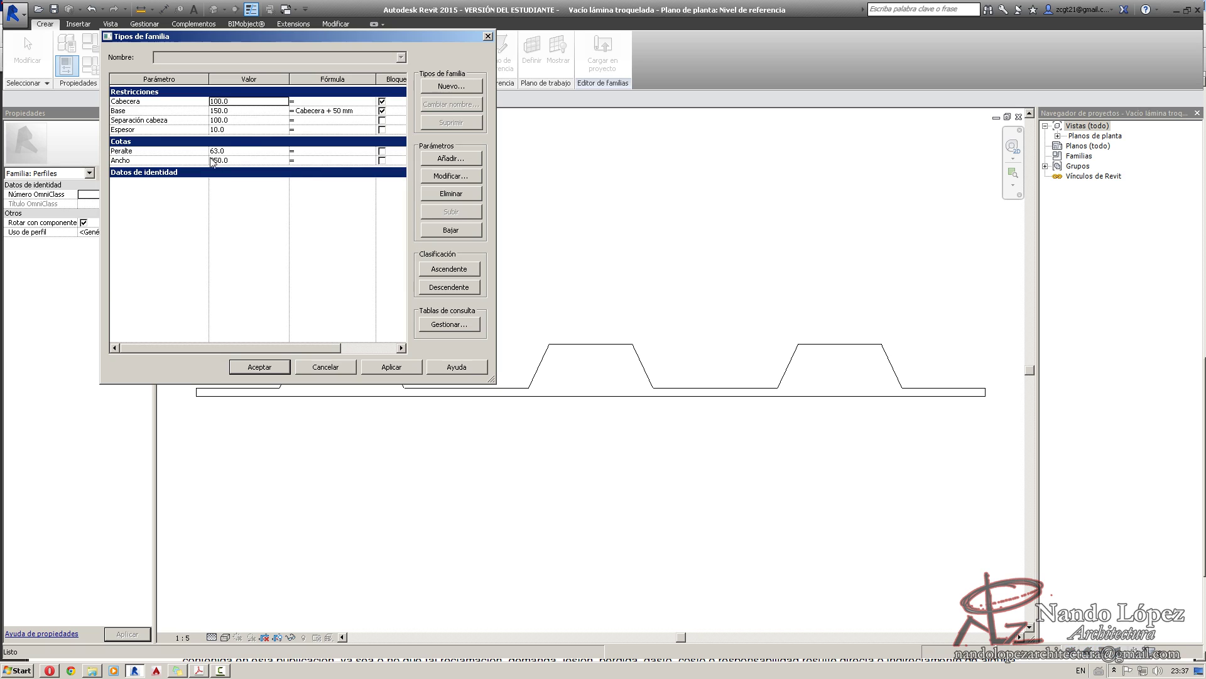
{"action": "left_click", "coordinate": [243, 129]}
{"action": "left_click", "coordinate": [389, 368]}
{"action": "left_click", "coordinate": [254, 369]}
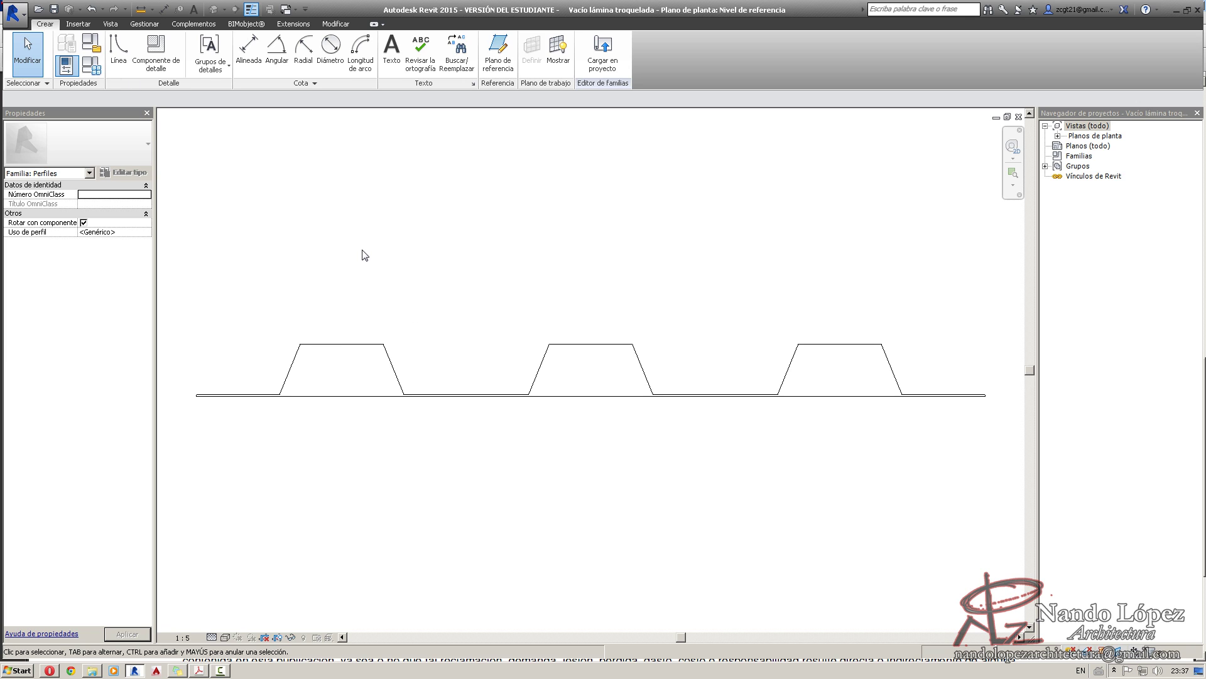
Create a new family from the template Modelo genérico métrico basado en suelo.
{"action": "left_click", "coordinate": [14, 12]}
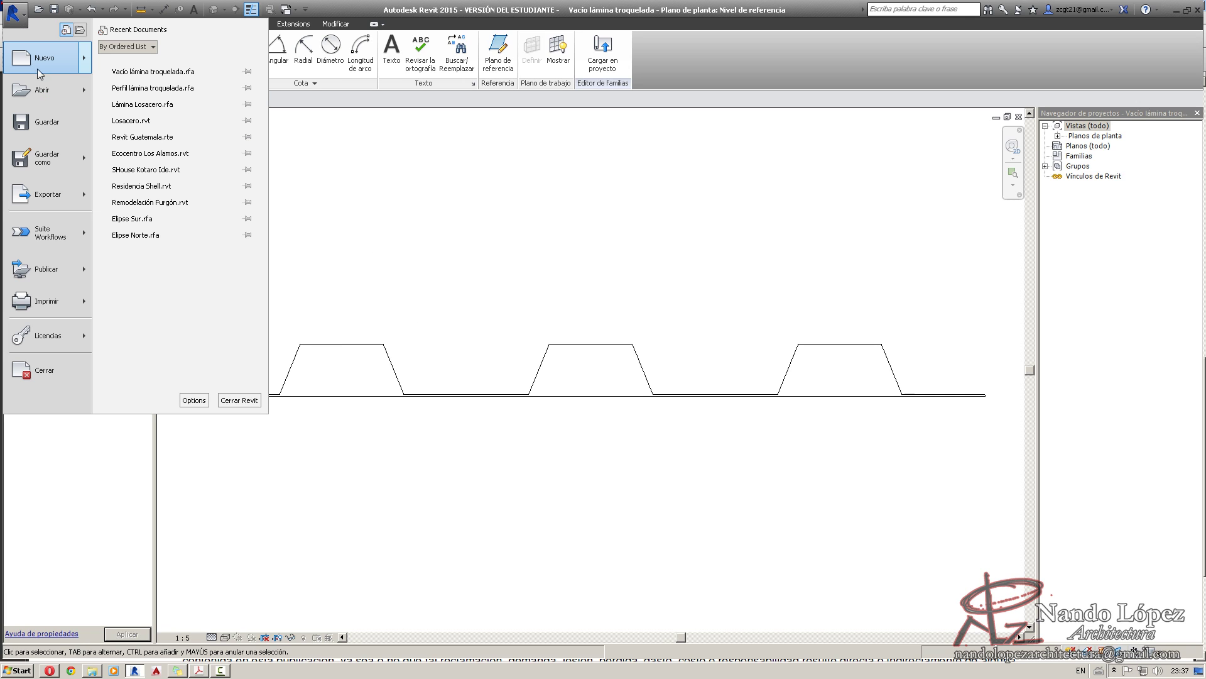
{"action": "mouse_move", "coordinate": [43, 66]}
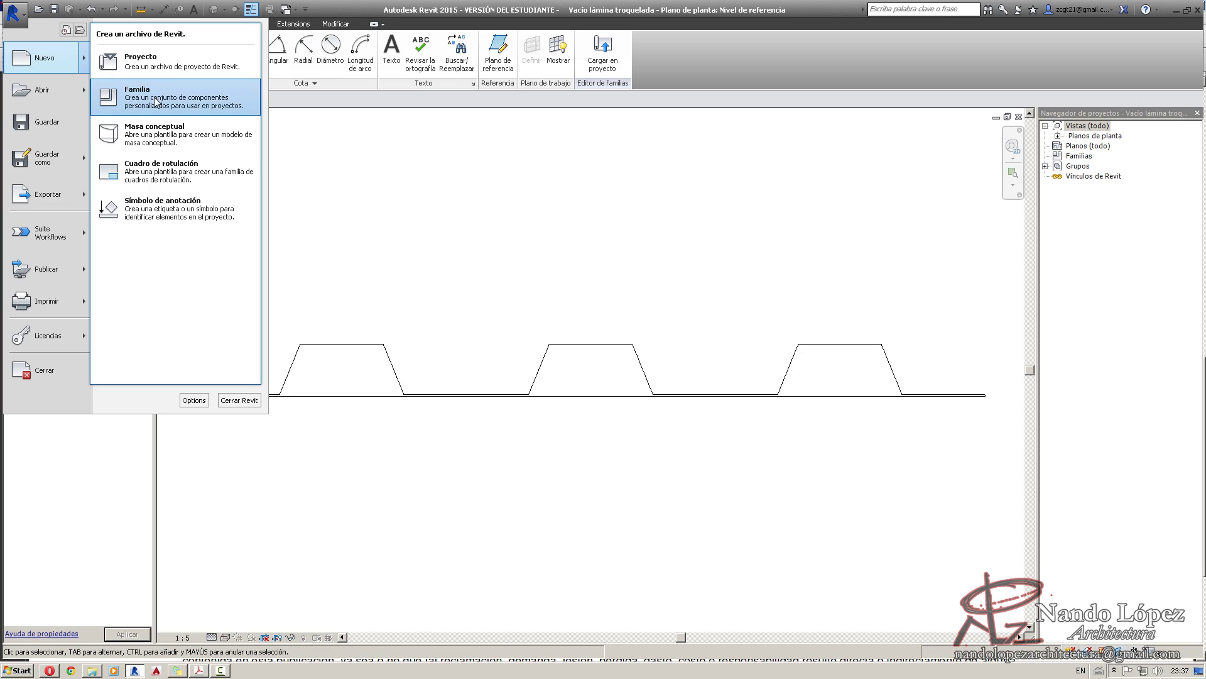
{"action": "left_click", "coordinate": [194, 165]}
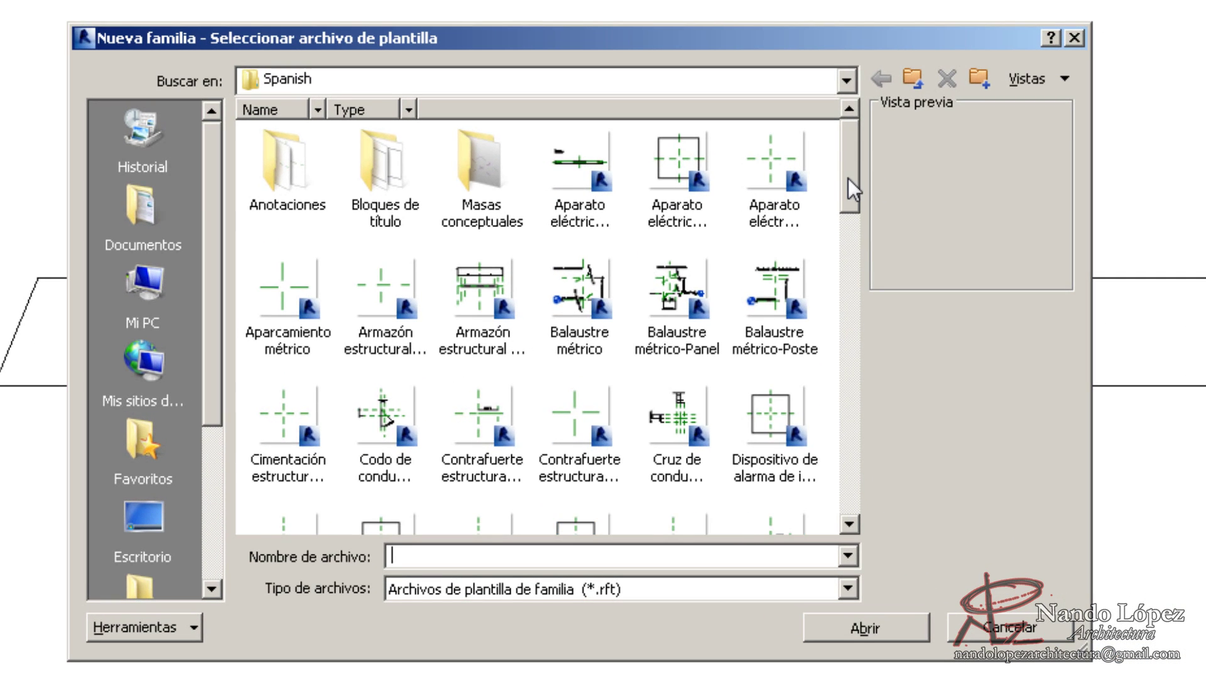
{"action": "left_click_drag", "start_coordinate": [848, 178], "coordinate": [850, 326]}
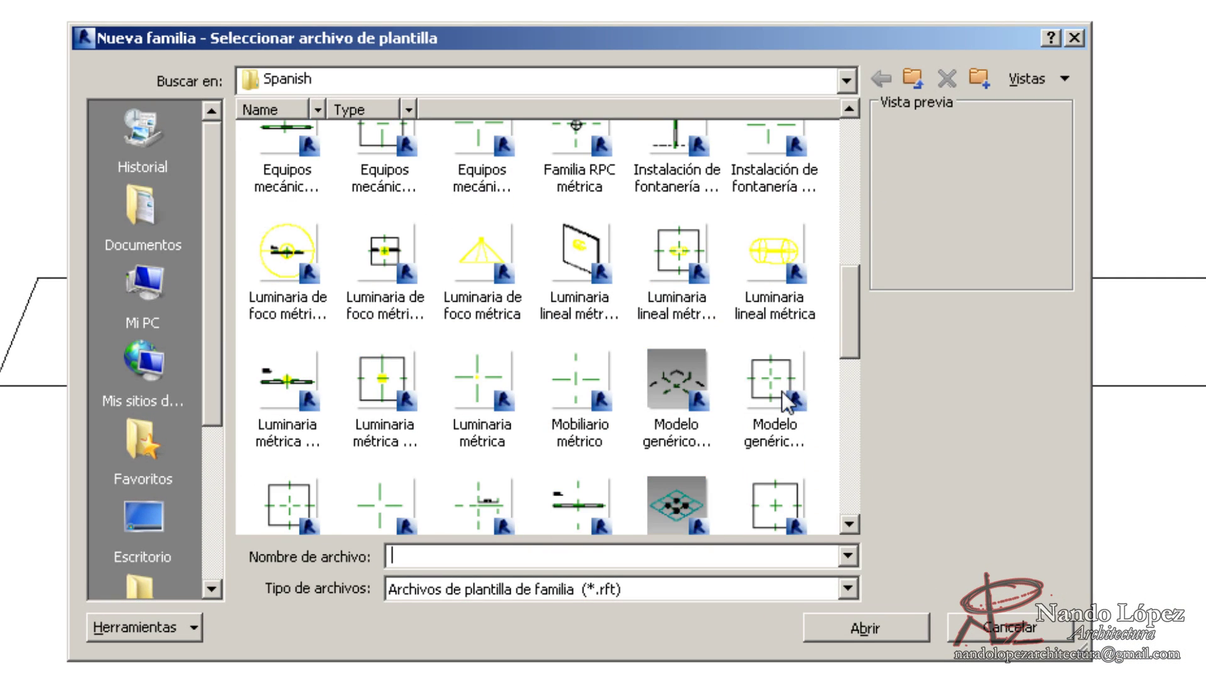
{"action": "left_click", "coordinate": [782, 390]}
{"action": "scroll", "coordinate": [846, 361], "scroll_direction": "down", "scroll_amount": 3}
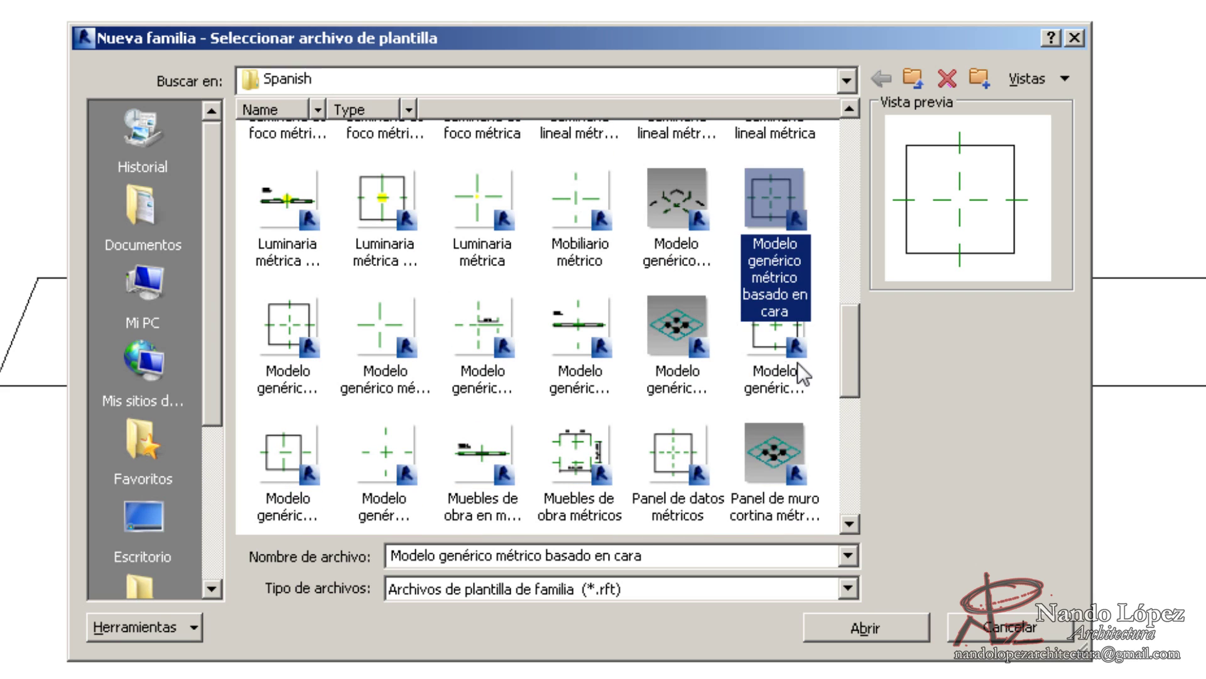
{"action": "left_click", "coordinate": [813, 374]}
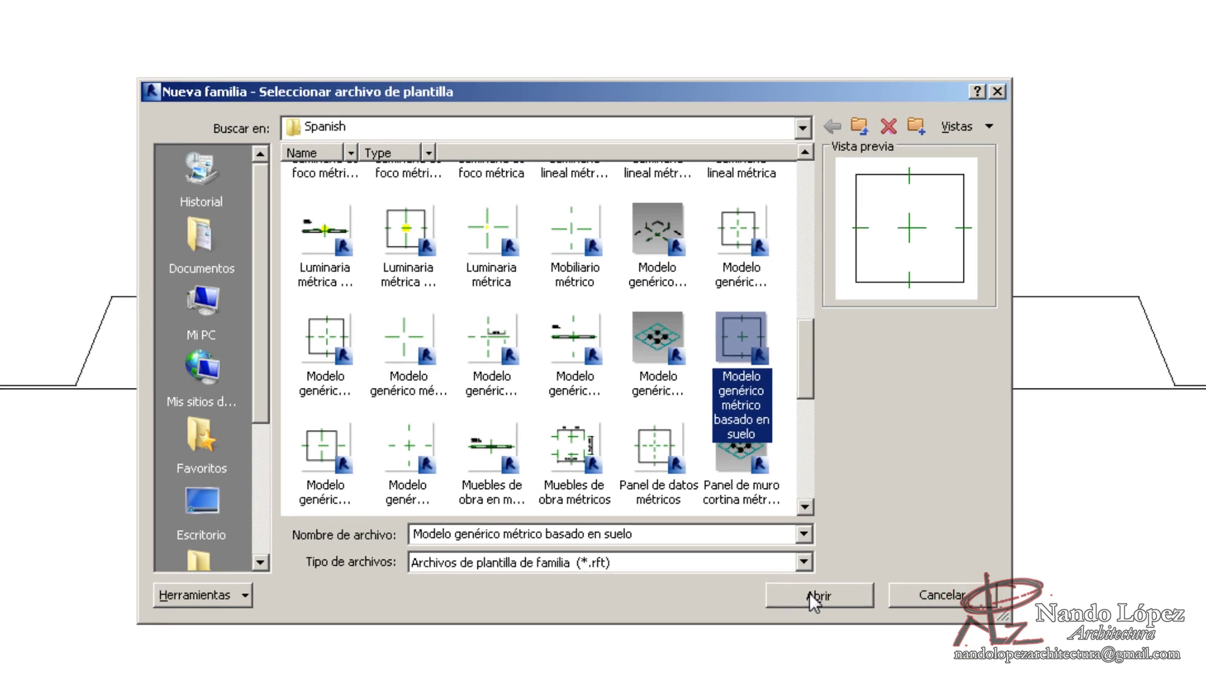
{"action": "left_click", "coordinate": [854, 627]}
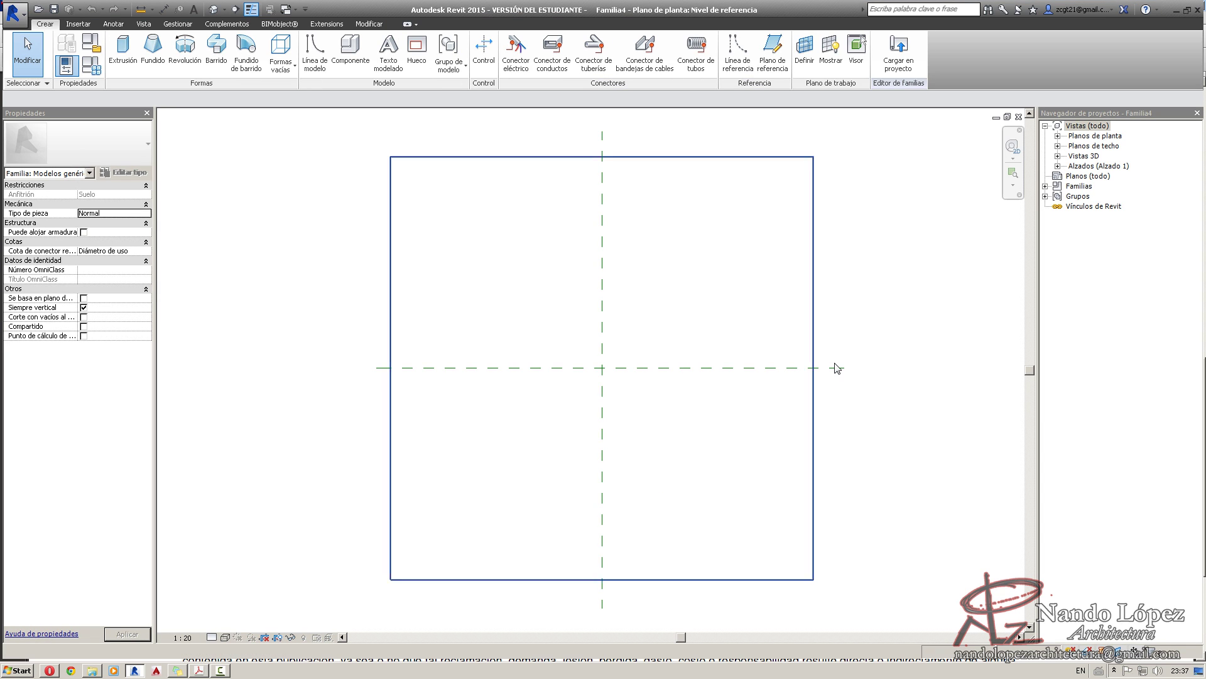
Draw two vertical reference planes right of centre, the outer about 1240 mm away, and a horizontal one about 1650 mm above centre.
{"action": "middle_click_drag", "start_coordinate": [909, 349], "coordinate": [876, 372]}
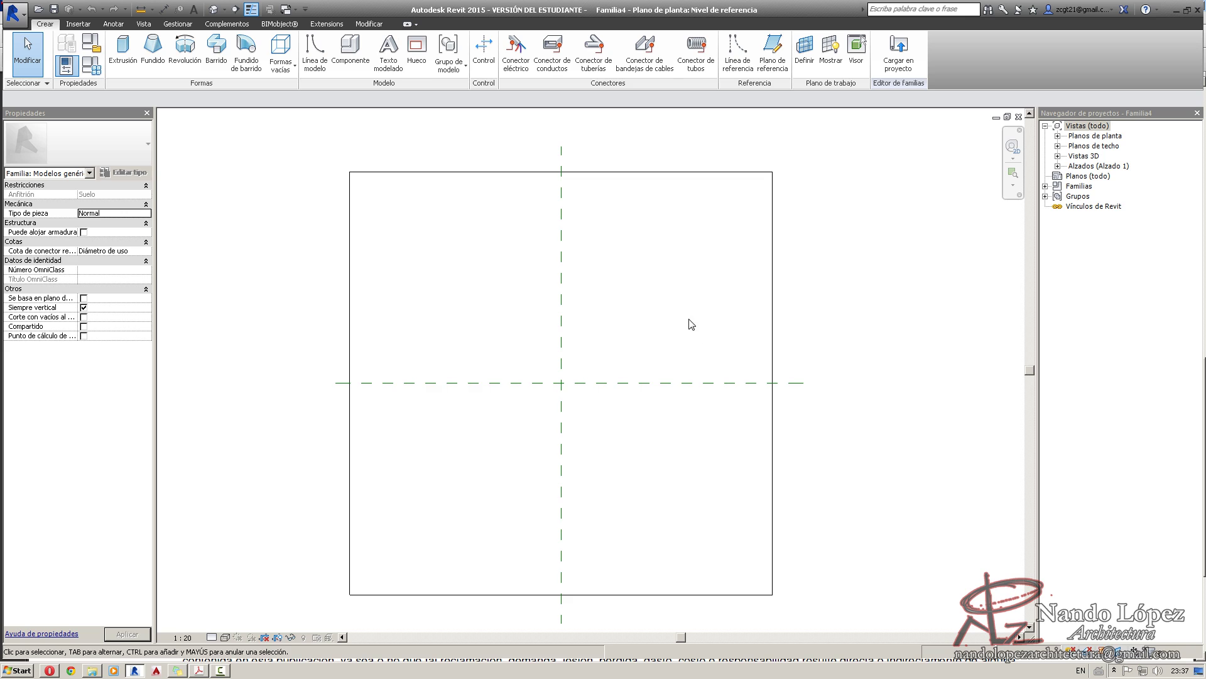
{"action": "scroll", "coordinate": [689, 325], "scroll_direction": "down", "scroll_amount": 1}
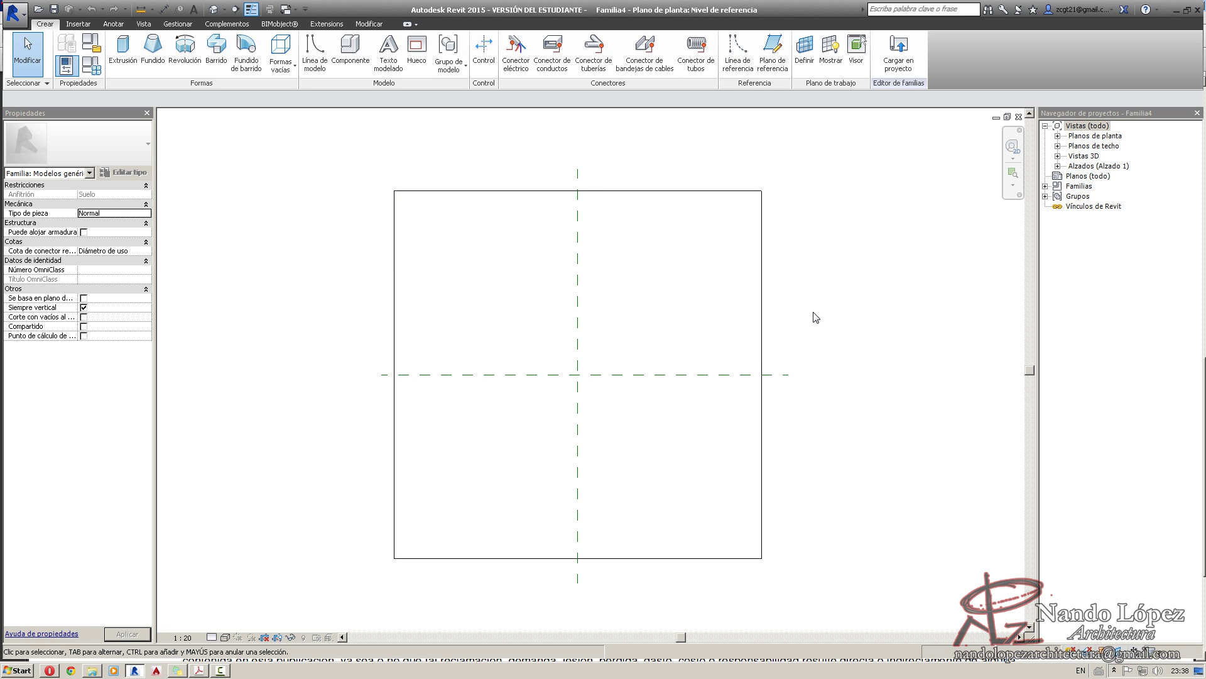
{"action": "middle_click_drag", "start_coordinate": [815, 318], "coordinate": [789, 355]}
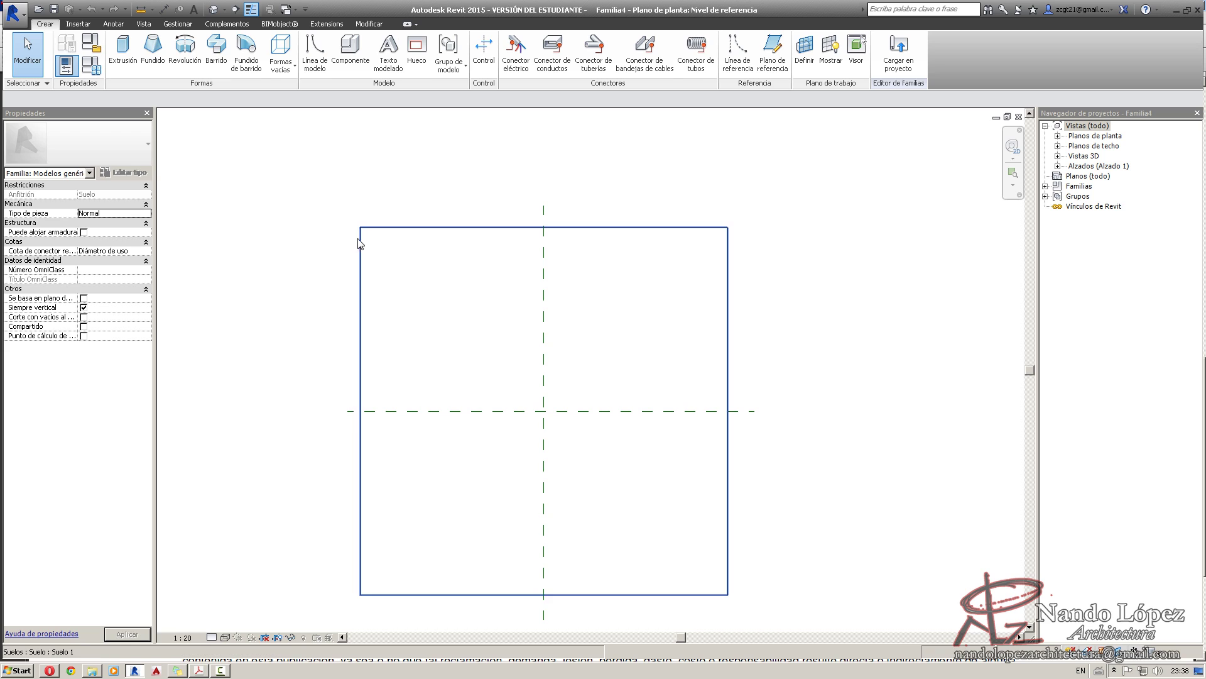
{"action": "key", "text": "r"}
{"action": "key", "text": "p"}
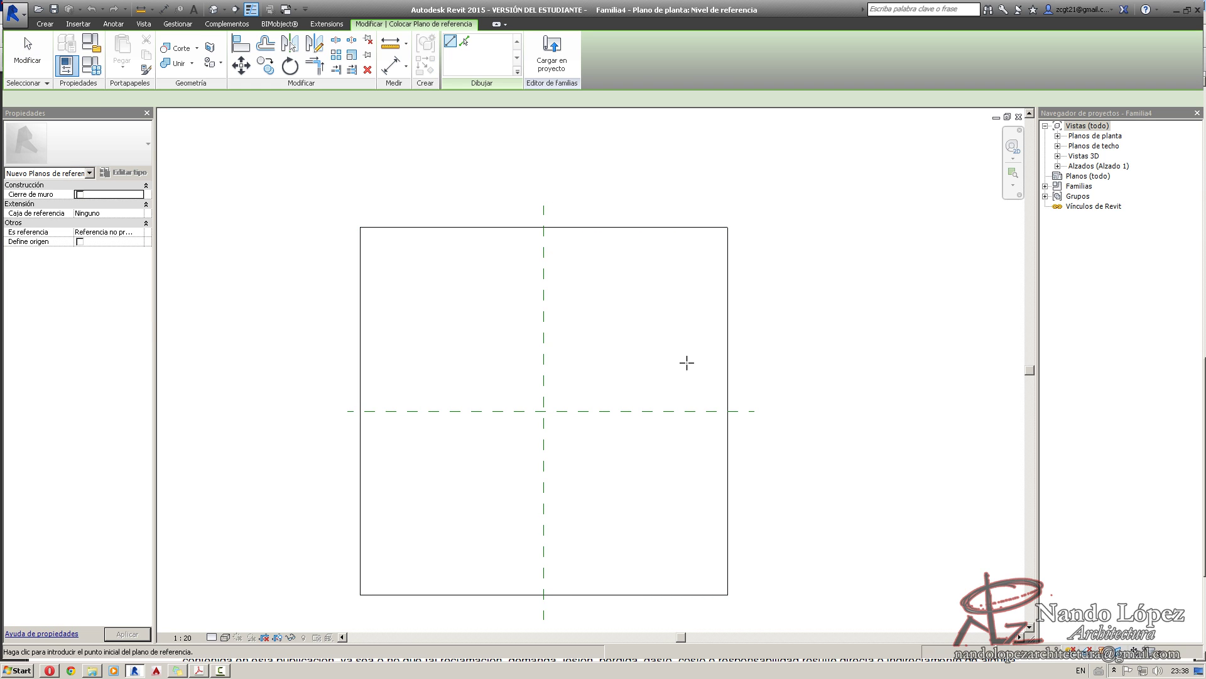
{"action": "left_click", "coordinate": [658, 155]}
{"action": "left_click", "coordinate": [658, 508]}
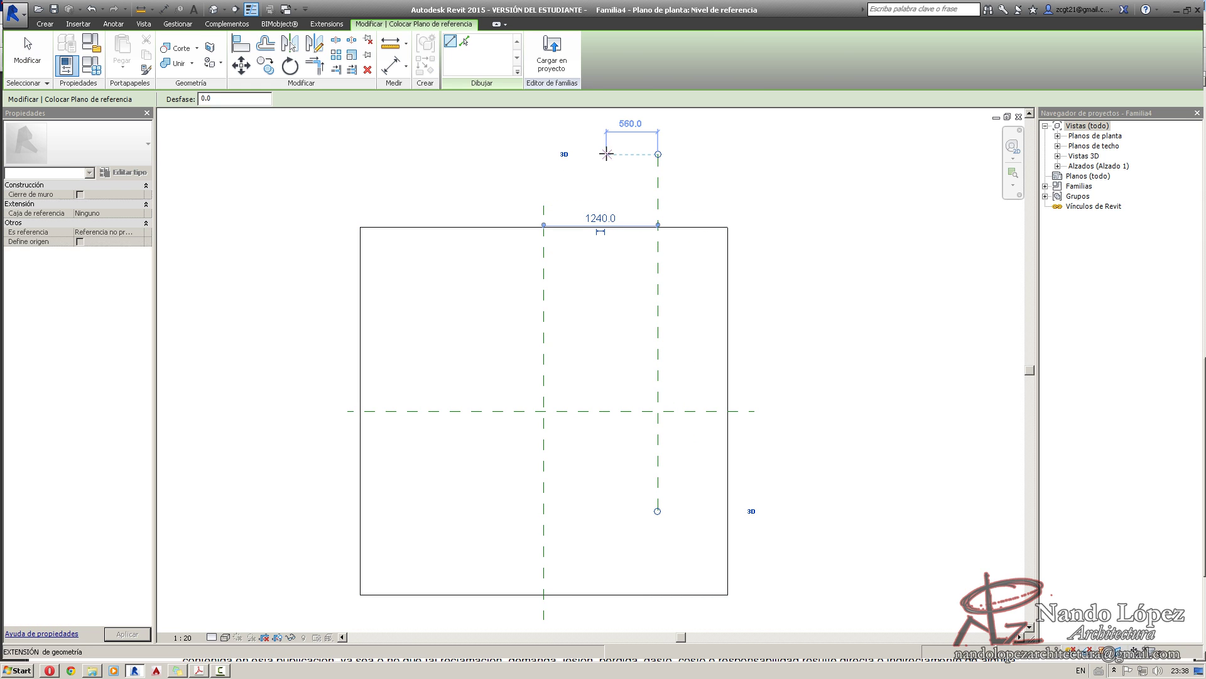
{"action": "left_click", "coordinate": [605, 510]}
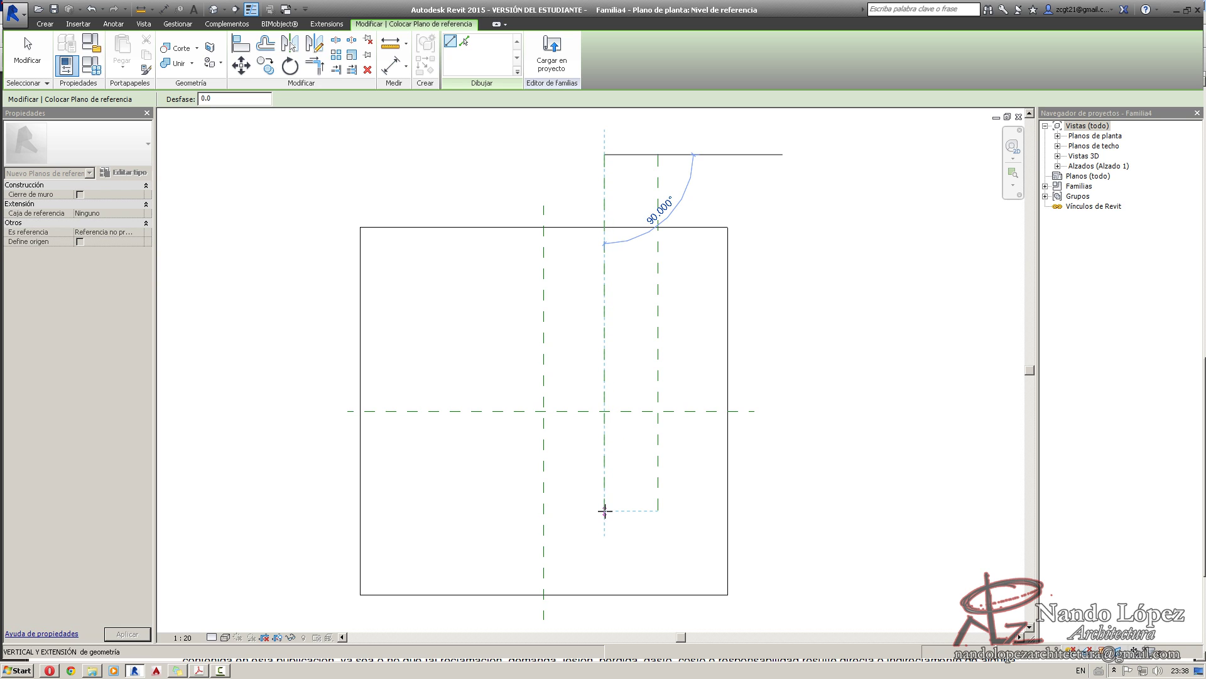
{"action": "left_click", "coordinate": [320, 259]}
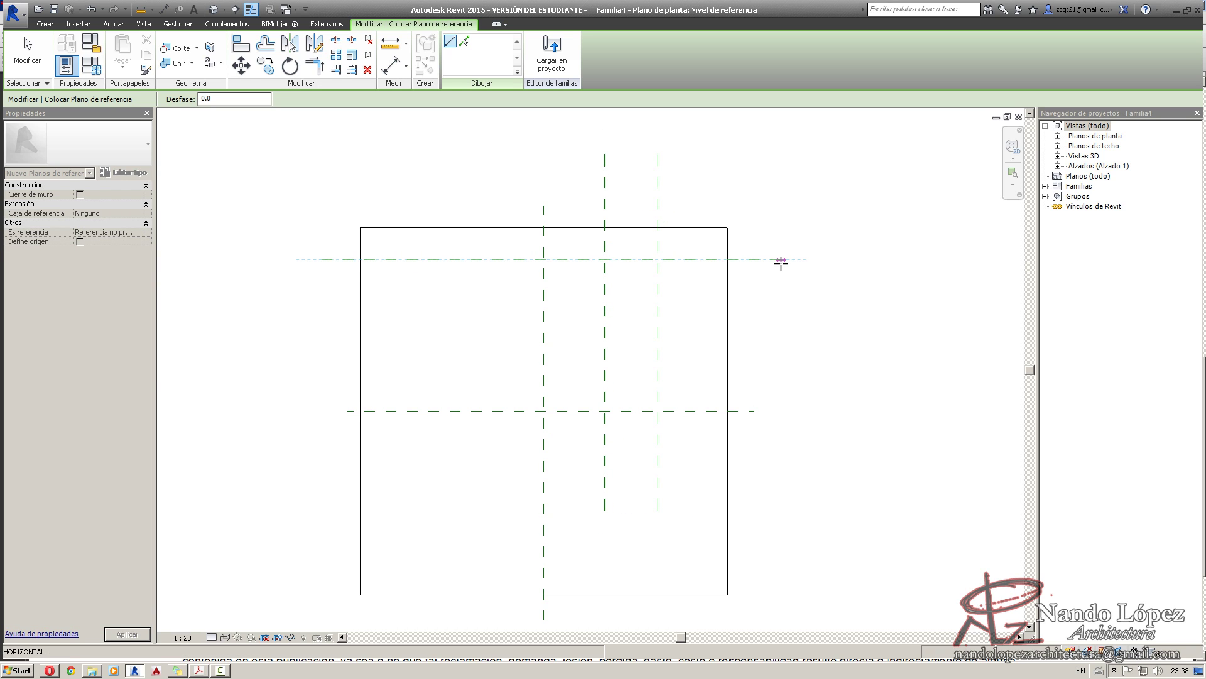
{"action": "left_click", "coordinate": [781, 259]}
{"action": "key", "text": "Escape"}
Dimension the two new vertical reference planes and the centre plane in one string and make the spacings equal.
{"action": "key", "text": "d"}
{"action": "key", "text": "i"}
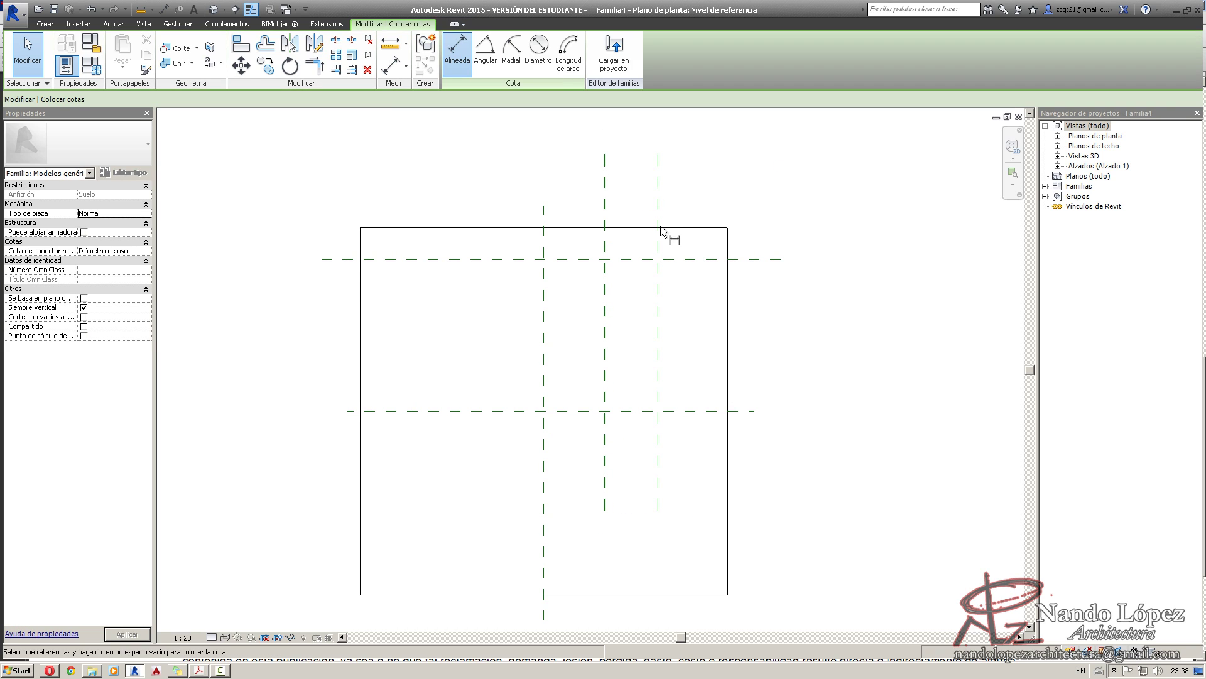
{"action": "left_click", "coordinate": [659, 225]}
{"action": "left_click", "coordinate": [606, 213]}
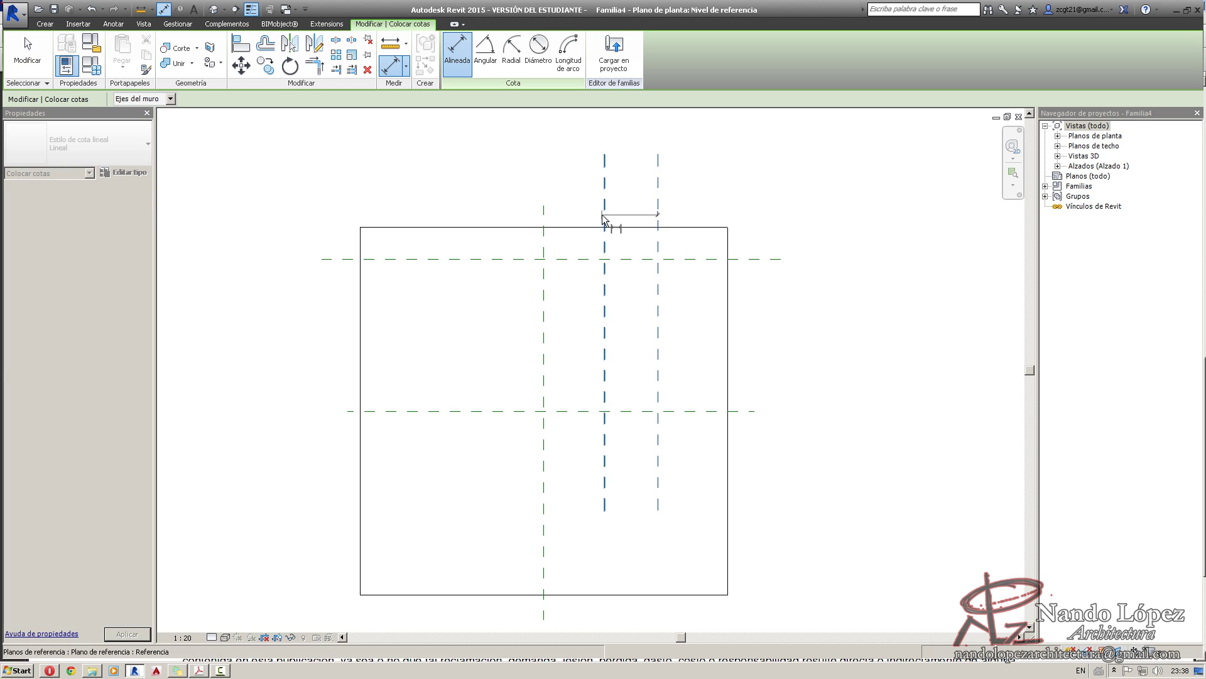
{"action": "left_click", "coordinate": [544, 219]}
{"action": "left_click", "coordinate": [565, 183]}
{"action": "left_click", "coordinate": [600, 151]}
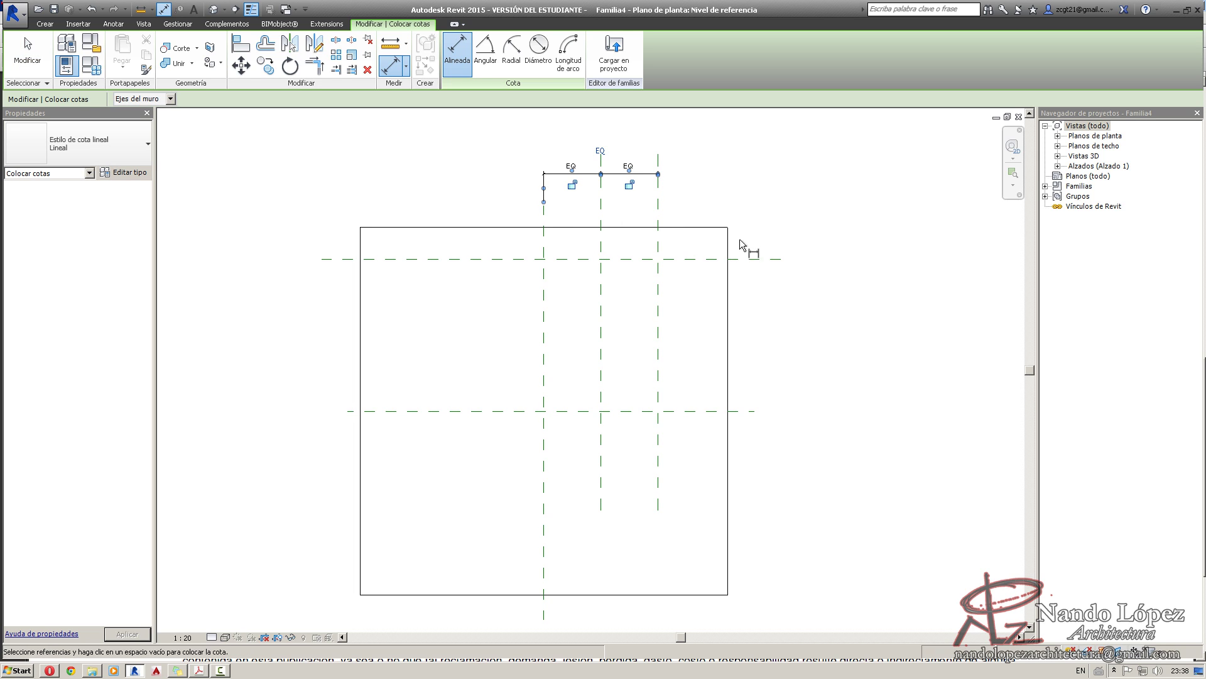
Dimension the overall distance from the centre plane to the outer vertical plane and the distance between the two horizontal planes.
{"action": "left_click", "coordinate": [545, 220]}
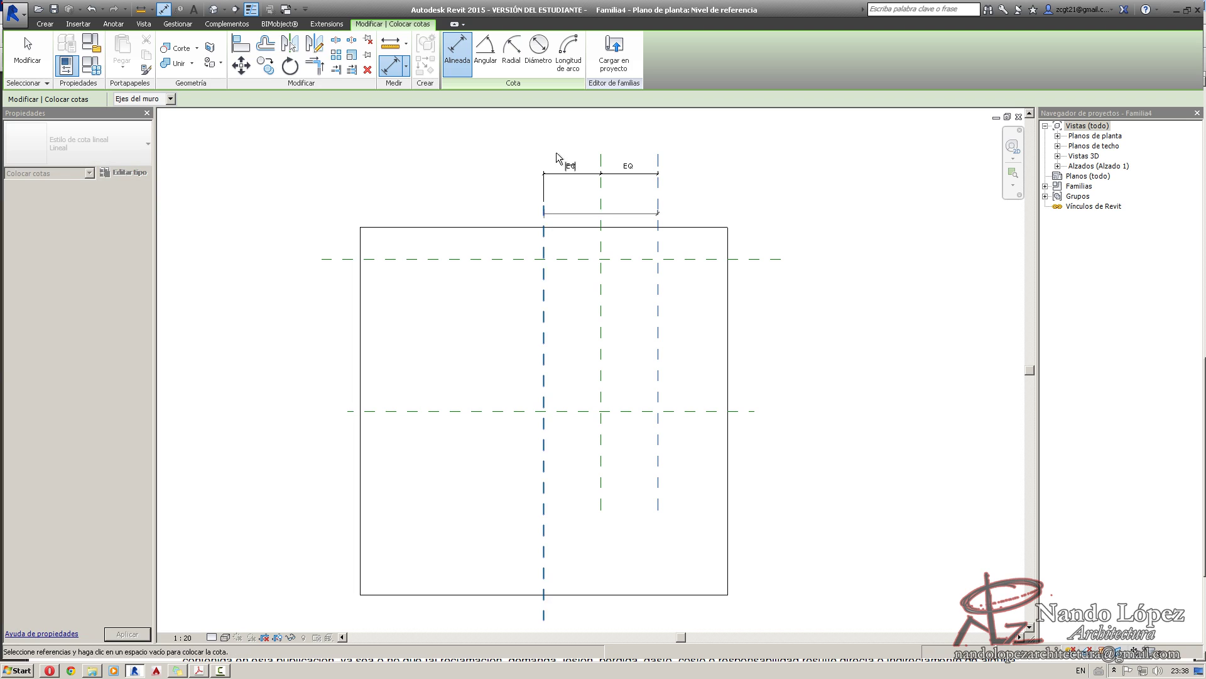
{"action": "left_click", "coordinate": [559, 138]}
{"action": "left_click", "coordinate": [761, 259]}
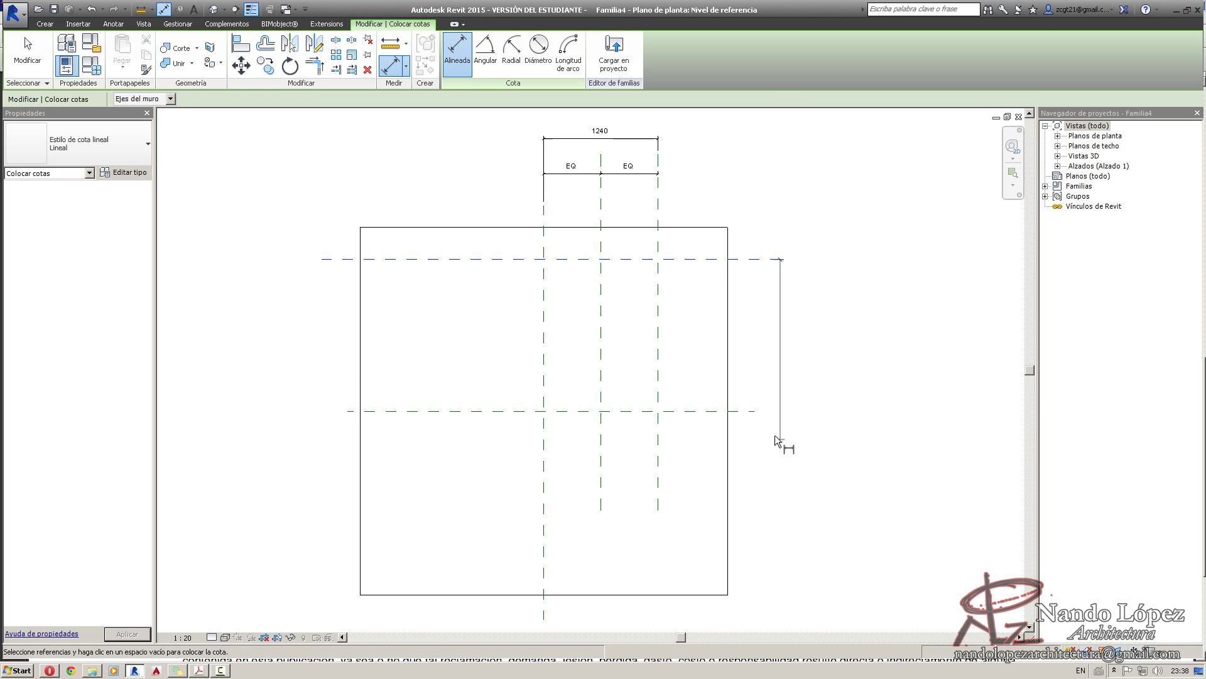
{"action": "left_click", "coordinate": [744, 410]}
{"action": "left_click", "coordinate": [787, 390]}
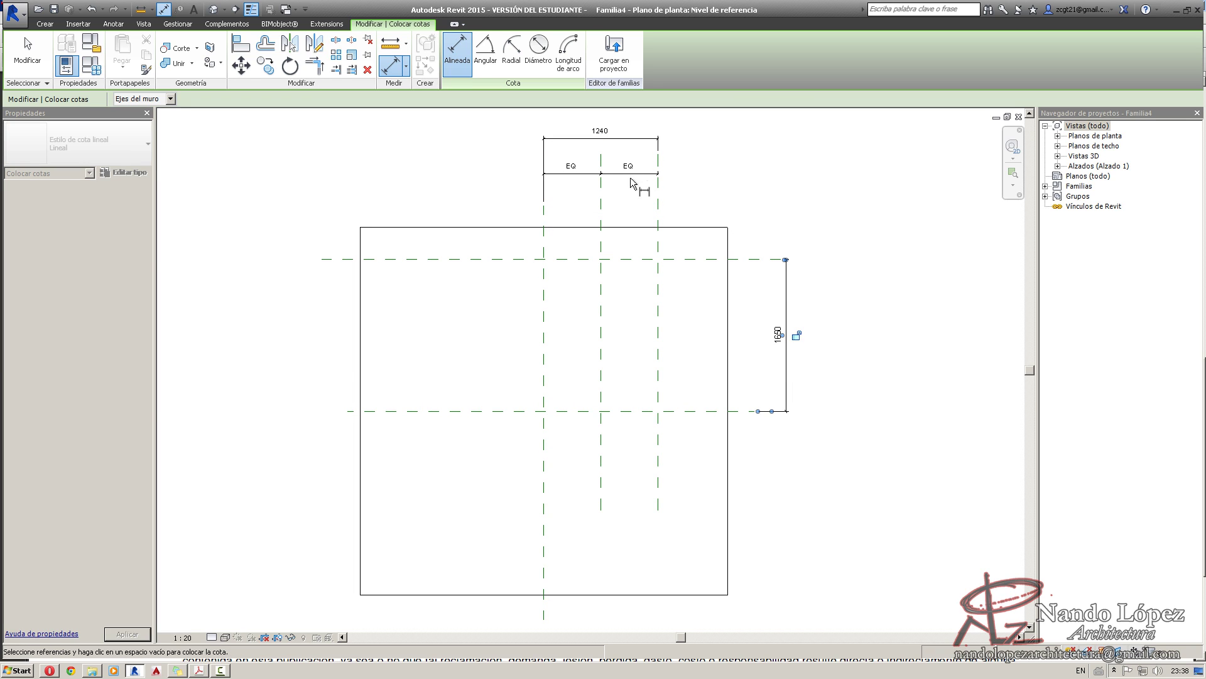
{"action": "key", "text": "Escape"}
{"action": "left_click", "coordinate": [632, 137]}
{"action": "left_click", "coordinate": [719, 173]}
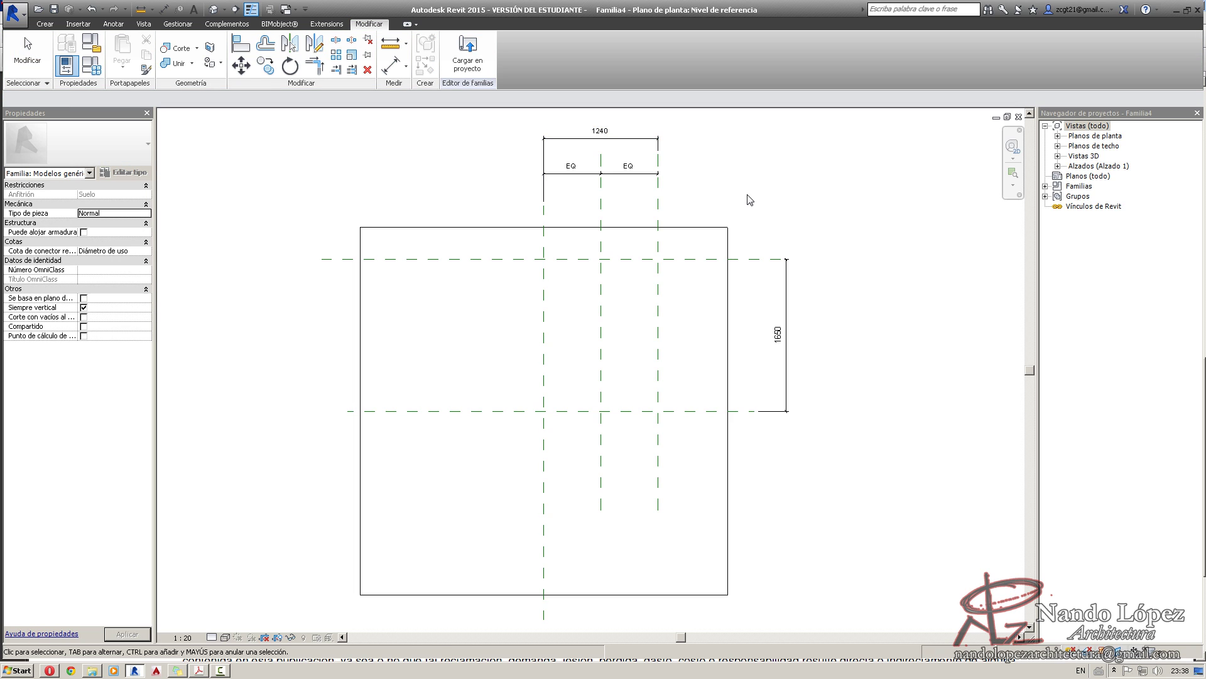
{"action": "middle_click_drag", "start_coordinate": [756, 203], "coordinate": [742, 220]}
{"action": "scroll", "coordinate": [743, 215], "scroll_direction": "up", "scroll_amount": 1}
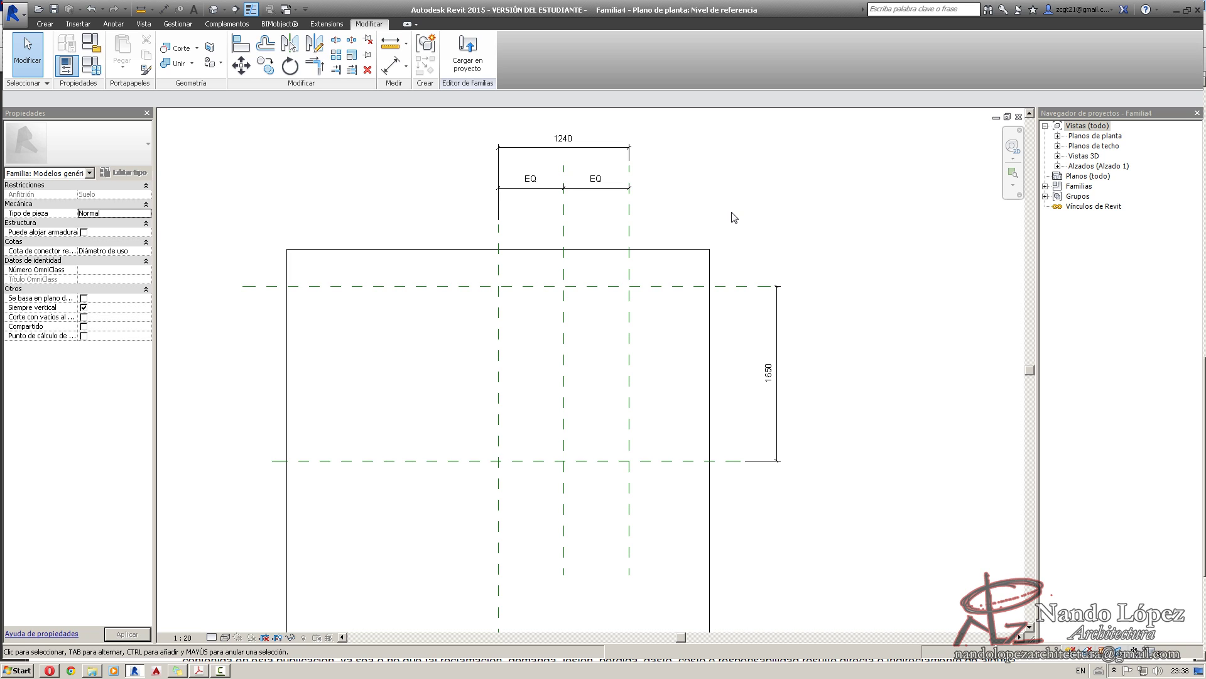
{"action": "left_click", "coordinate": [91, 65]}
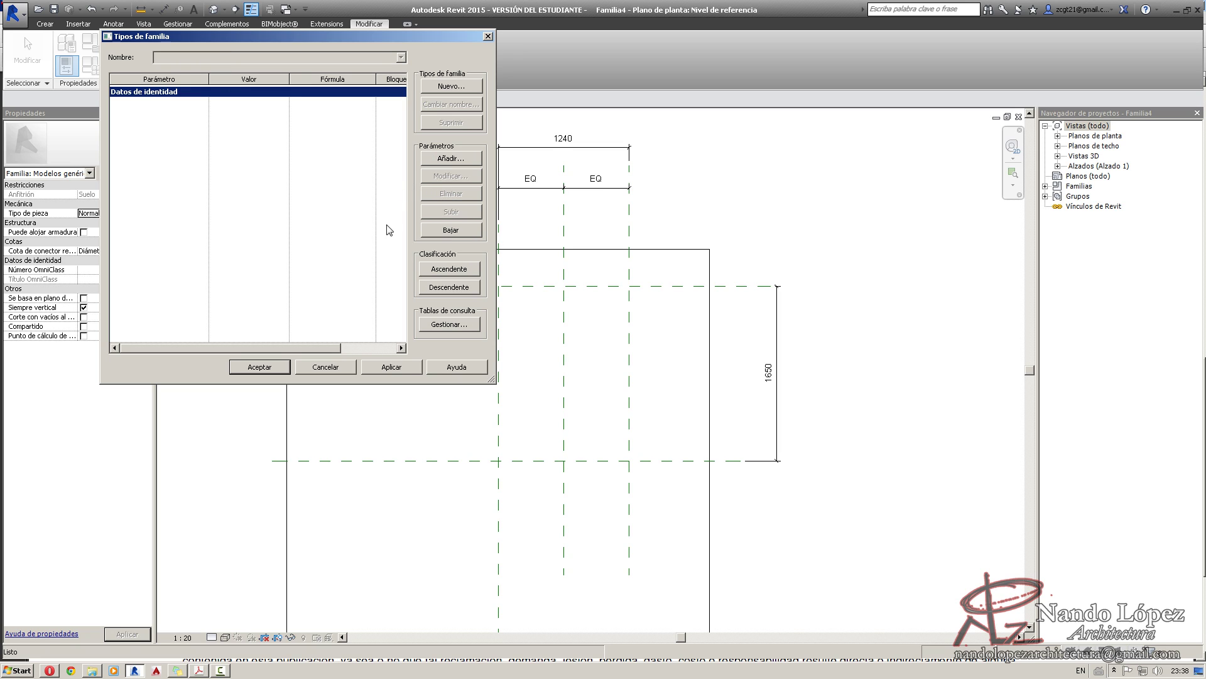
{"action": "left_click", "coordinate": [338, 368]}
{"action": "middle_click_drag", "start_coordinate": [767, 212], "coordinate": [819, 248]}
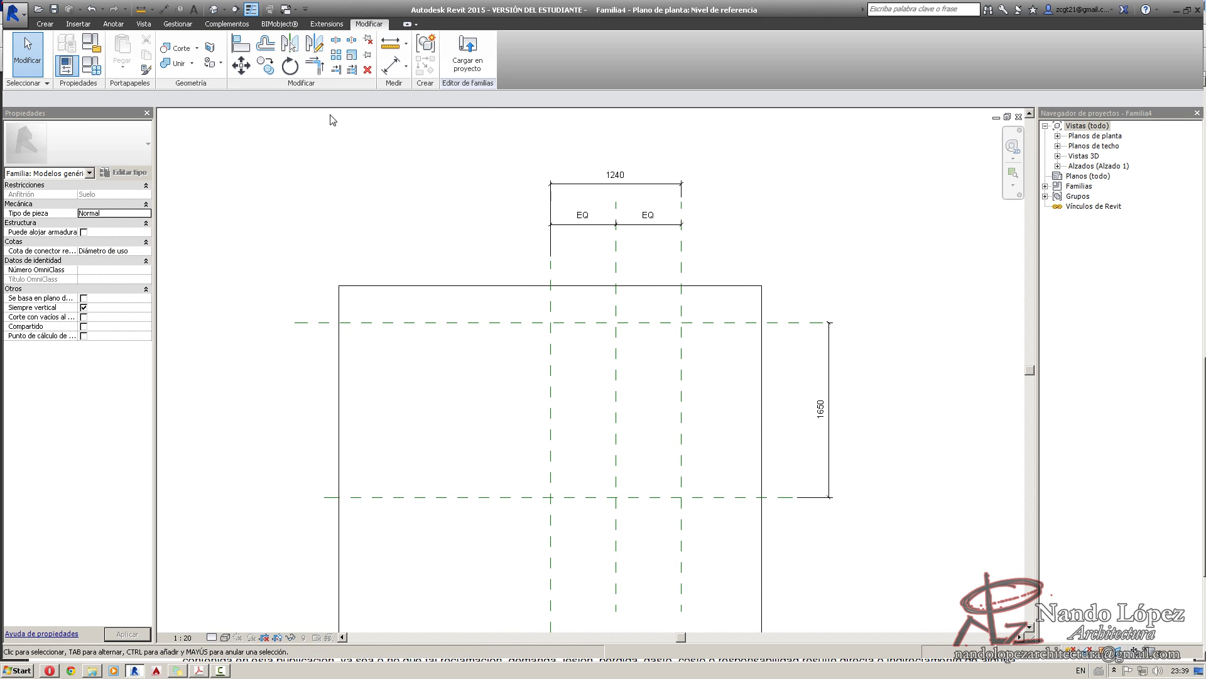
Create a new parameter group named Valores genéricos in the shared parameters file.
{"action": "left_click", "coordinate": [179, 24]}
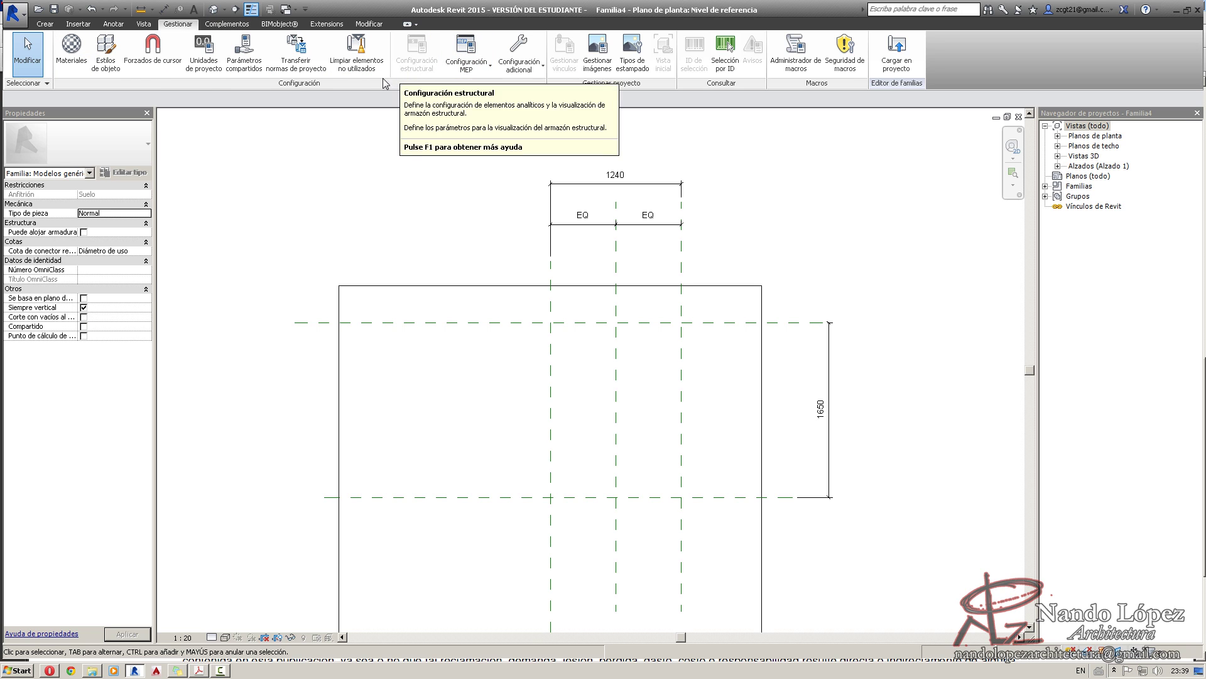
{"action": "left_click", "coordinate": [244, 54]}
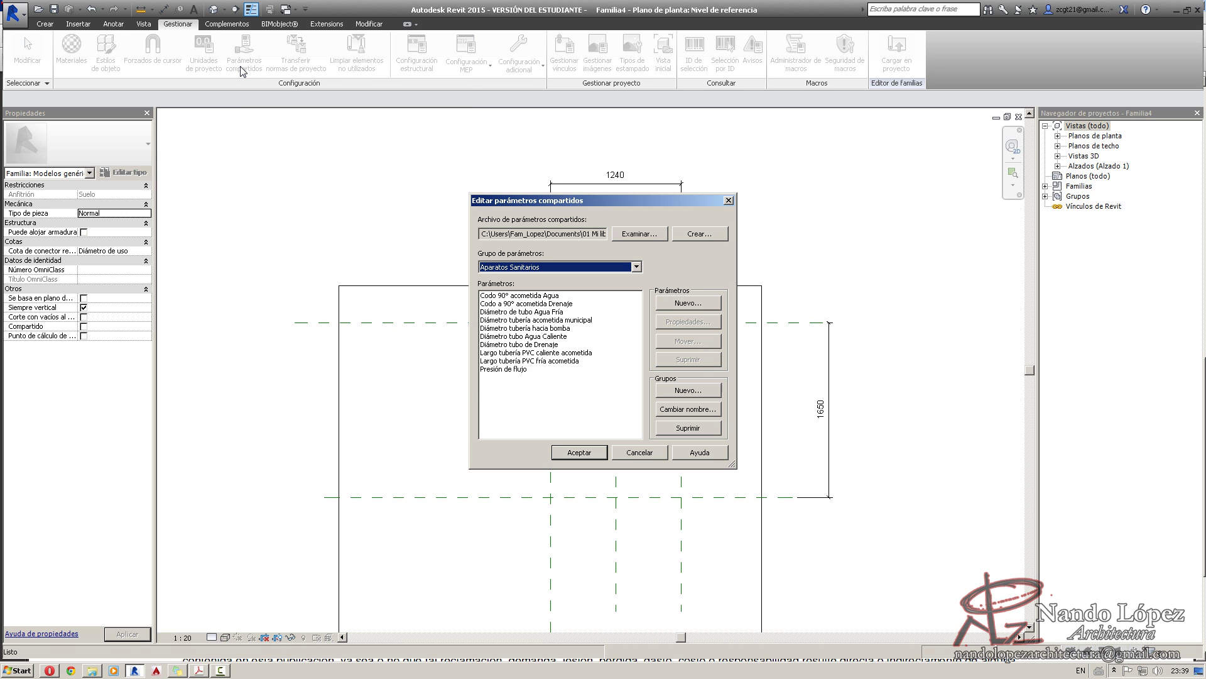
{"action": "left_click_drag", "start_coordinate": [558, 201], "coordinate": [146, 156]}
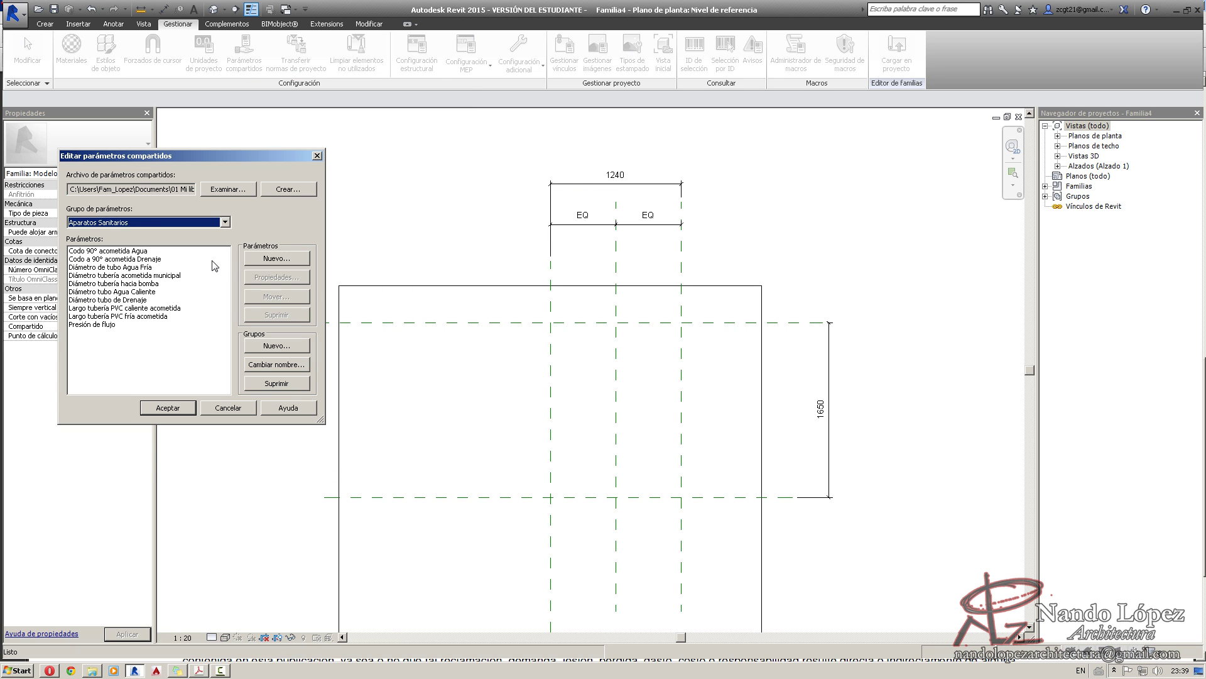
{"action": "left_click", "coordinate": [275, 346]}
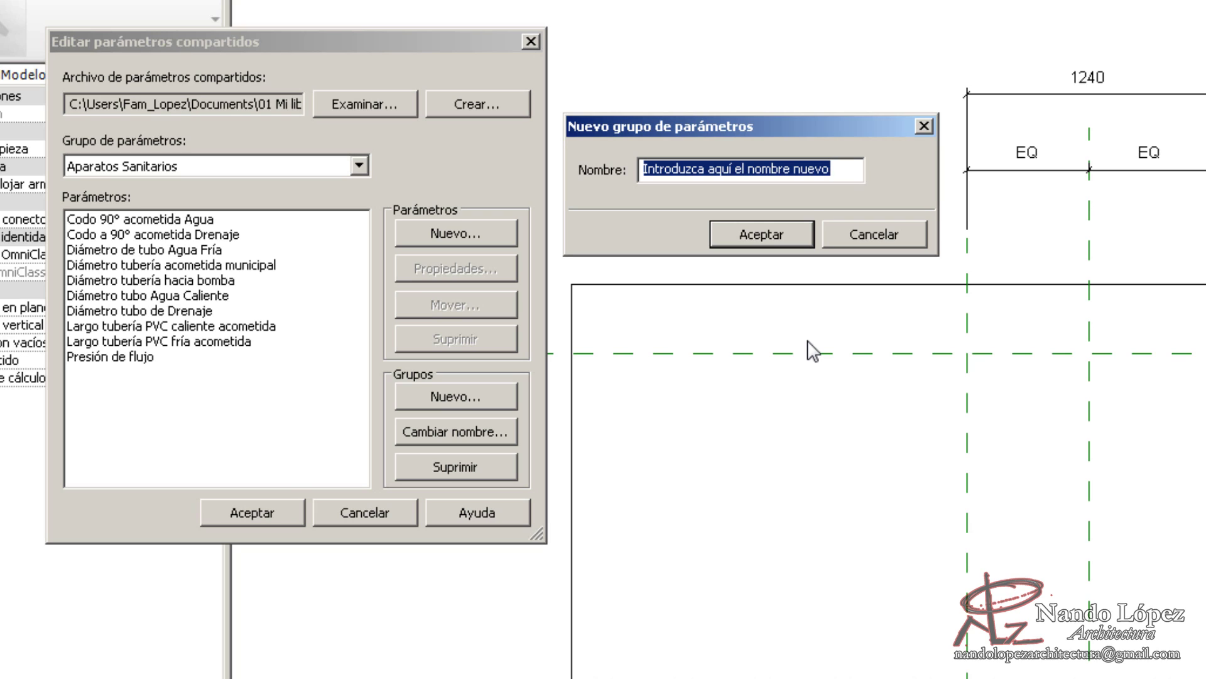
{"action": "type", "text": "Di"}
{"action": "key", "text": "BackSpace"}
{"action": "key", "text": "BackSpace"}
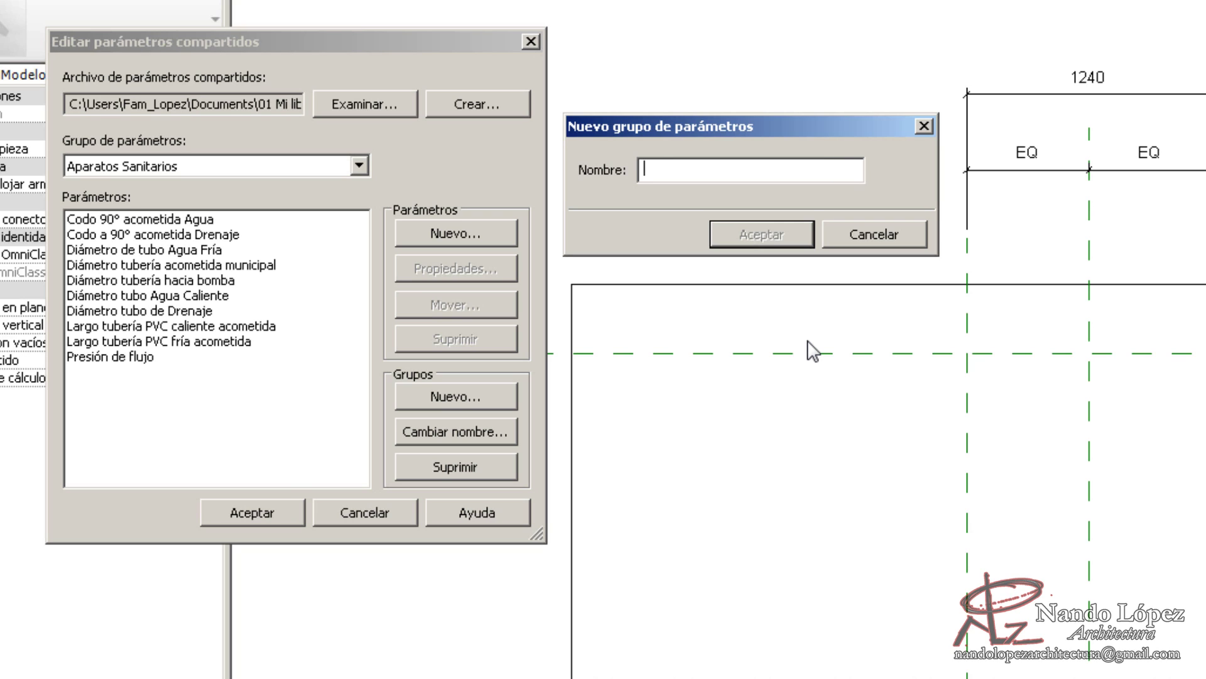
{"action": "type", "text": "Valores gen"}
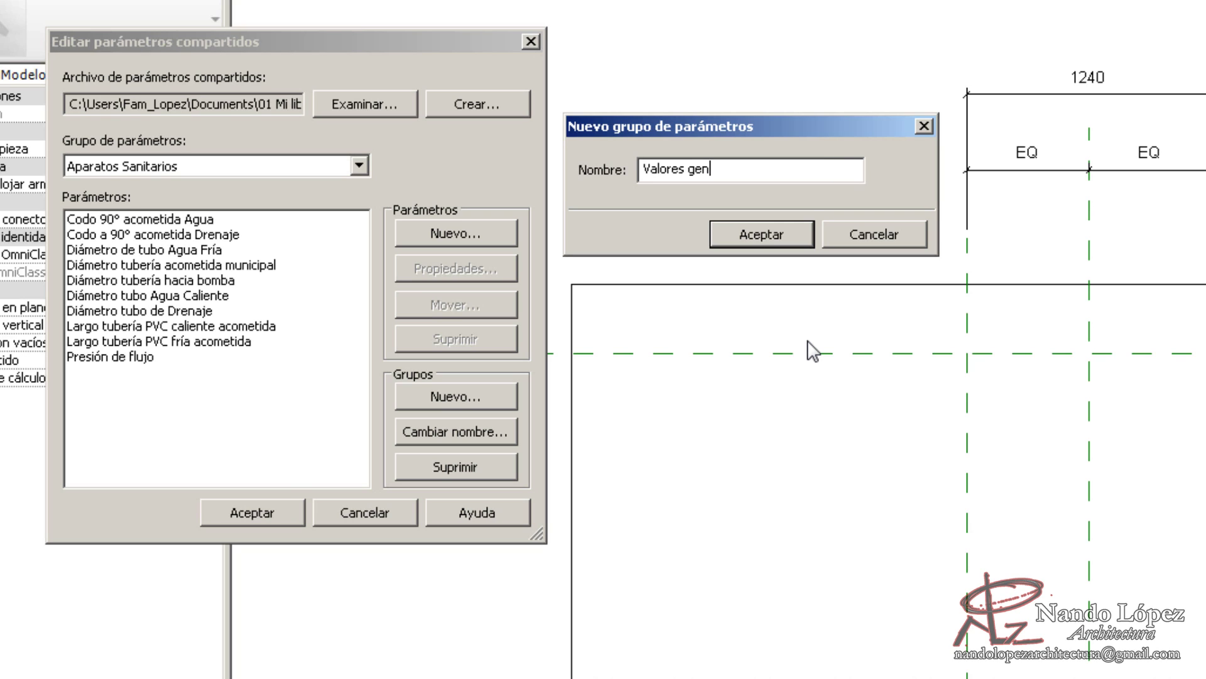
{"action": "type", "text": "éricos"}
{"action": "left_click", "coordinate": [760, 238]}
Add two shared length parameters, Ancho and Longitud, to the Valores genéricos group and accept the shared parameters file changes.
{"action": "left_click", "coordinate": [142, 230]}
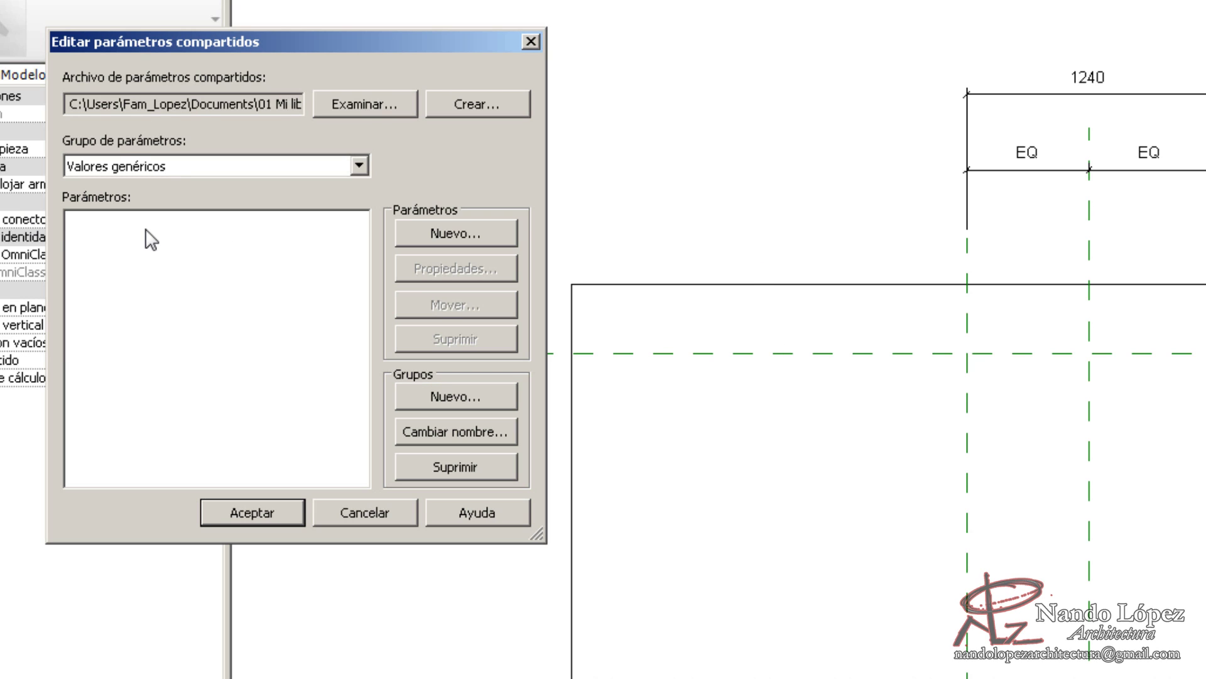
{"action": "left_click", "coordinate": [458, 232]}
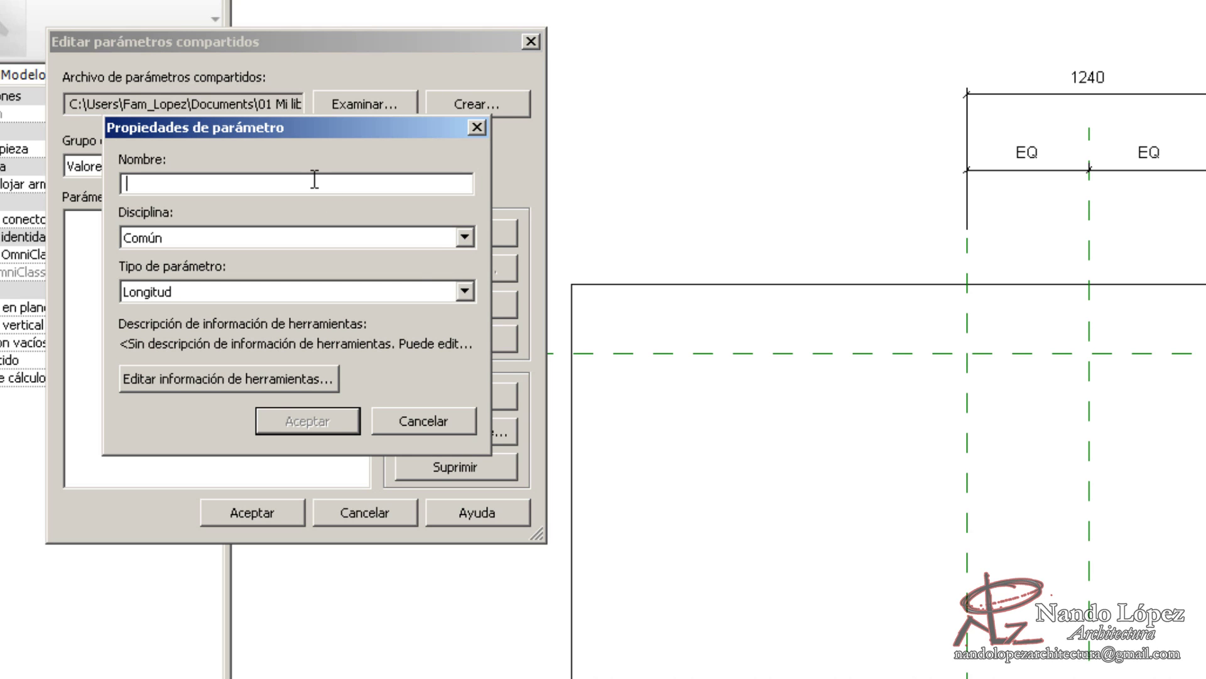
{"action": "type", "text": "Ancho"}
{"action": "left_click", "coordinate": [304, 424]}
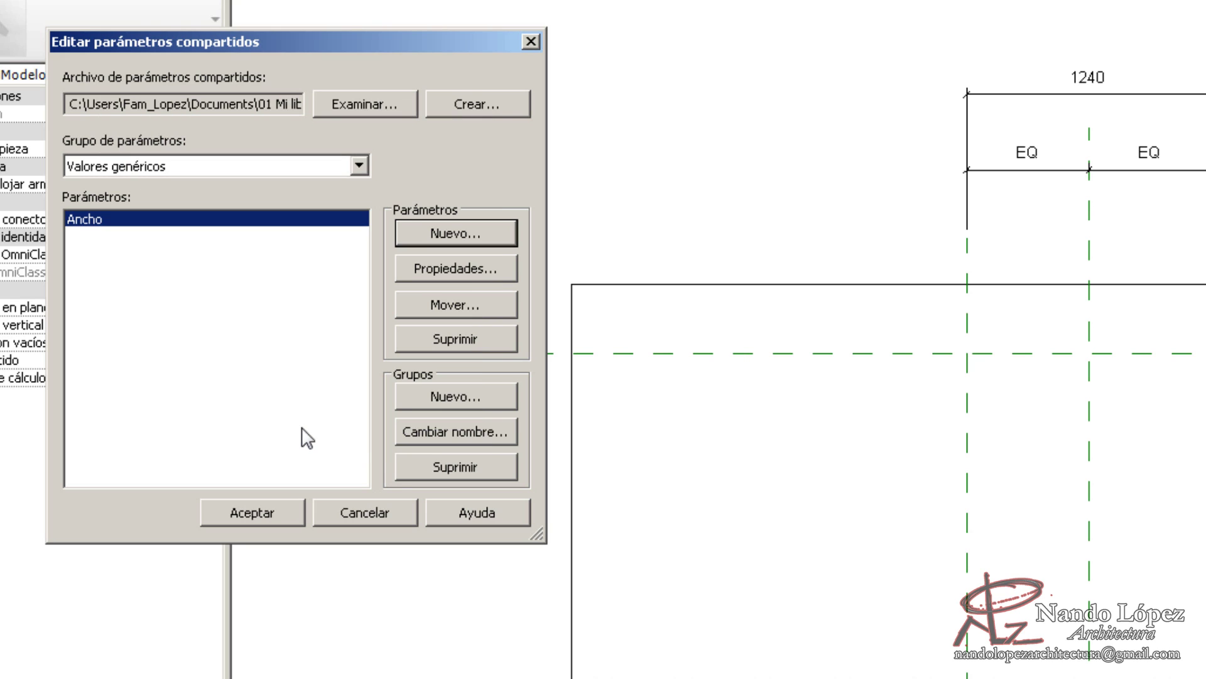
{"action": "left_click", "coordinate": [470, 233]}
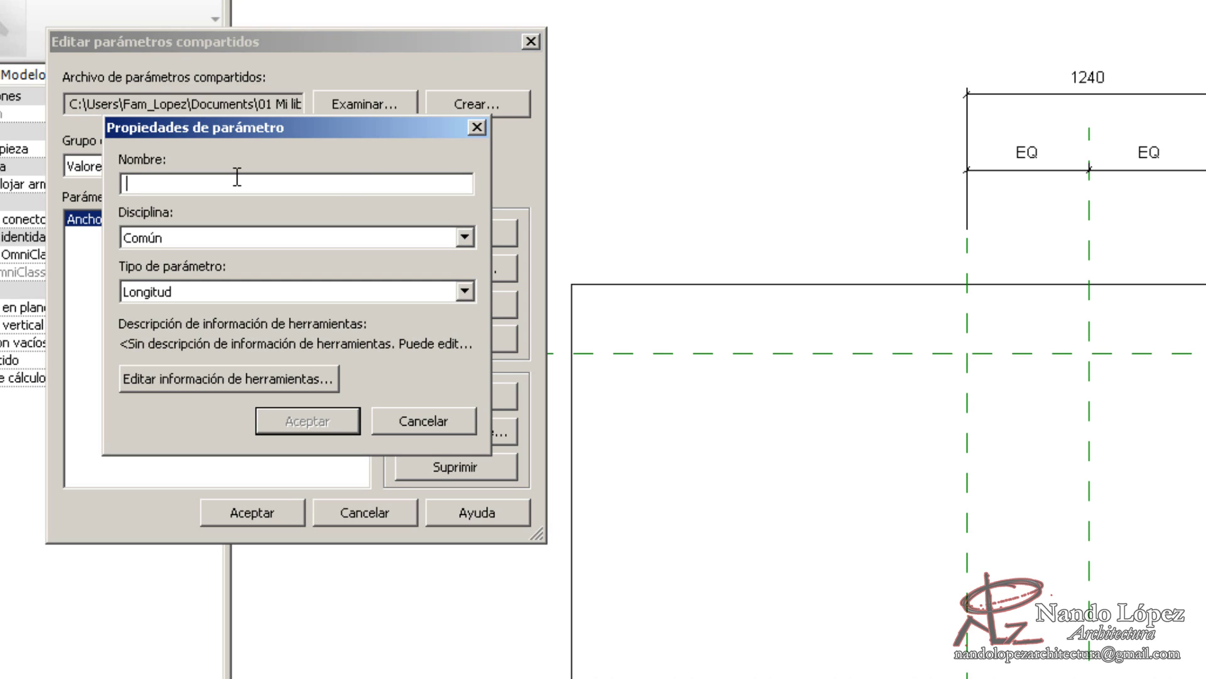
{"action": "type", "text": "Longitud"}
{"action": "left_click", "coordinate": [305, 423]}
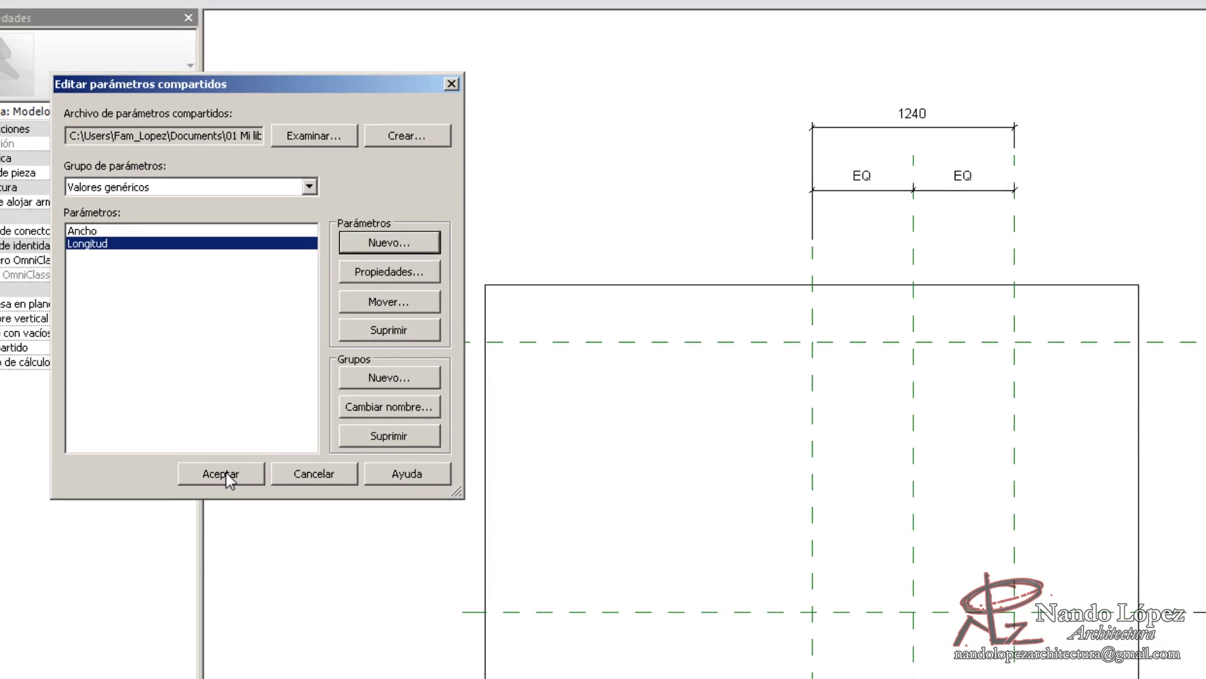
{"action": "left_click", "coordinate": [260, 518]}
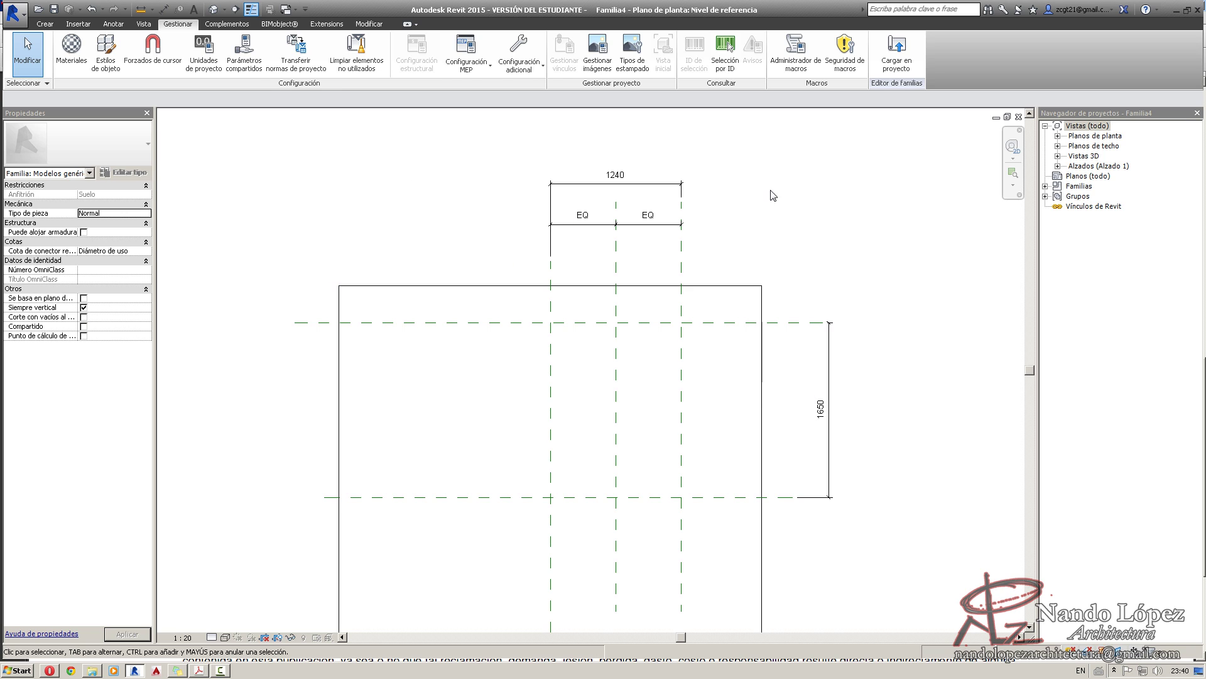
Label the overall horizontal dimension with the shared parameter Ancho from Valores genéricos, as a type parameter grouped under Cotas.
{"action": "left_click", "coordinate": [651, 186]}
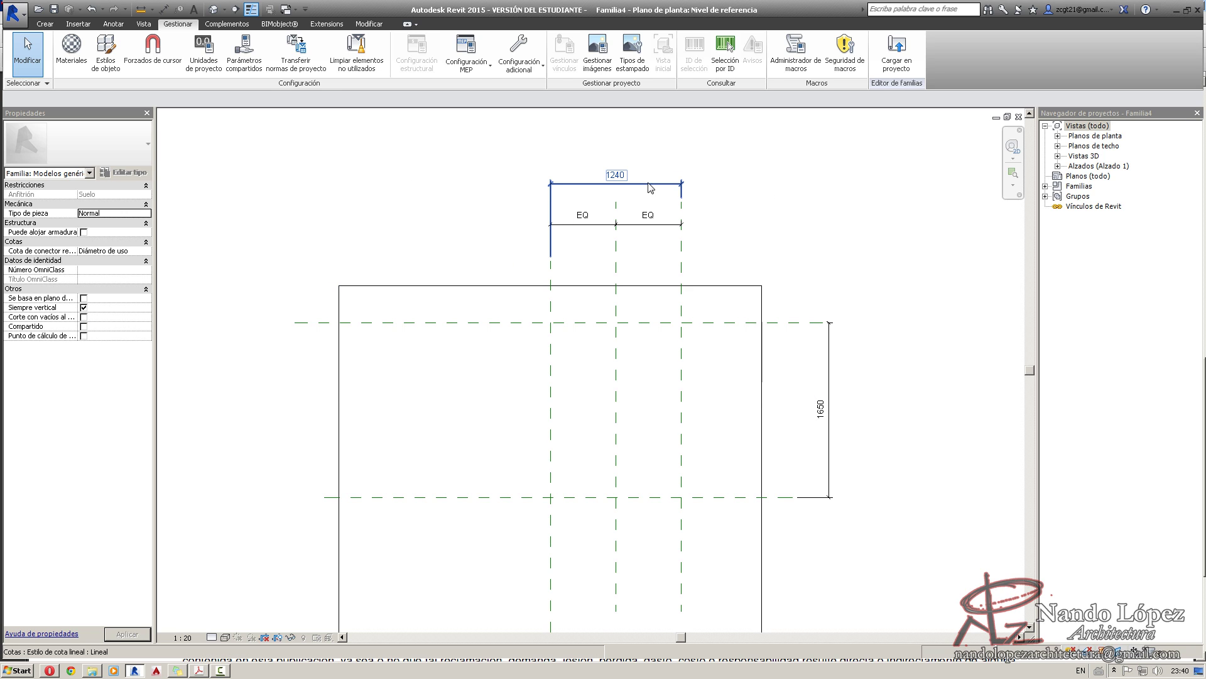
{"action": "left_click", "coordinate": [335, 101]}
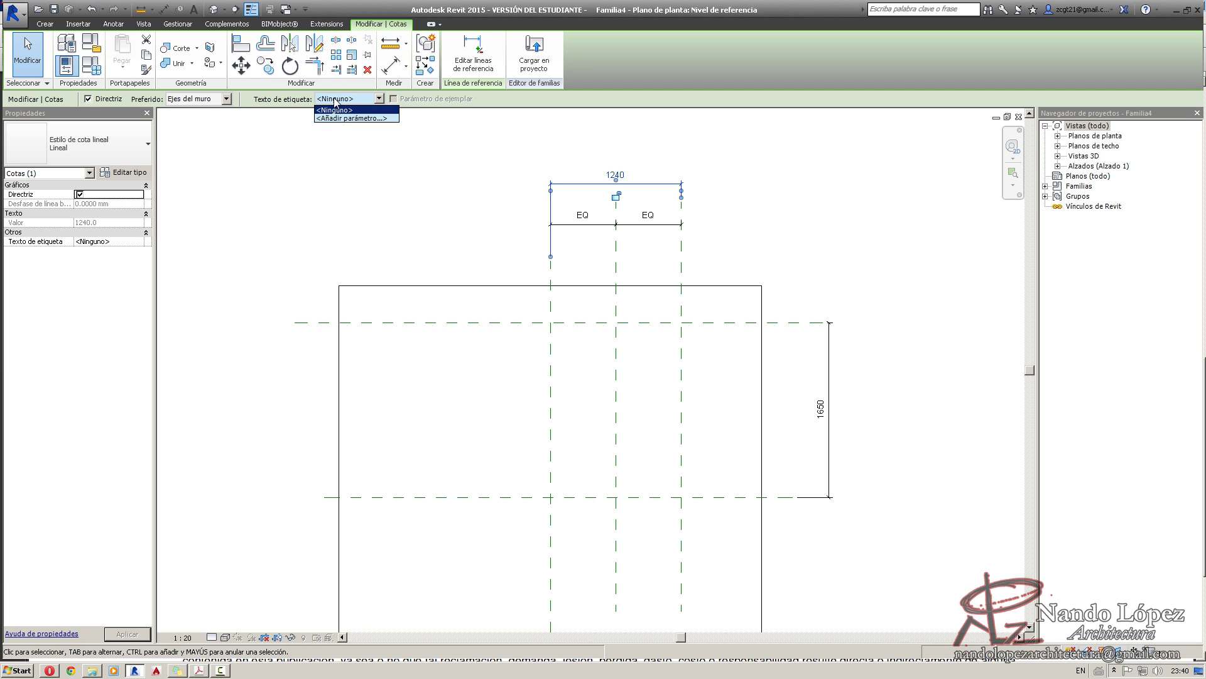
{"action": "left_click", "coordinate": [333, 118]}
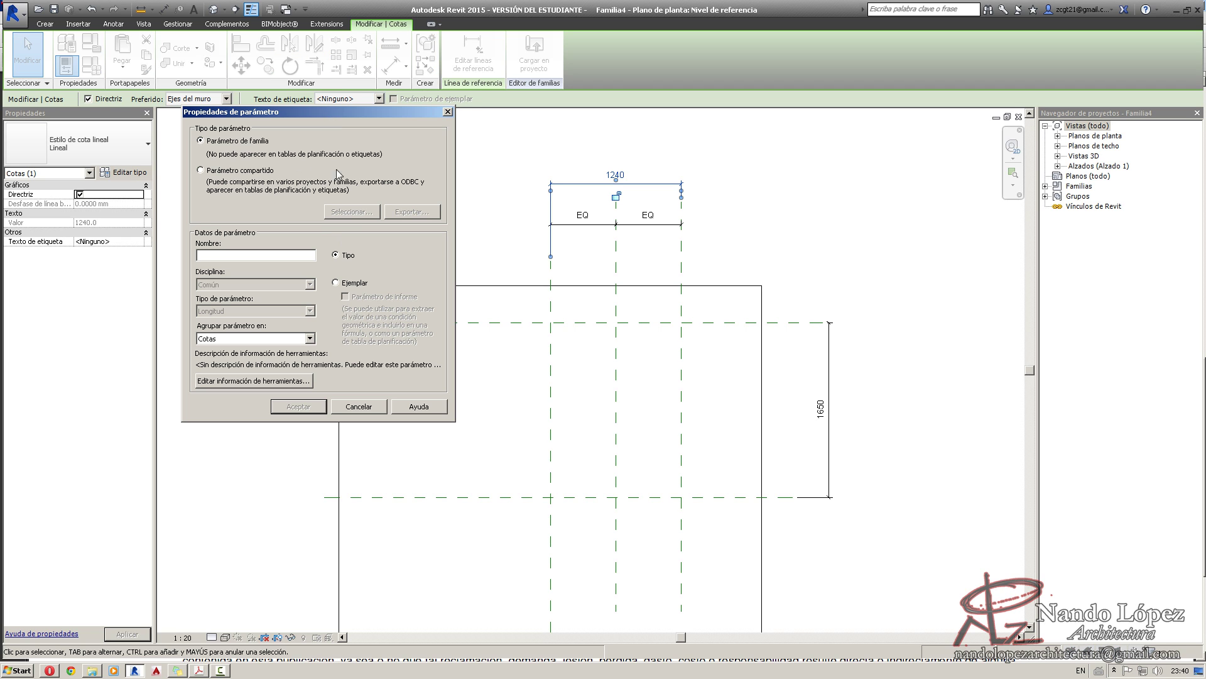
{"action": "left_click", "coordinate": [201, 169]}
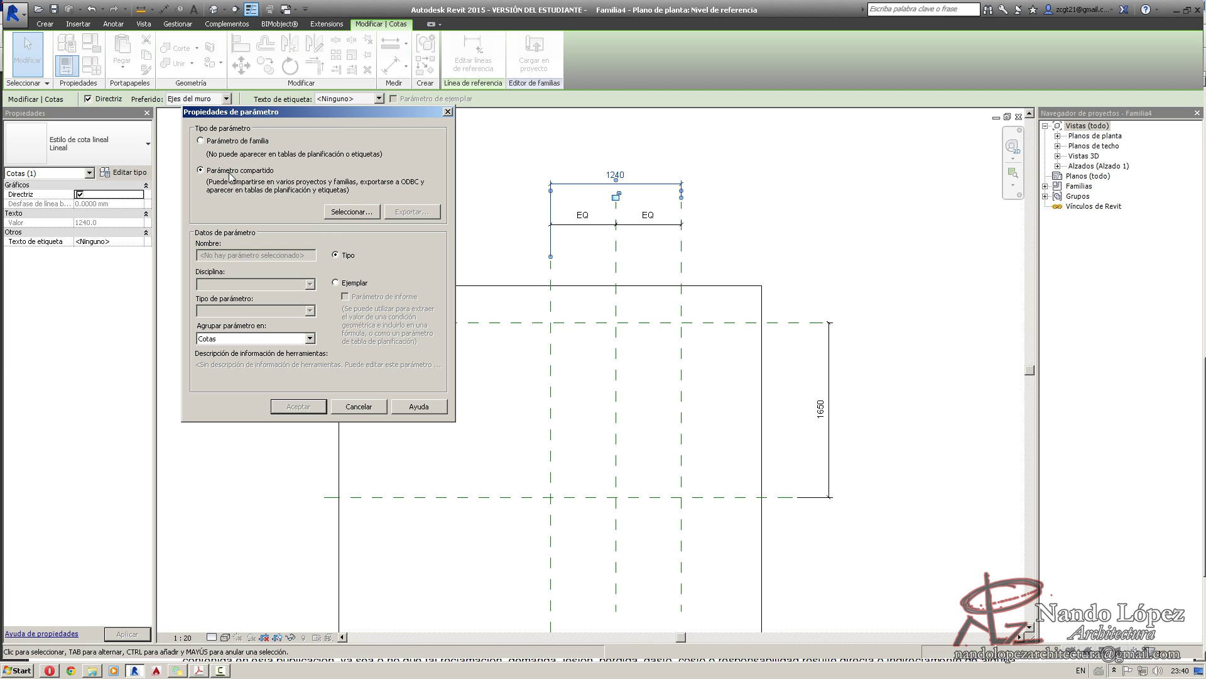
{"action": "left_click", "coordinate": [334, 212]}
{"action": "left_click", "coordinate": [296, 198]}
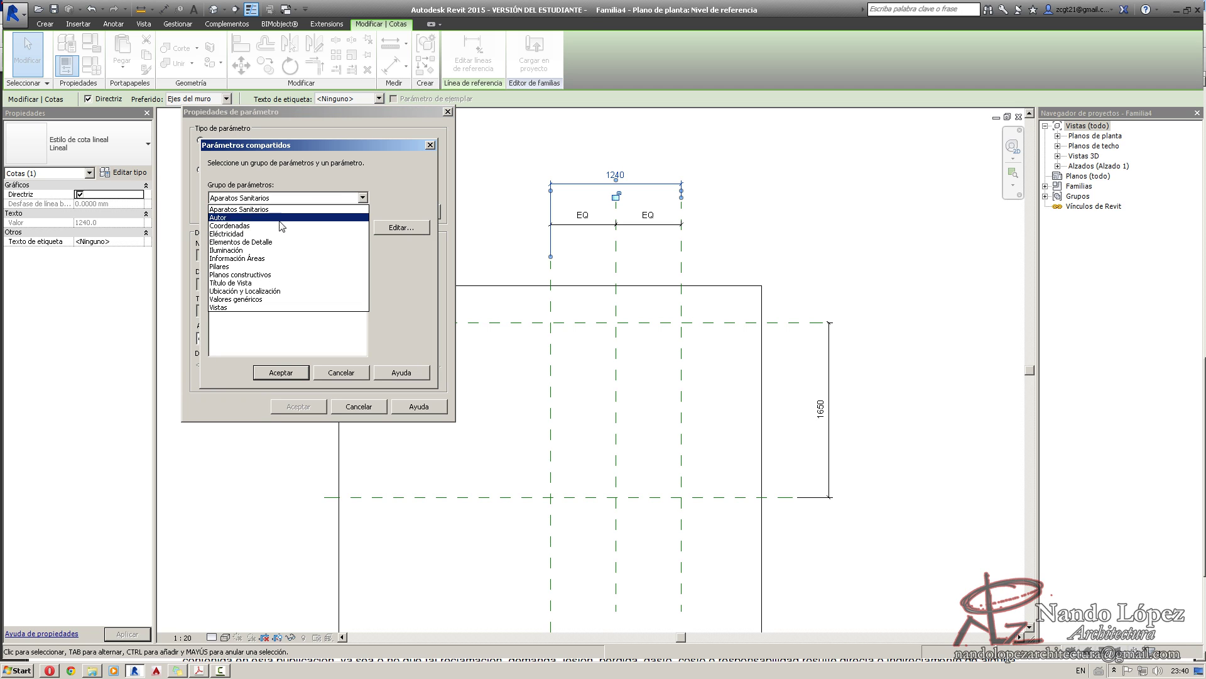
{"action": "left_click", "coordinate": [264, 299]}
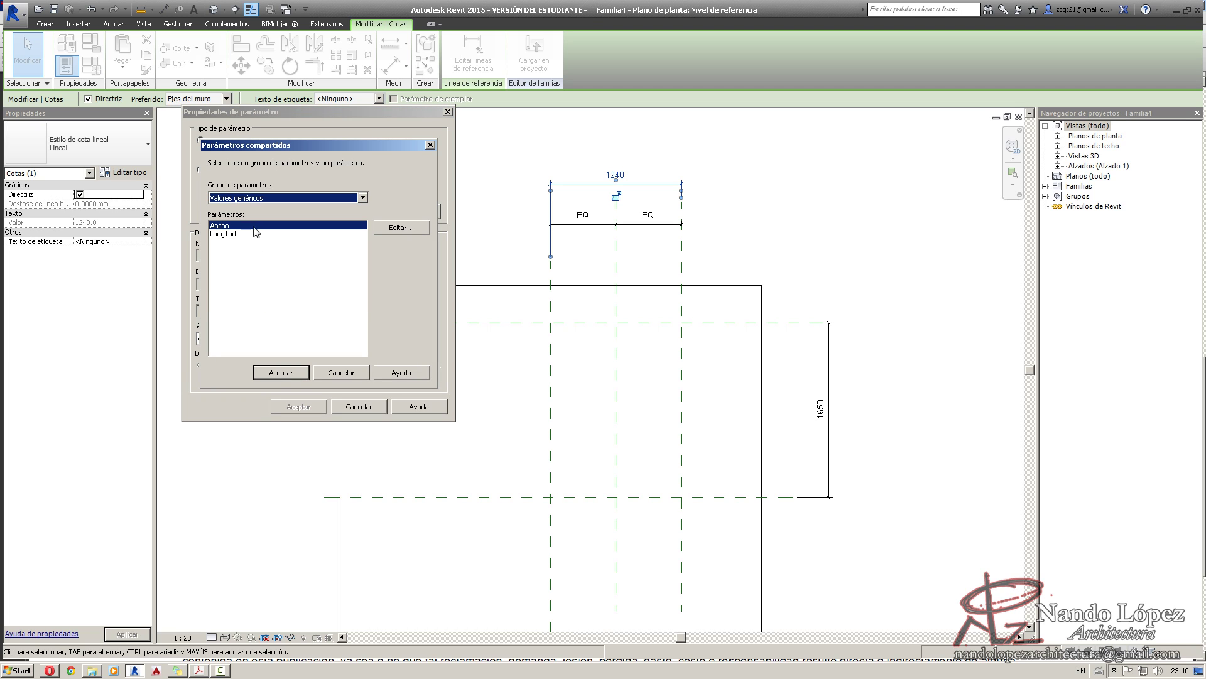
{"action": "left_click", "coordinate": [227, 227]}
{"action": "left_click", "coordinate": [281, 372]}
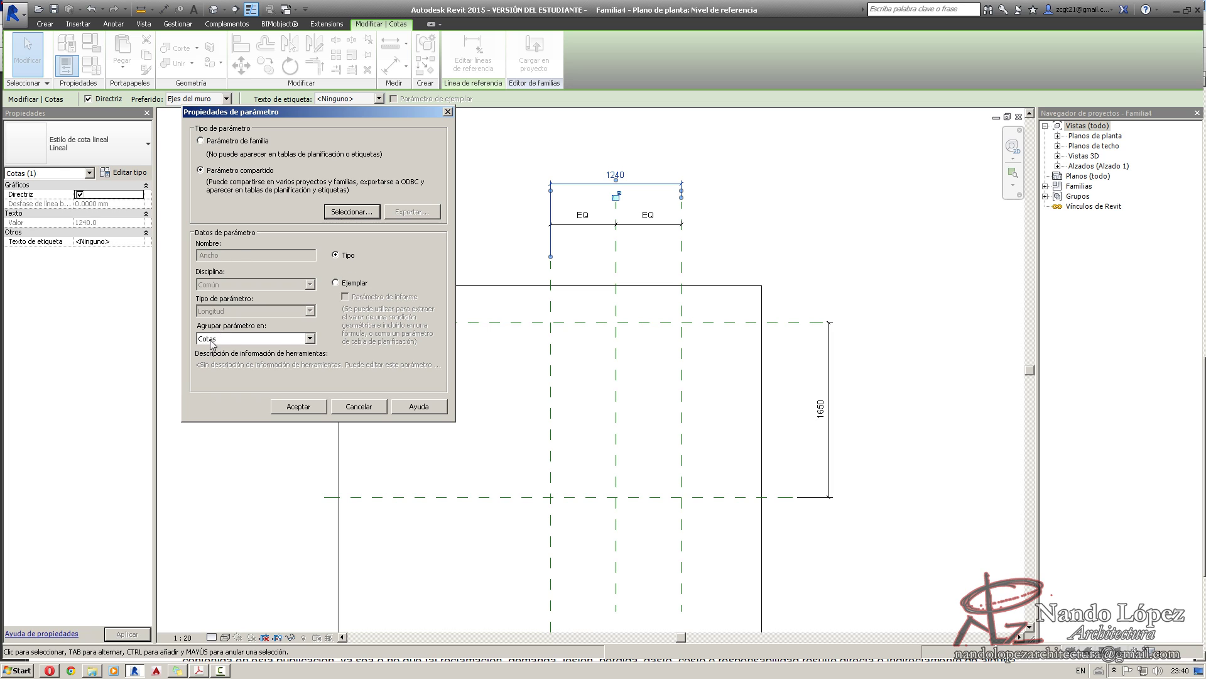
{"action": "left_click", "coordinate": [298, 406]}
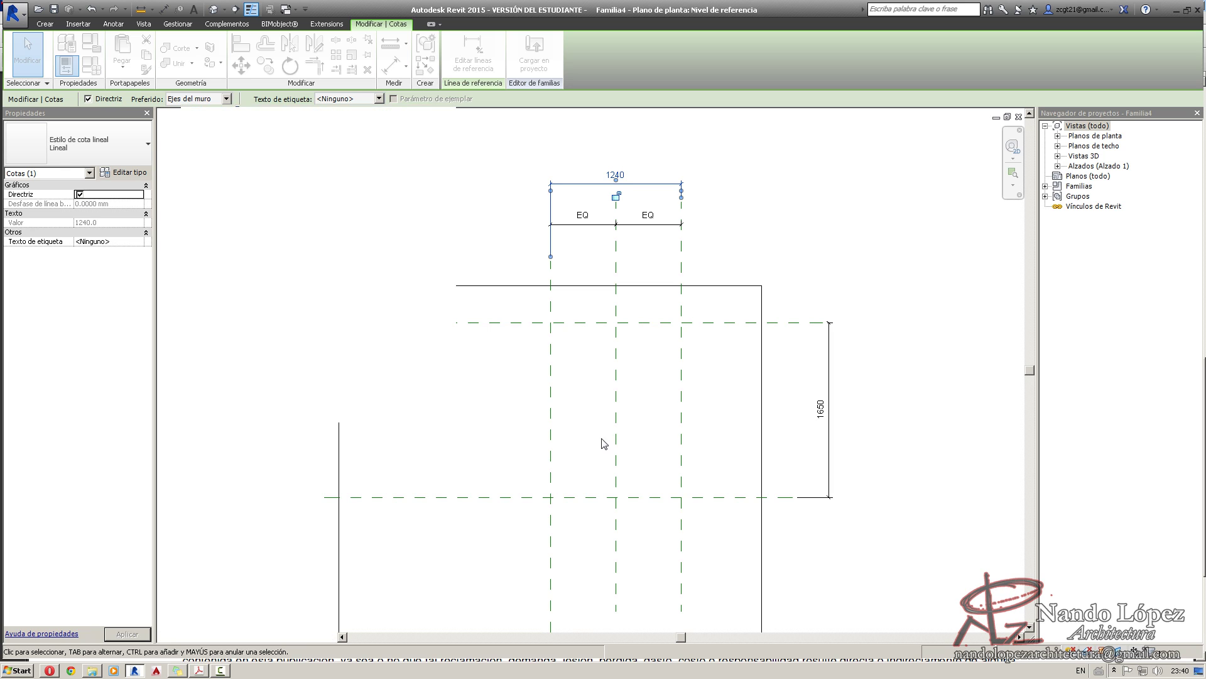
{"action": "left_click", "coordinate": [836, 261]}
Label the vertical dimension between the horizontal planes with the shared parameter Longitud from Valores genéricos, as an instance parameter.
{"action": "left_click", "coordinate": [831, 348]}
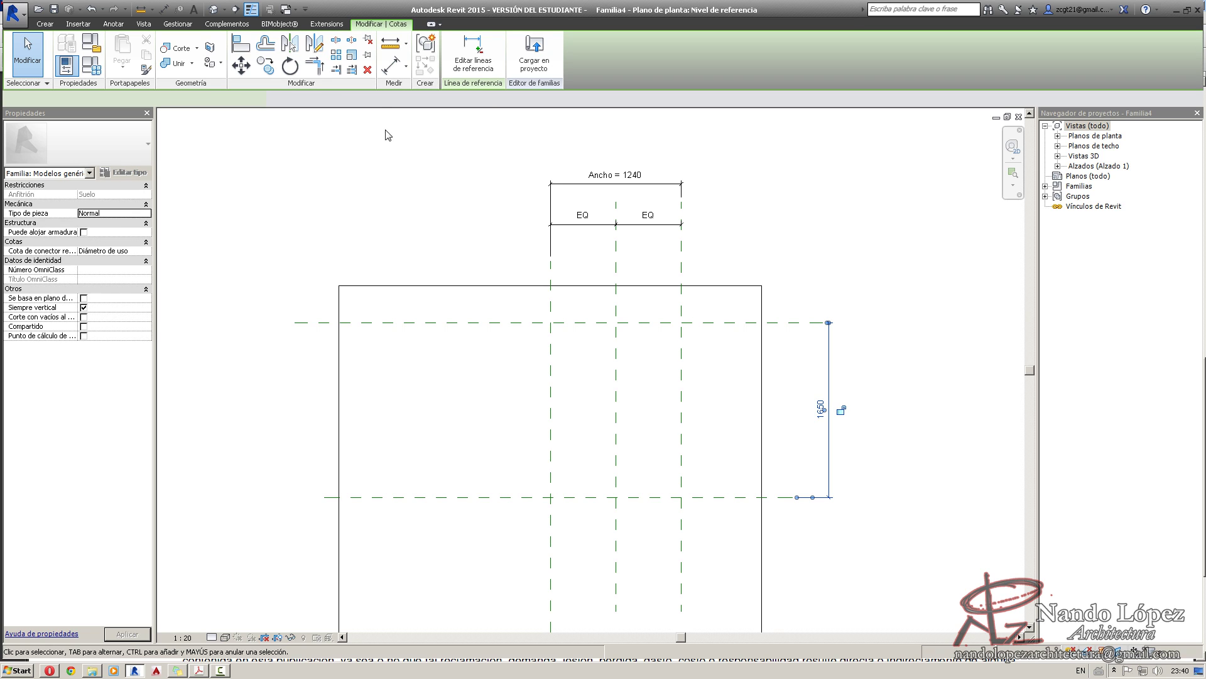
{"action": "left_click", "coordinate": [368, 101]}
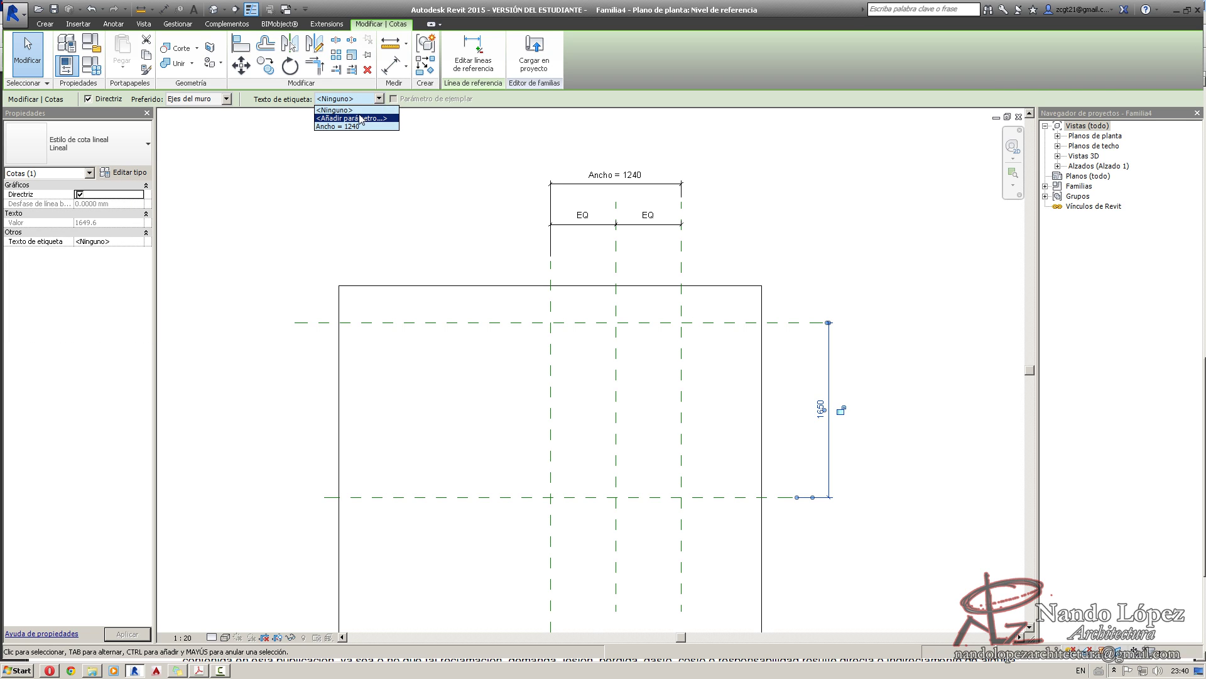
{"action": "left_click", "coordinate": [346, 124]}
{"action": "left_click", "coordinate": [241, 170]}
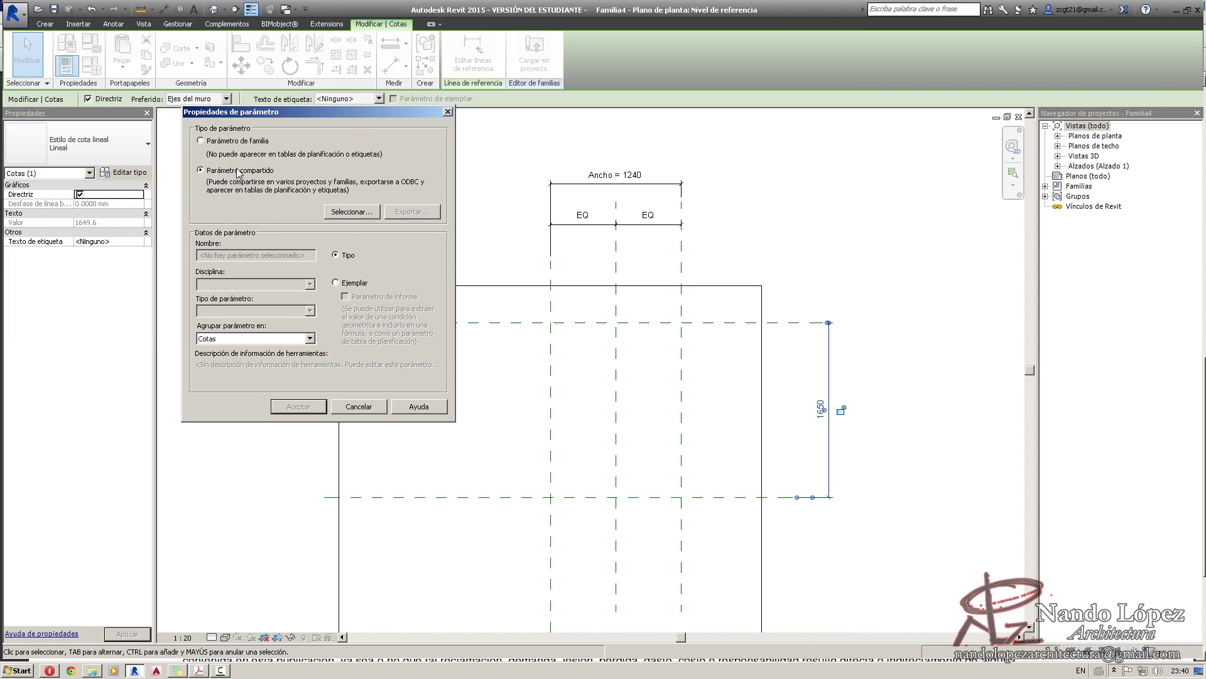
{"action": "left_click", "coordinate": [352, 212]}
{"action": "left_click", "coordinate": [260, 199]}
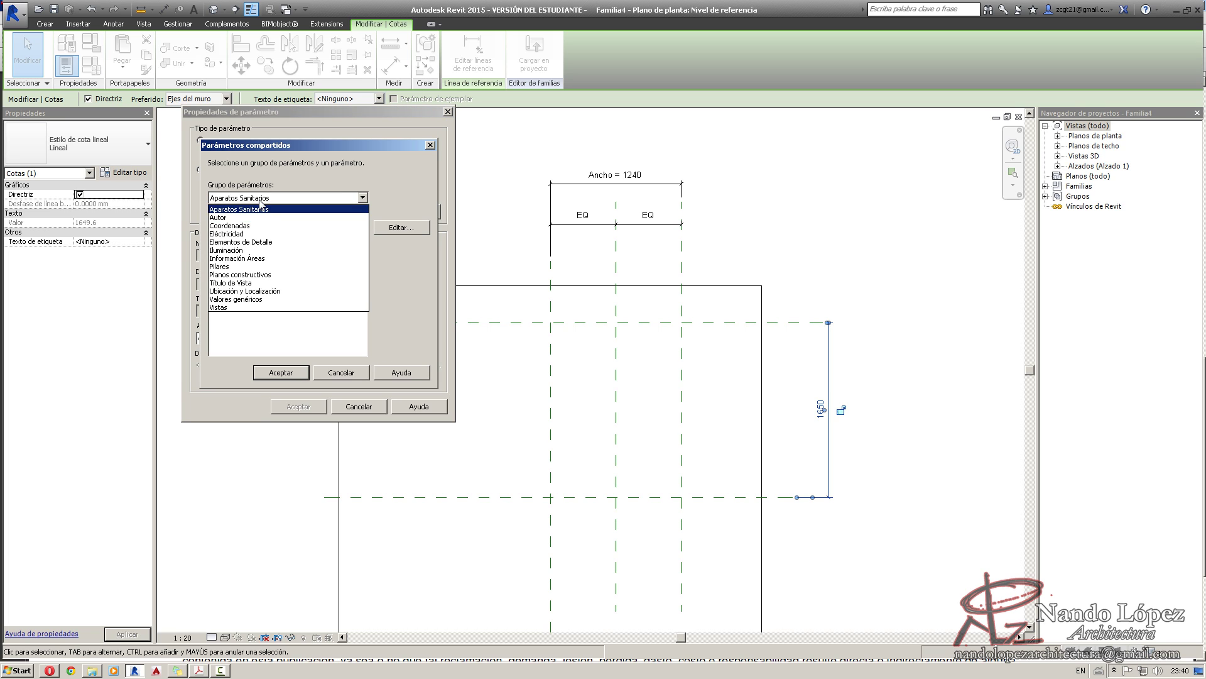
{"action": "left_click", "coordinate": [251, 300]}
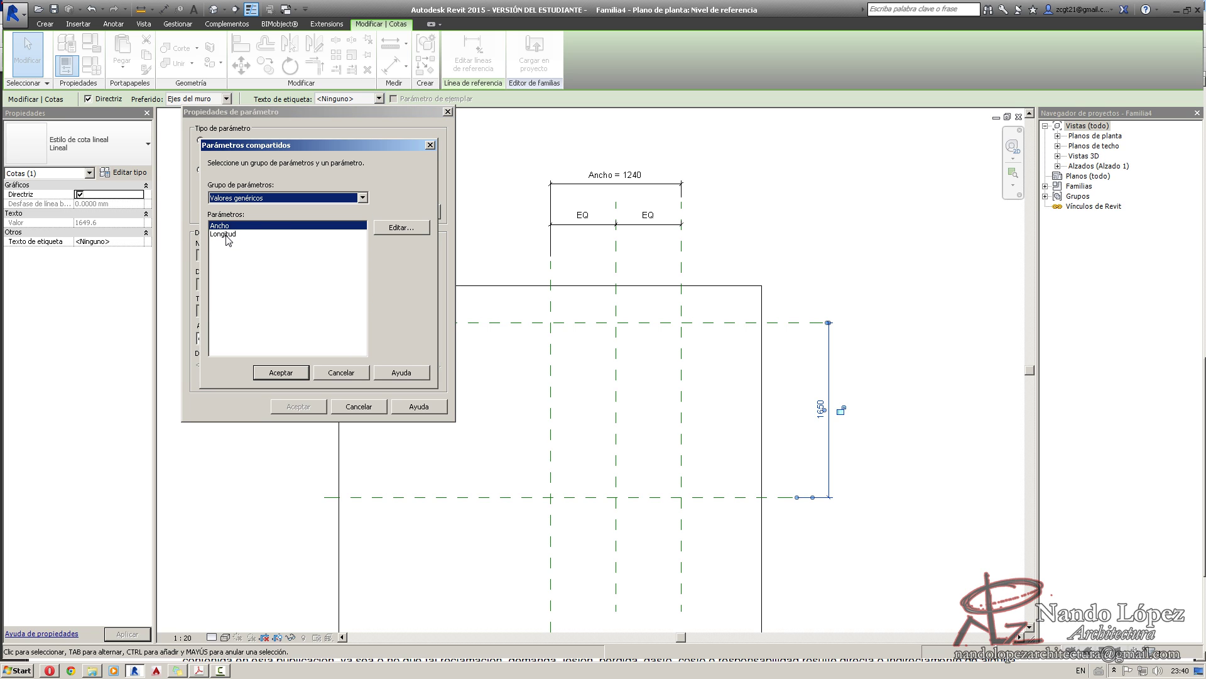
{"action": "left_click", "coordinate": [226, 235]}
{"action": "left_click", "coordinate": [281, 372]}
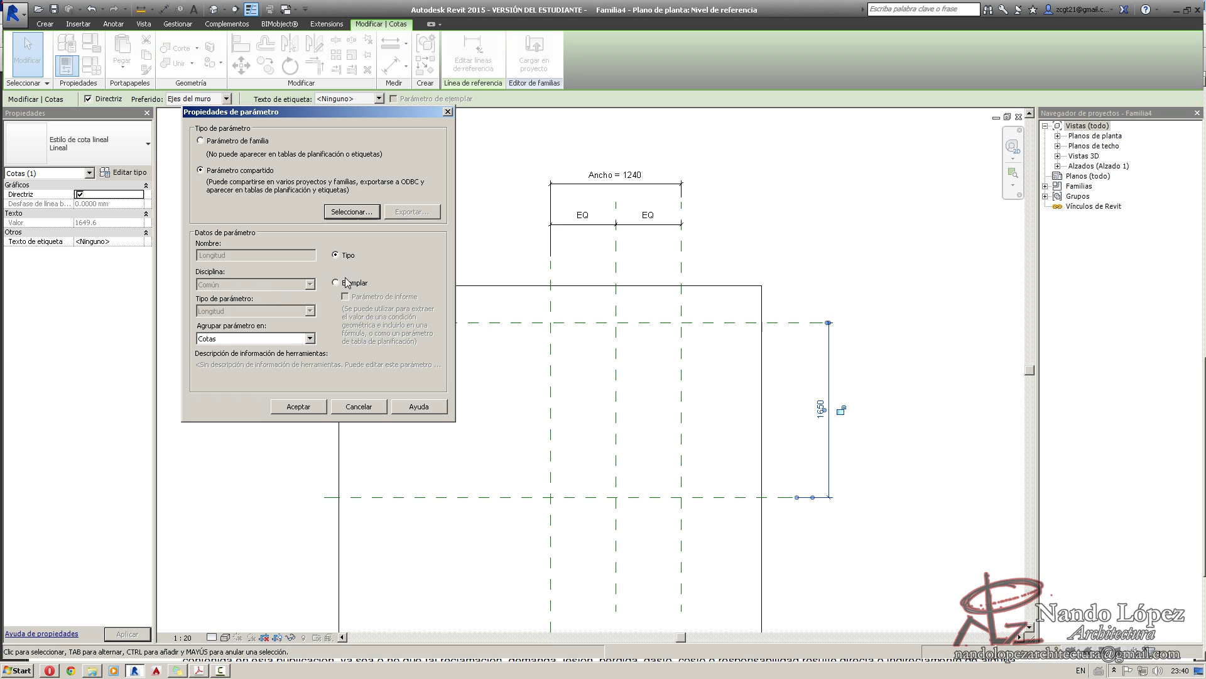
{"action": "left_click", "coordinate": [353, 283]}
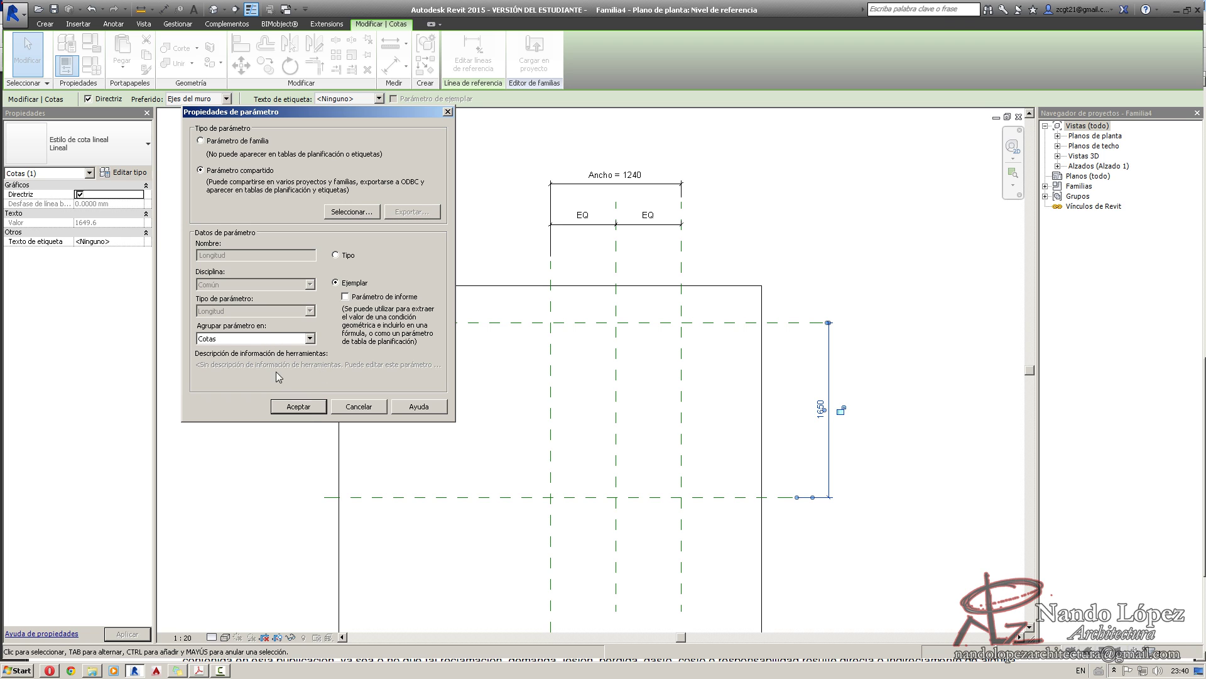
{"action": "left_click", "coordinate": [299, 406]}
{"action": "left_click", "coordinate": [781, 230]}
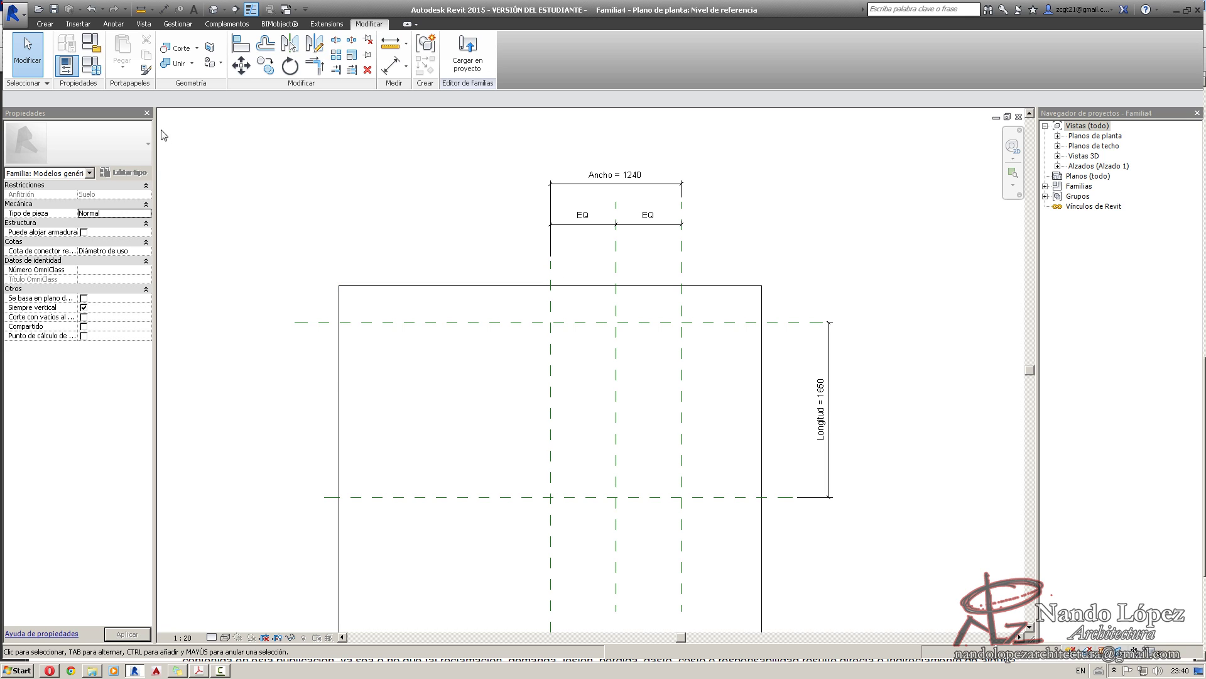
Set Ancho to 950 and the default Longitud to 2000 in the family types and apply the values.
{"action": "left_click", "coordinate": [92, 65]}
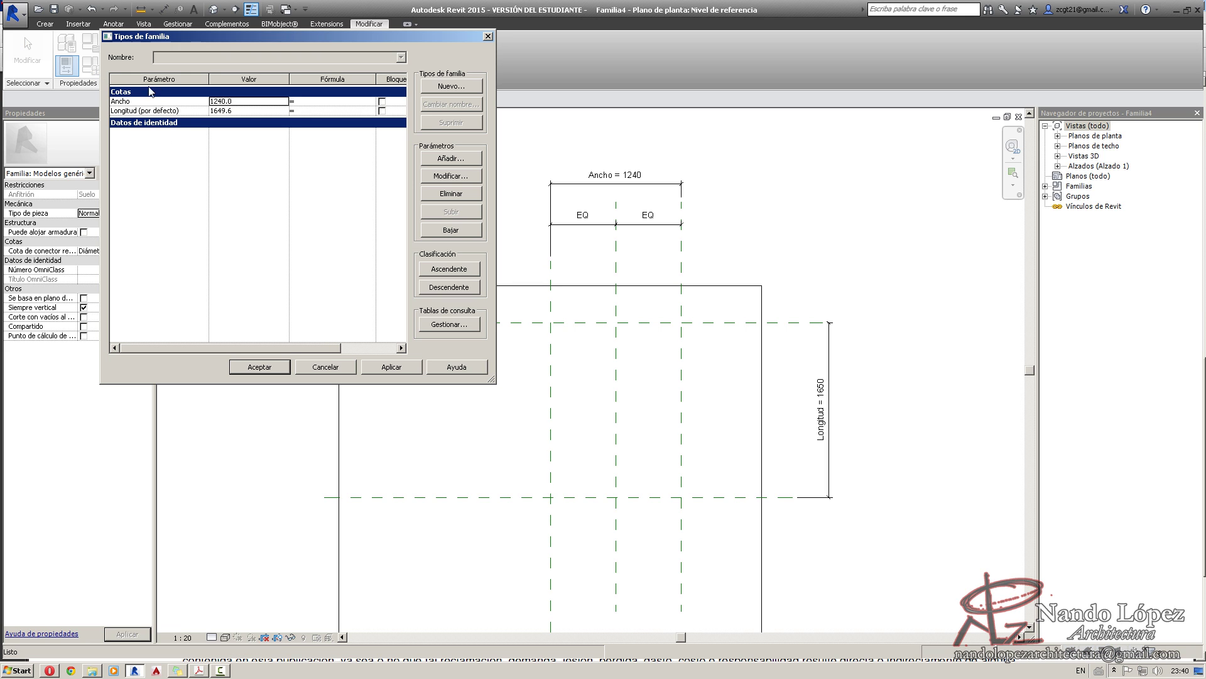
{"action": "left_click", "coordinate": [257, 103]}
{"action": "type", "text": "95"}
{"action": "left_click", "coordinate": [242, 111]}
{"action": "type", "text": "2000.0"}
{"action": "left_click", "coordinate": [402, 366]}
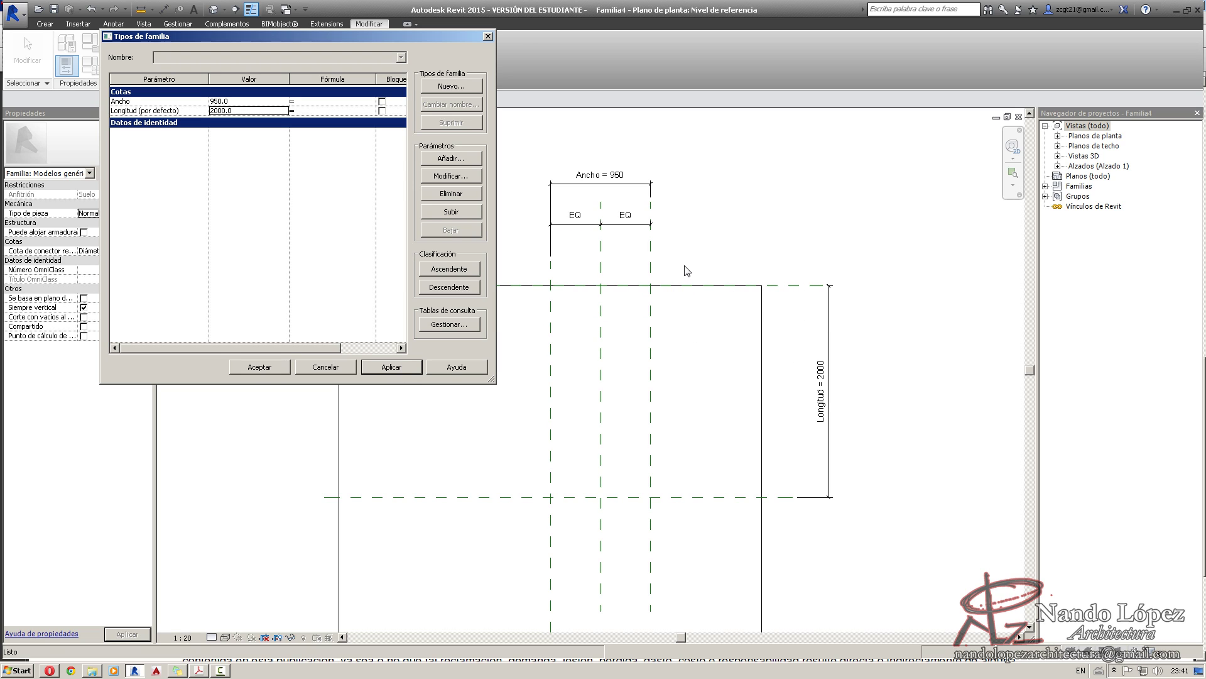
Set the default Longitud to 1800 and accept the family types.
{"action": "left_click", "coordinate": [254, 114]}
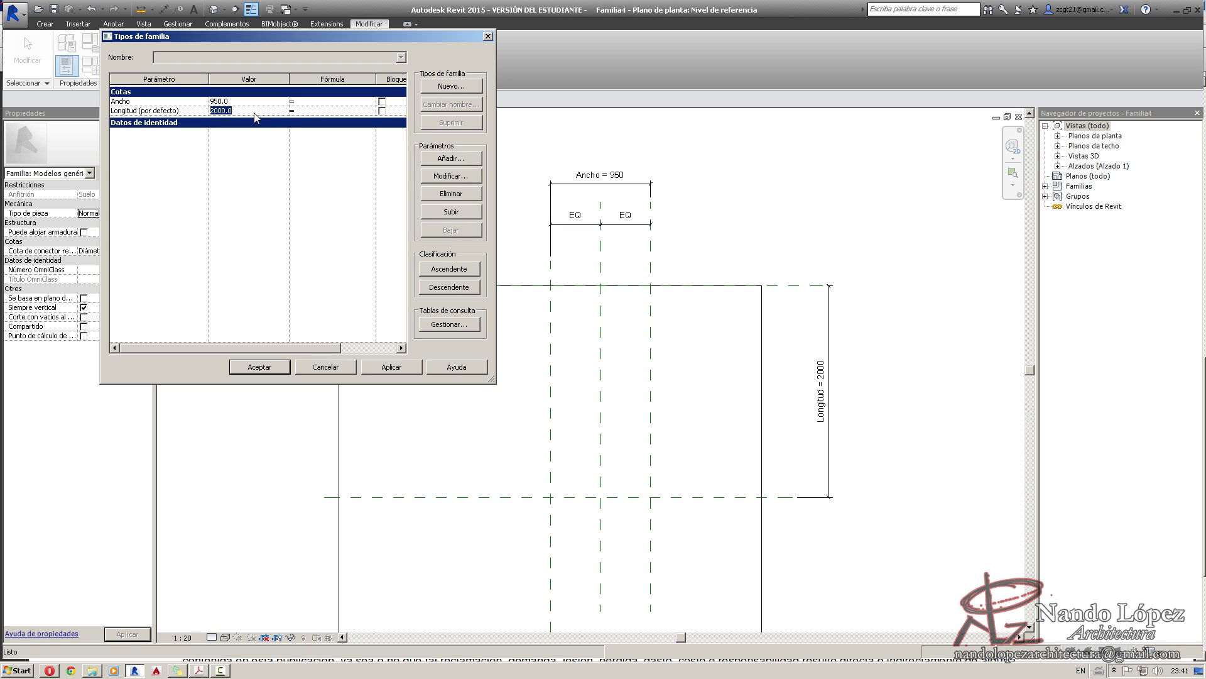
{"action": "type", "text": "18"}
{"action": "left_click", "coordinate": [264, 369]}
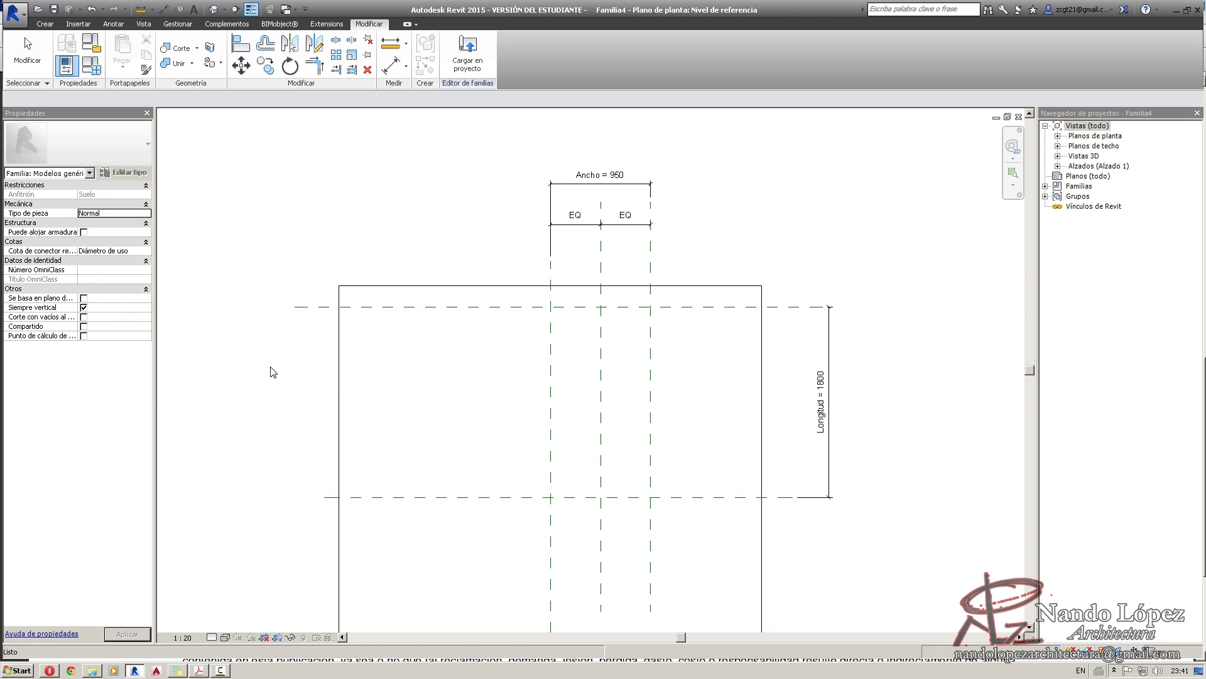
{"action": "scroll", "coordinate": [342, 369], "scroll_direction": "down", "scroll_amount": 2}
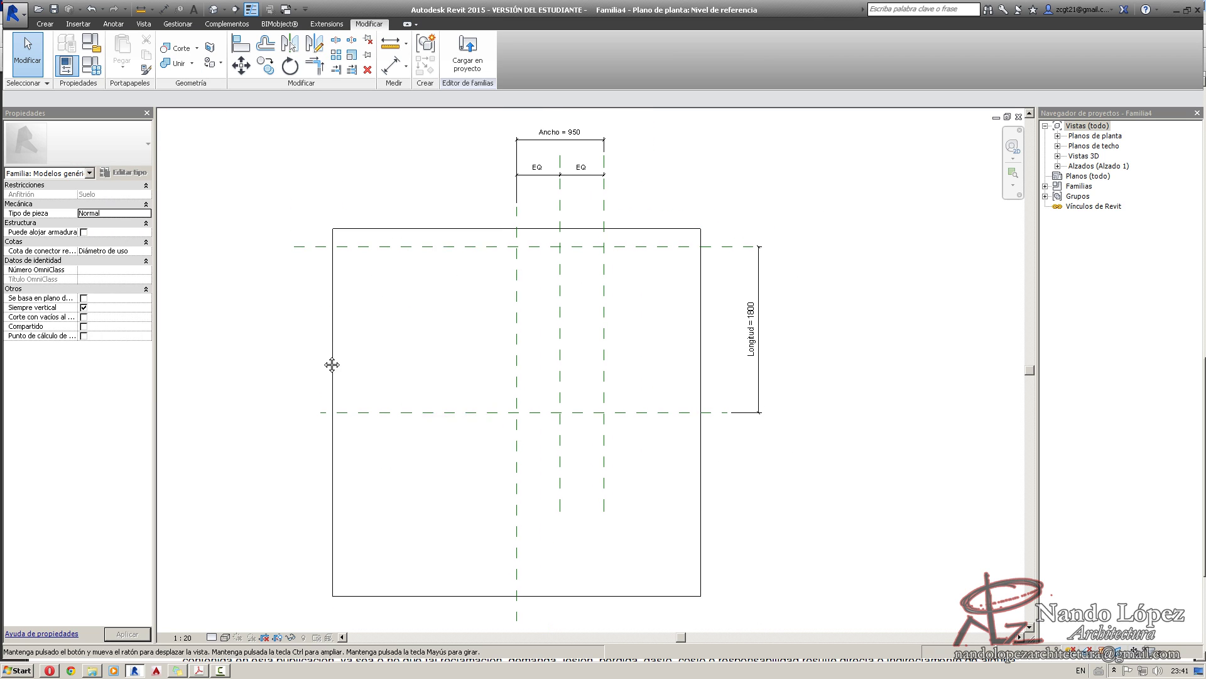
{"action": "left_click", "coordinate": [332, 340]}
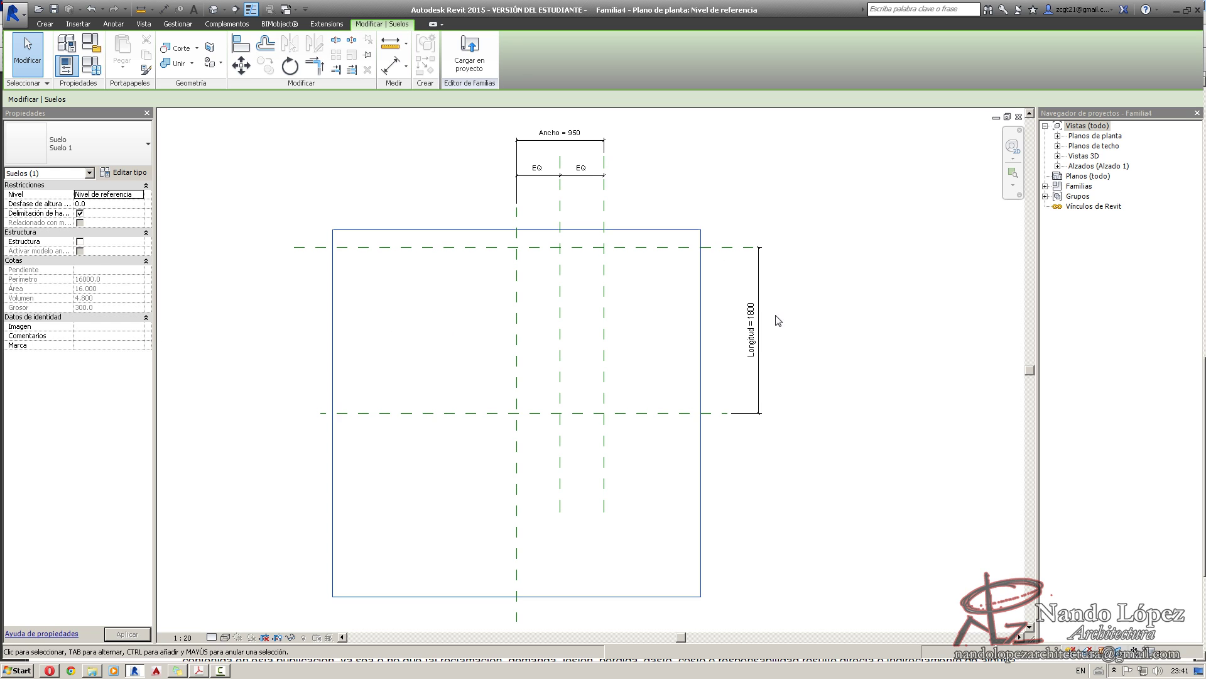
{"action": "left_click", "coordinate": [868, 336]}
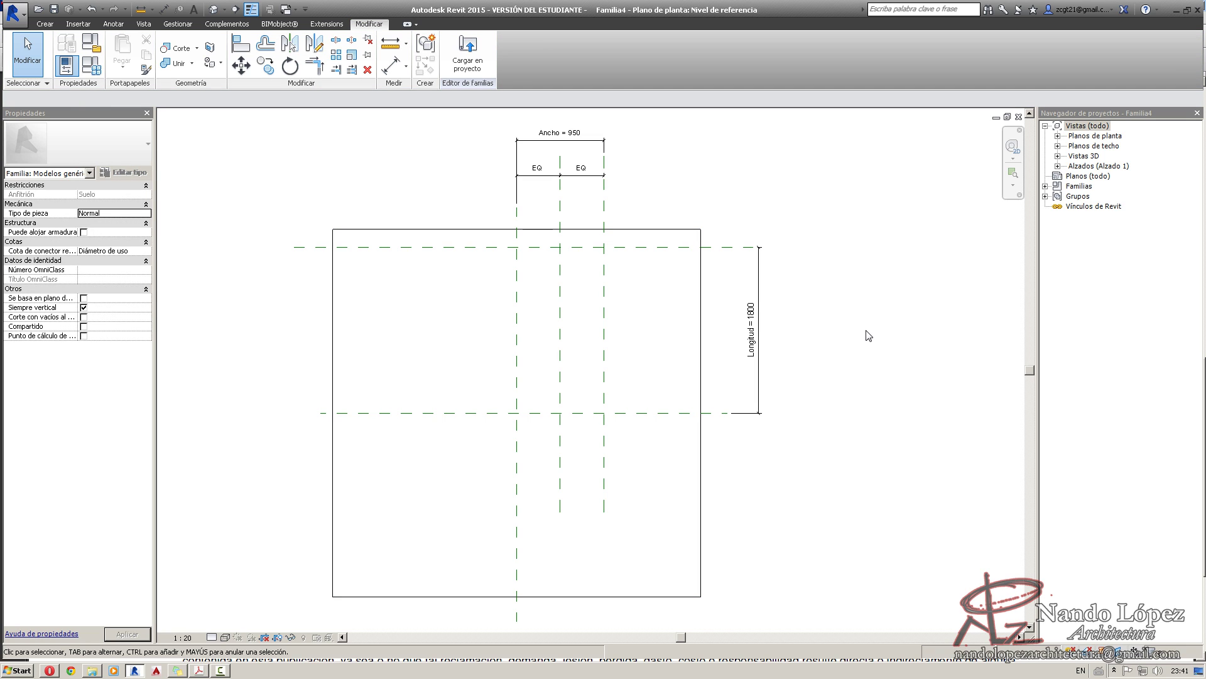
Name the middle vertical reference plane between the two EQ dimensions Eje de perfil.
{"action": "middle_click_drag", "start_coordinate": [768, 201], "coordinate": [774, 204]}
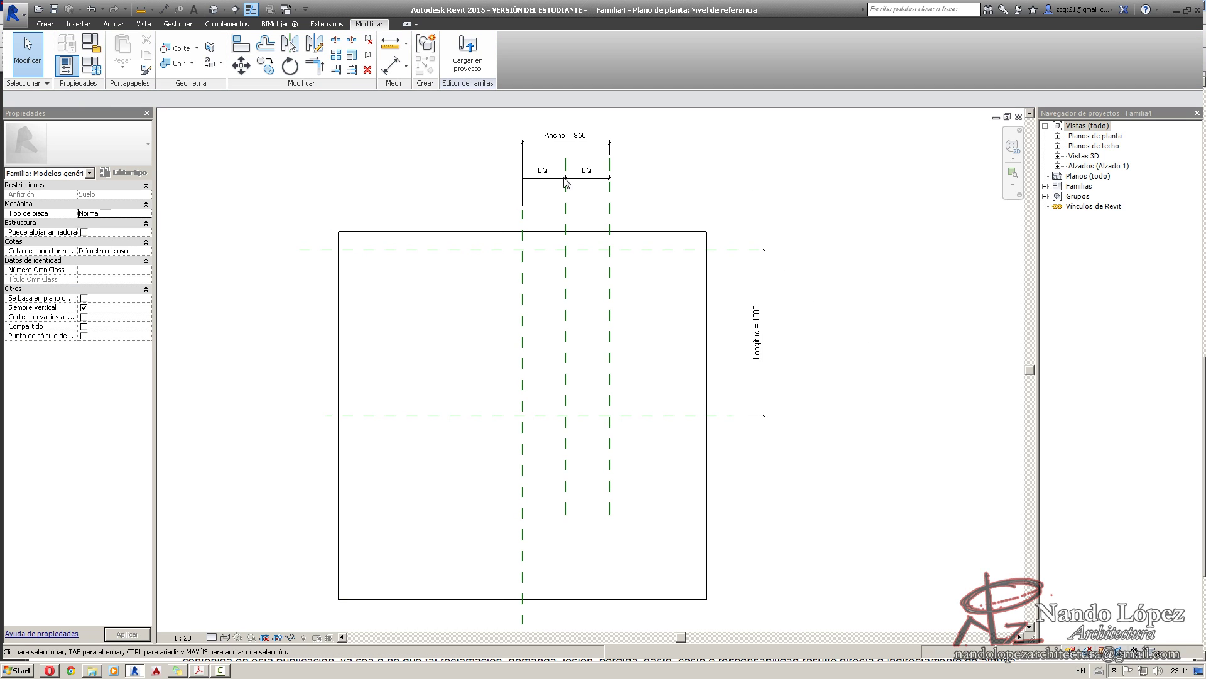
{"action": "left_click", "coordinate": [565, 199]}
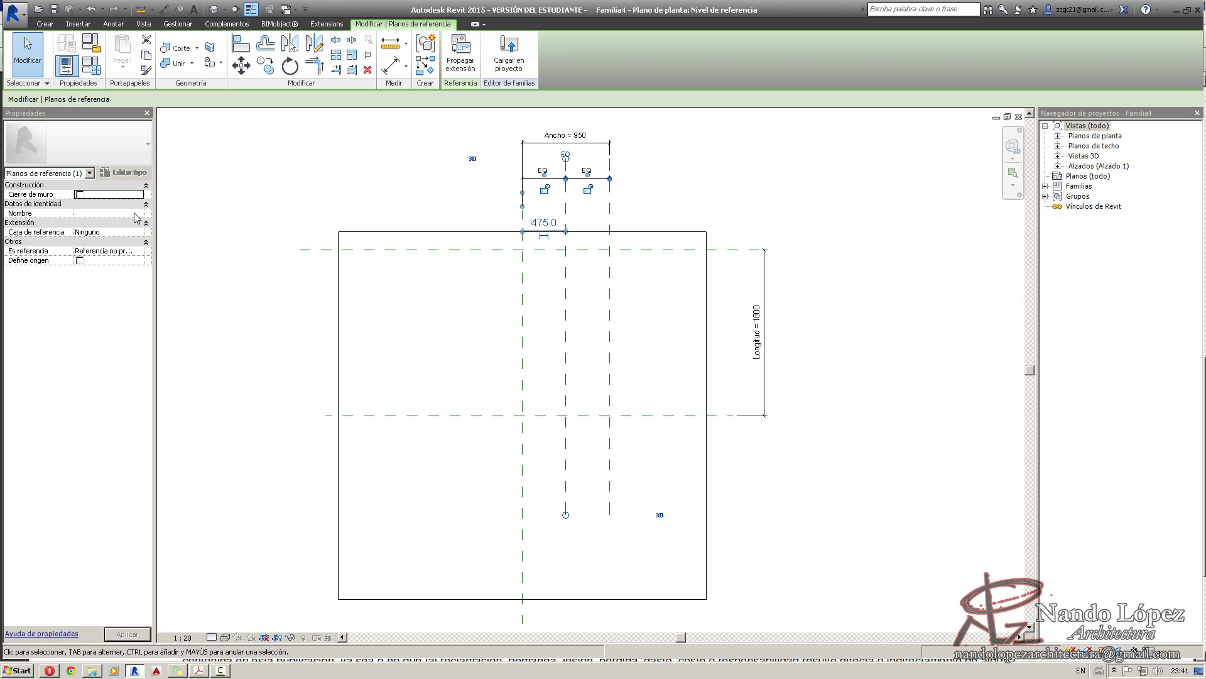
{"action": "left_click", "coordinate": [91, 212]}
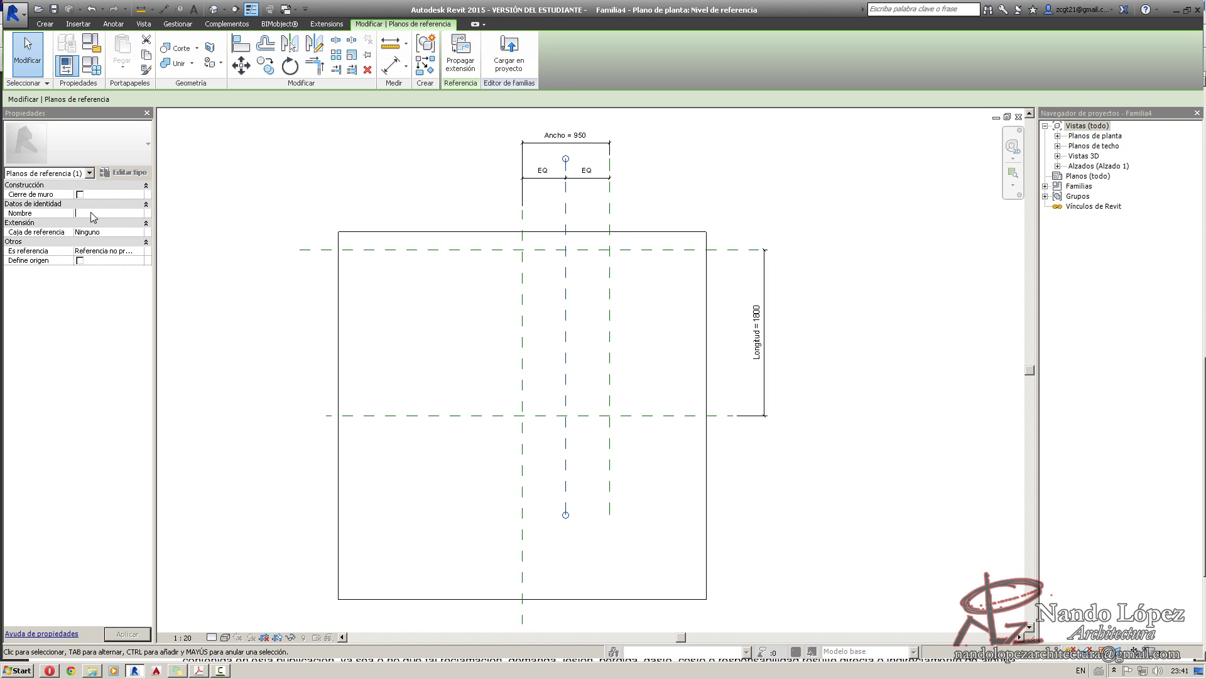
{"action": "type", "text": "Eje de perfil"}
{"action": "left_click", "coordinate": [258, 183]}
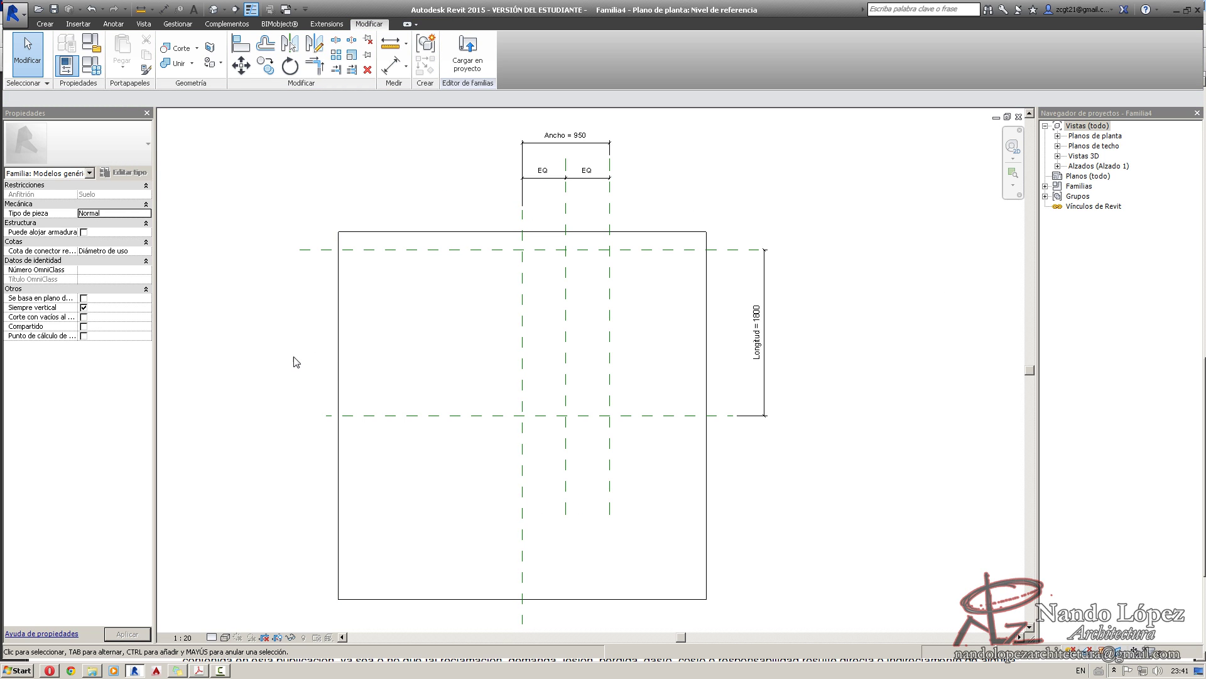
Open the Frontal elevation view of the family.
{"action": "left_click", "coordinate": [1058, 167]}
{"action": "double_click", "coordinate": [1087, 189]}
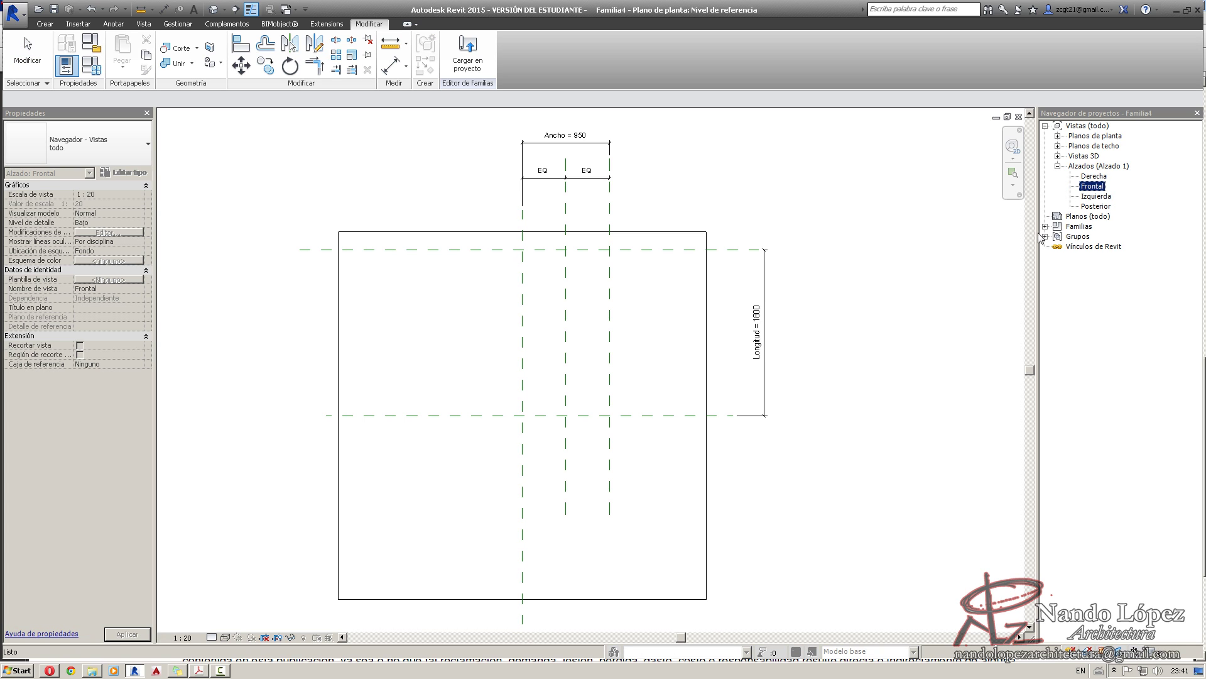
{"action": "middle_click_drag", "start_coordinate": [693, 367], "coordinate": [713, 364]}
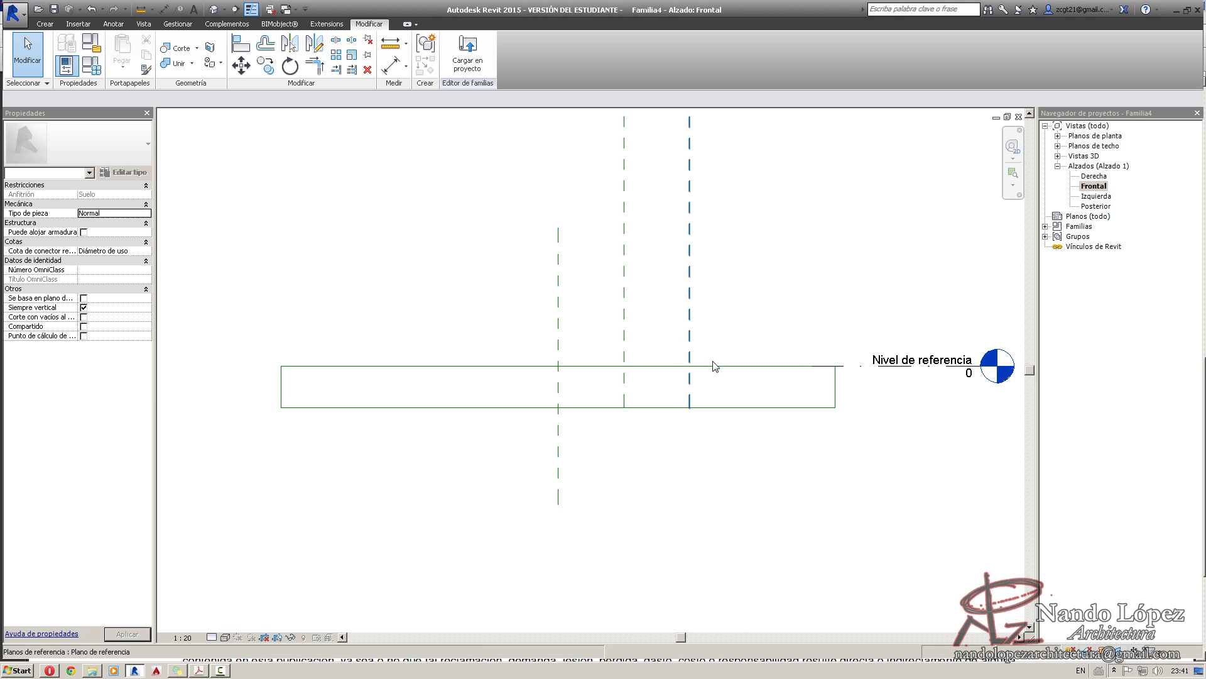
Draw a horizontal reference plane below the floor, about 480 mm under the reference level and extending past both floor ends.
{"action": "scroll", "coordinate": [754, 461], "scroll_direction": "down", "scroll_amount": 2}
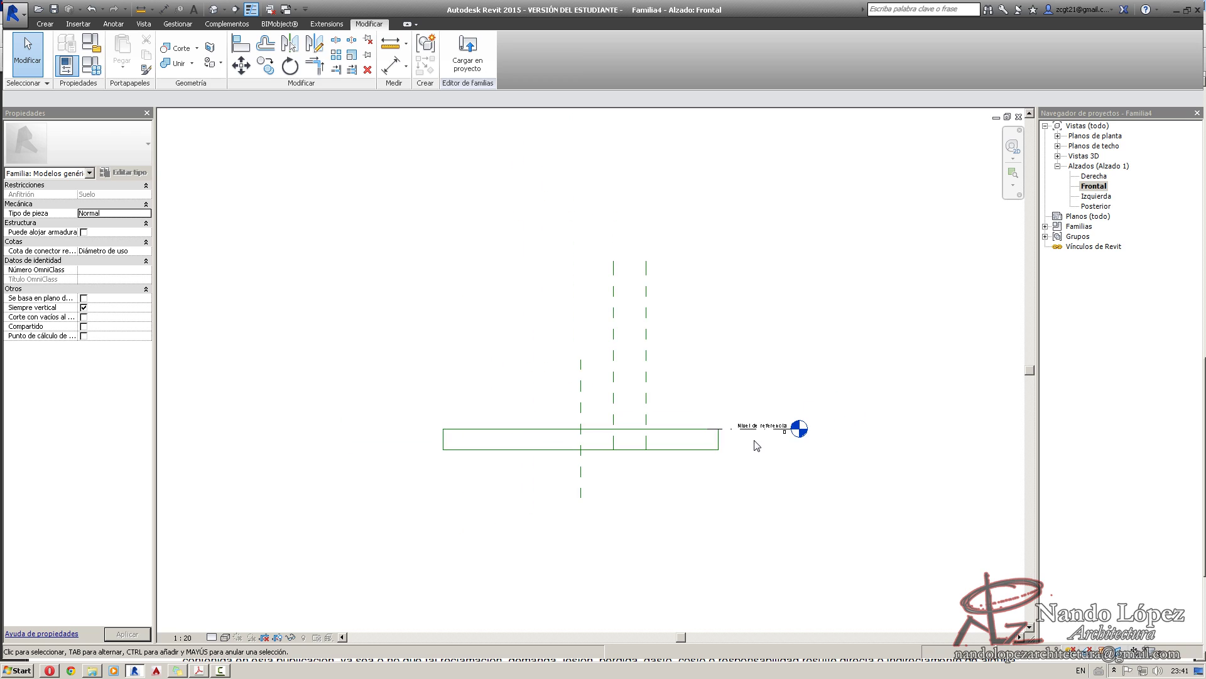
{"action": "scroll", "coordinate": [761, 443], "scroll_direction": "up", "scroll_amount": 1}
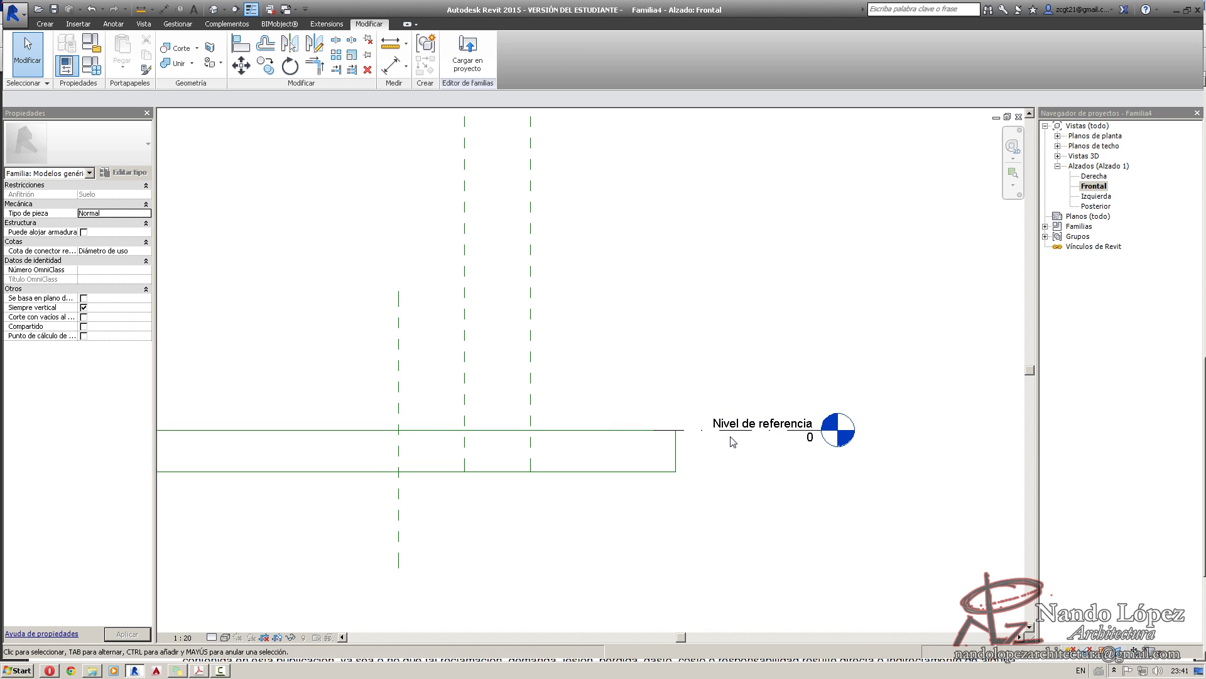
{"action": "scroll", "coordinate": [769, 432], "scroll_direction": "down", "scroll_amount": 3}
{"action": "scroll", "coordinate": [654, 497], "scroll_direction": "up", "scroll_amount": 1}
{"action": "middle_click_drag", "start_coordinate": [651, 496], "coordinate": [666, 477]}
{"action": "left_click", "coordinate": [45, 24]}
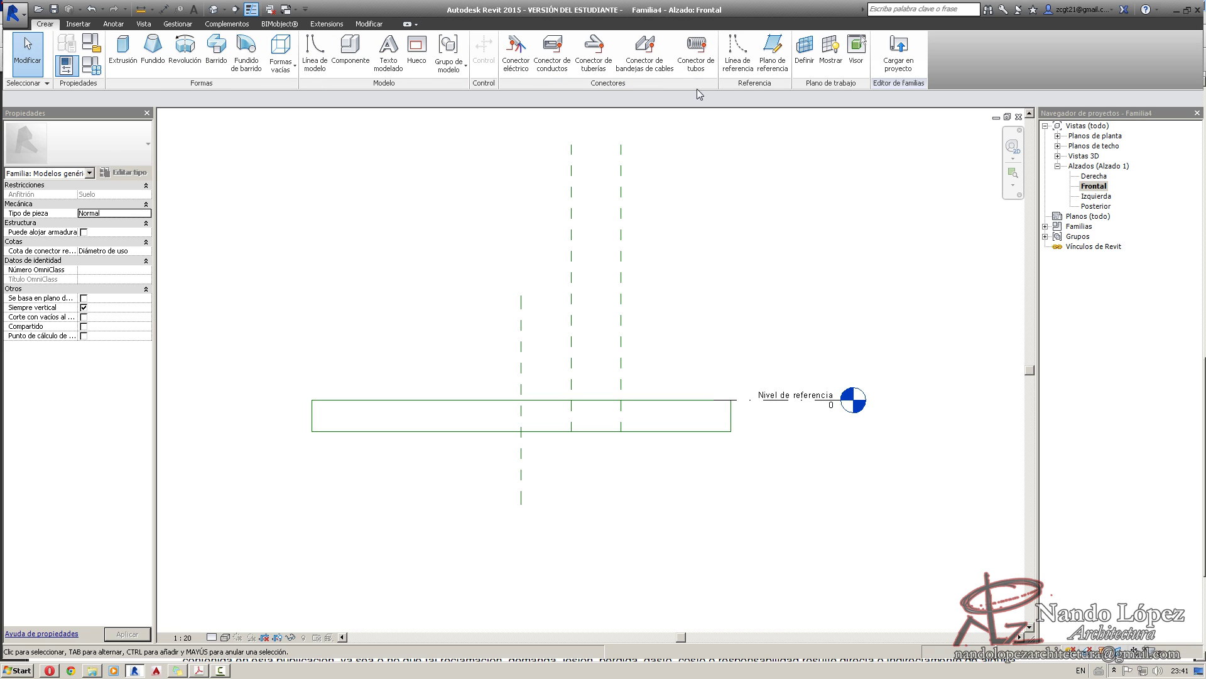
{"action": "left_click", "coordinate": [772, 53]}
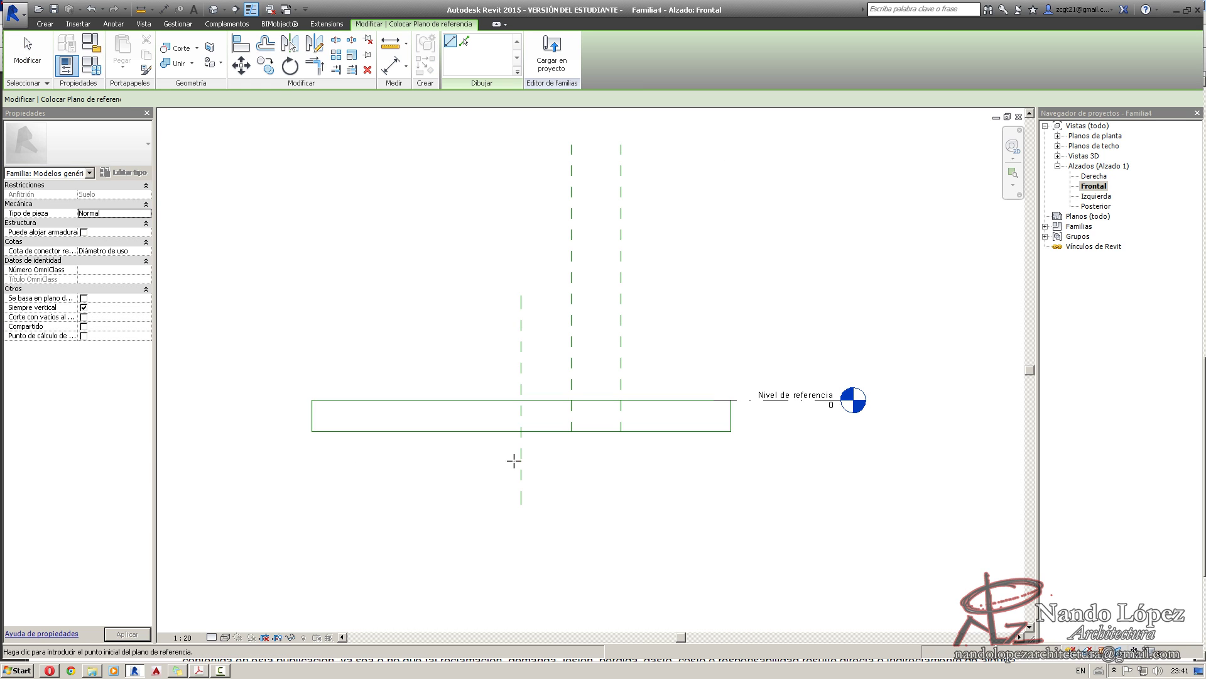
{"action": "left_click", "coordinate": [281, 451]}
{"action": "left_click", "coordinate": [755, 451]}
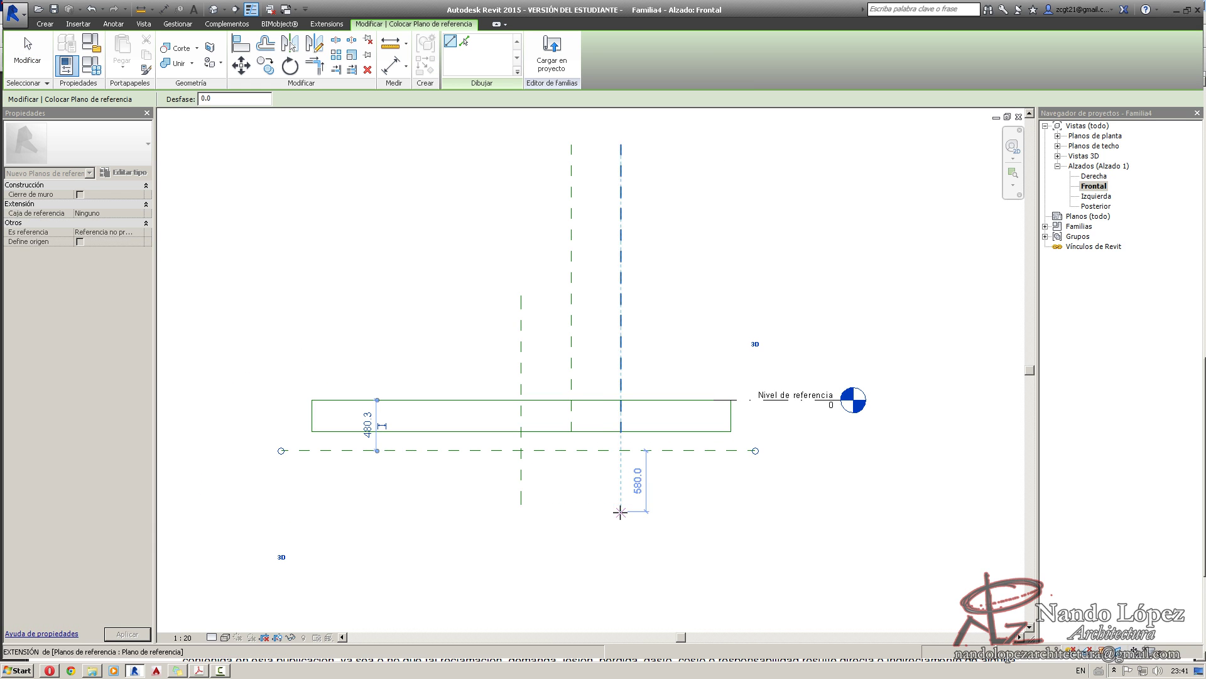
{"action": "key", "text": "Escape"}
{"action": "key", "text": "Escape"}
Align the new horizontal reference plane to the underside of the floor and lock the alignment.
{"action": "scroll", "coordinate": [746, 506], "scroll_direction": "up", "scroll_amount": 2}
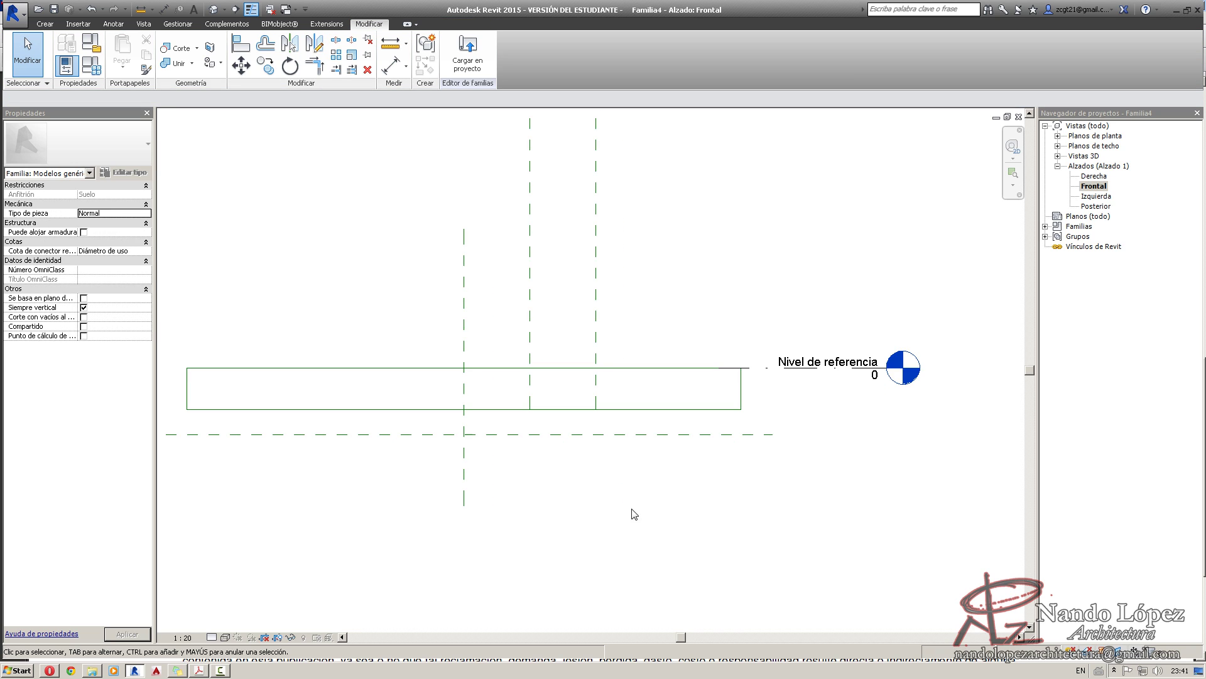
{"action": "mouse_move", "coordinate": [633, 514]}
{"action": "middle_mouse_down"}
{"action": "mouse_move", "coordinate": [655, 522]}
{"action": "mouse_move", "coordinate": [649, 546]}
{"action": "middle_mouse_up"}
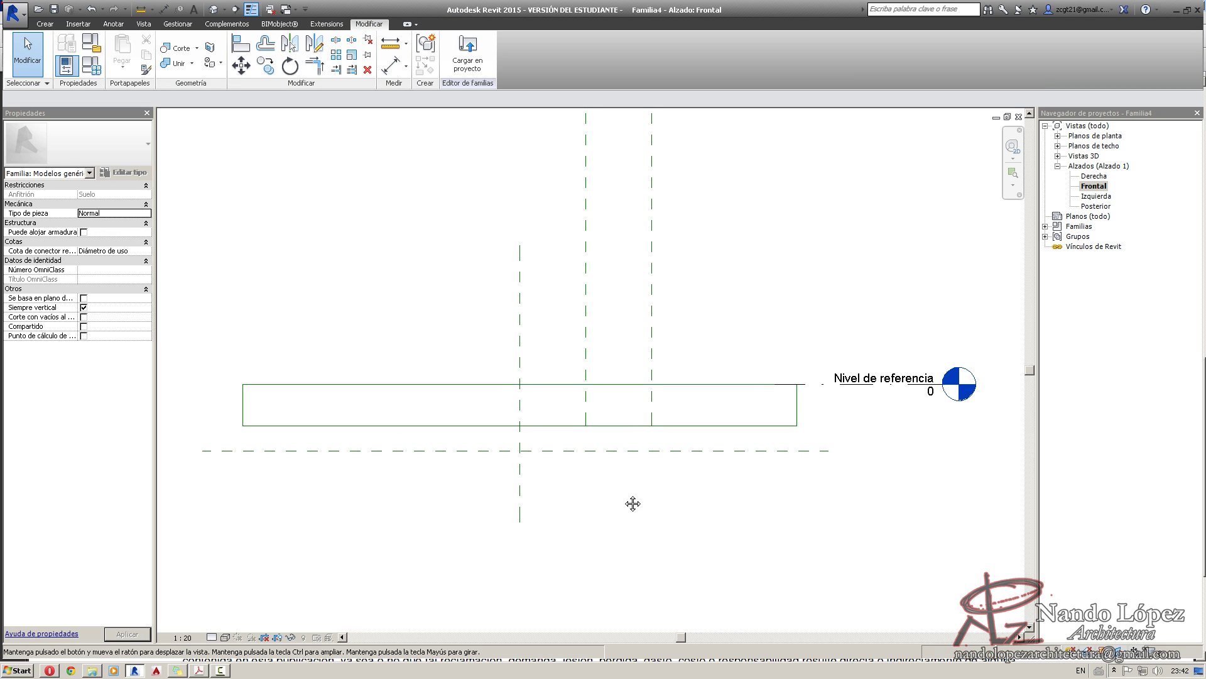
{"action": "middle_click_drag", "start_coordinate": [633, 503], "coordinate": [664, 504]}
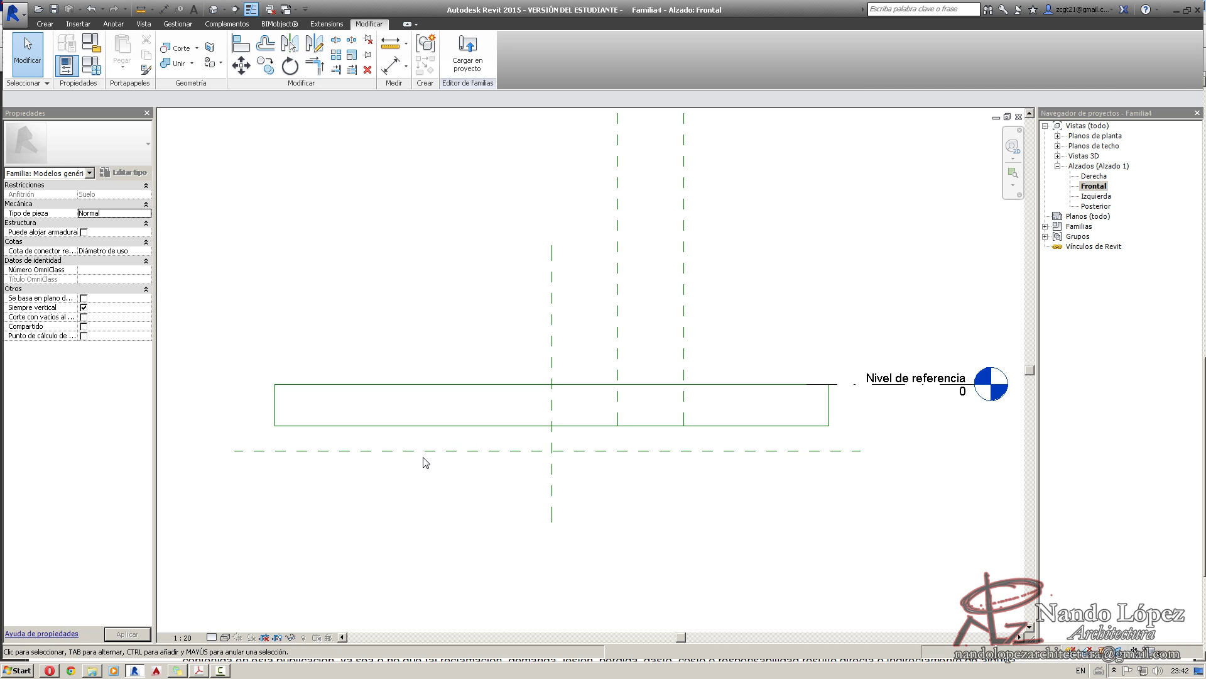
{"action": "key", "text": "a"}
{"action": "key", "text": "l"}
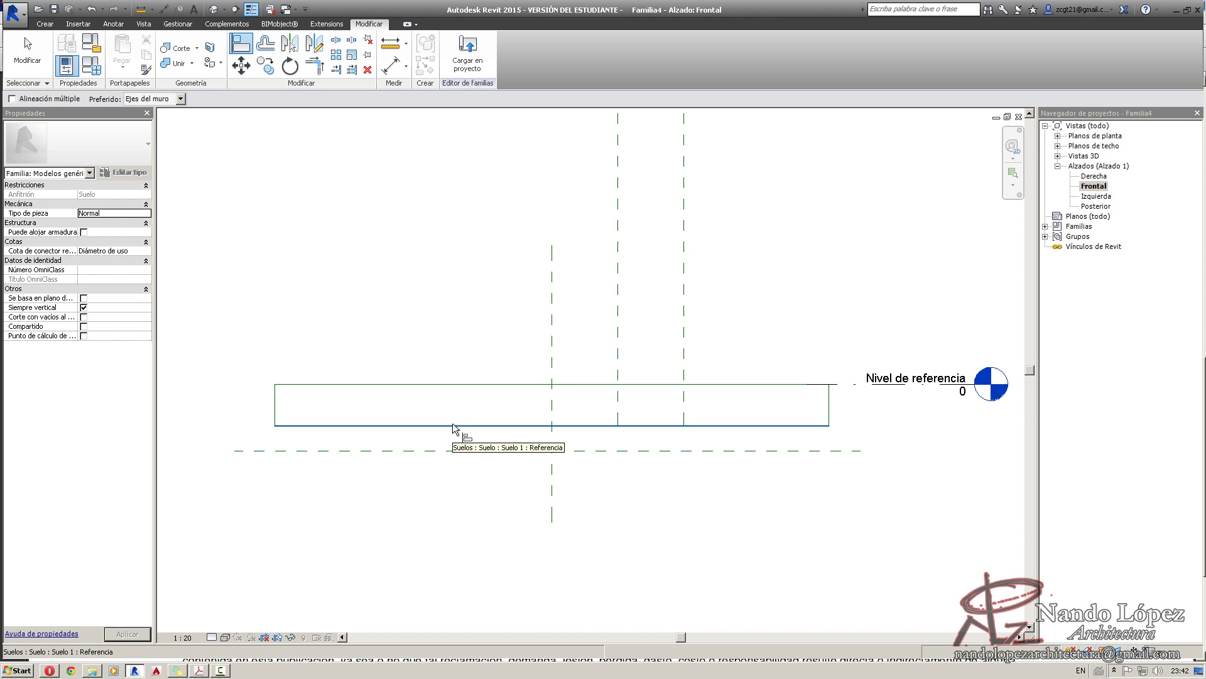
{"action": "left_click", "coordinate": [452, 425]}
{"action": "left_click", "coordinate": [472, 450]}
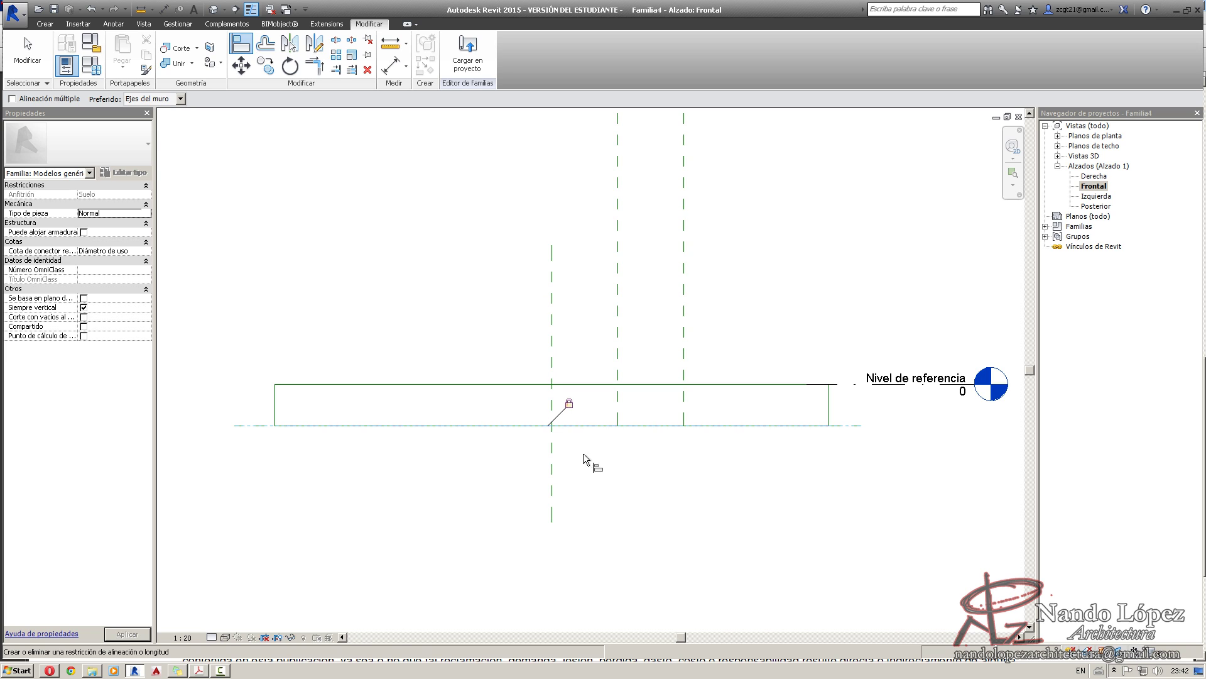
{"action": "key", "text": "Escape"}
{"action": "key", "text": "Escape"}
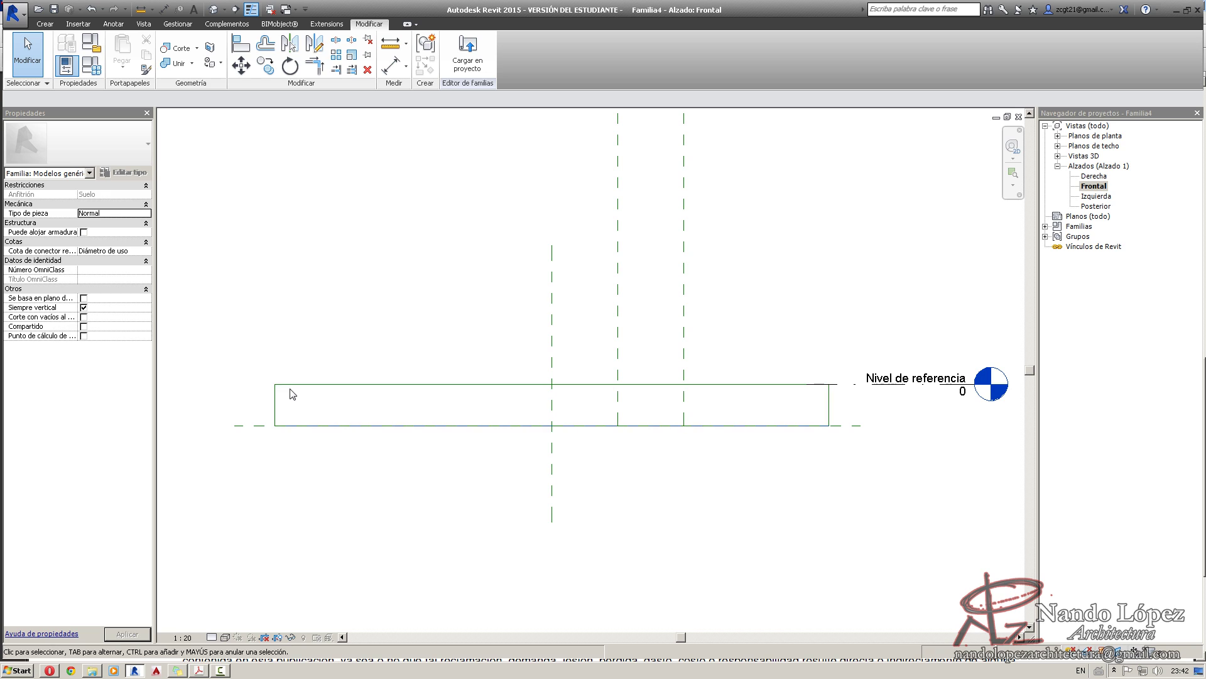
Set the structural layer thickness of floor type Suelo 1 to 500 and accept the type properties.
{"action": "middle_click_drag", "start_coordinate": [298, 381], "coordinate": [386, 423]}
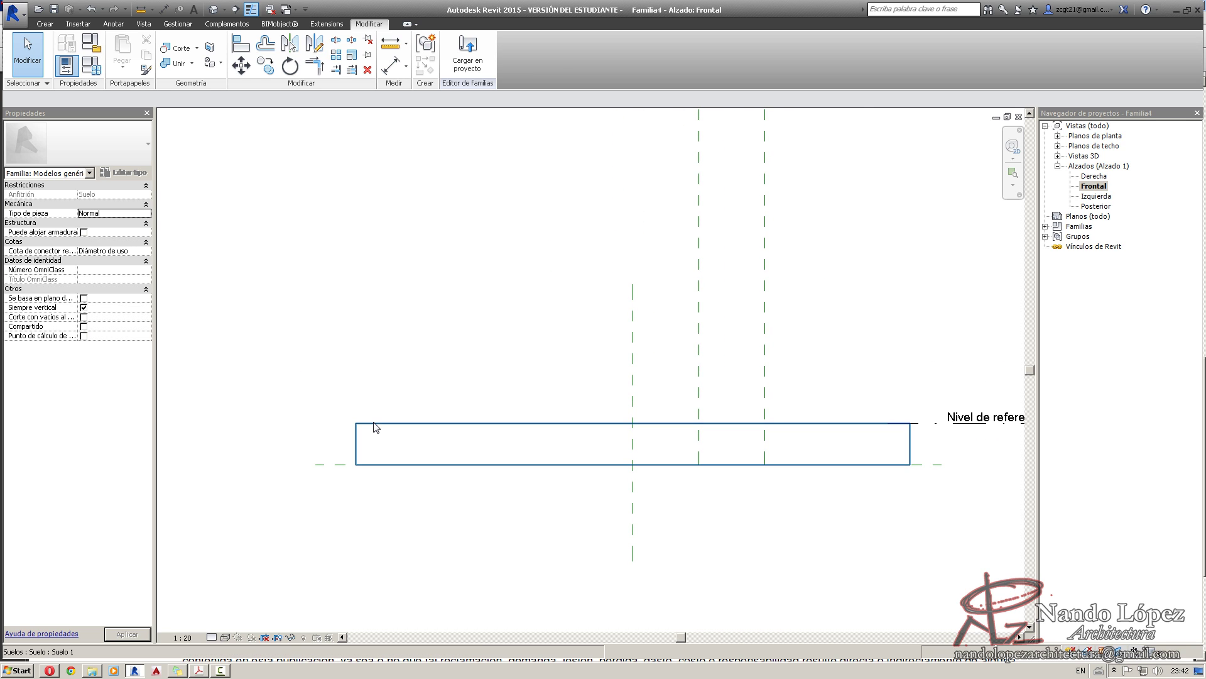
{"action": "left_click", "coordinate": [372, 423]}
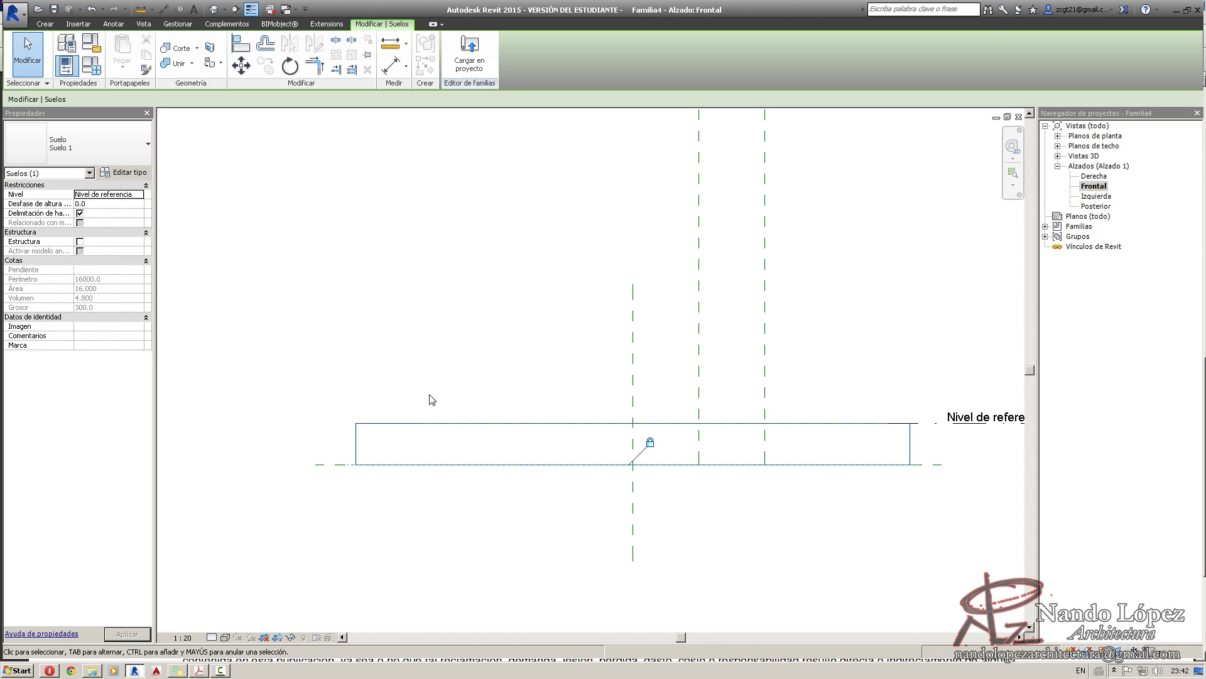
{"action": "left_click", "coordinate": [124, 172]}
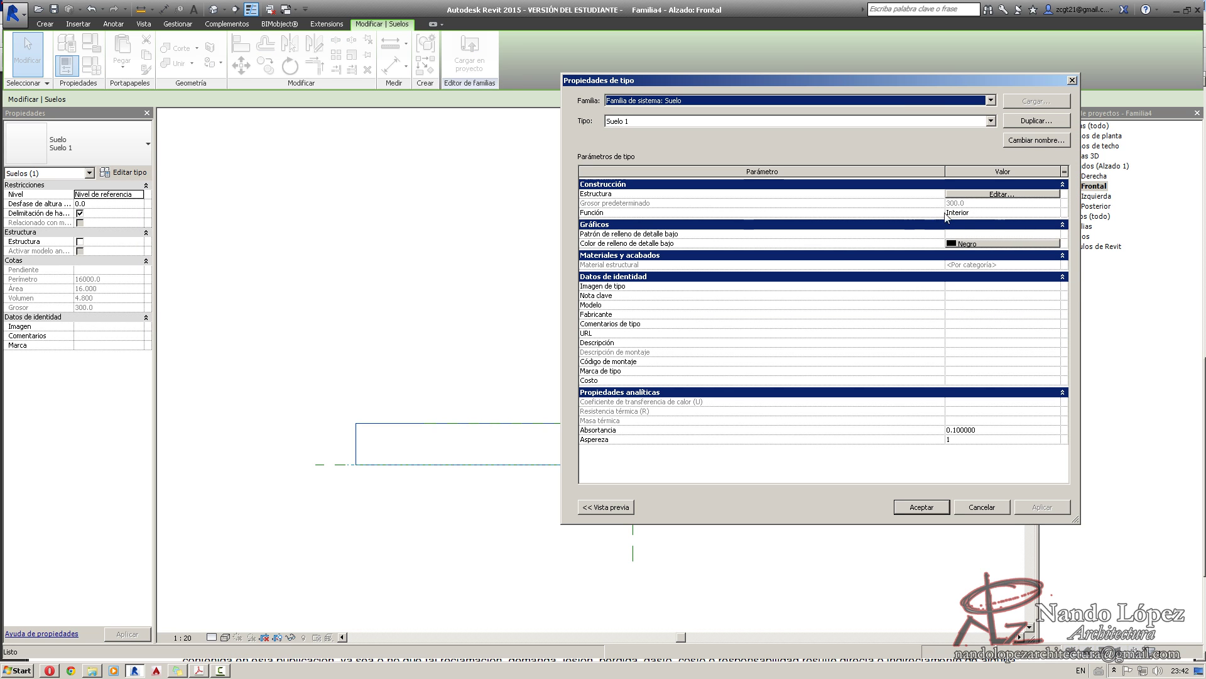
{"action": "left_click", "coordinate": [1002, 194]}
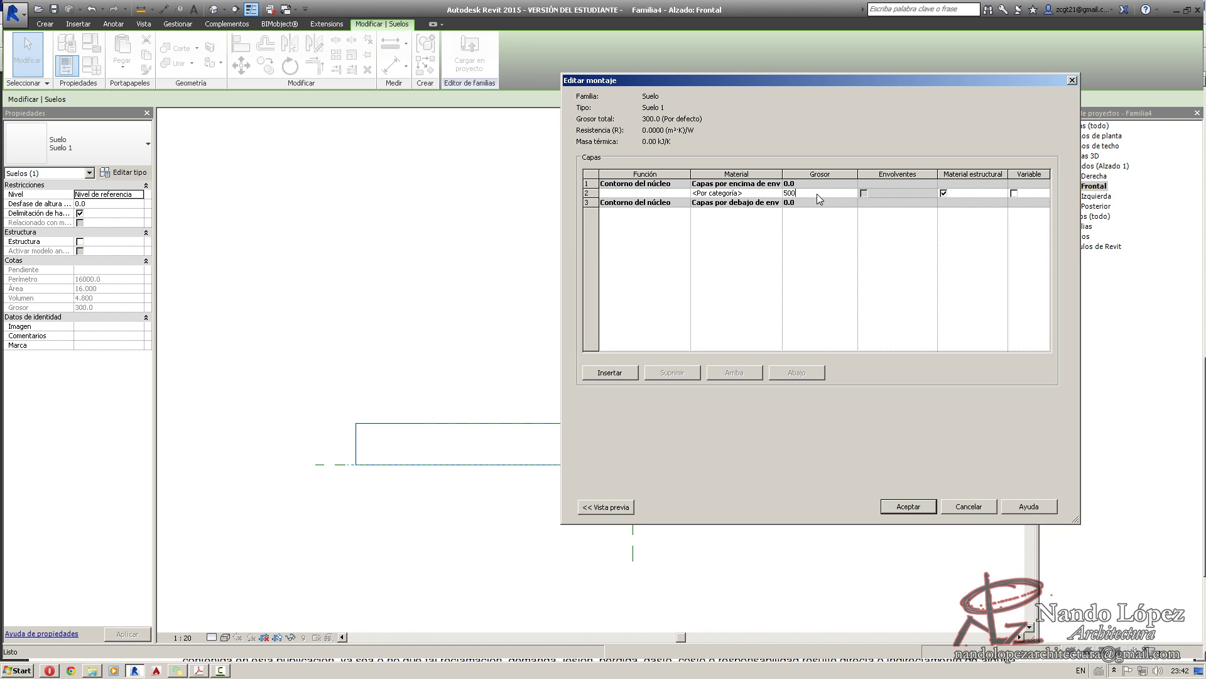
{"action": "left_click", "coordinate": [908, 506]}
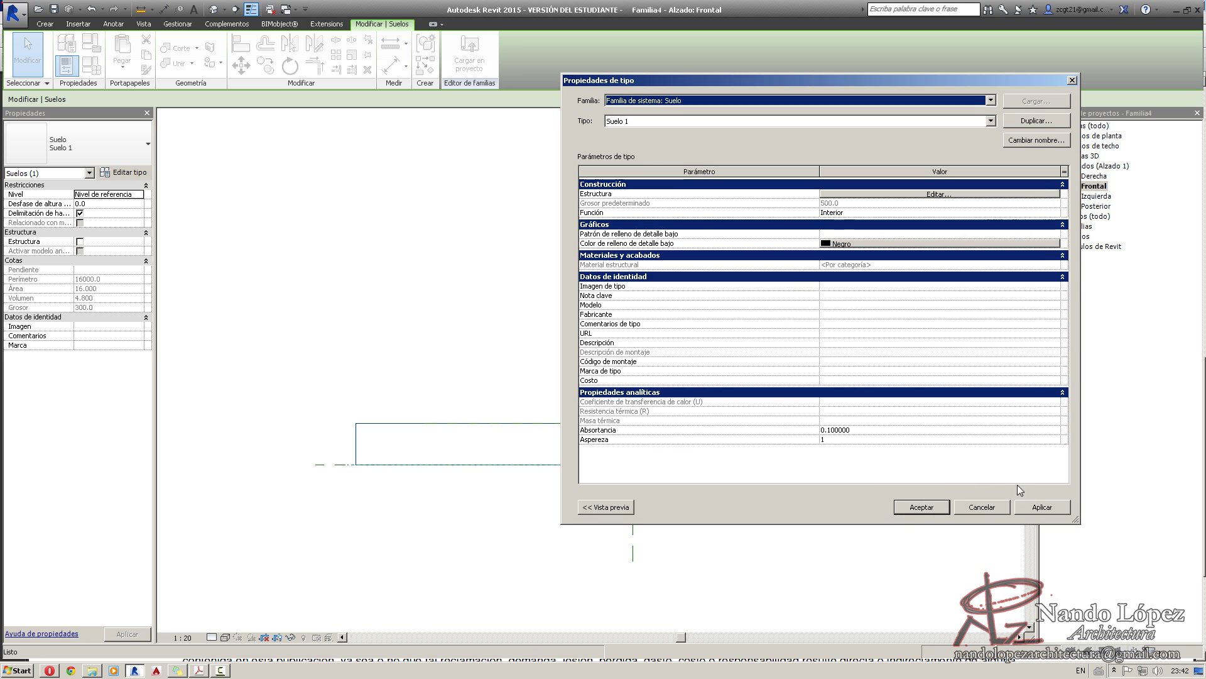
{"action": "left_click", "coordinate": [919, 504]}
{"action": "left_click", "coordinate": [334, 506]}
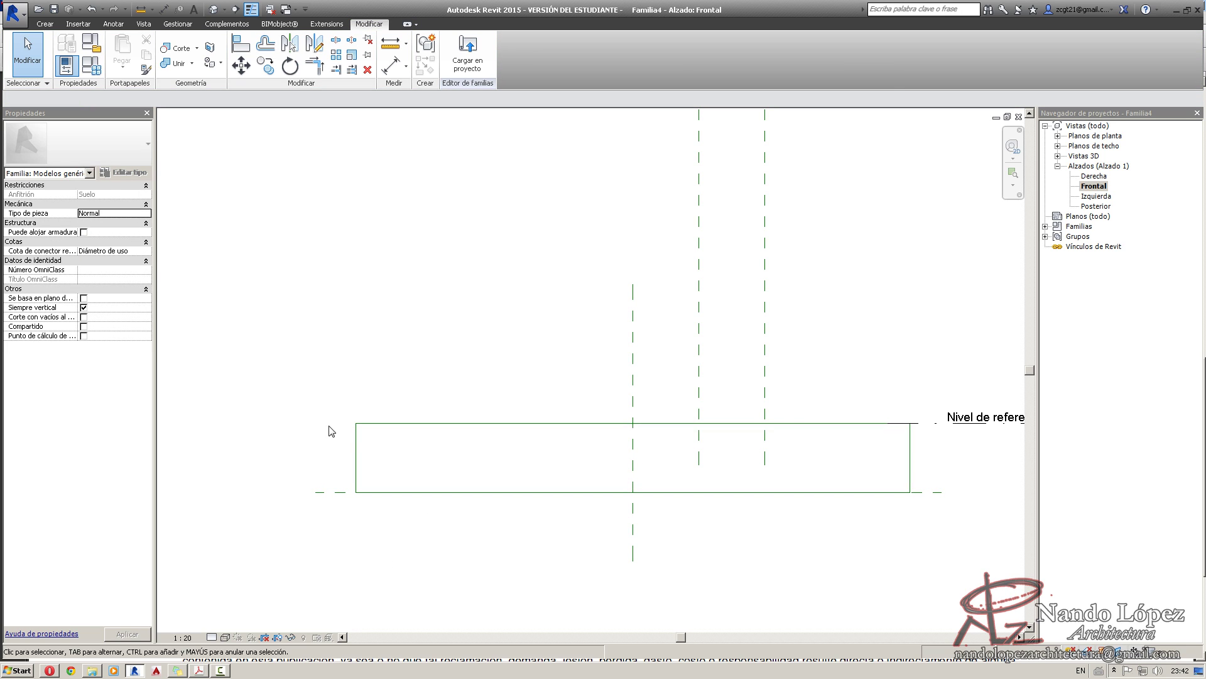
Set the structural layer thickness of floor type Suelo 1 back to 300 and accept the type properties.
{"action": "left_click", "coordinate": [412, 427]}
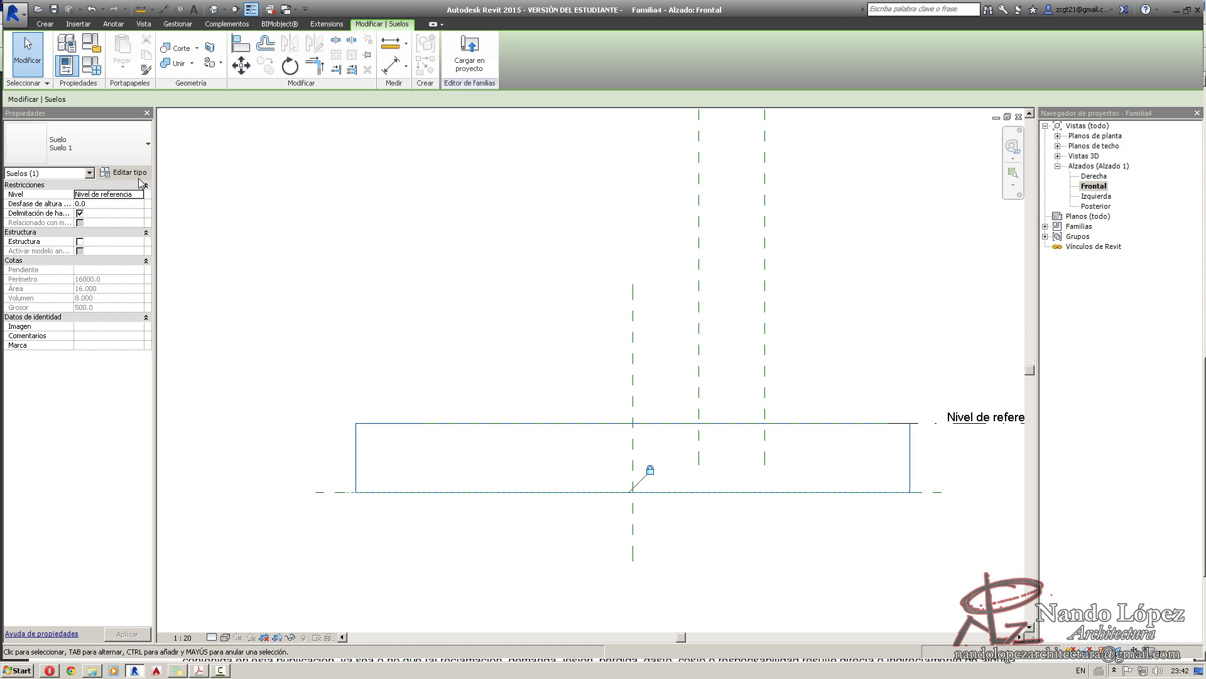
{"action": "left_click", "coordinate": [137, 174]}
{"action": "left_click", "coordinate": [992, 194]}
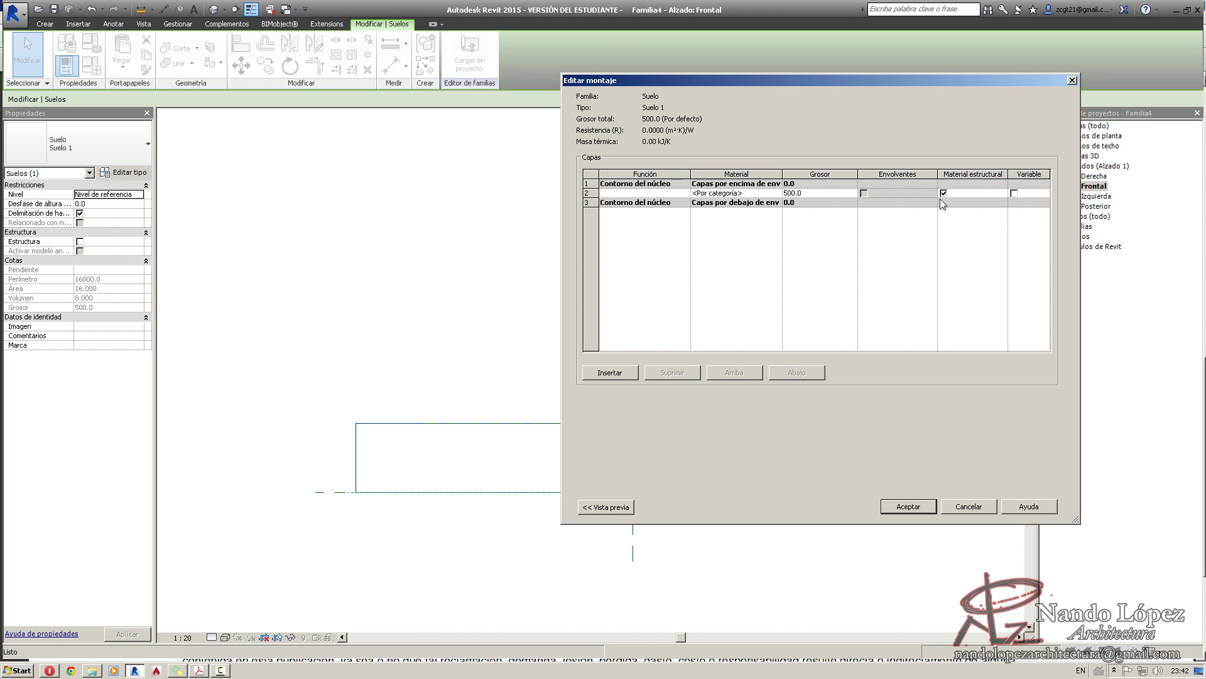
{"action": "type", "text": "00"}
{"action": "left_click", "coordinate": [933, 509]}
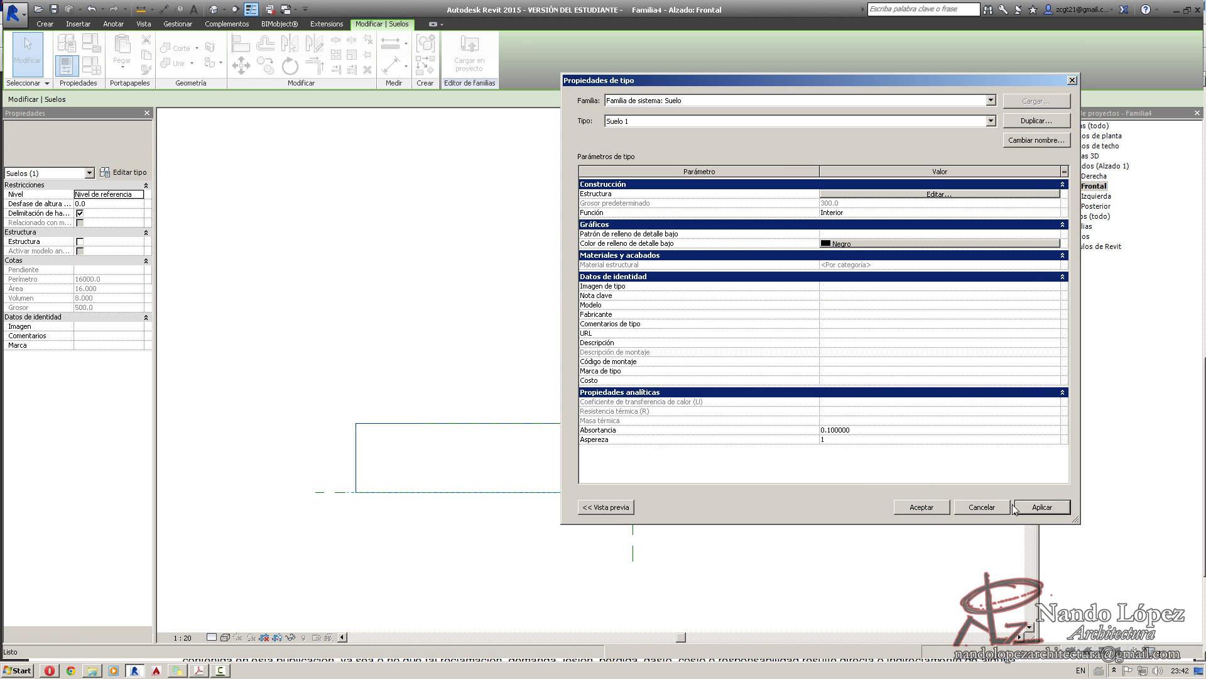
{"action": "left_click", "coordinate": [922, 507]}
{"action": "left_click", "coordinate": [748, 566]}
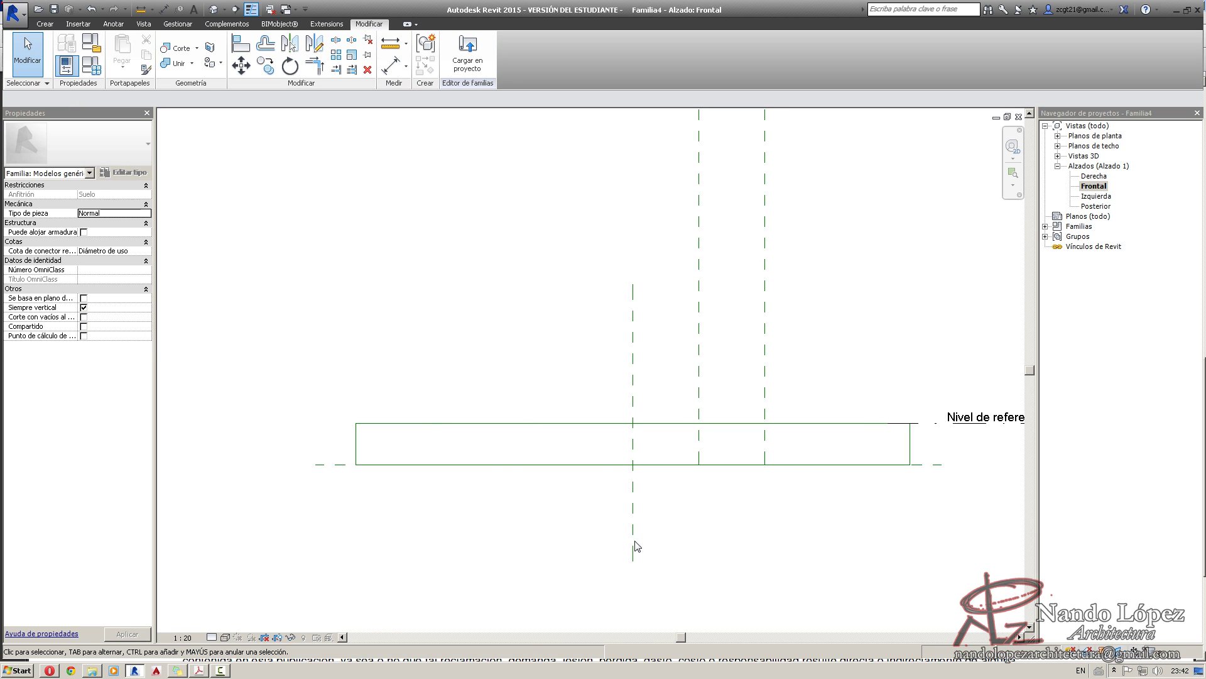
Enter a name for the horizontal reference plane on the floor's underside.
{"action": "left_click", "coordinate": [325, 475]}
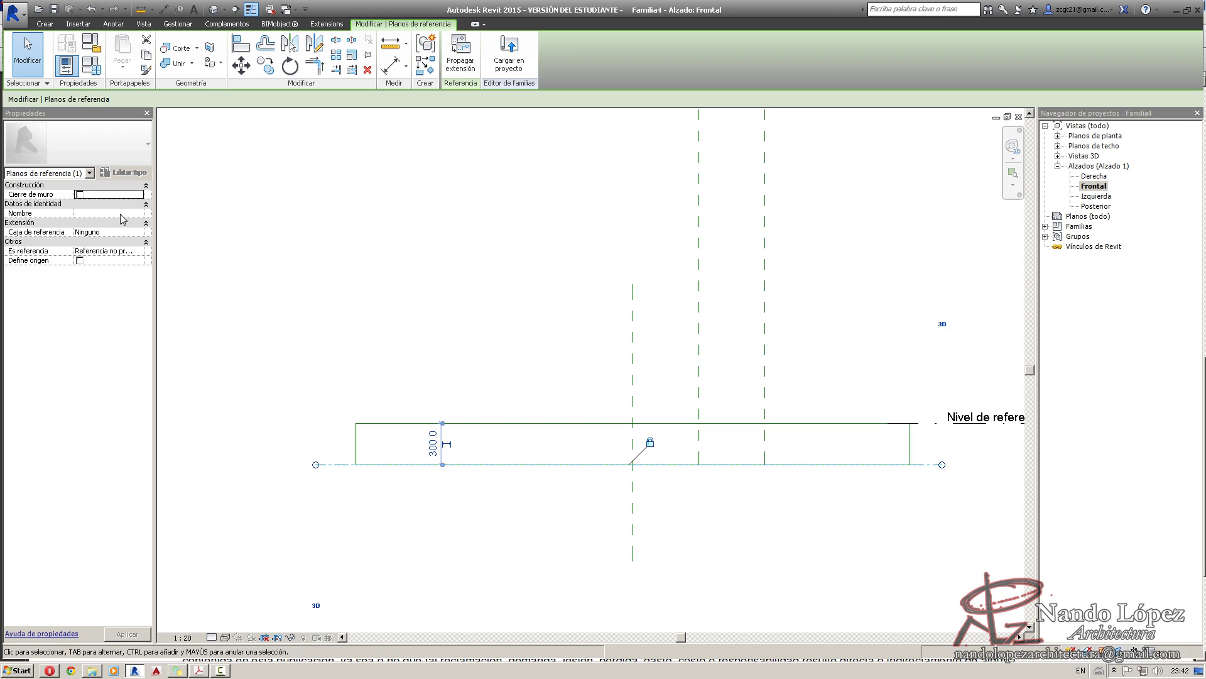
{"action": "left_click", "coordinate": [121, 214]}
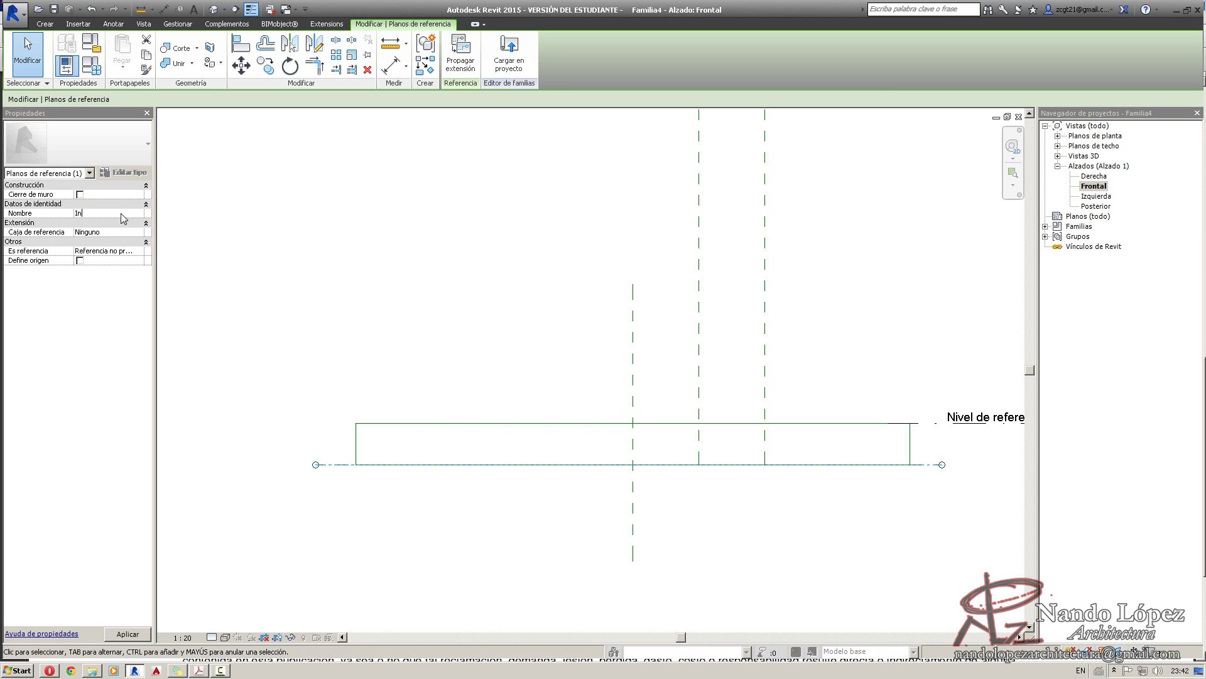
{"action": "left_click", "coordinate": [405, 300]}
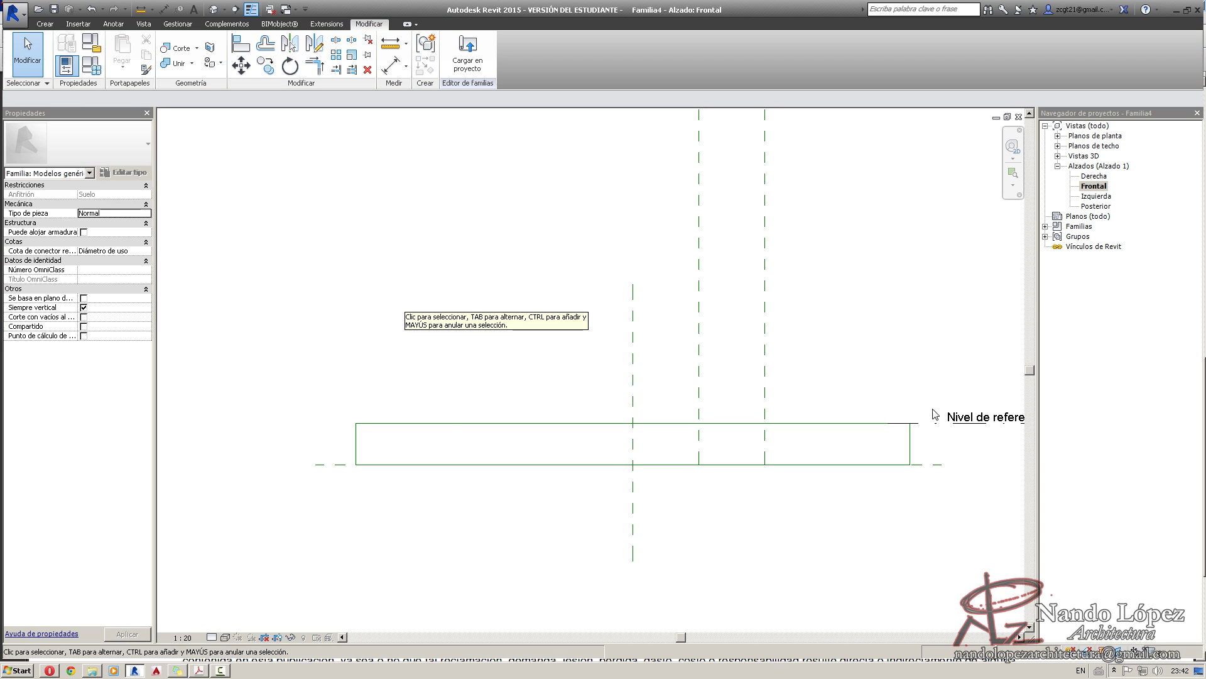
Open the Nivel de referencia floor plan and switch to the Vacío lámina troquelada profile family.
{"action": "left_click", "coordinate": [1058, 135]}
{"action": "double_click", "coordinate": [1114, 146]}
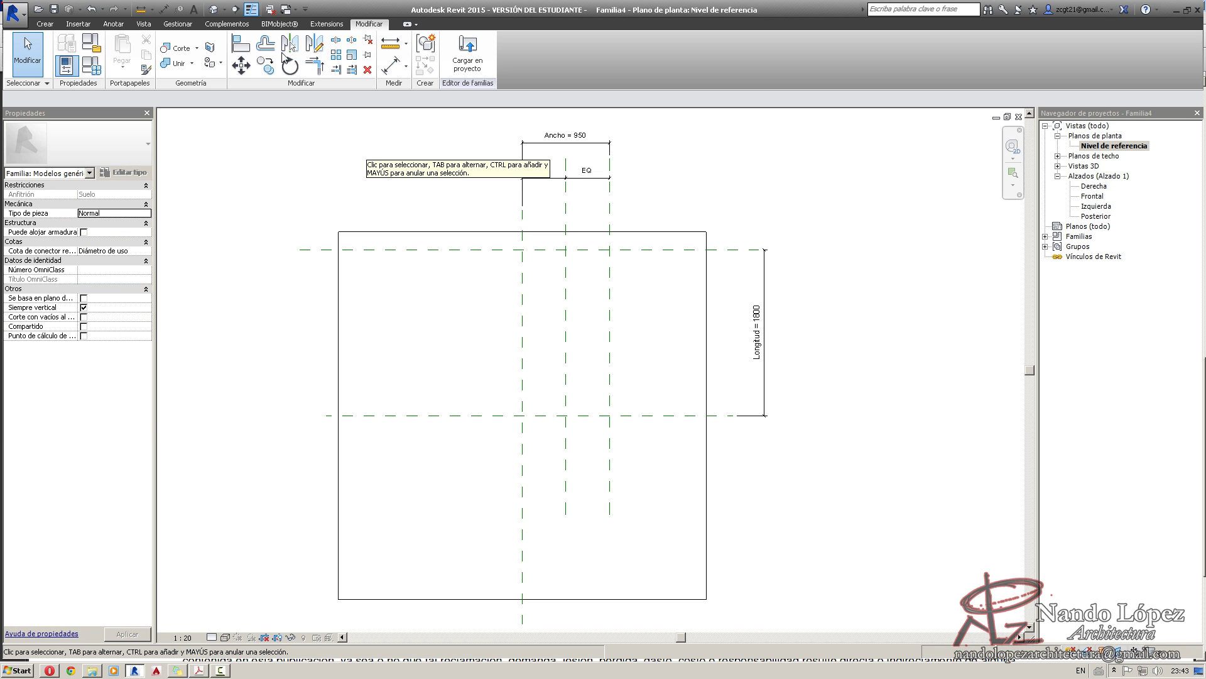
{"action": "left_click", "coordinate": [295, 10]}
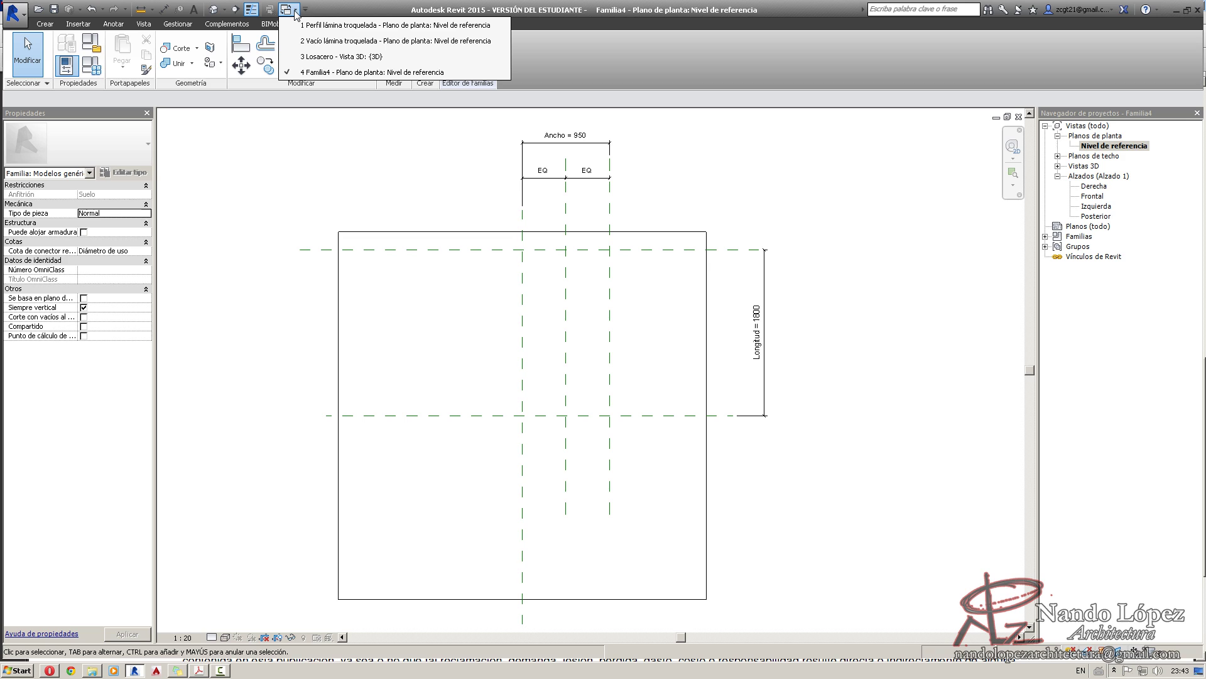
{"action": "left_click", "coordinate": [304, 42]}
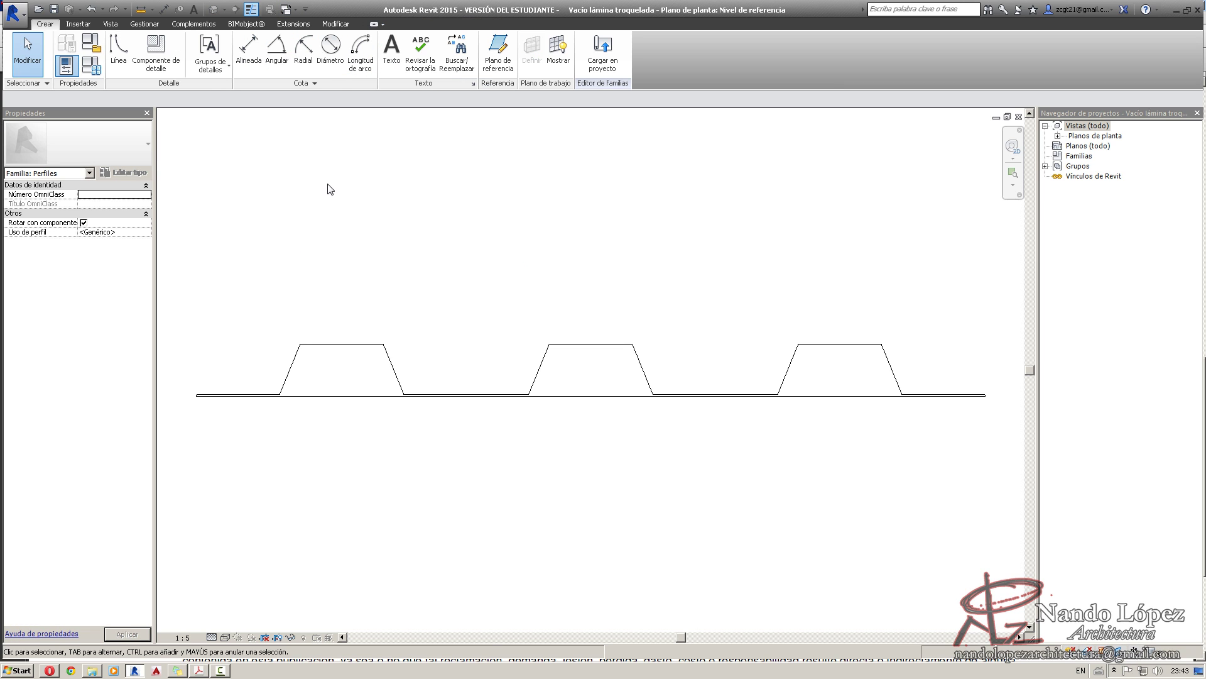
Show the annotation categories in the void profile's plan view and examine its parametric dimensions and reference planes.
{"action": "scroll", "coordinate": [433, 272], "scroll_direction": "down", "scroll_amount": 1}
{"action": "middle_click_drag", "start_coordinate": [482, 266], "coordinate": [566, 396]}
{"action": "scroll", "coordinate": [490, 284], "scroll_direction": "down", "scroll_amount": 1}
{"action": "scroll", "coordinate": [574, 363], "scroll_direction": "down", "scroll_amount": 1}
{"action": "key", "text": "v"}
{"action": "key", "text": "g"}
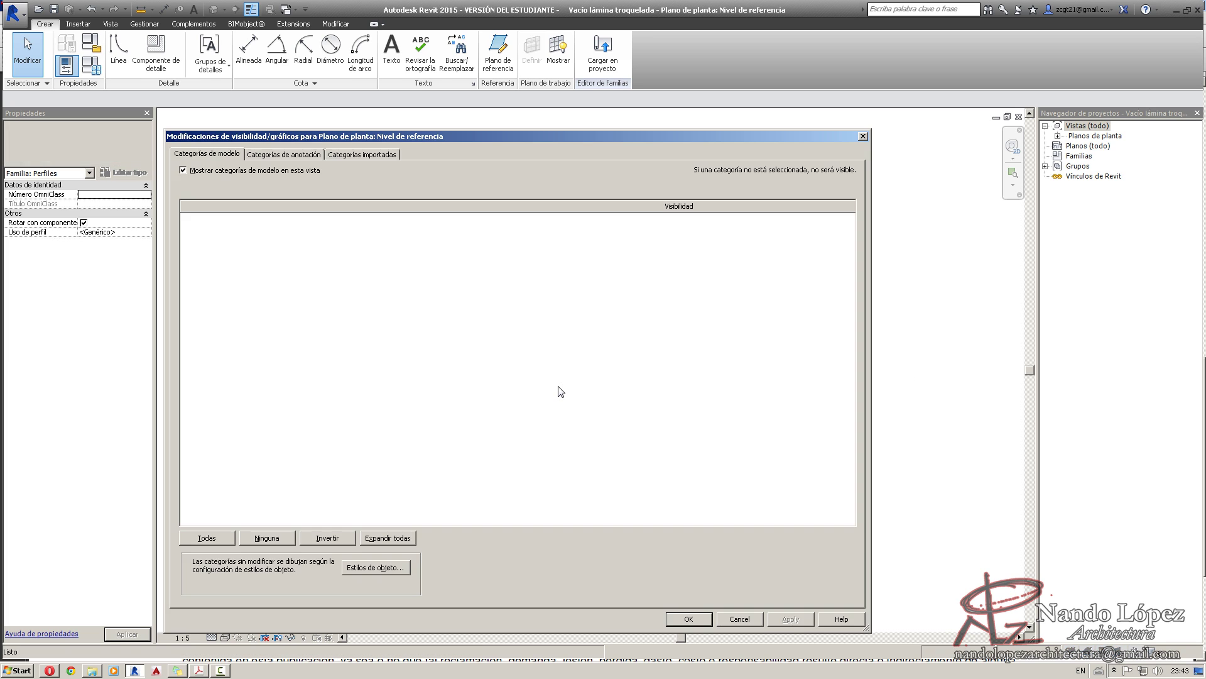
{"action": "left_click", "coordinate": [289, 155]}
{"action": "left_click", "coordinate": [228, 173]}
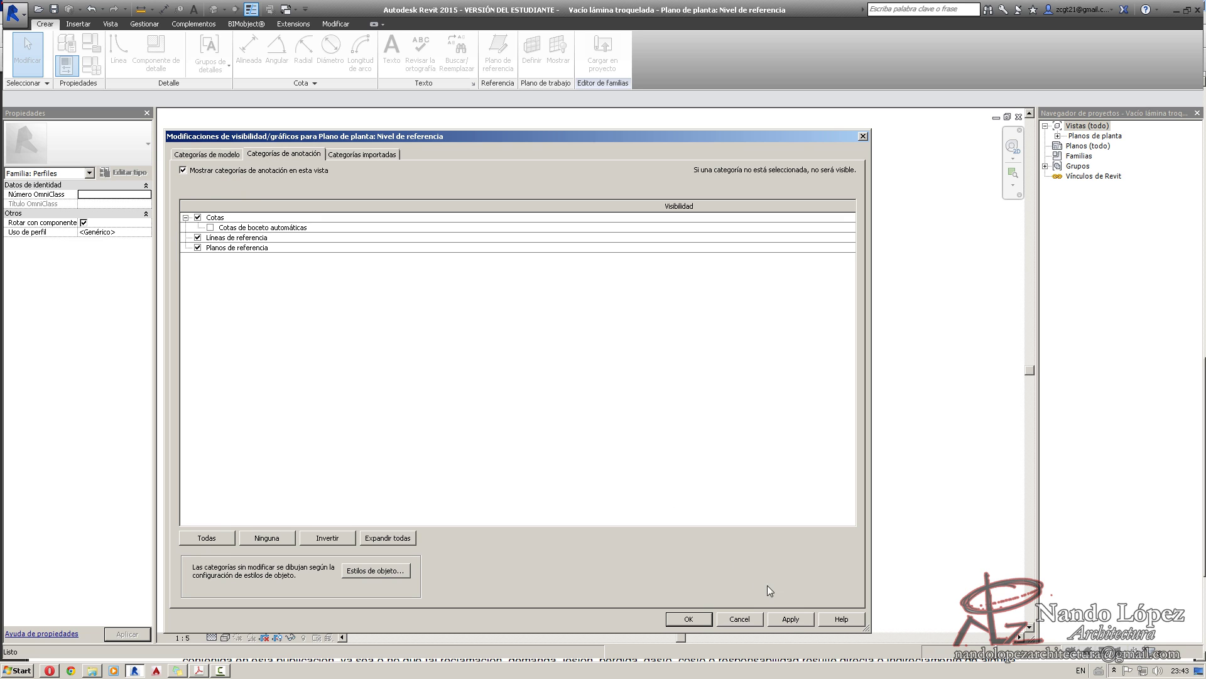
{"action": "left_click", "coordinate": [790, 618]}
{"action": "left_click", "coordinate": [690, 619]}
{"action": "scroll", "coordinate": [660, 408], "scroll_direction": "down", "scroll_amount": 3}
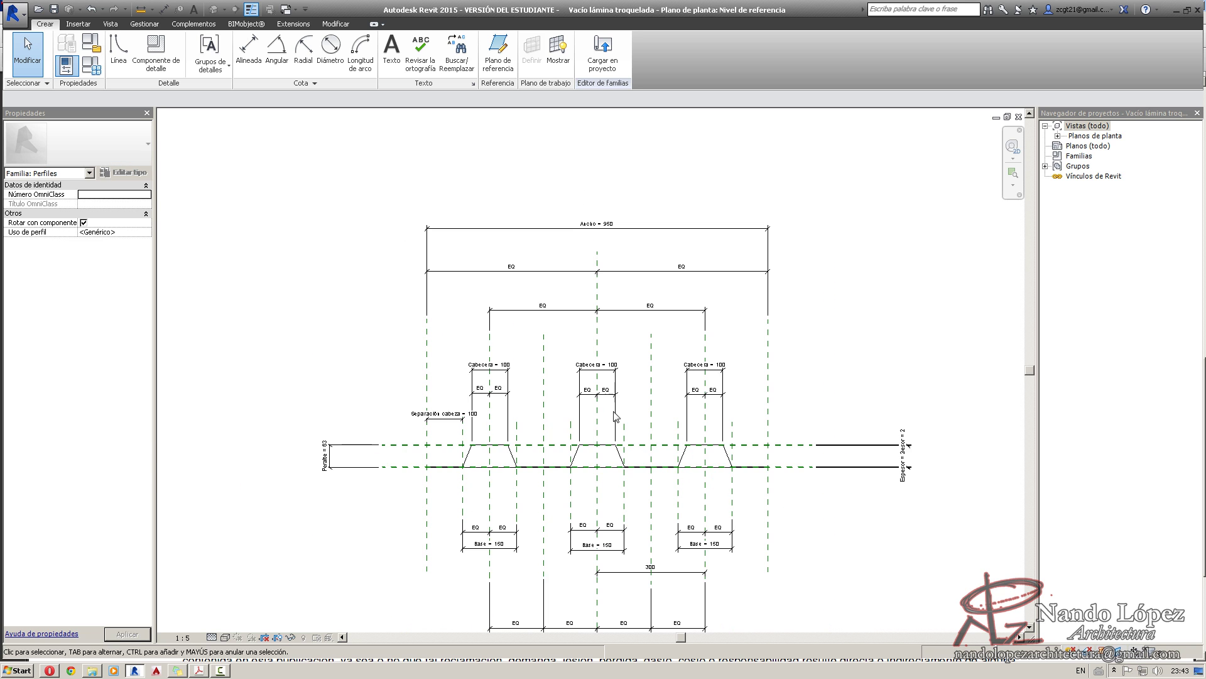
{"action": "scroll", "coordinate": [566, 377], "scroll_direction": "up", "scroll_amount": 3}
{"action": "scroll", "coordinate": [528, 357], "scroll_direction": "down", "scroll_amount": 1}
{"action": "scroll", "coordinate": [308, 434], "scroll_direction": "down", "scroll_amount": 2}
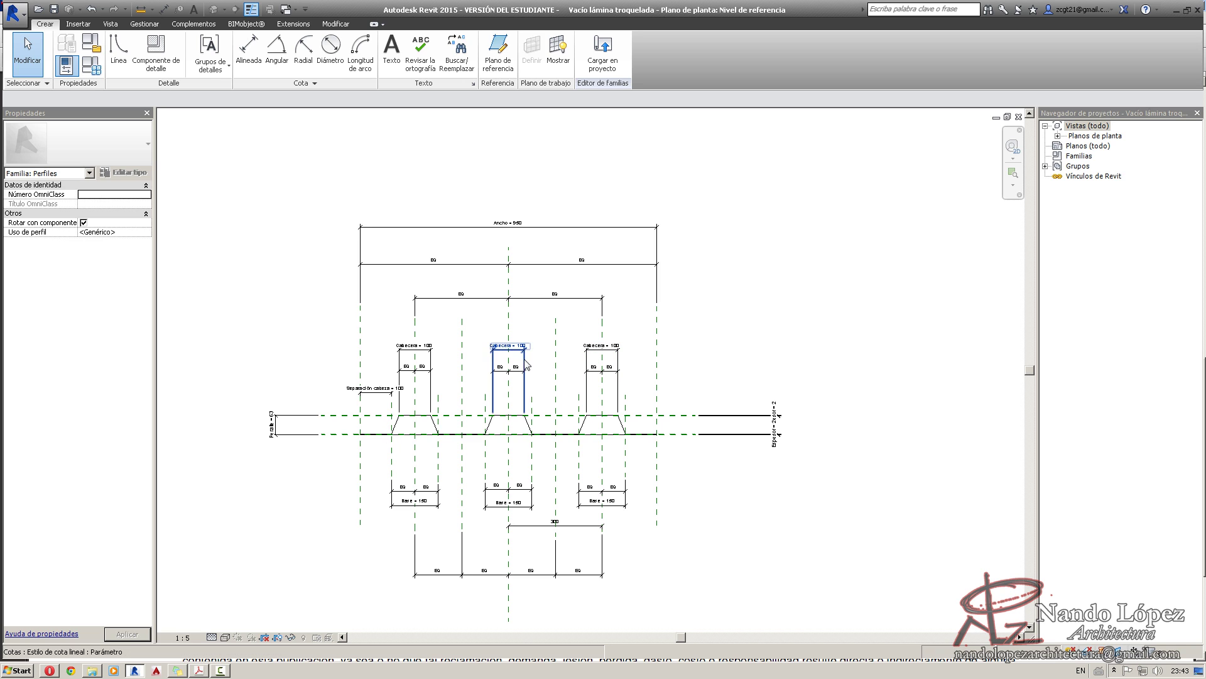
{"action": "scroll", "coordinate": [513, 372], "scroll_direction": "up", "scroll_amount": 2}
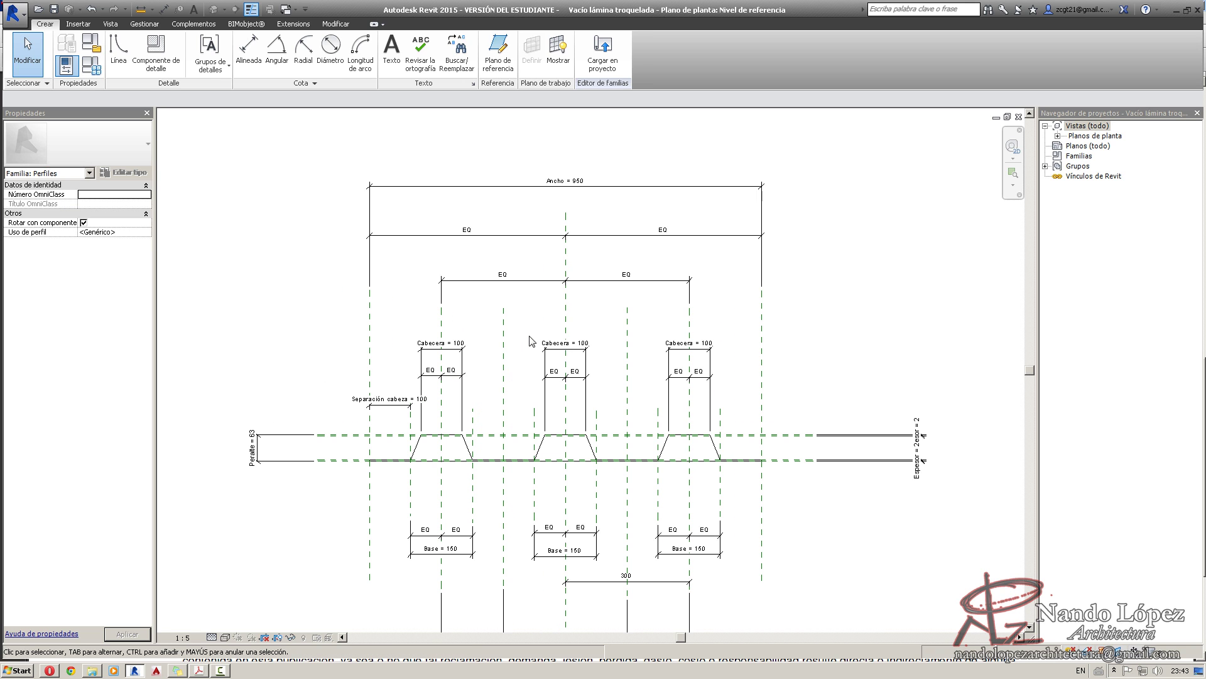
Hide all annotation categories in the void profile's plan view and apply the visibility settings.
{"action": "key", "text": "v"}
{"action": "key", "text": "g"}
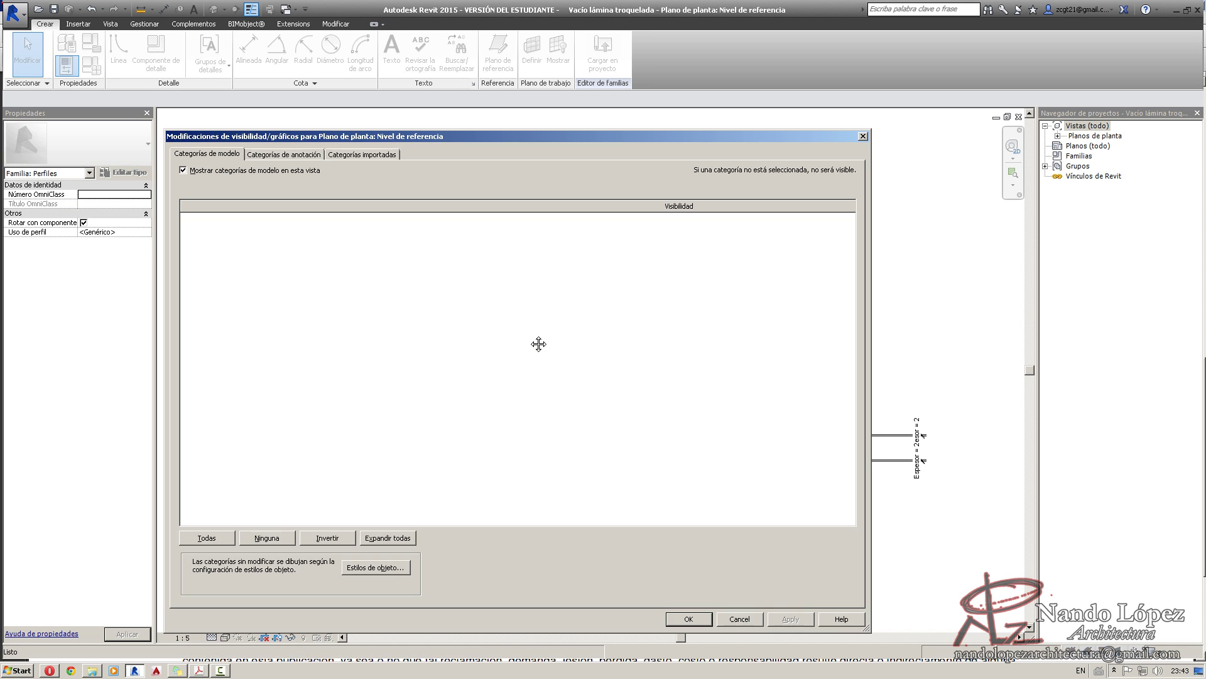
{"action": "left_click", "coordinate": [286, 154]}
{"action": "left_click", "coordinate": [183, 169]}
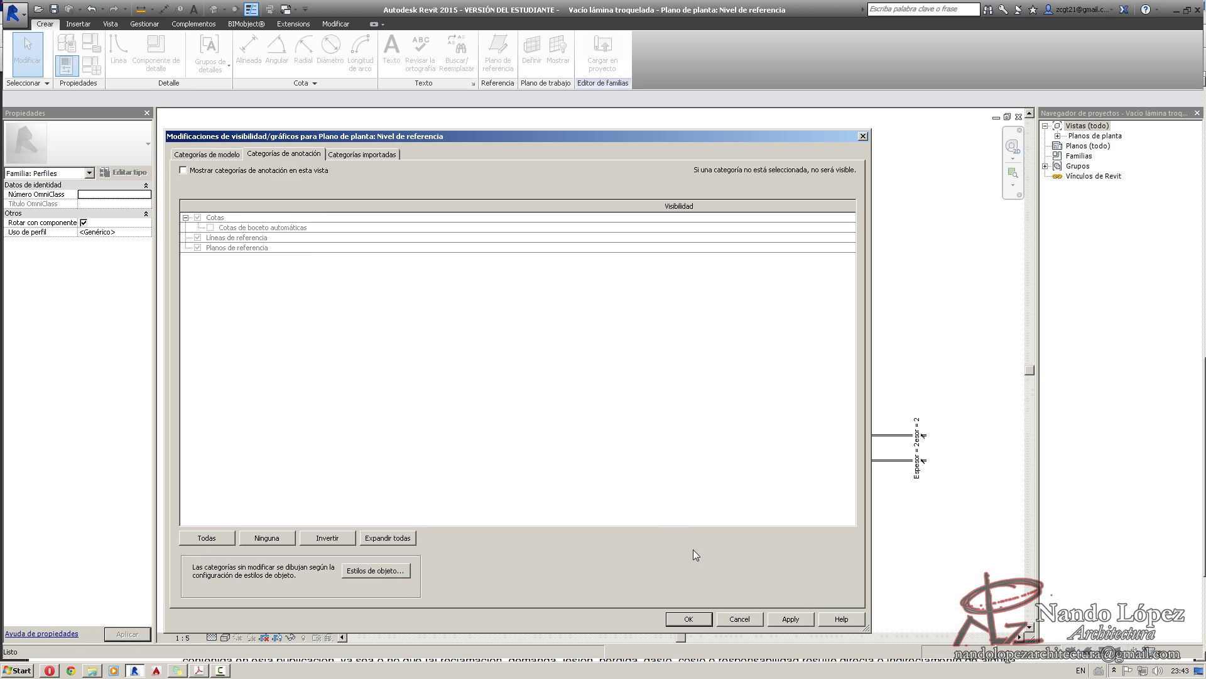
{"action": "left_click", "coordinate": [785, 622]}
{"action": "left_click", "coordinate": [705, 620]}
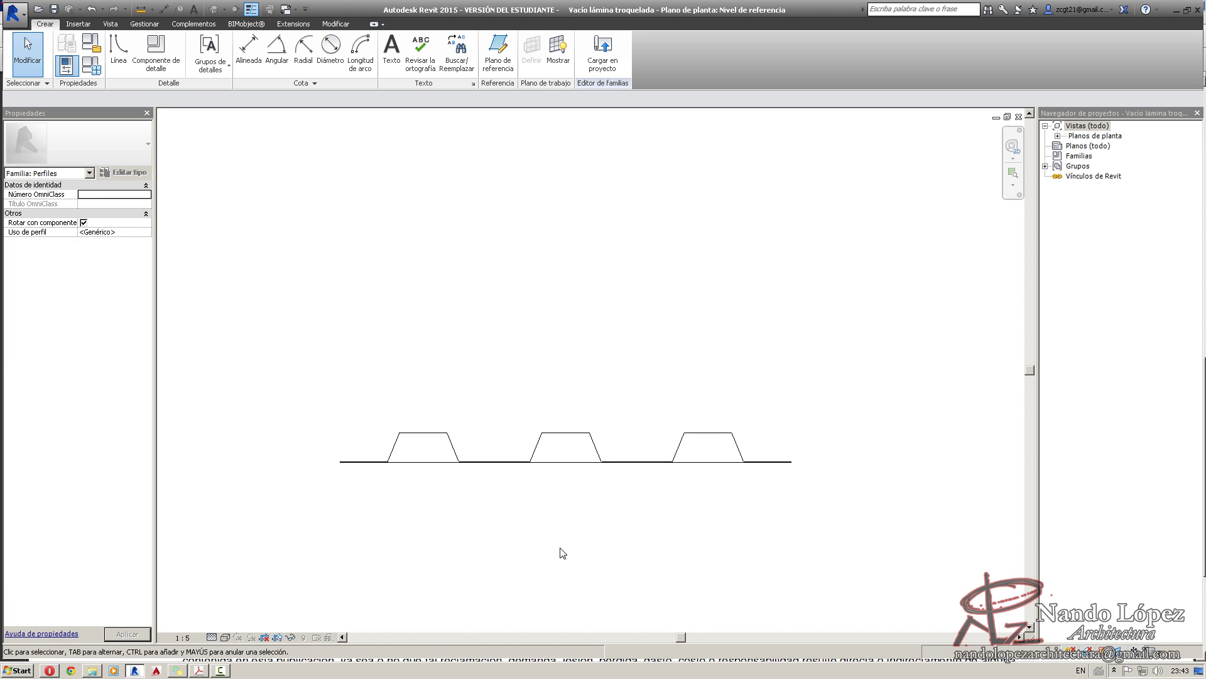
Load the Vacío lámina troquelada profile into Familia4 only, leaving the Losacero project unselected.
{"action": "scroll", "coordinate": [561, 552], "scroll_direction": "up", "scroll_amount": 2}
{"action": "left_click", "coordinate": [612, 45]}
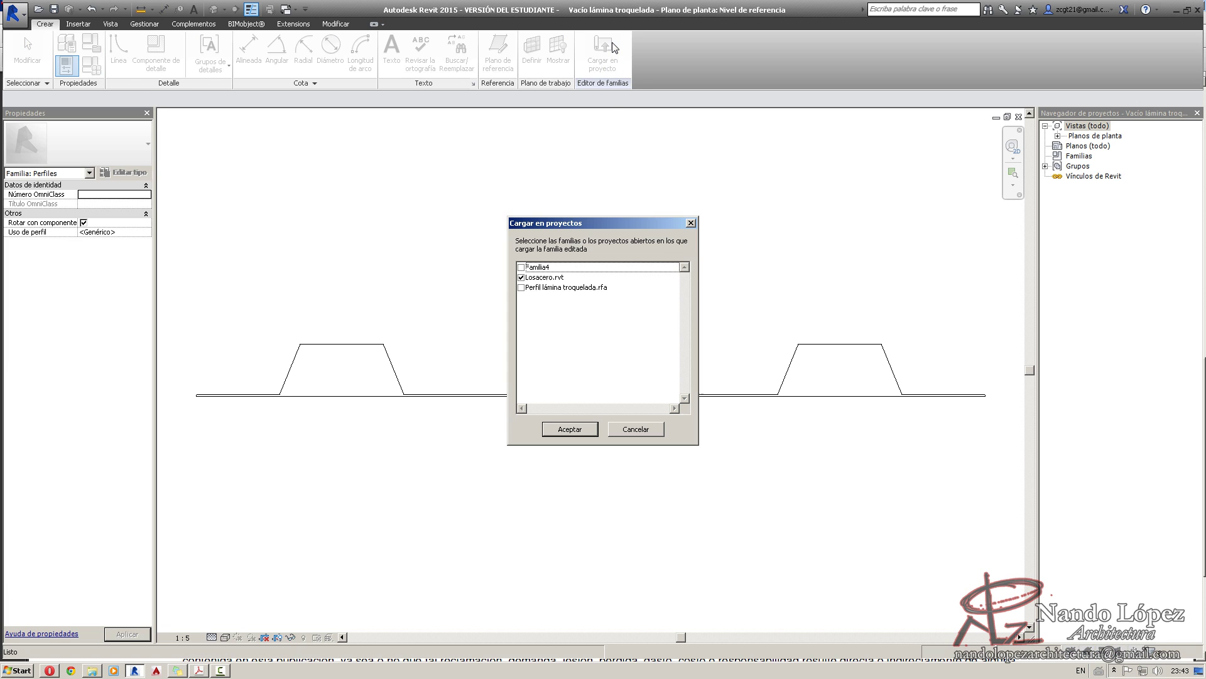
{"action": "left_click", "coordinate": [521, 277]}
{"action": "left_click", "coordinate": [521, 267]}
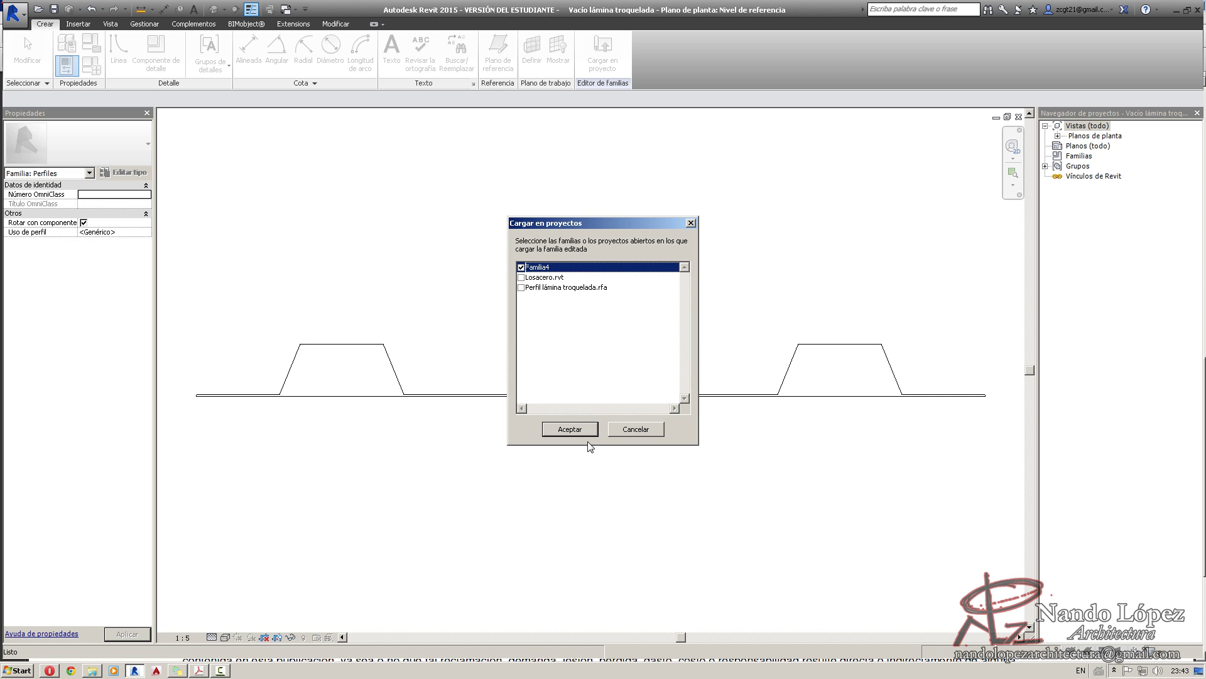
{"action": "left_click", "coordinate": [569, 429]}
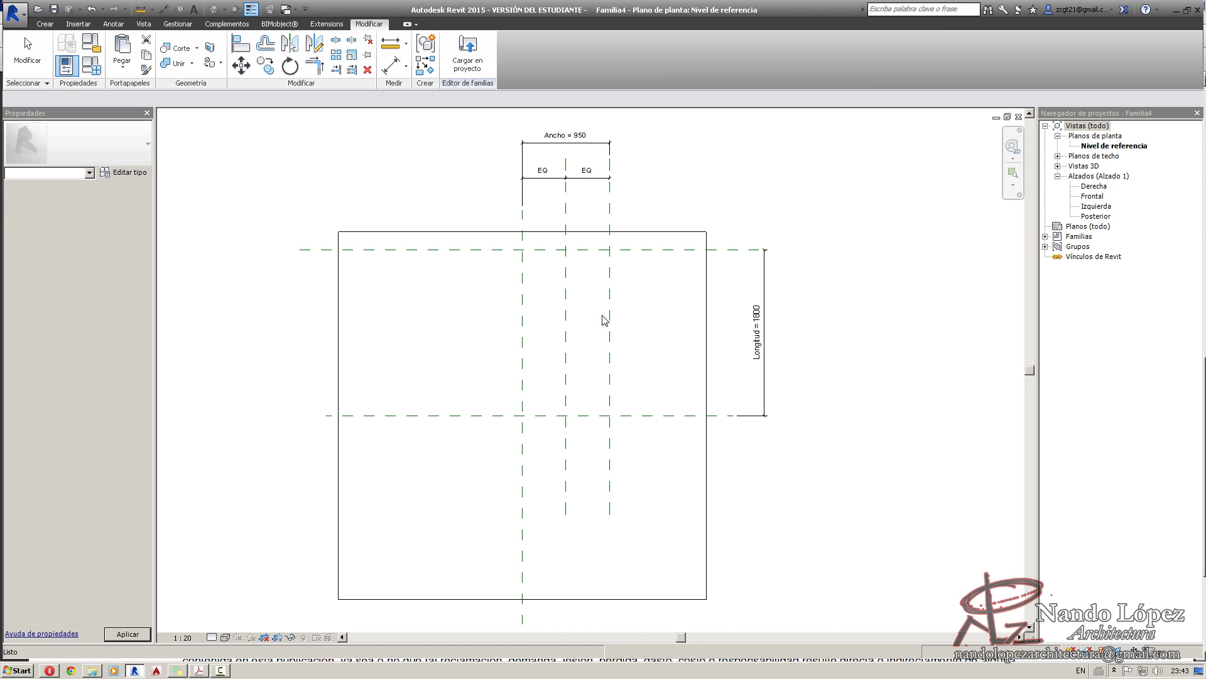
Close the void profile family and load the Perfil lámina troquelada profile into Familia4.
{"action": "key", "text": "ctrl+Tab"}
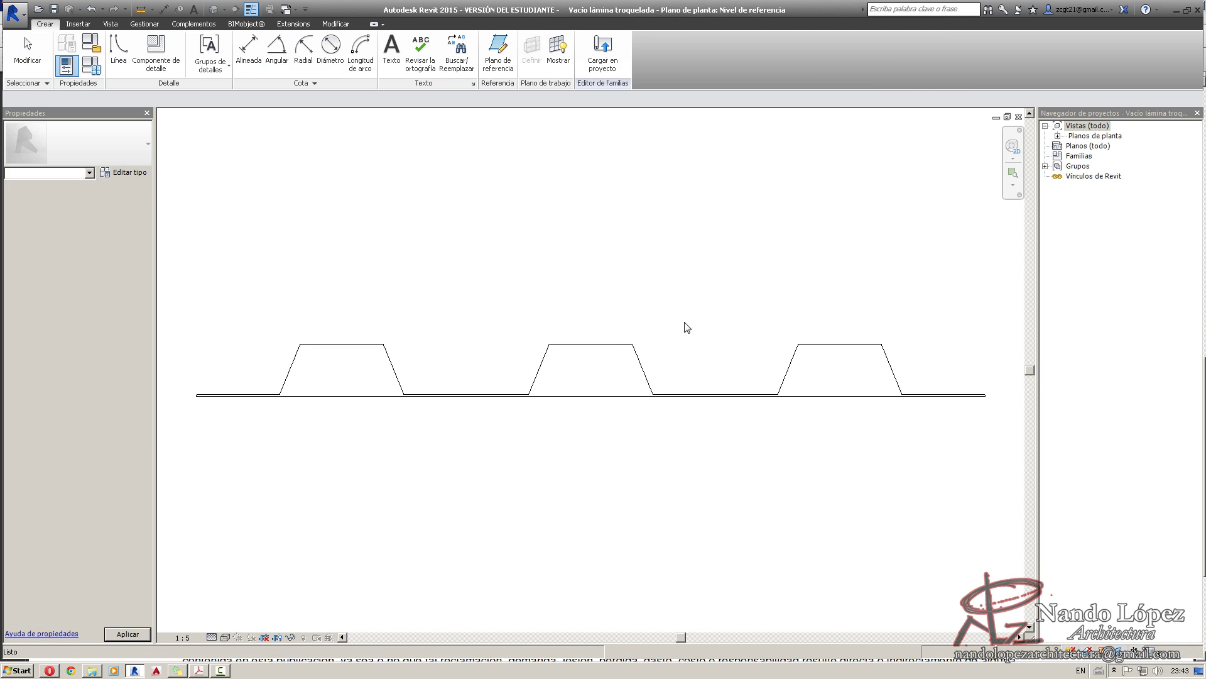
{"action": "left_click", "coordinate": [1019, 117]}
{"action": "left_click", "coordinate": [601, 348]}
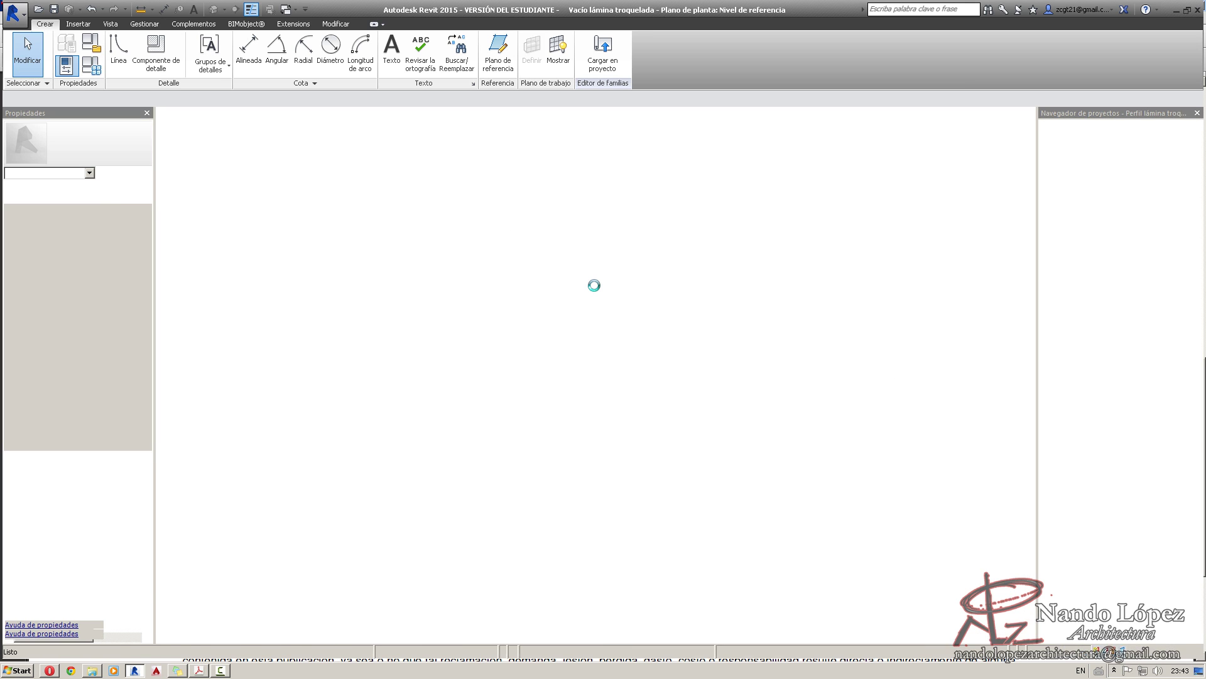
{"action": "left_click", "coordinate": [603, 50]}
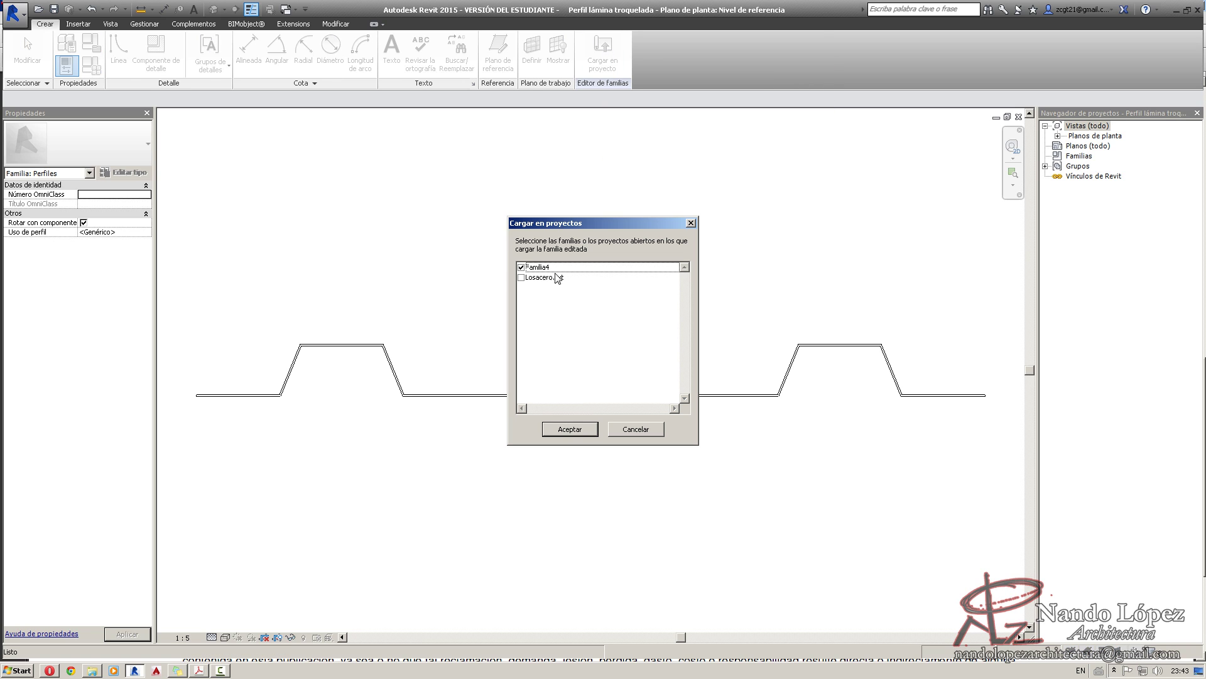
{"action": "left_click", "coordinate": [570, 428]}
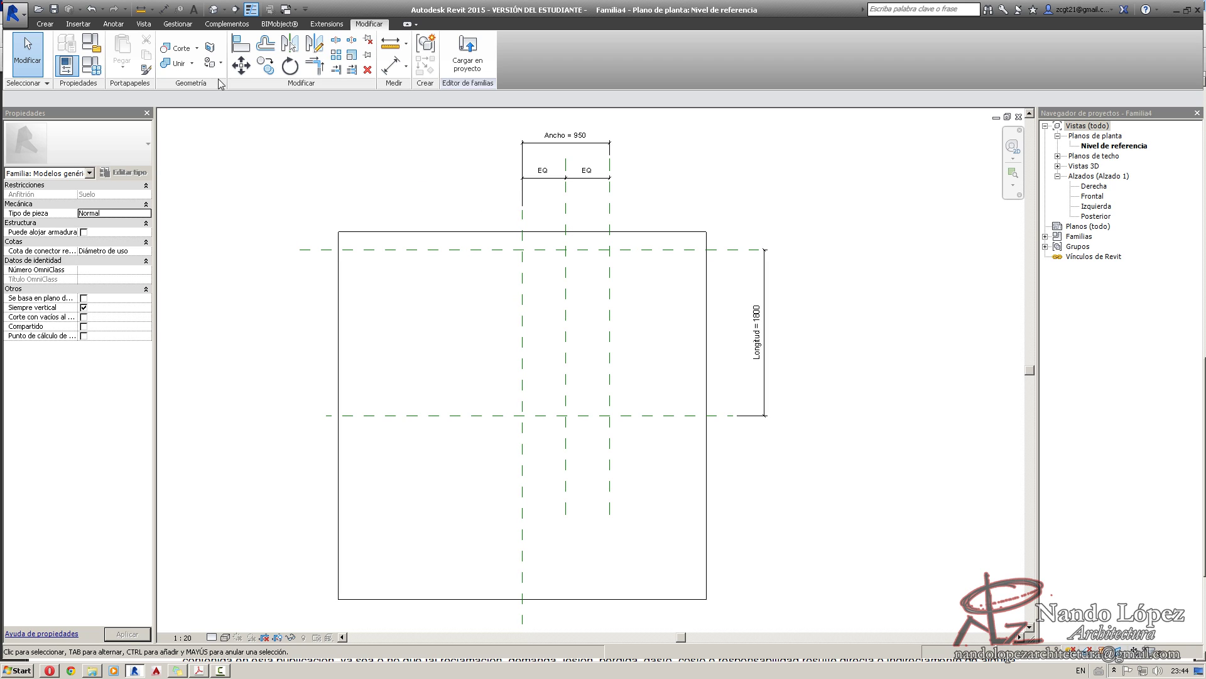
Start a void sweep path sketch with the Inferior anfitrión reference plane as its work plane.
{"action": "left_click", "coordinate": [46, 25]}
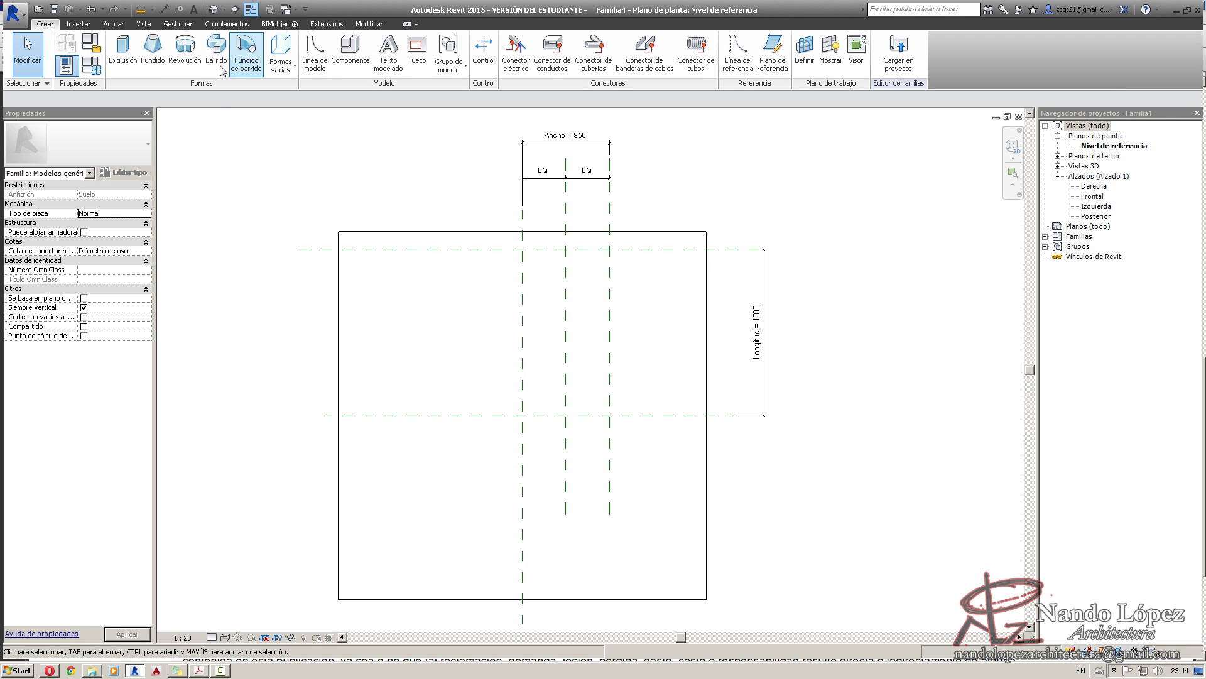
{"action": "left_click", "coordinate": [286, 70]}
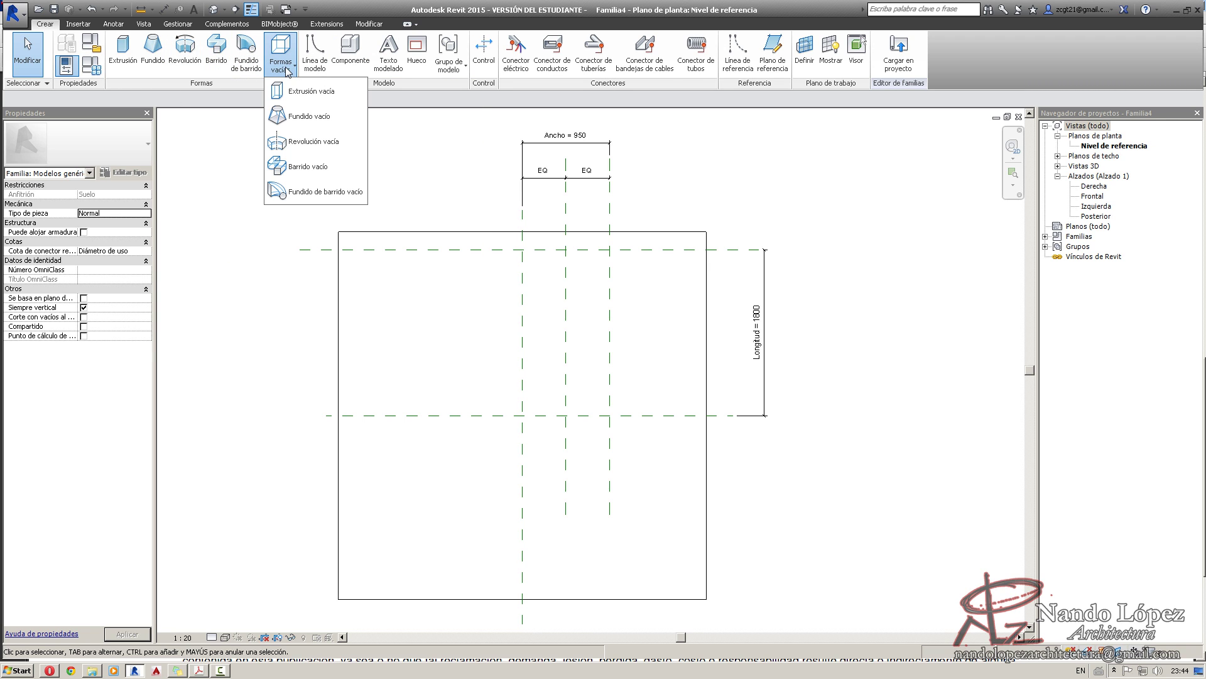
{"action": "left_click", "coordinate": [327, 169]}
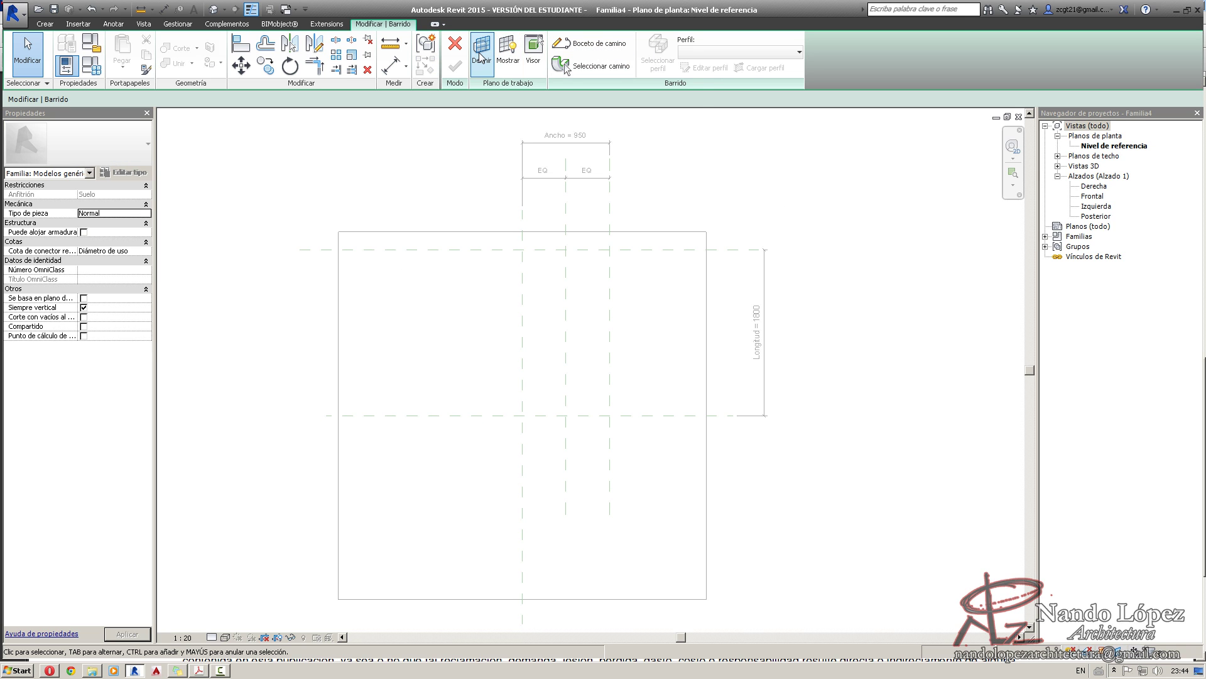
{"action": "left_click", "coordinate": [592, 45]}
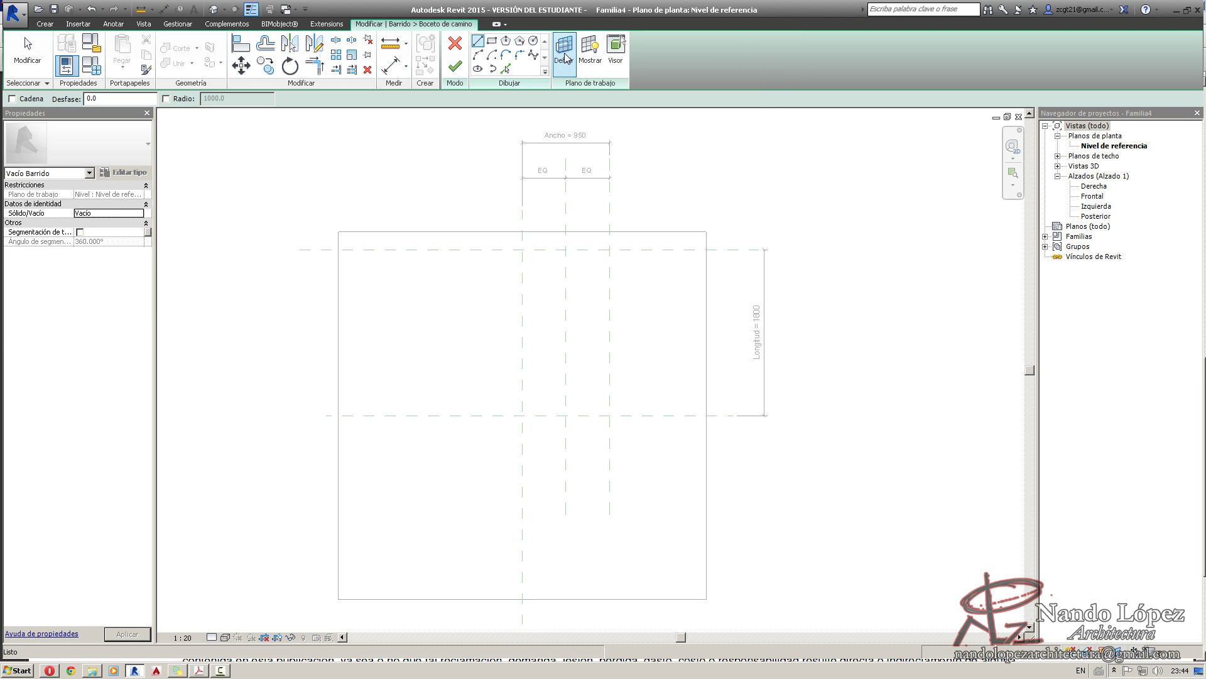
{"action": "left_click", "coordinate": [563, 49]}
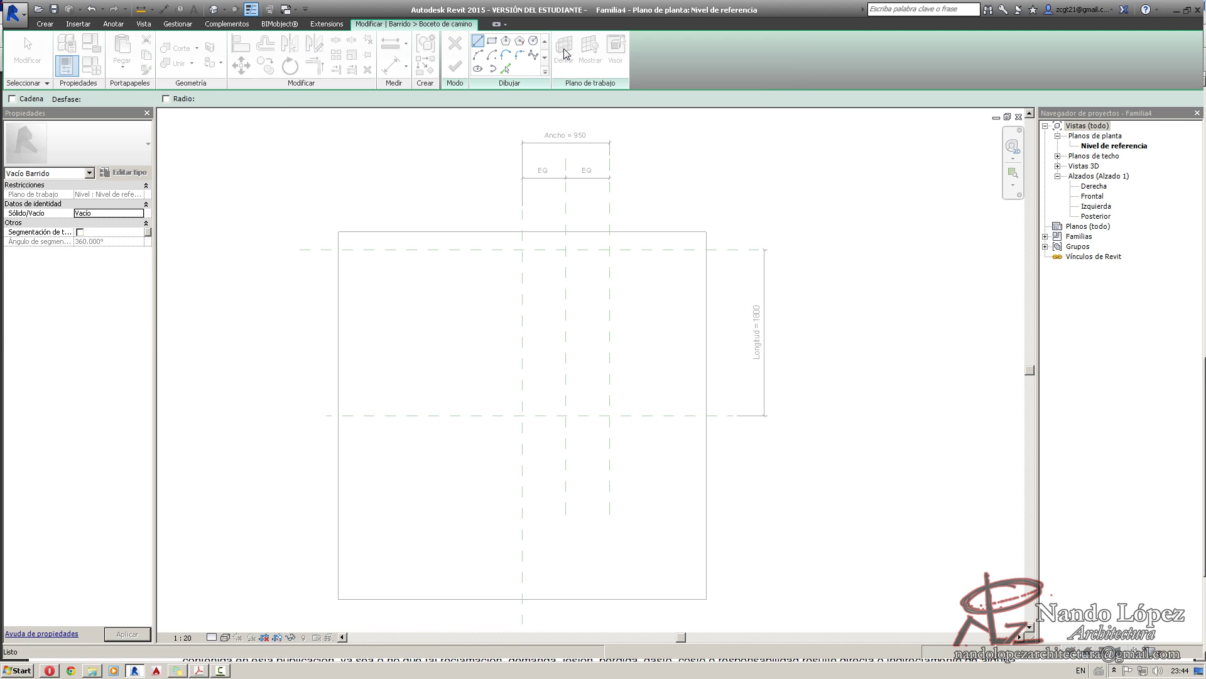
{"action": "left_click", "coordinate": [189, 202]}
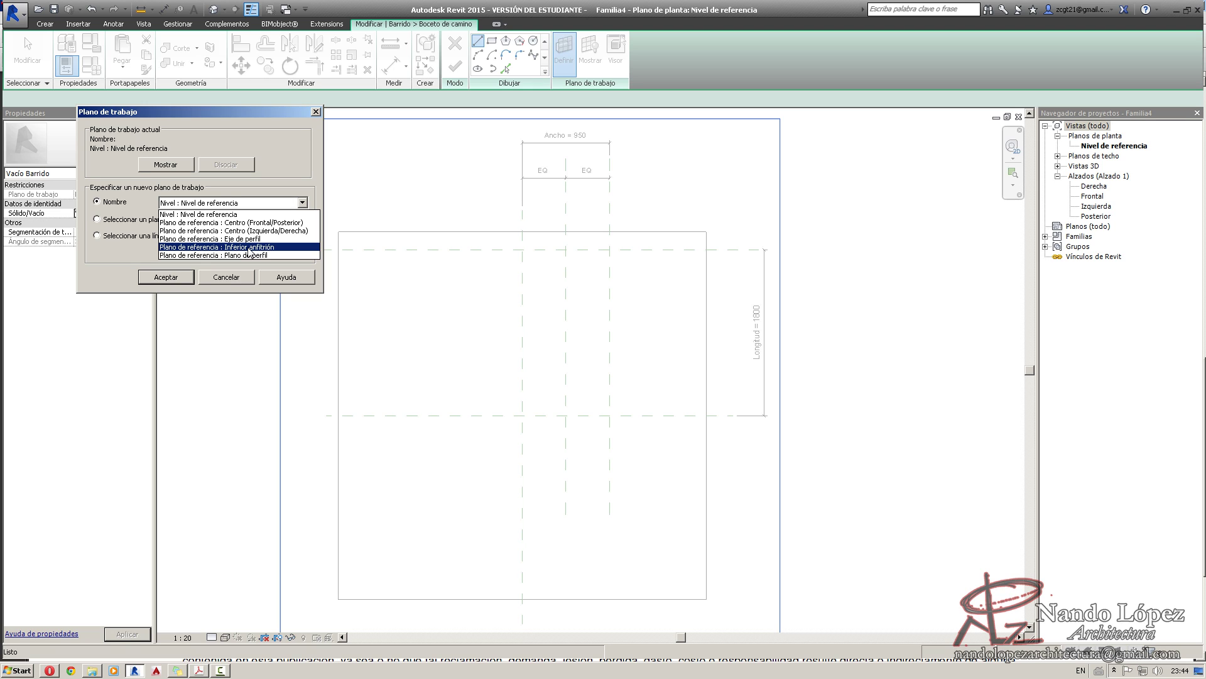
{"action": "left_click", "coordinate": [250, 247]}
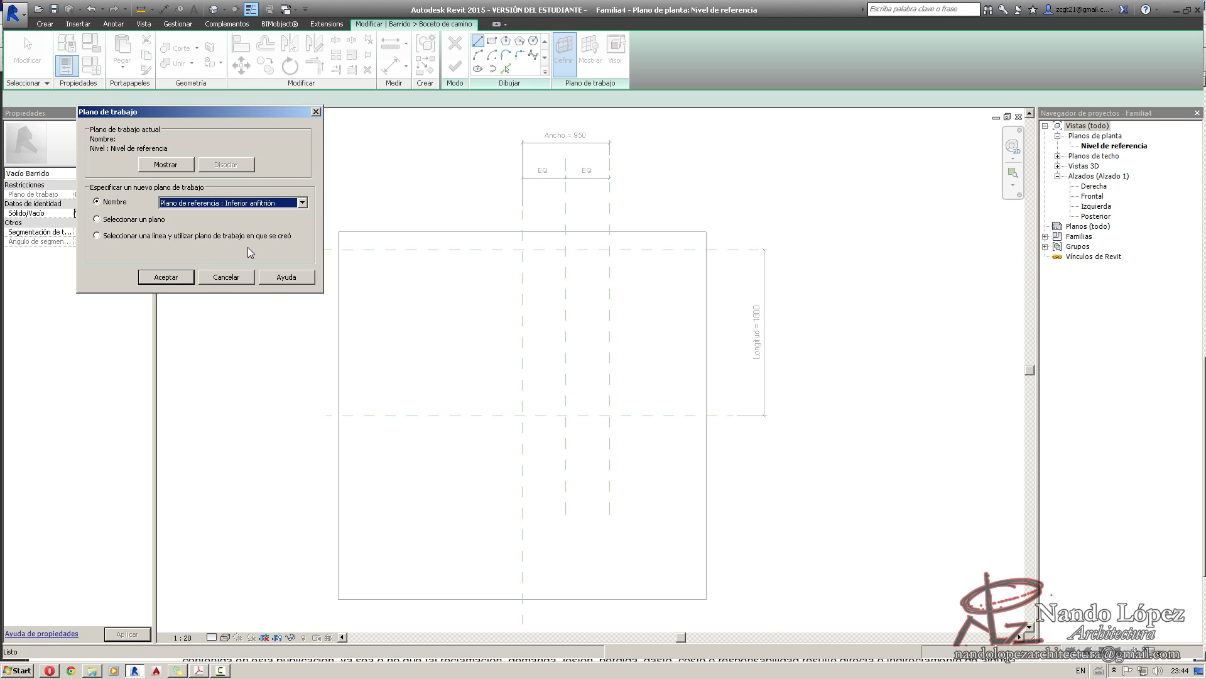
{"action": "left_click", "coordinate": [166, 277]}
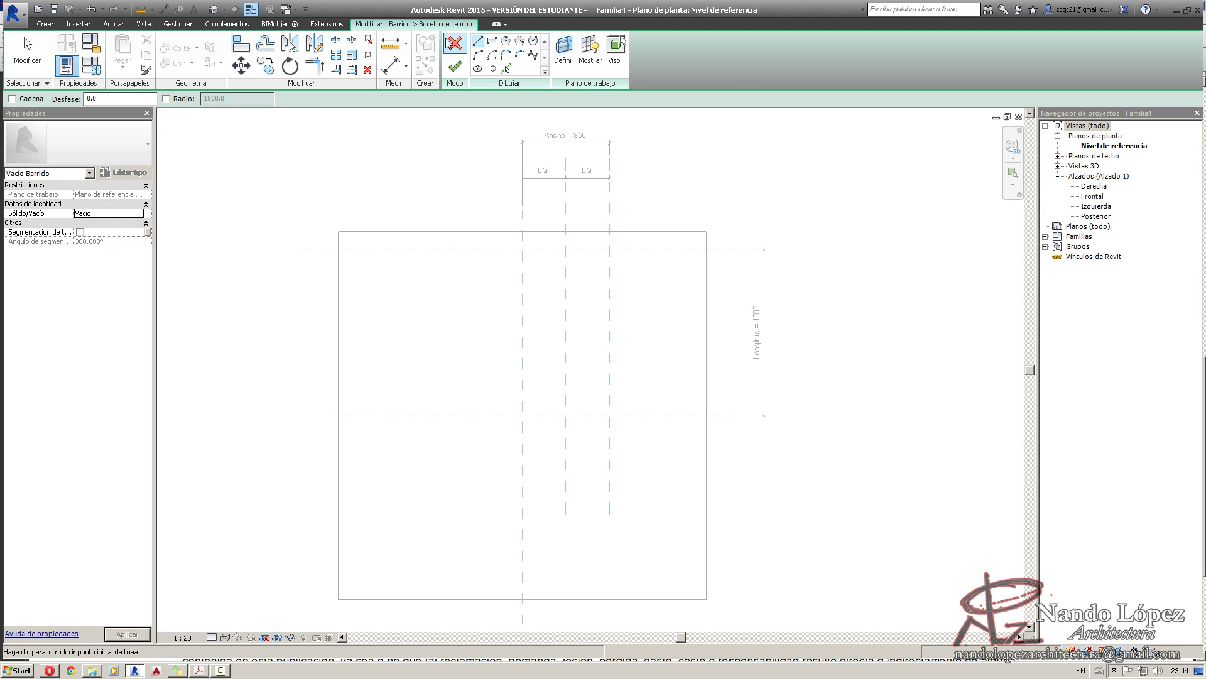
Sketch an 1800 mm path line along the profile axis between the two horizontal reference planes, lock it to its references and finish the path.
{"action": "left_click", "coordinate": [566, 415]}
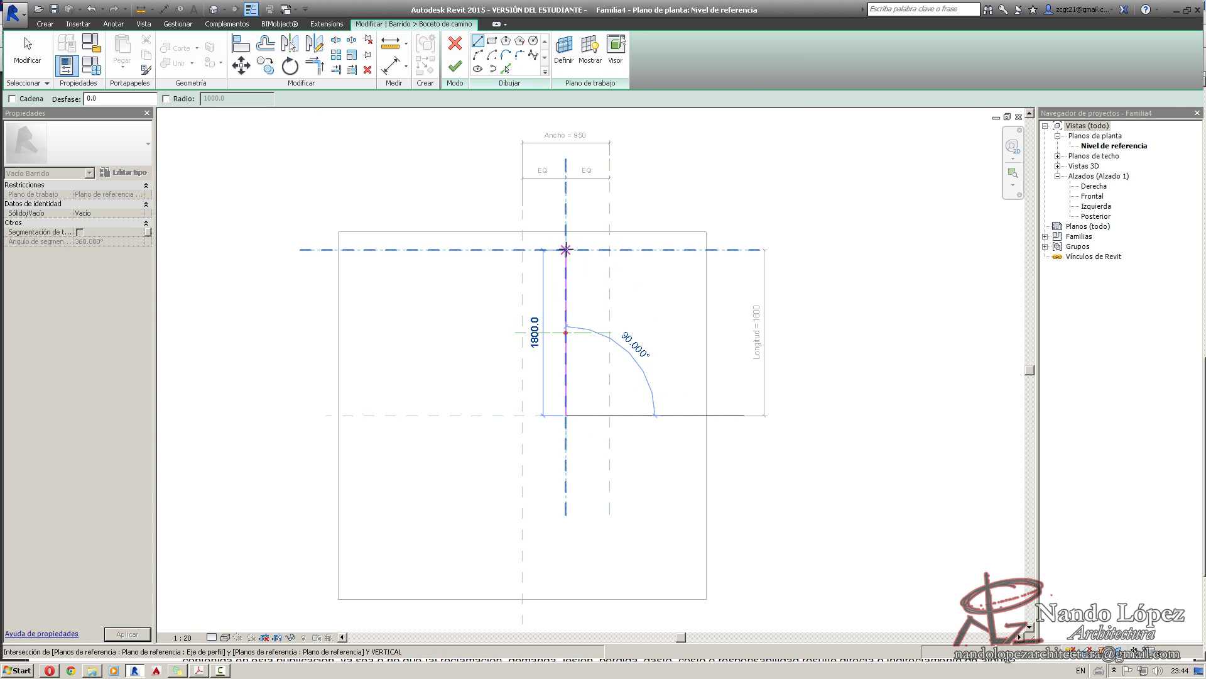
{"action": "left_click", "coordinate": [566, 250]}
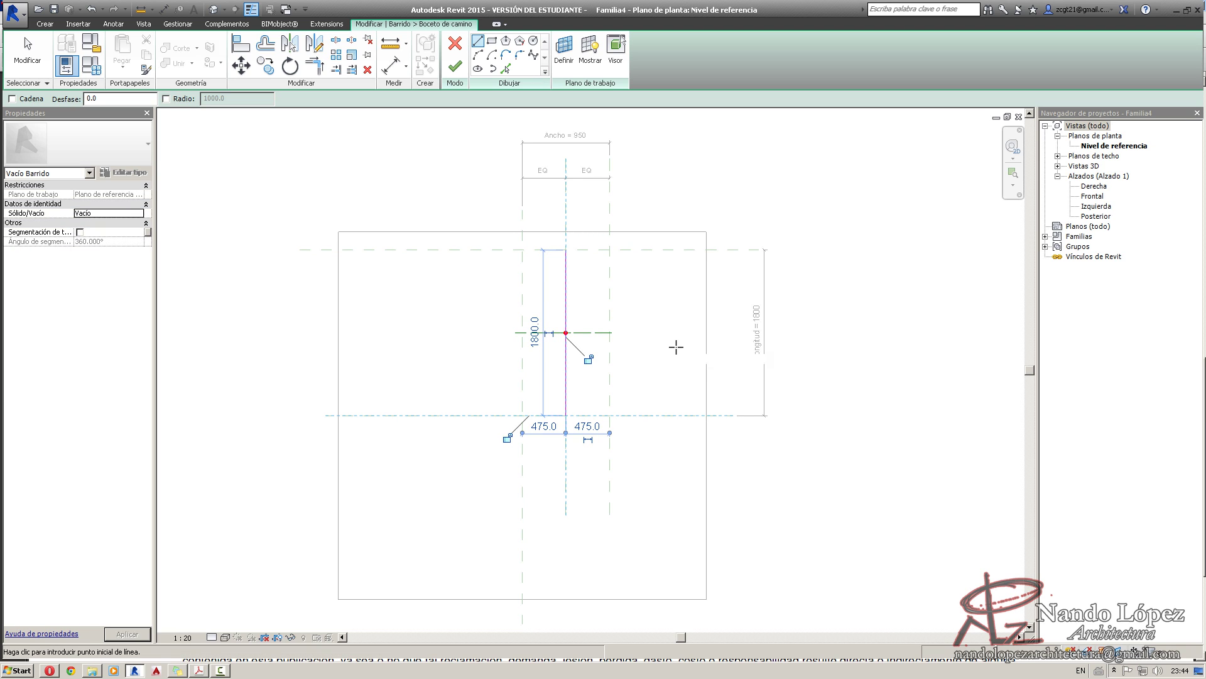
{"action": "left_click", "coordinate": [507, 438]}
{"action": "left_click", "coordinate": [588, 360]}
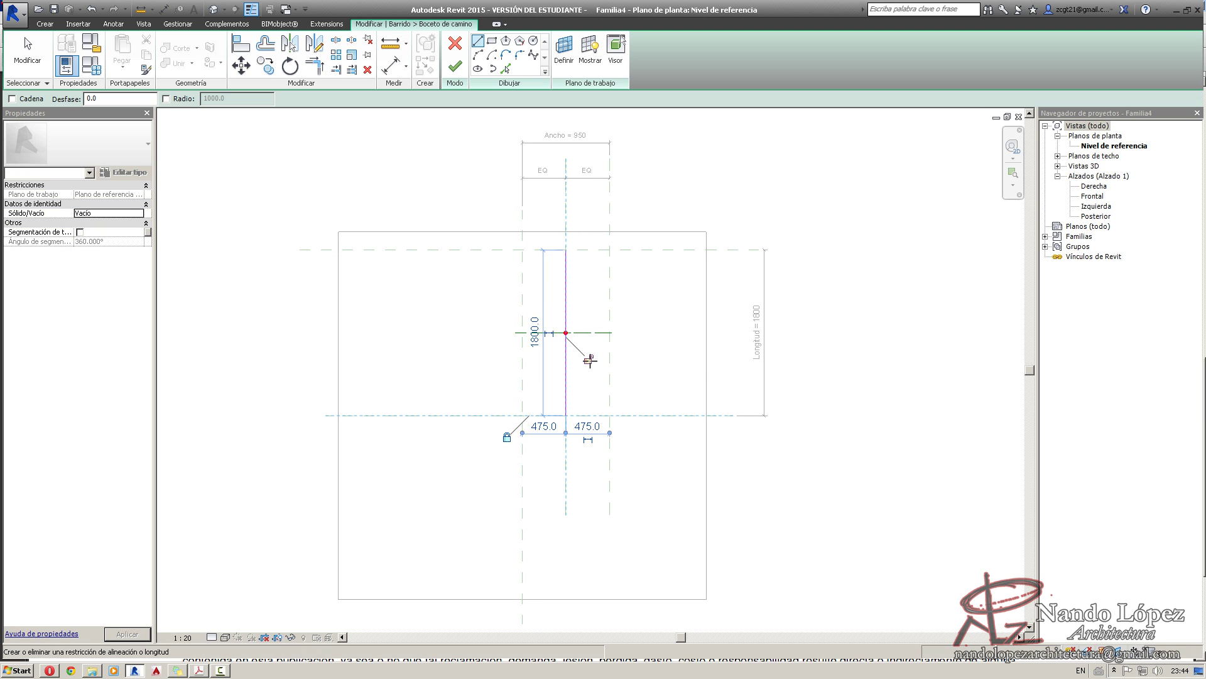
{"action": "left_click", "coordinate": [455, 67]}
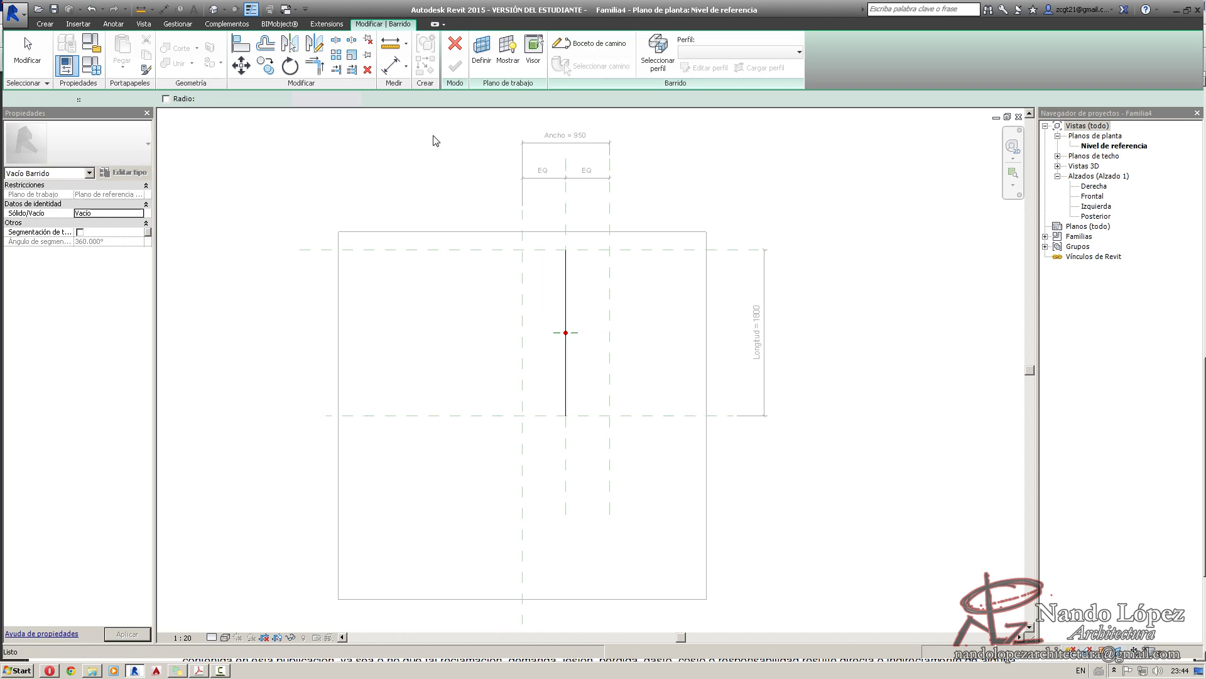
Assign the Vacío lámina troquelada profile to the void sweep.
{"action": "left_click", "coordinate": [361, 23]}
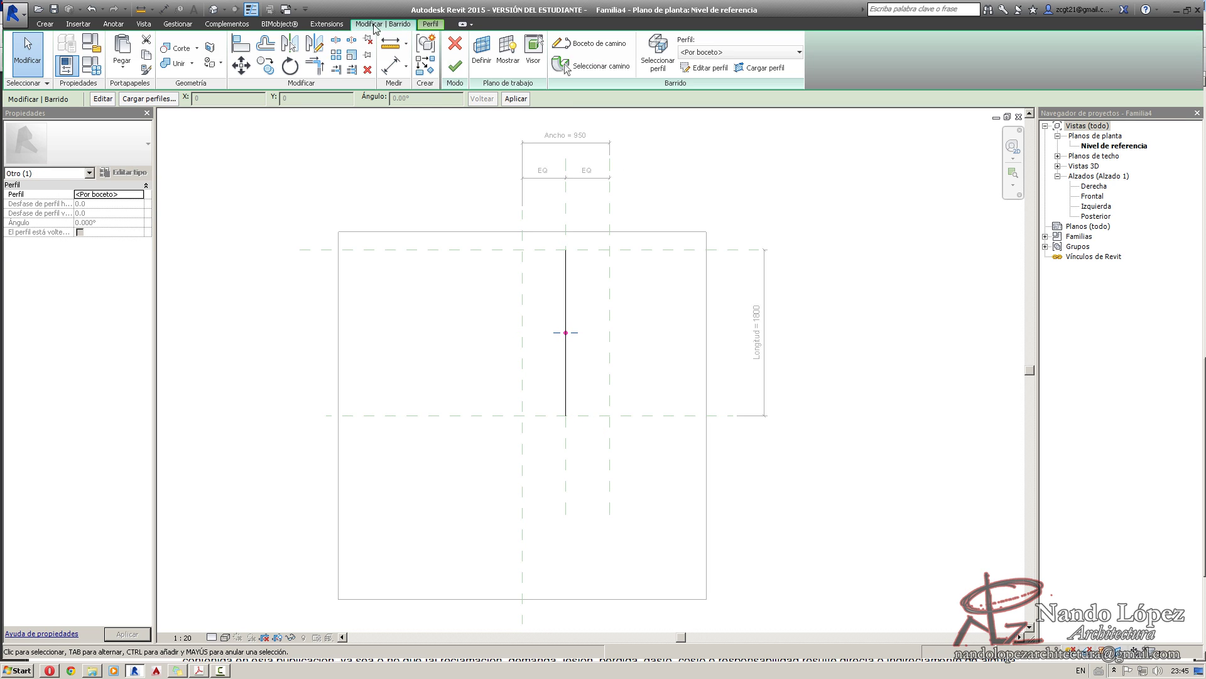
{"action": "left_click", "coordinate": [699, 53]}
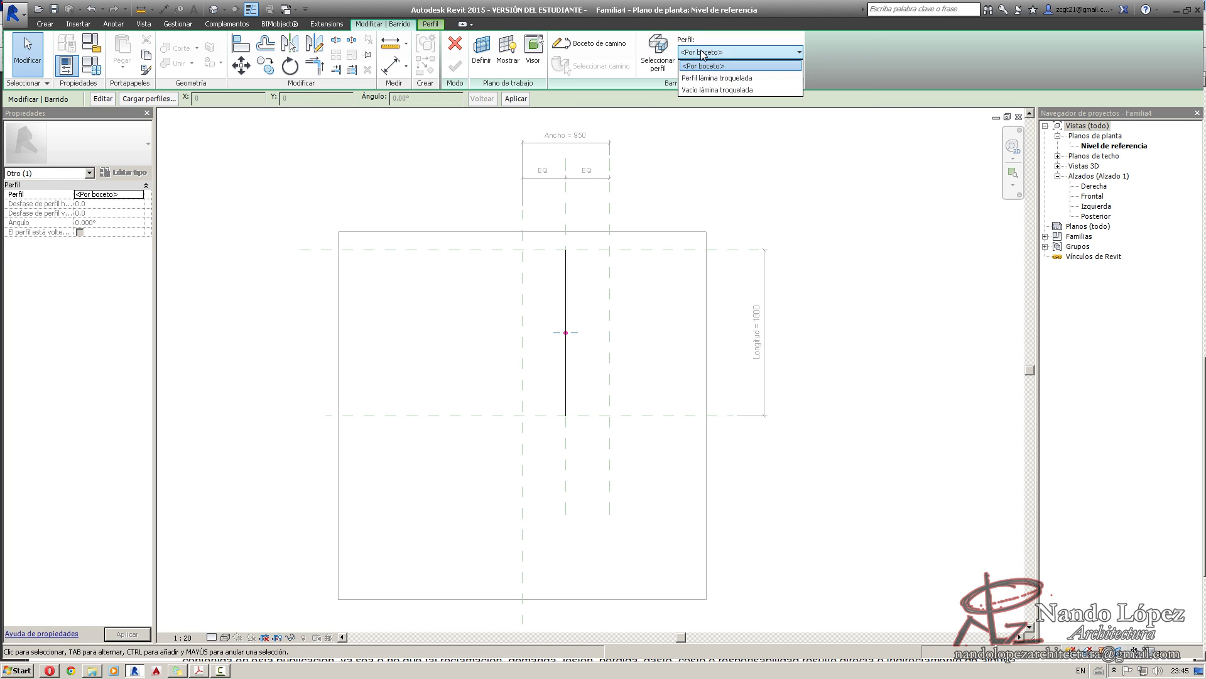
{"action": "left_click", "coordinate": [731, 89]}
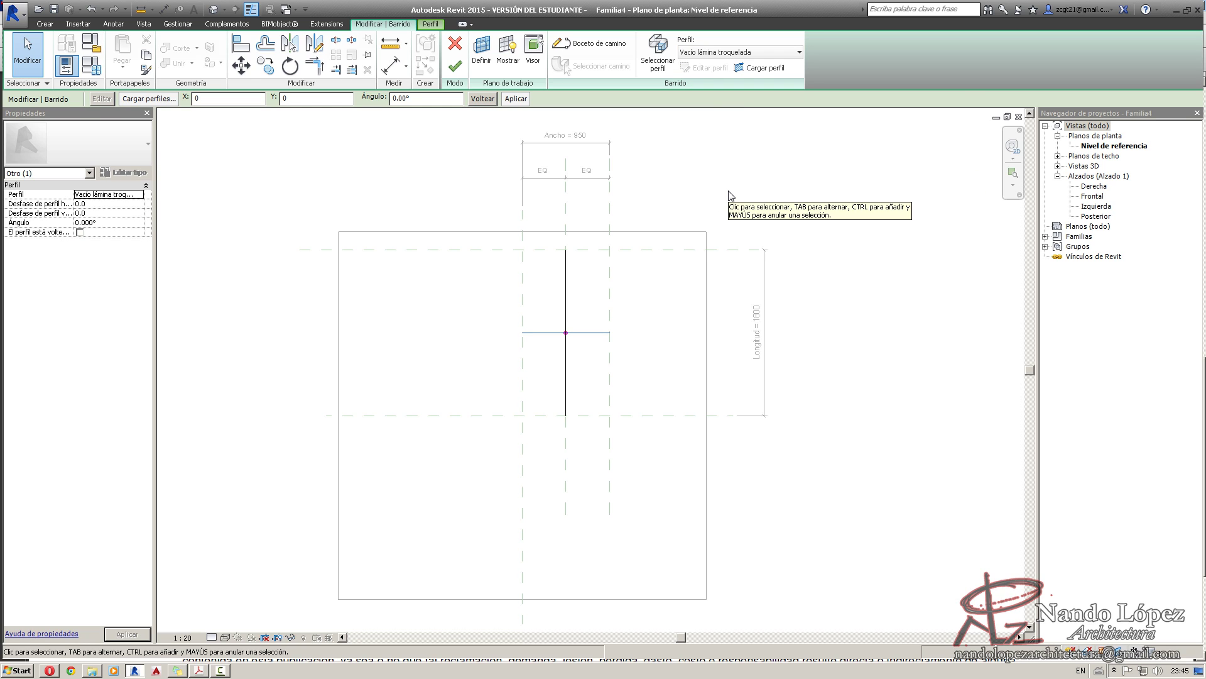
Check the void profile's alignment with the floor's underside and width planes in the Frontal elevation, and finish the void sweep.
{"action": "double_click", "coordinate": [1090, 196]}
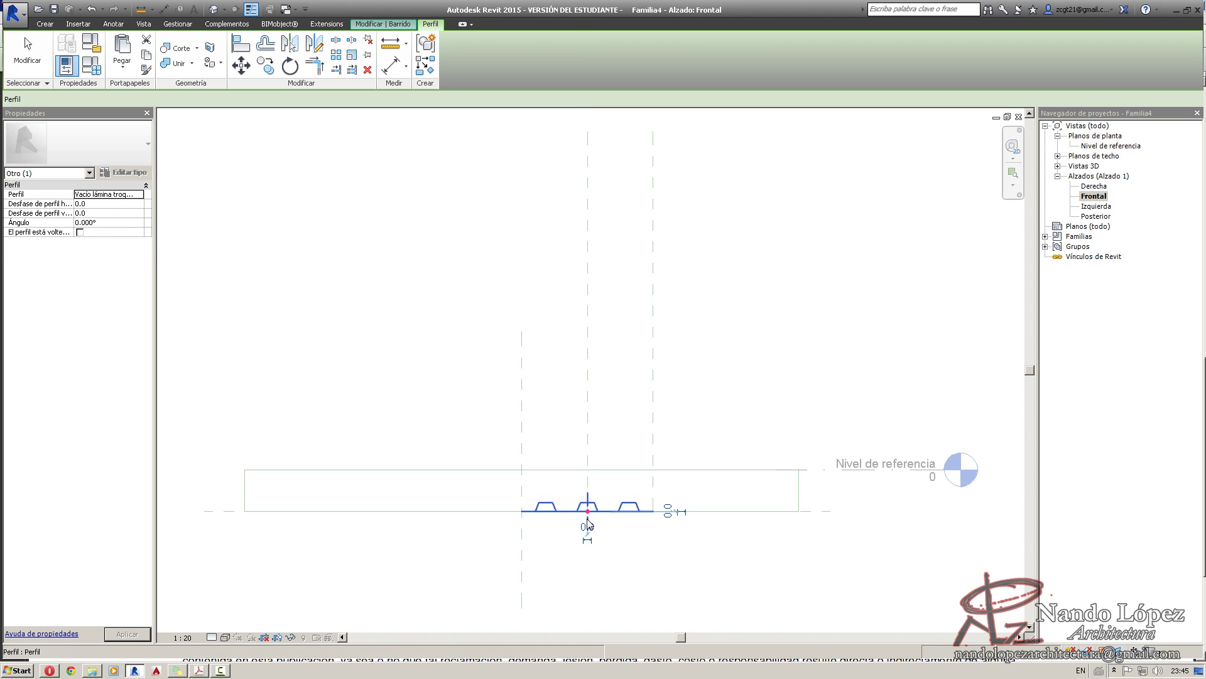
{"action": "scroll", "coordinate": [588, 525], "scroll_direction": "up", "scroll_amount": 5}
{"action": "left_click", "coordinate": [687, 423]}
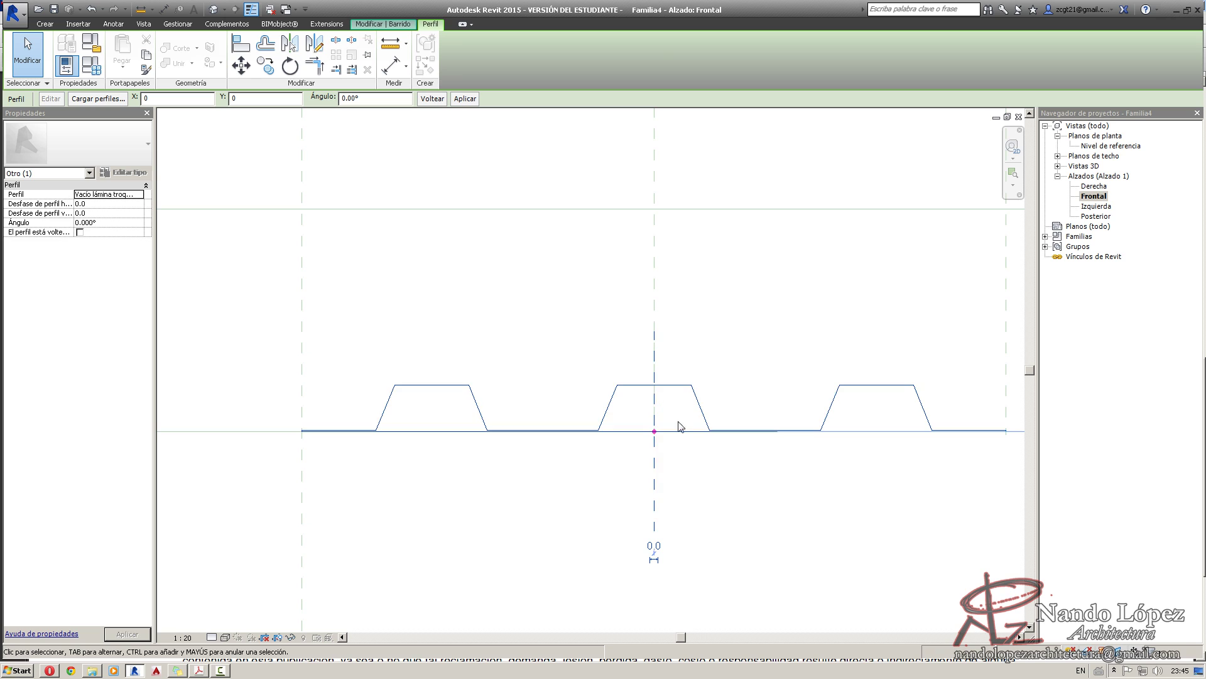
{"action": "scroll", "coordinate": [623, 453], "scroll_direction": "down", "scroll_amount": 2}
{"action": "middle_click_drag", "start_coordinate": [435, 436], "coordinate": [536, 400]}
{"action": "scroll", "coordinate": [550, 405], "scroll_direction": "down", "scroll_amount": 4}
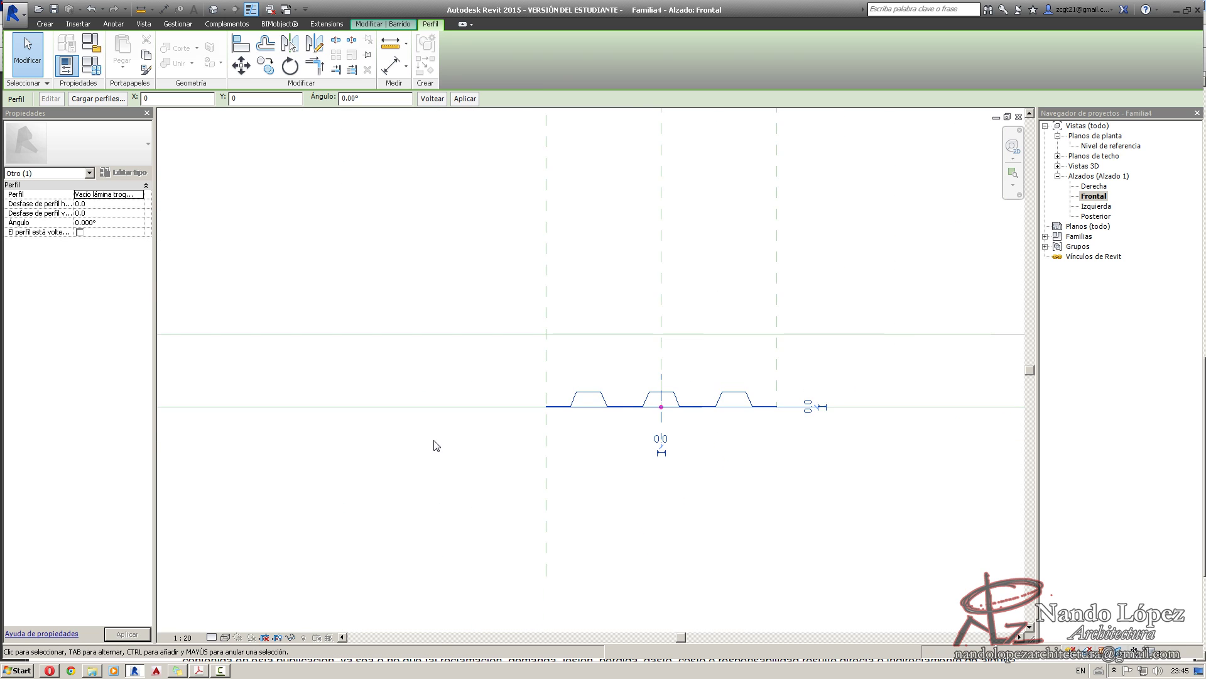
{"action": "middle_click_drag", "start_coordinate": [175, 429], "coordinate": [433, 424]}
{"action": "scroll", "coordinate": [315, 412], "scroll_direction": "up", "scroll_amount": 3}
{"action": "middle_click_drag", "start_coordinate": [396, 484], "coordinate": [207, 476]}
{"action": "middle_click_drag", "start_coordinate": [842, 465], "coordinate": [221, 462]}
{"action": "scroll", "coordinate": [387, 401], "scroll_direction": "up", "scroll_amount": 3}
{"action": "scroll", "coordinate": [333, 466], "scroll_direction": "down", "scroll_amount": 2}
{"action": "middle_click_drag", "start_coordinate": [337, 473], "coordinate": [473, 443]}
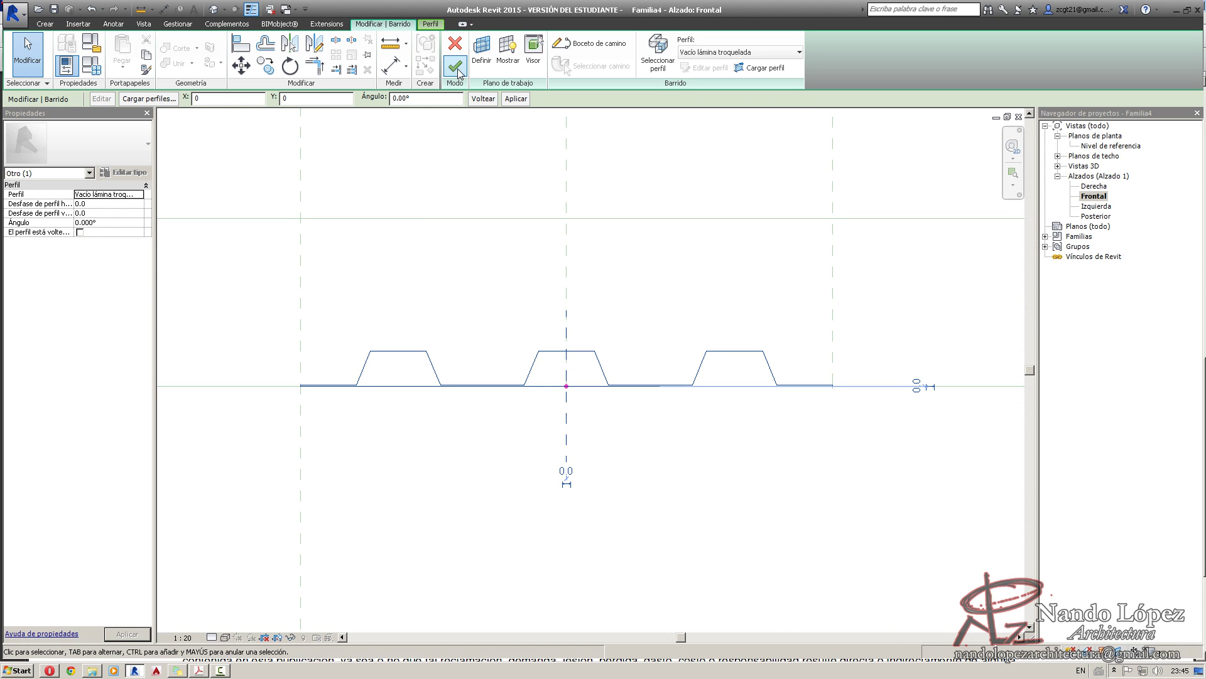
{"action": "left_click", "coordinate": [457, 69]}
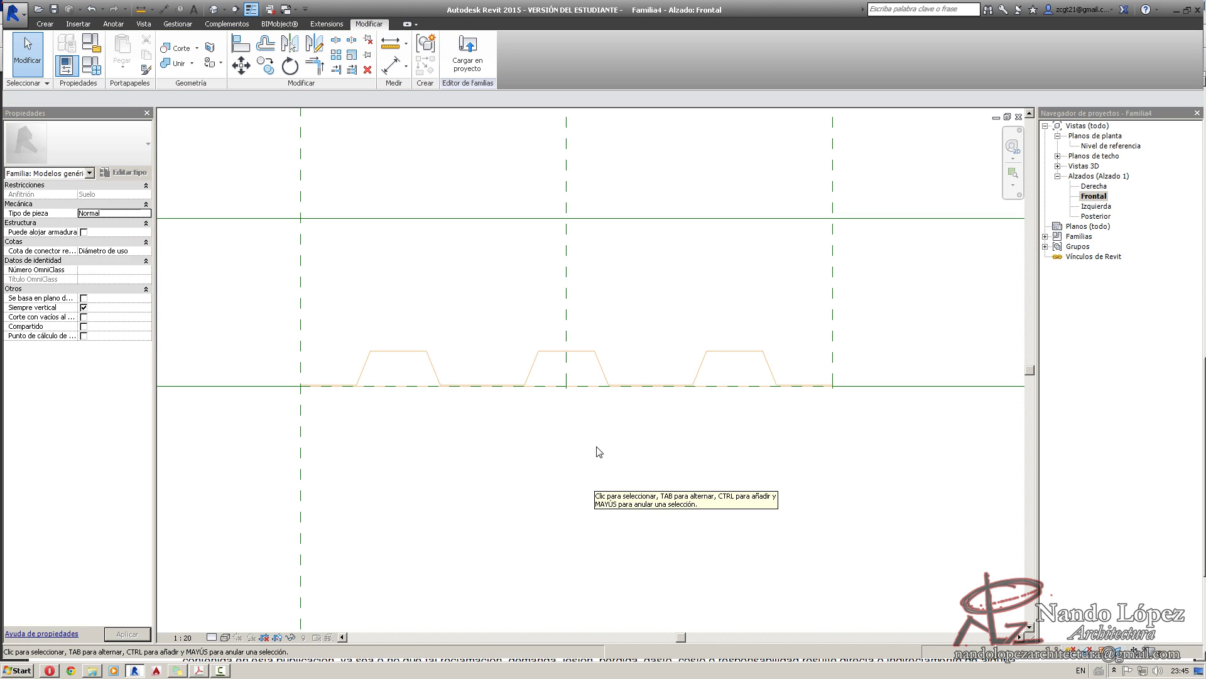
Cut the floor with the void sweep in the 3D view, seen from below.
{"action": "scroll", "coordinate": [593, 480], "scroll_direction": "down", "scroll_amount": 2}
{"action": "left_click", "coordinate": [213, 10]}
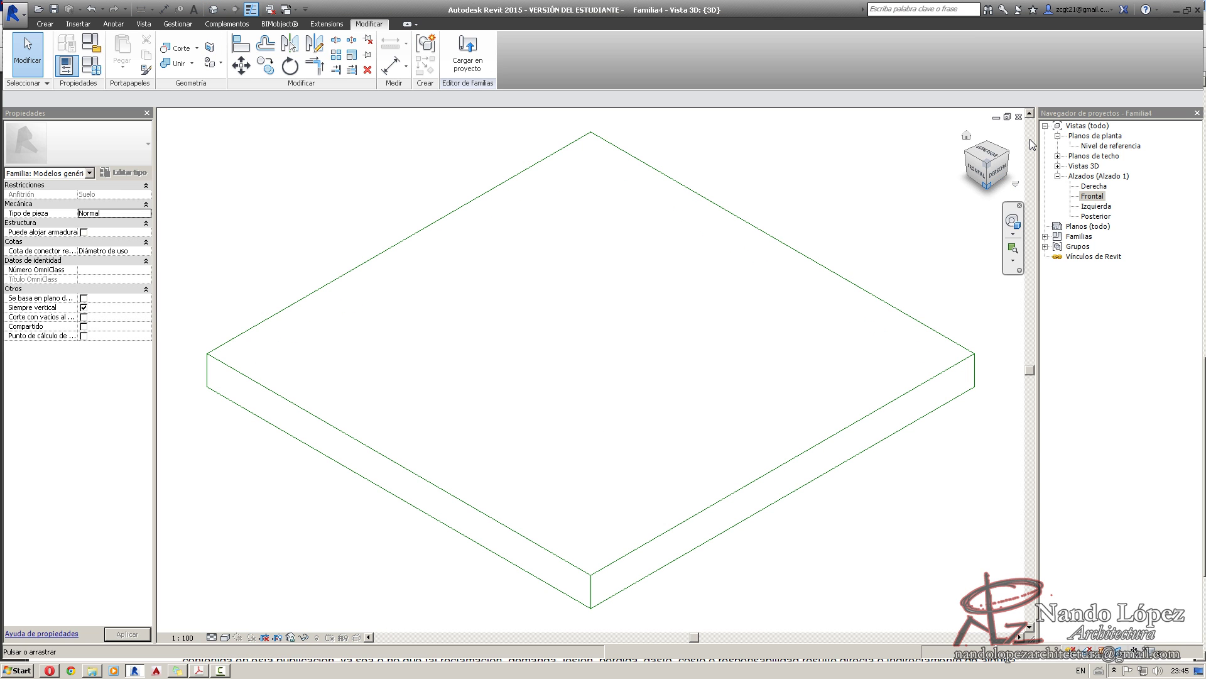
{"action": "left_click", "coordinate": [987, 185]}
{"action": "scroll", "coordinate": [779, 465], "scroll_direction": "up", "scroll_amount": 3}
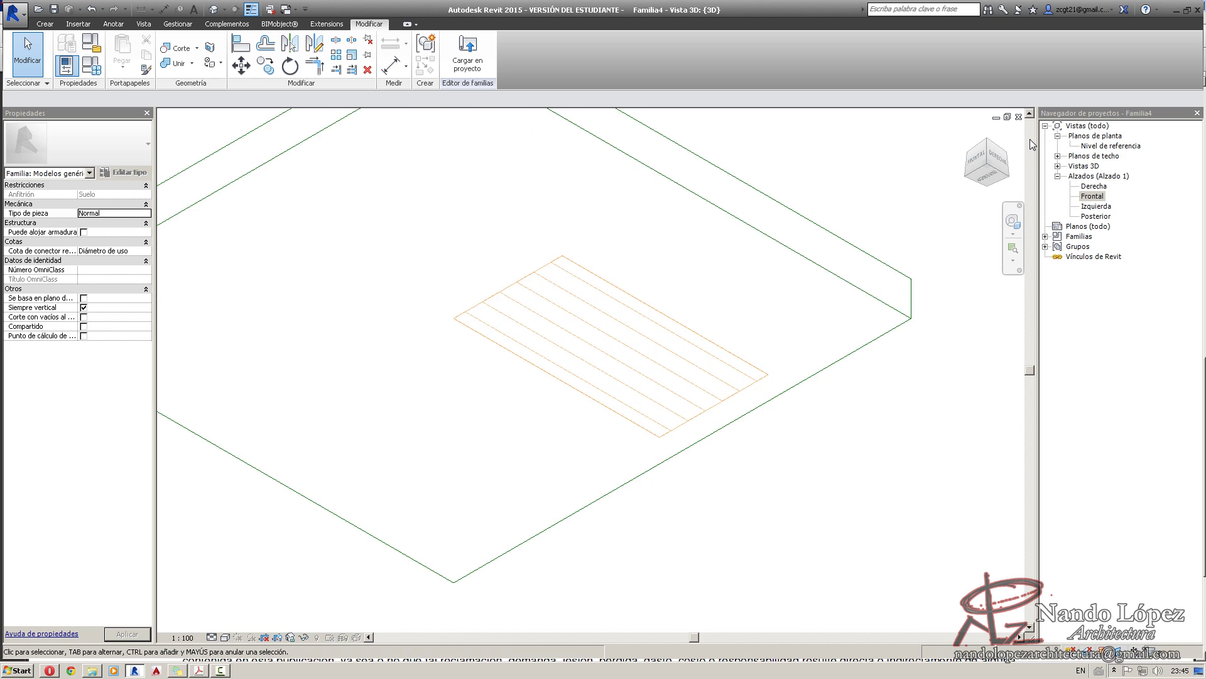
{"action": "middle_click_drag", "start_coordinate": [779, 465], "coordinate": [767, 514]}
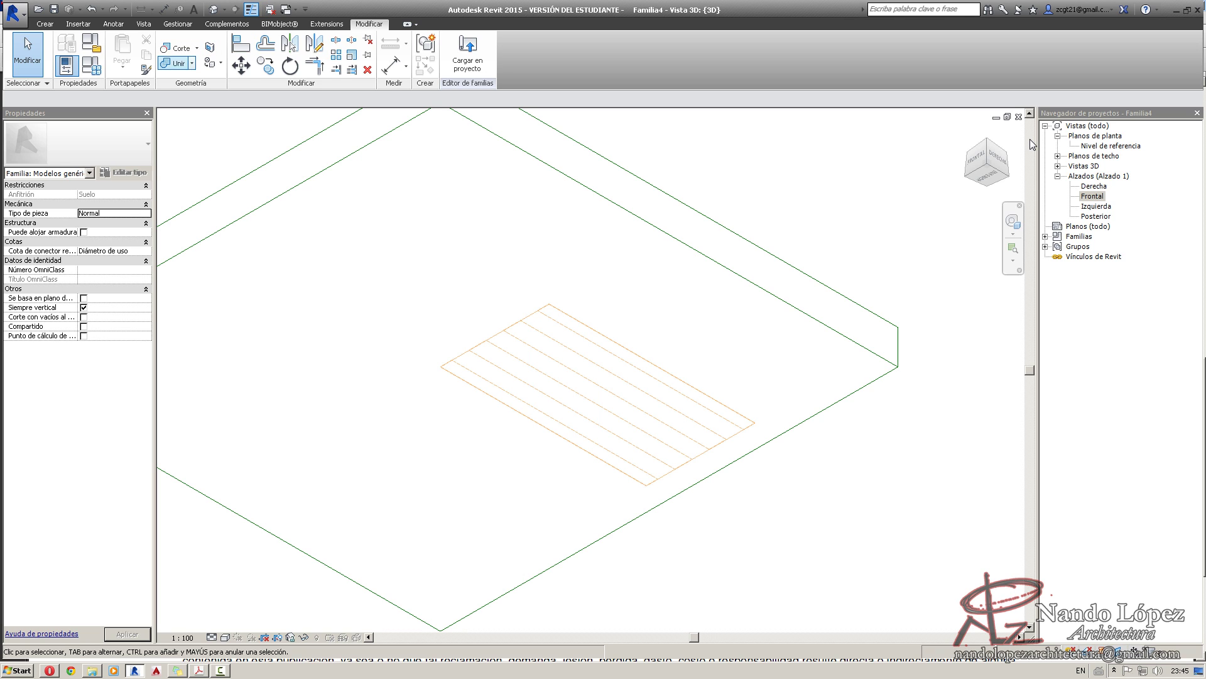
{"action": "left_click", "coordinate": [179, 47]}
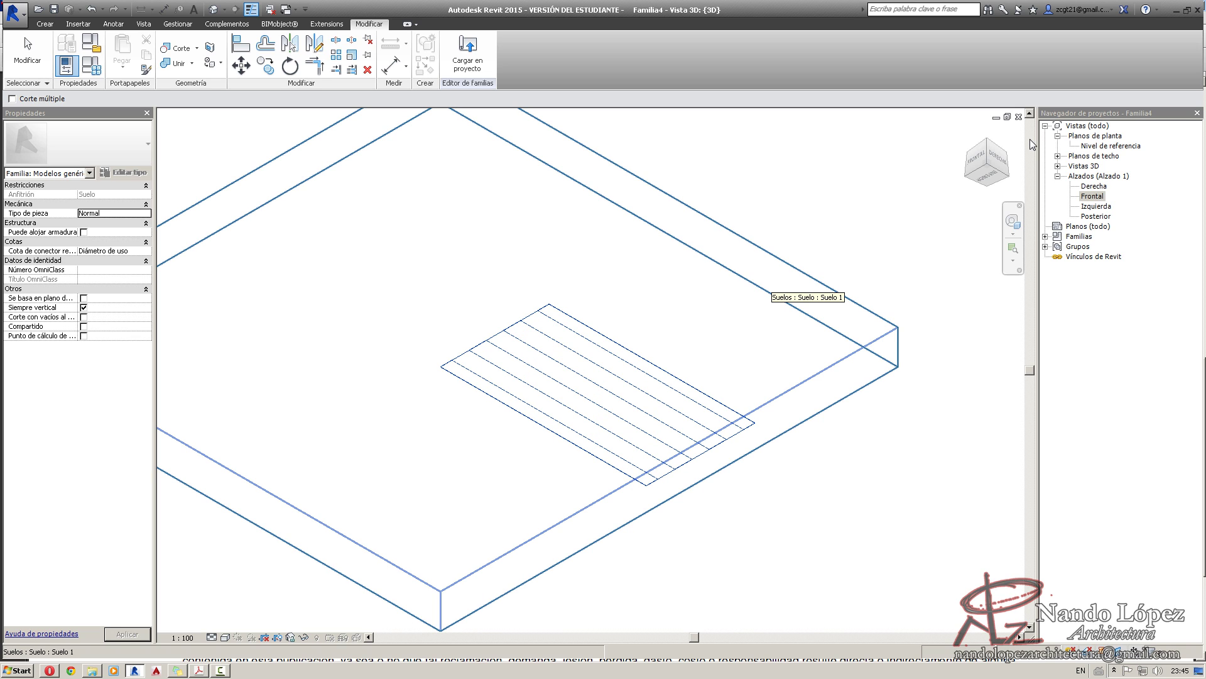
{"action": "left_click", "coordinate": [759, 286]}
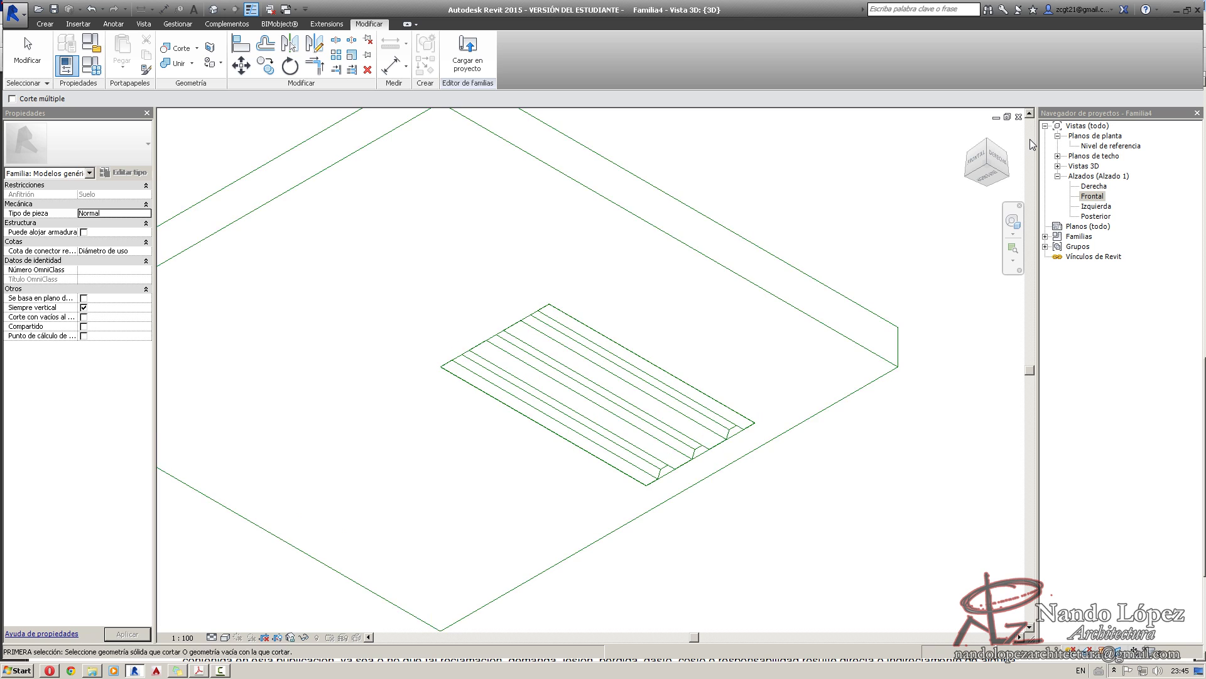
{"action": "key", "text": "Escape"}
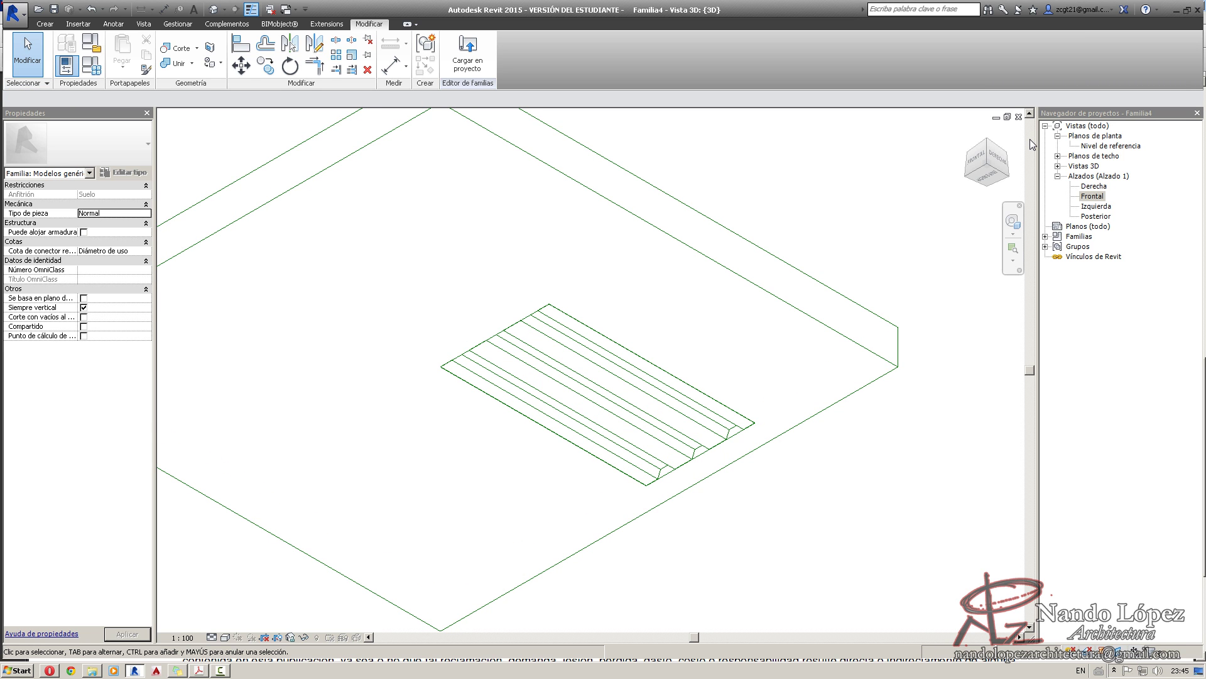
Start a solid sweep path sketch in the Nivel de referencia plan, keeping Inferior anfitrión as the work plane.
{"action": "double_click", "coordinate": [1110, 146]}
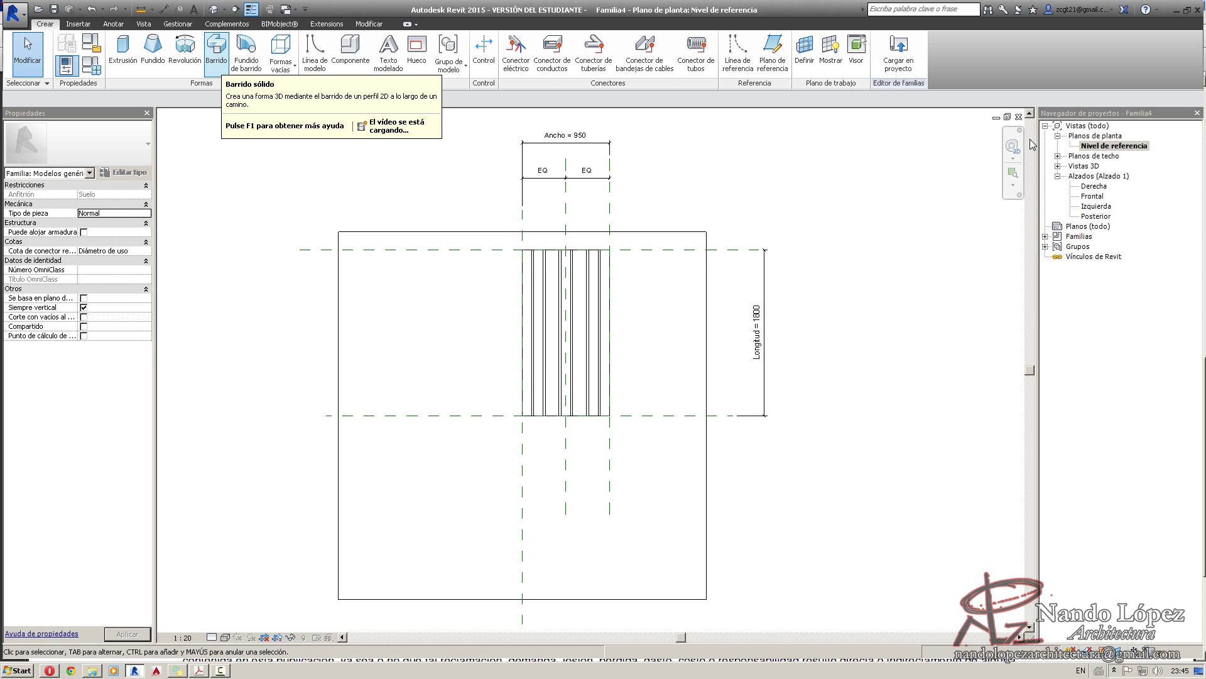
{"action": "left_click", "coordinate": [216, 50]}
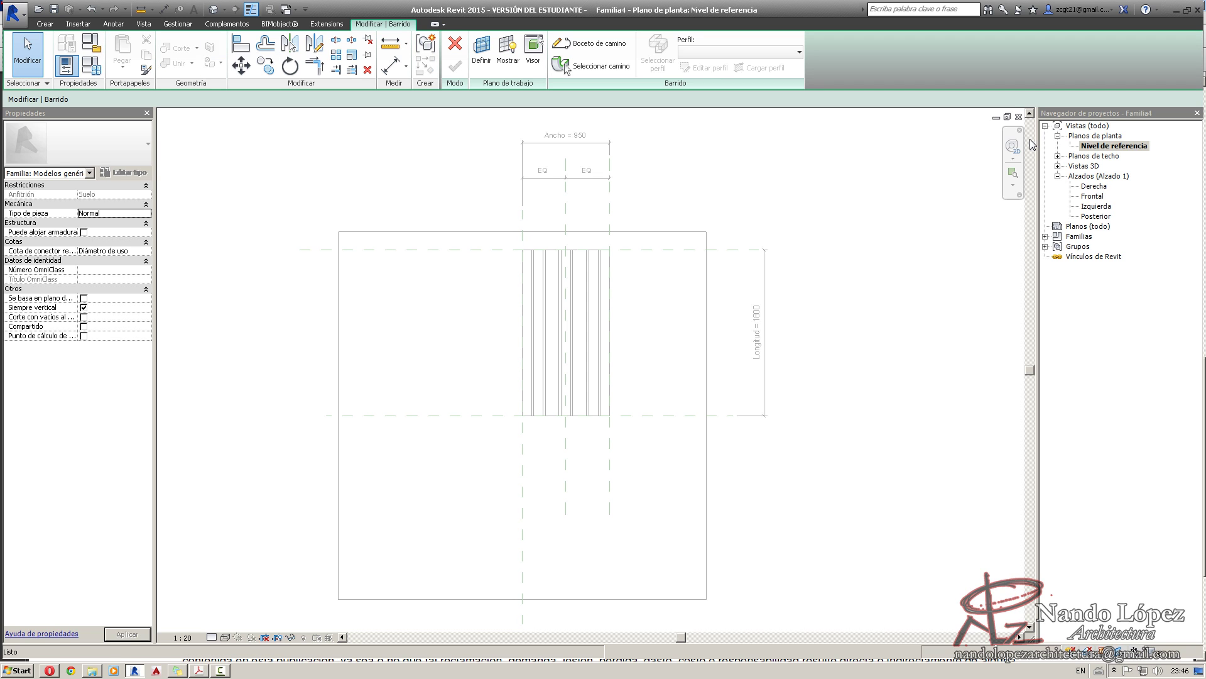
{"action": "left_click", "coordinate": [589, 44]}
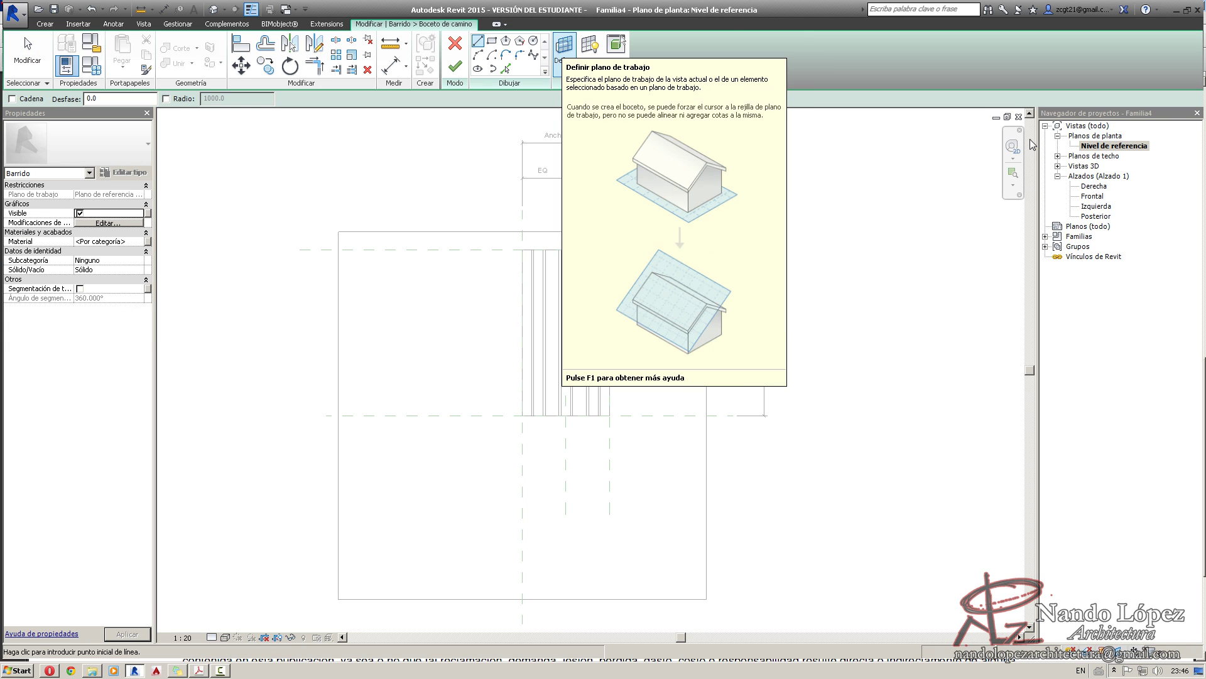
{"action": "left_click", "coordinate": [565, 46]}
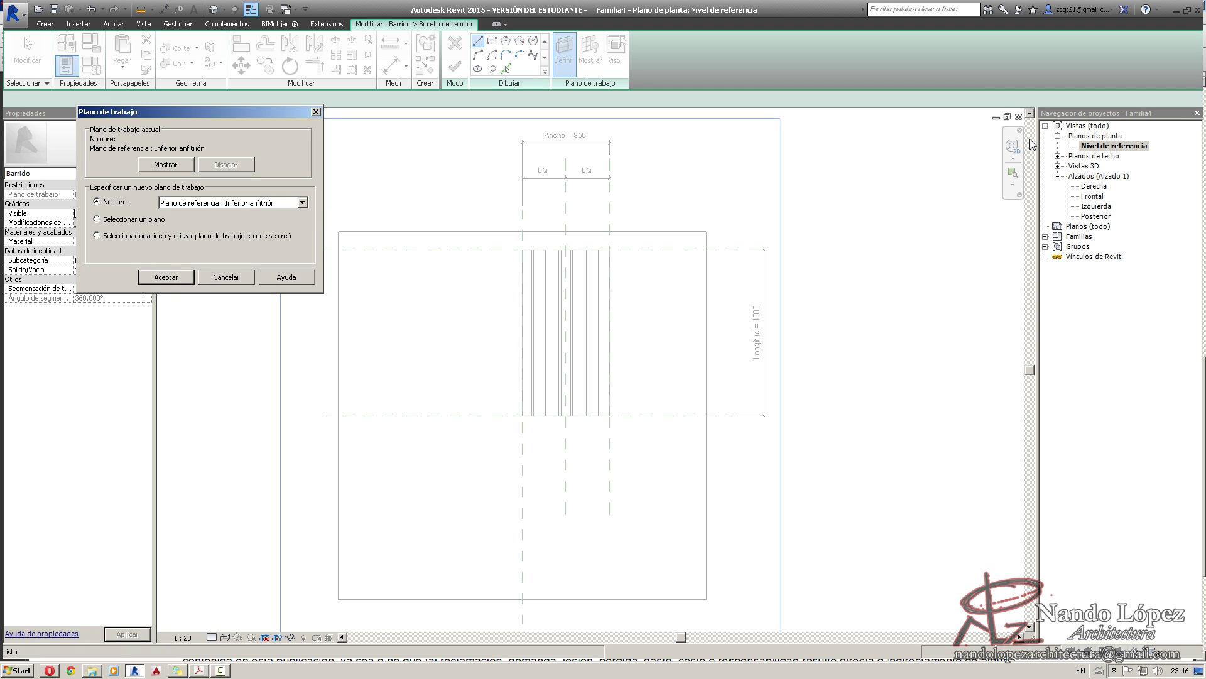
{"action": "left_click", "coordinate": [166, 277]}
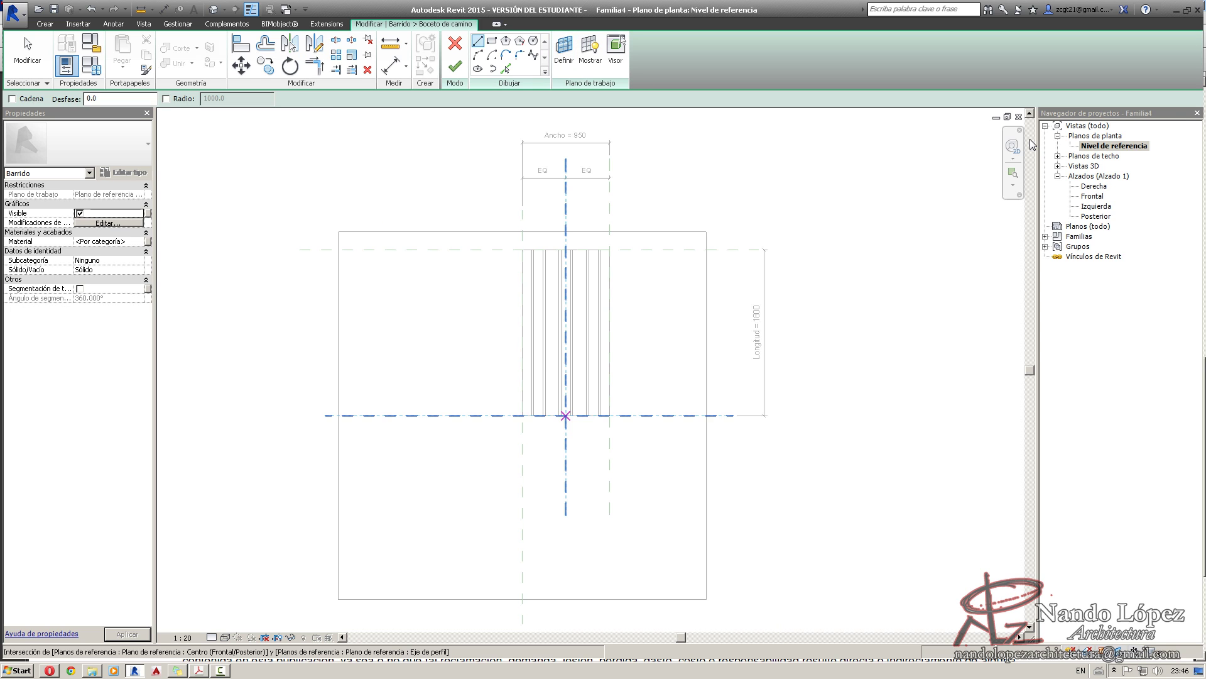
Sketch an 1800 mm path for the solid sweep along the profile axis between the horizontal reference planes, lock it and finish the path.
{"action": "left_click", "coordinate": [565, 416]}
{"action": "left_click", "coordinate": [565, 249]}
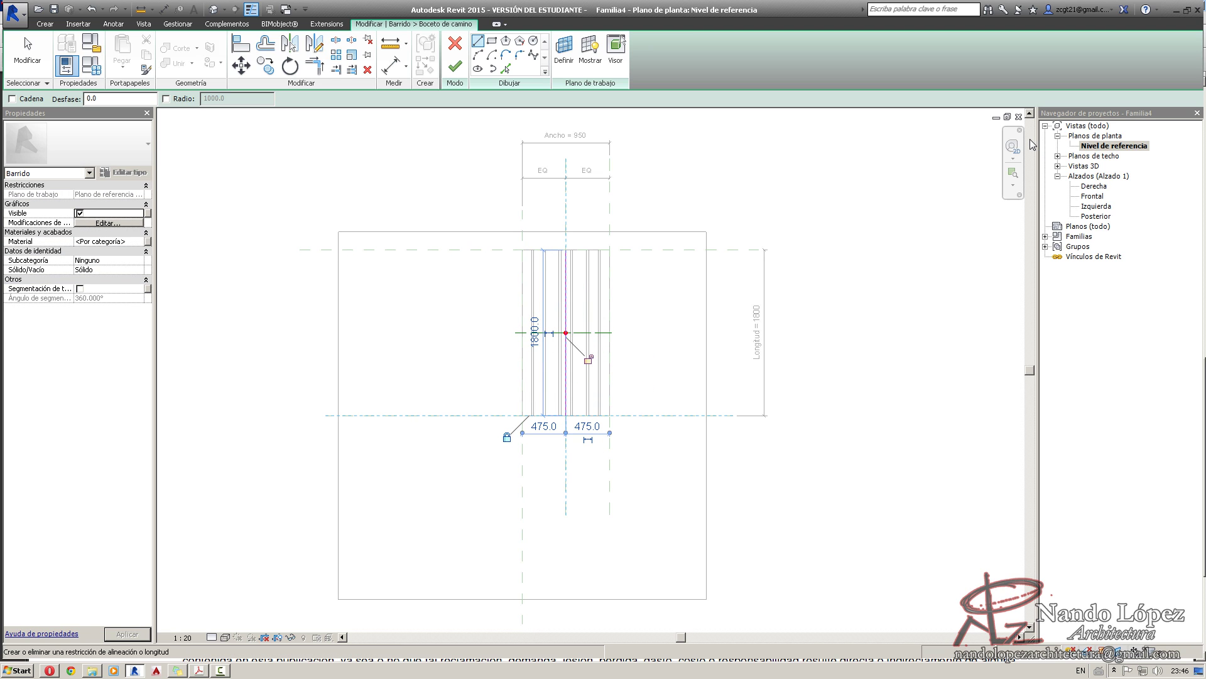
{"action": "left_click", "coordinate": [588, 360]}
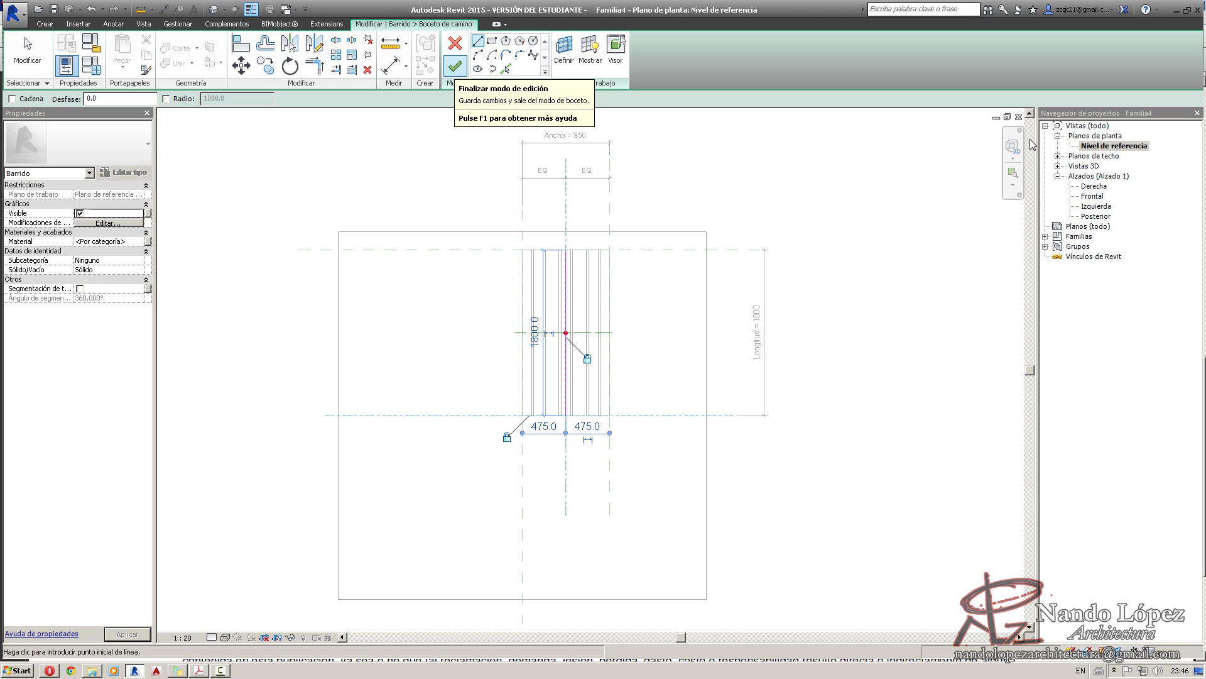
{"action": "left_click", "coordinate": [455, 65]}
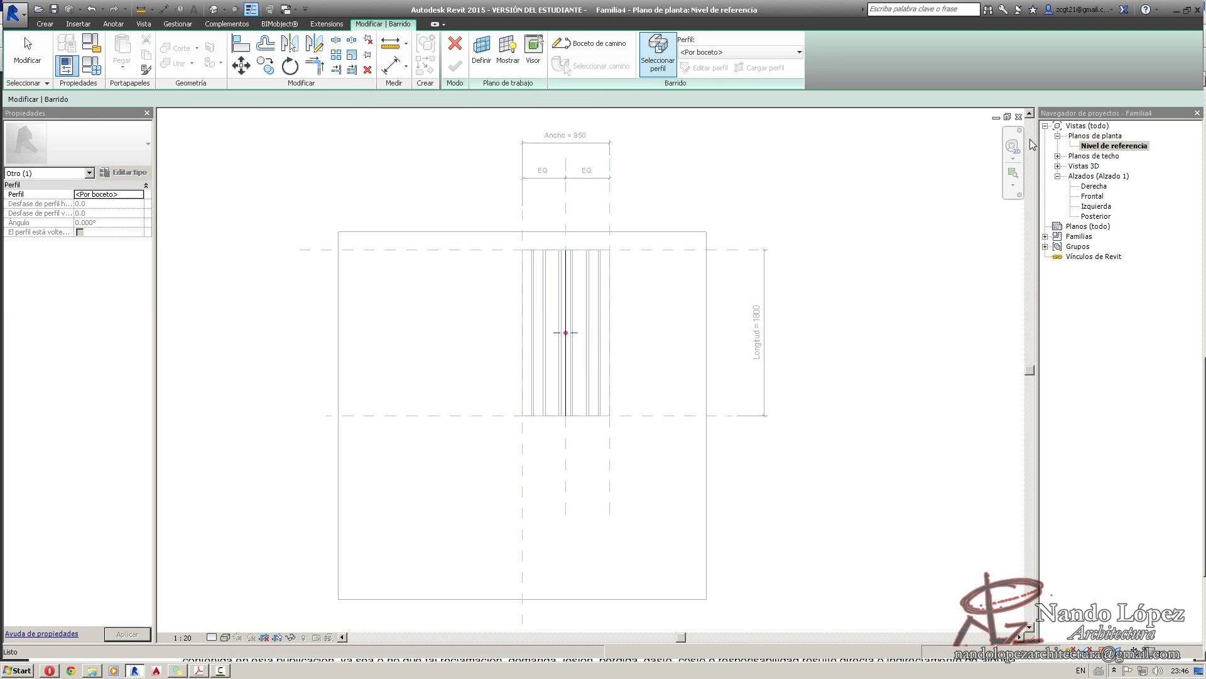
Assign the Perfil lámina troquelada profile to the solid sweep, check its alignment in the Frontal elevation and finish the sweep.
{"action": "left_click", "coordinate": [741, 52]}
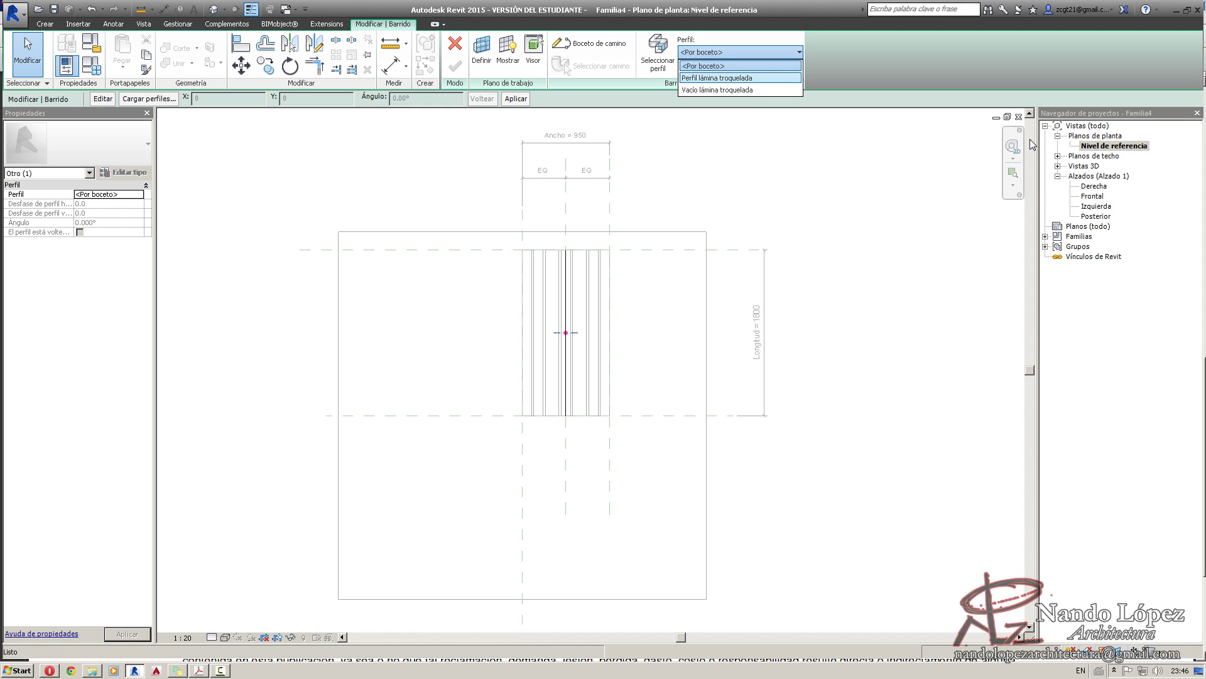
{"action": "left_click", "coordinate": [716, 77]}
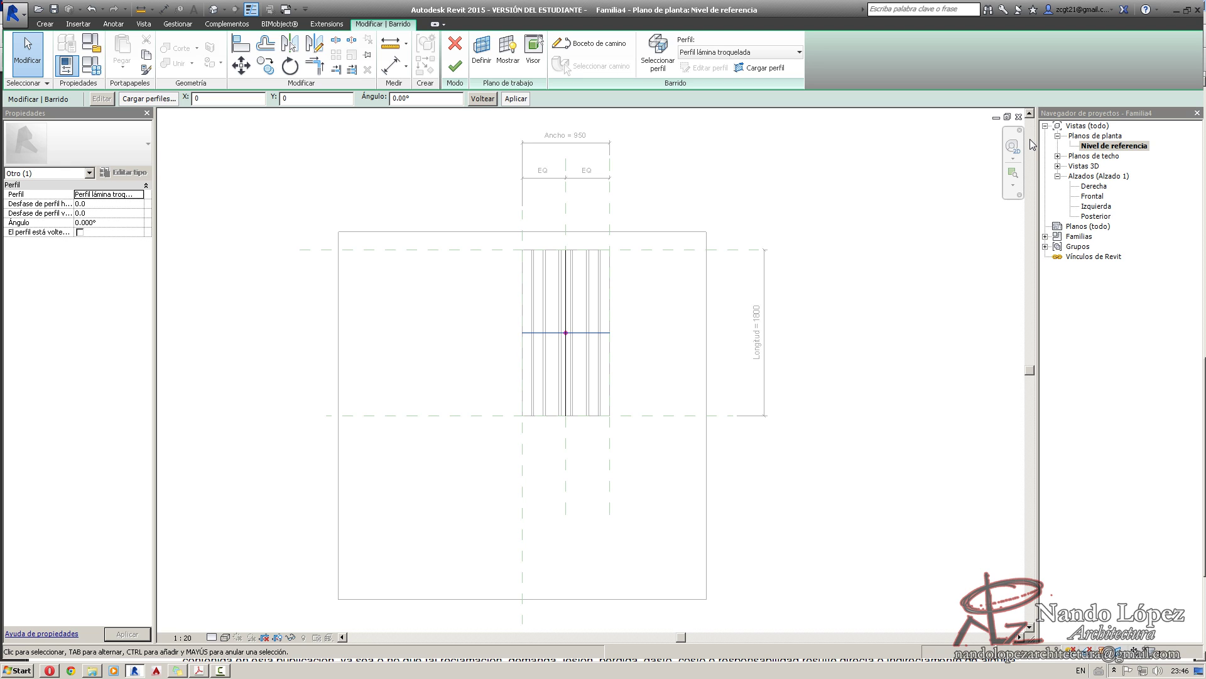
{"action": "double_click", "coordinate": [1093, 197]}
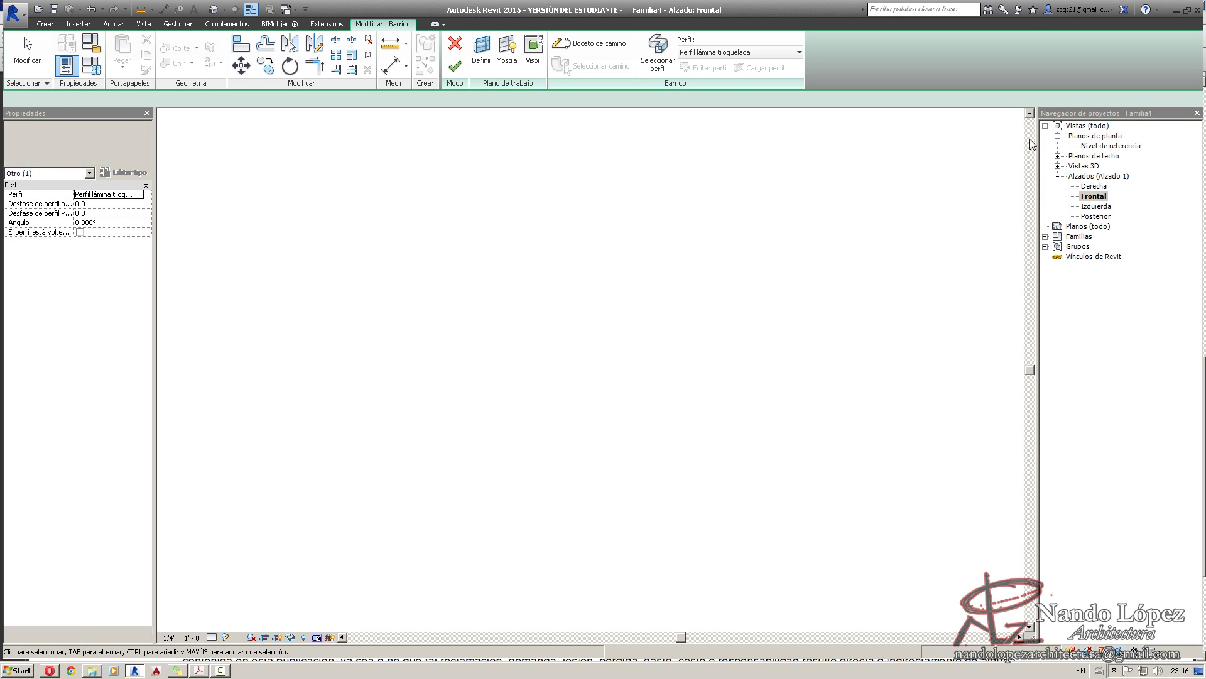
{"action": "scroll", "coordinate": [597, 525], "scroll_direction": "up", "scroll_amount": 5}
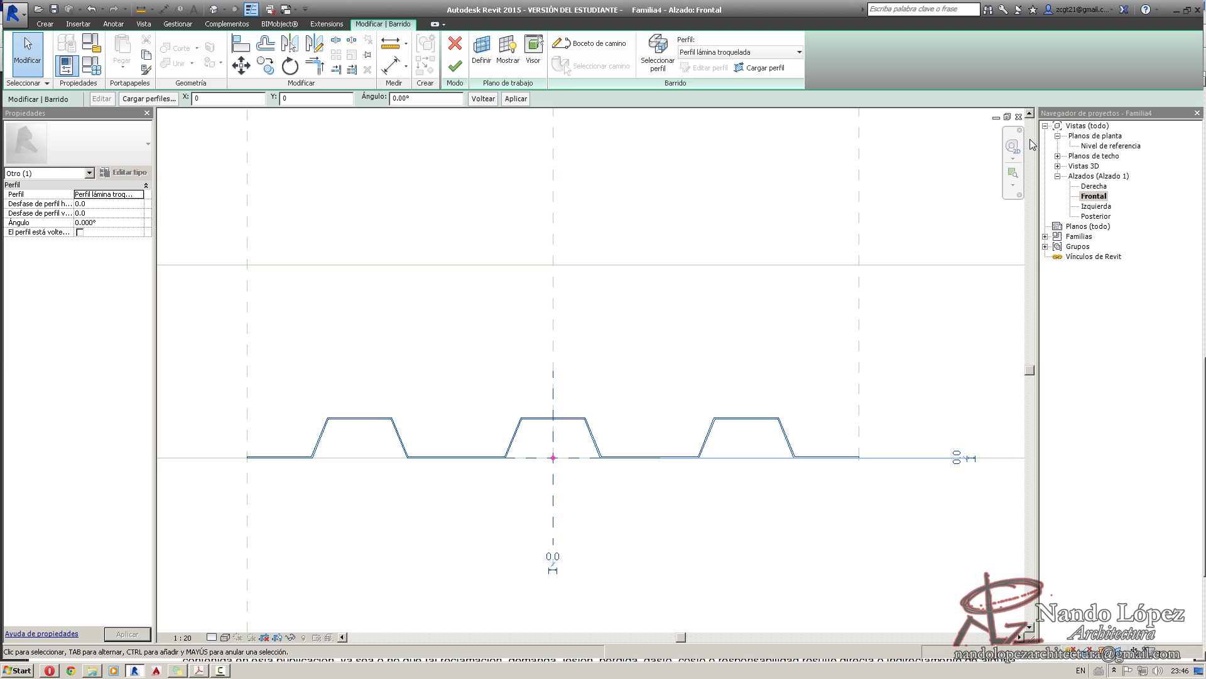
{"action": "scroll", "coordinate": [405, 489], "scroll_direction": "down", "scroll_amount": 2}
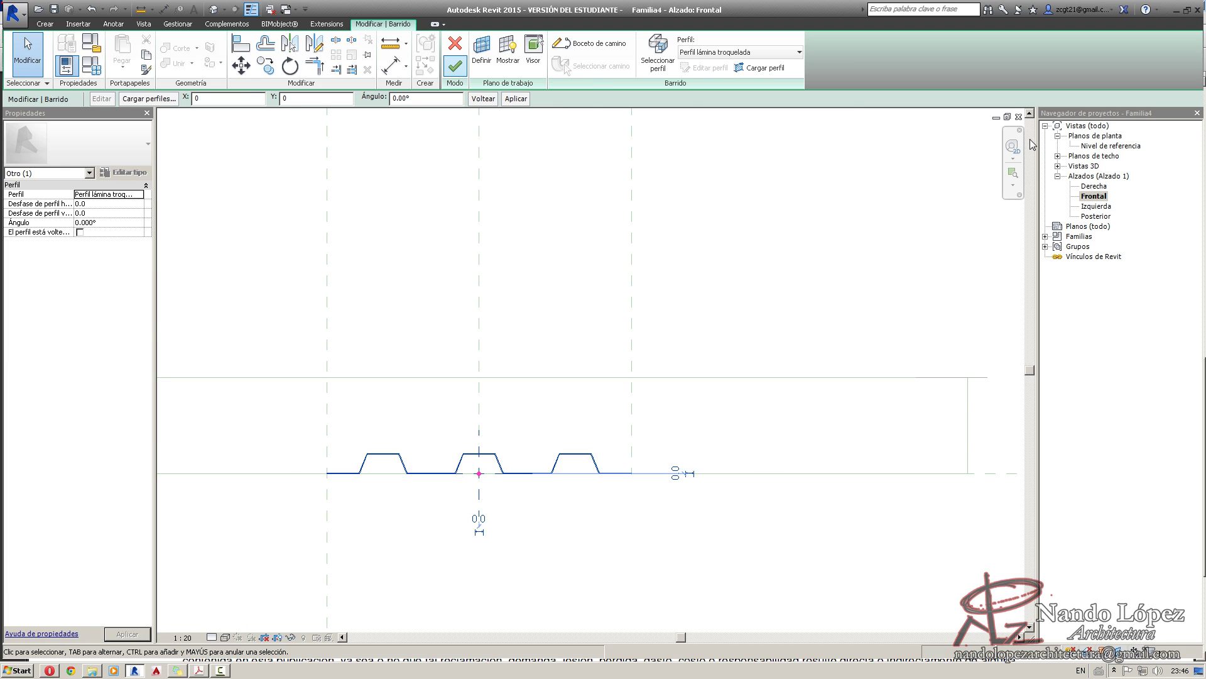
{"action": "left_click", "coordinate": [455, 65]}
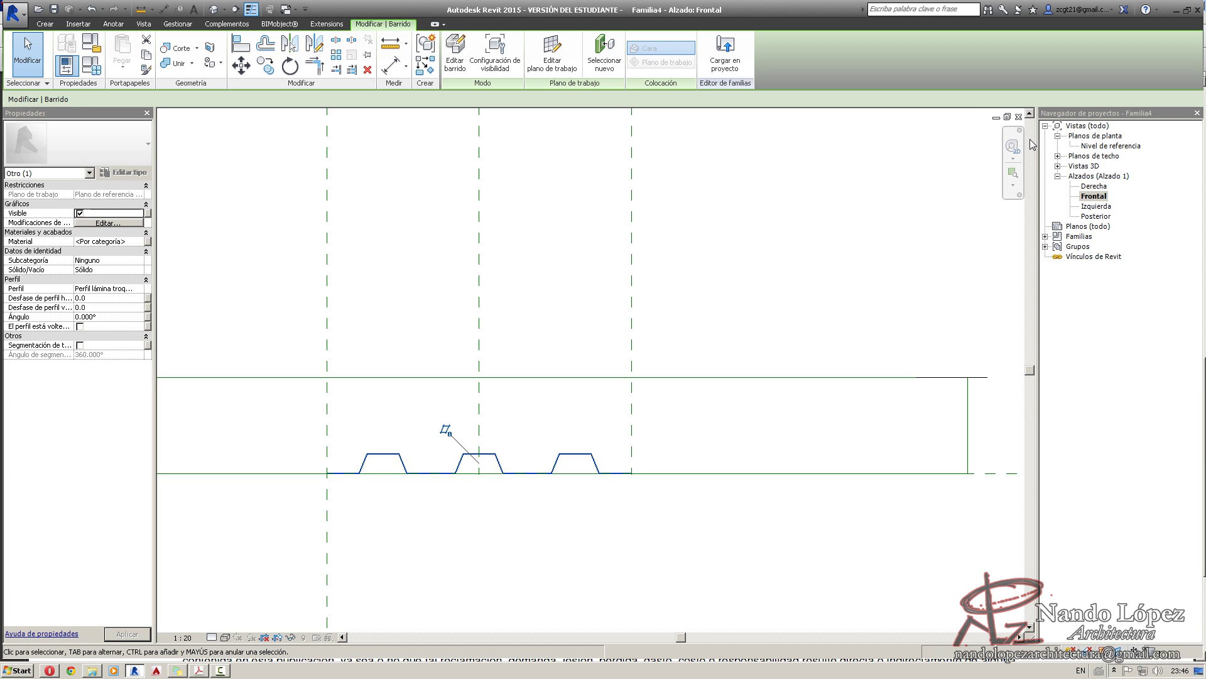
{"action": "key", "text": "Escape"}
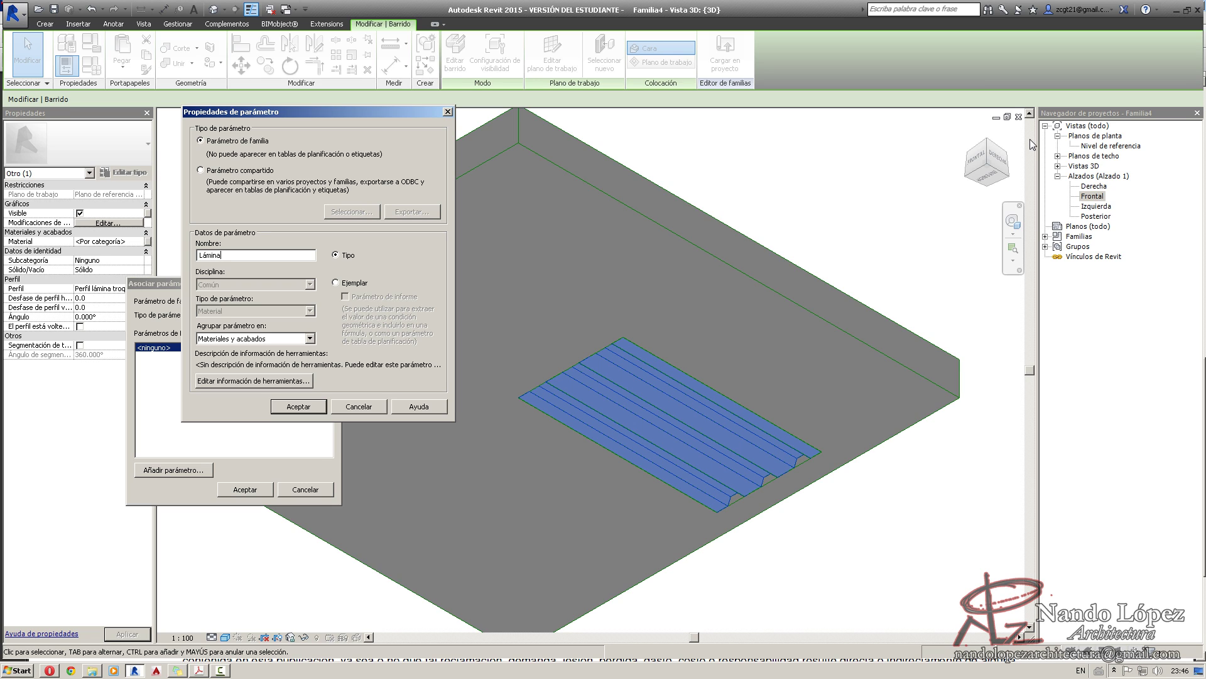
Associate the deck sweep's material with a new type parameter named Lámina, grouped under Materiales y acabados.
{"action": "key", "text": "Return"}
{"action": "key", "text": "Return"}
{"action": "key", "text": "Escape"}
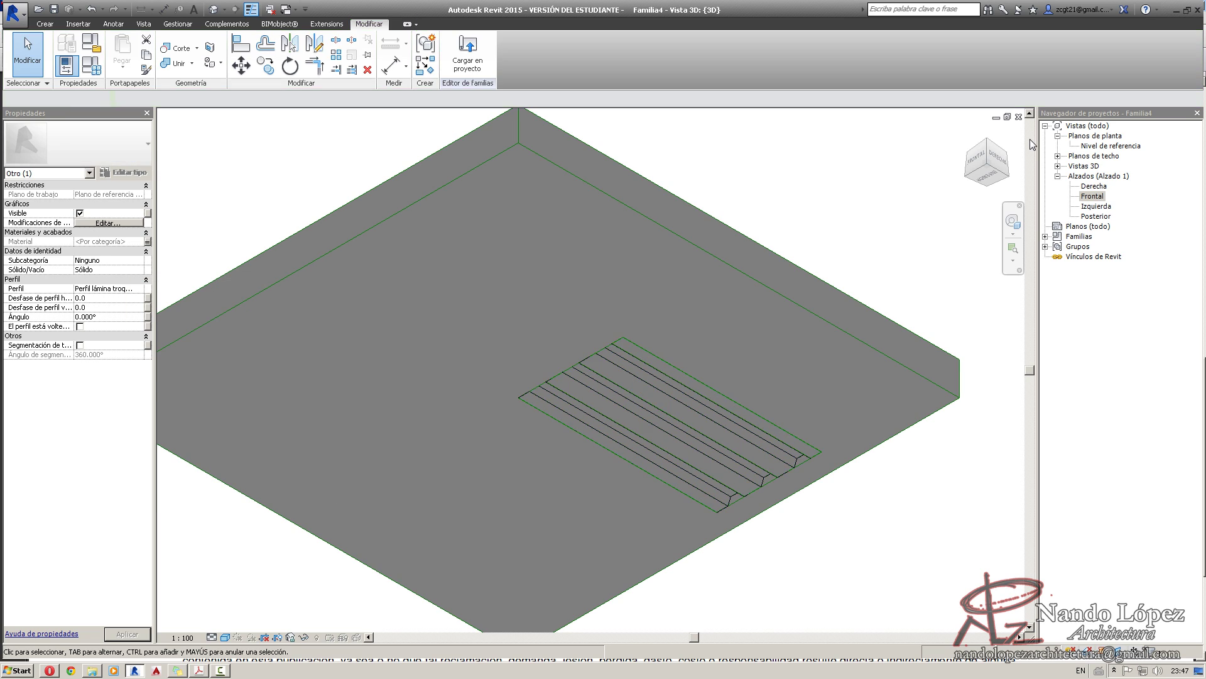
Set the Lámina parameter to the Zinc material from the AEC Metal library, using its rendered appearance for shading.
{"action": "left_click", "coordinate": [91, 65]}
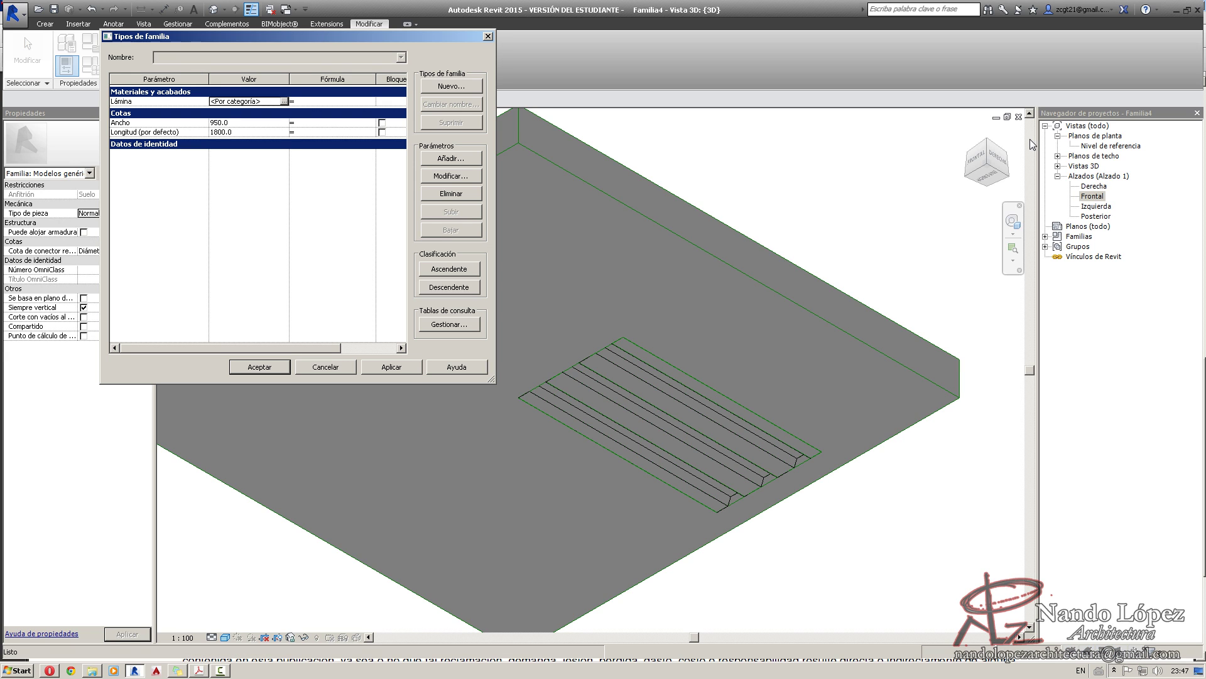
{"action": "left_click", "coordinate": [284, 101]}
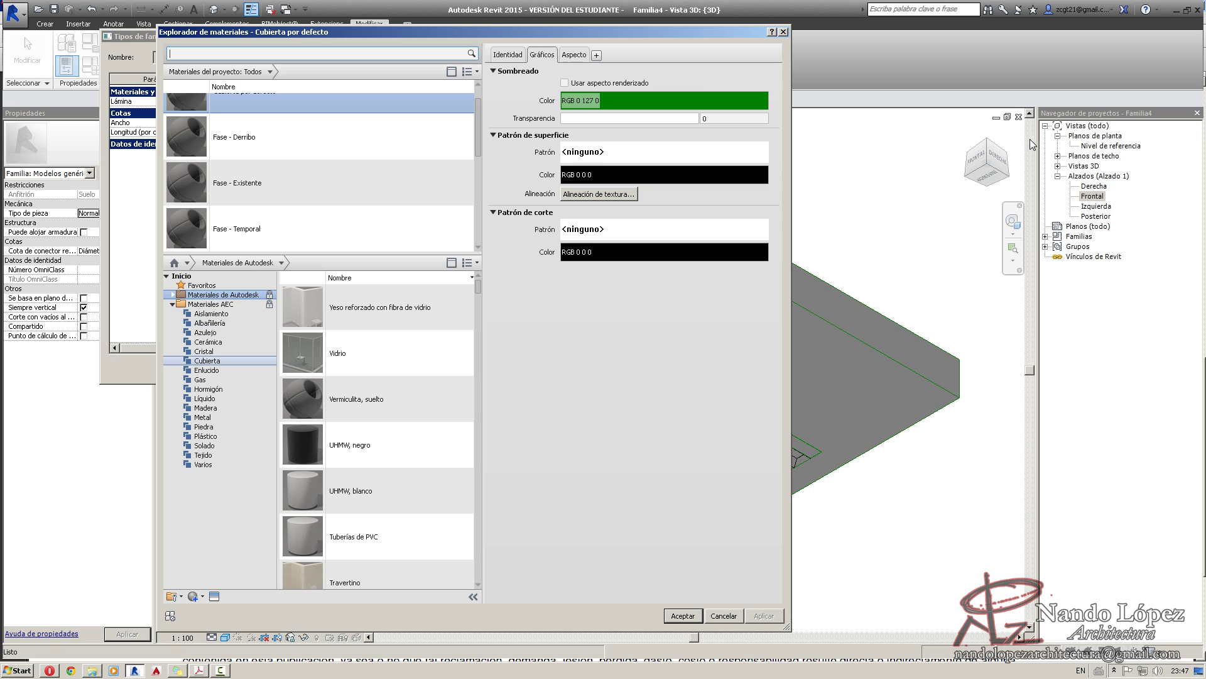
{"action": "left_click", "coordinate": [203, 417]}
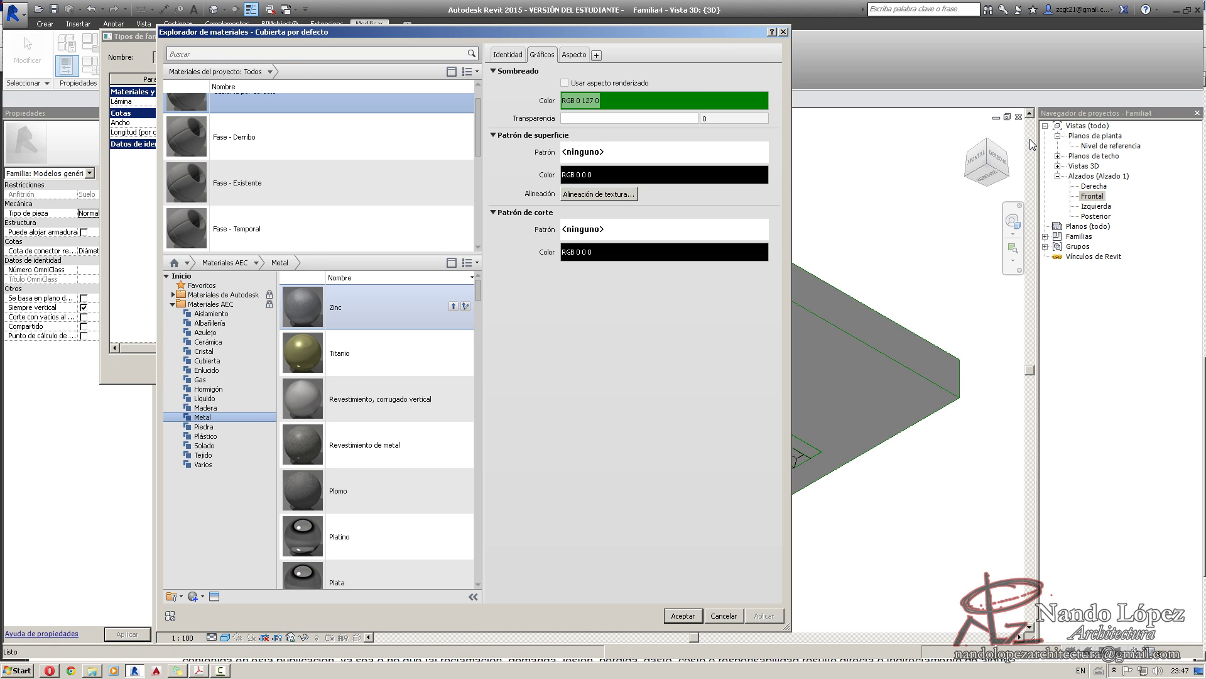
{"action": "left_click", "coordinate": [377, 307]}
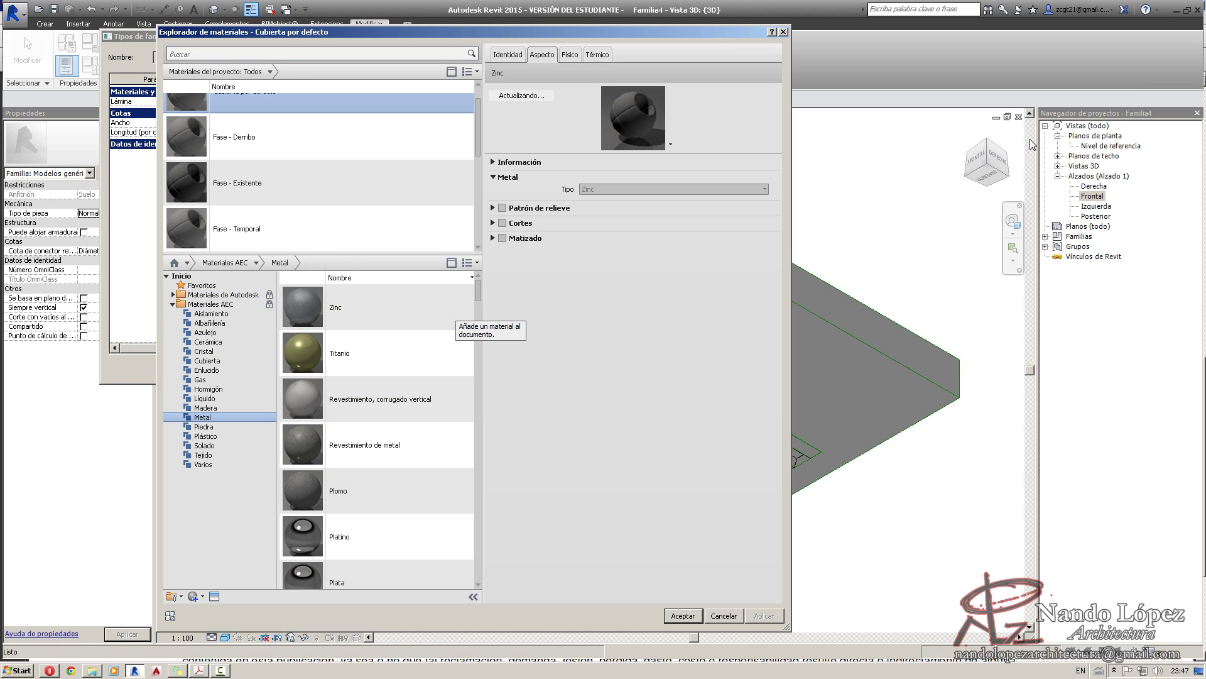
{"action": "left_click", "coordinate": [453, 306]}
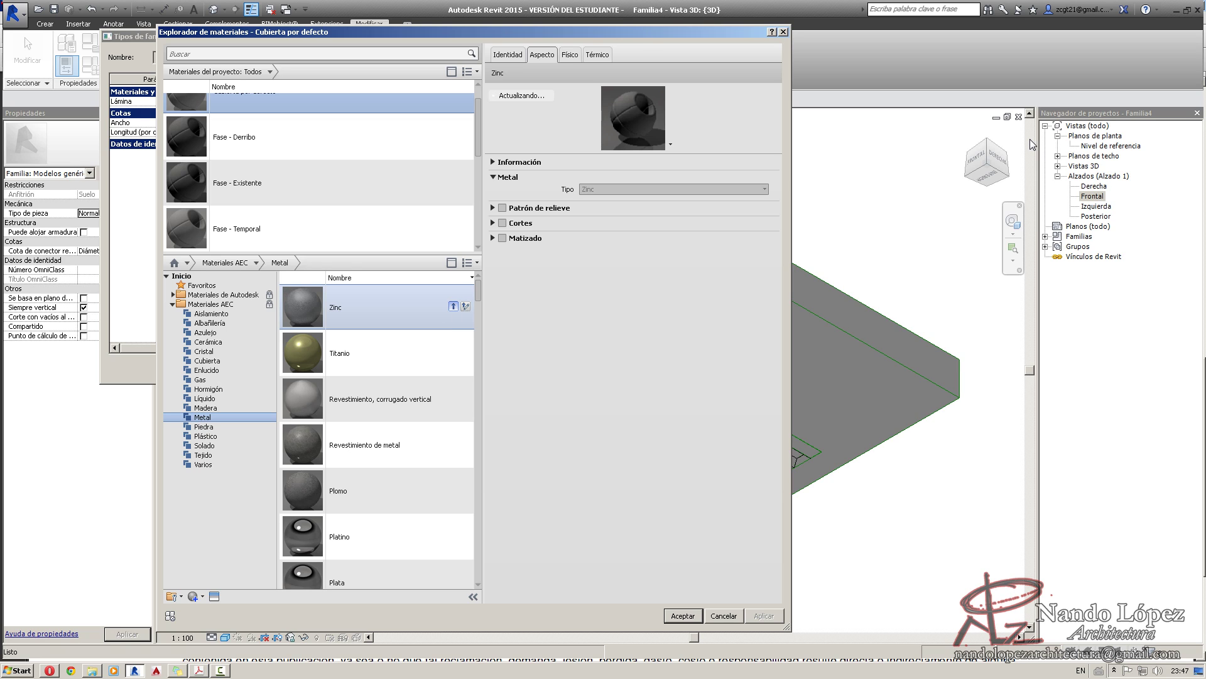
{"action": "left_click", "coordinate": [565, 82]}
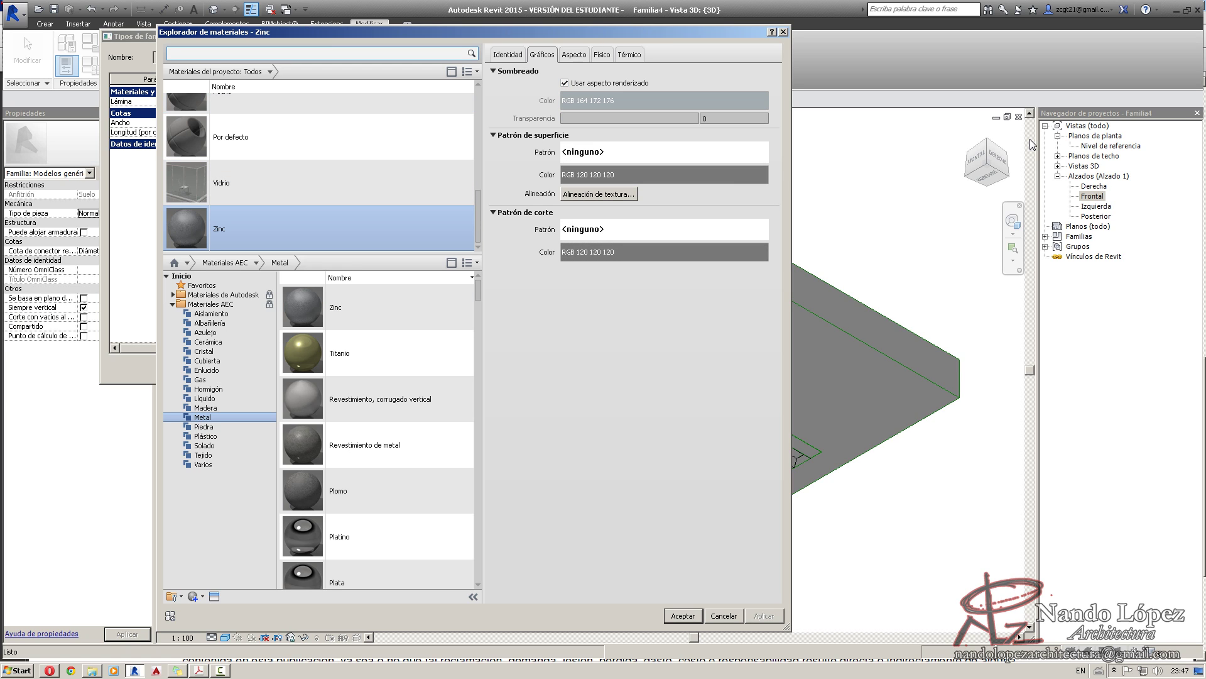
{"action": "left_click", "coordinate": [683, 615]}
{"action": "left_click", "coordinate": [392, 367]}
{"action": "left_click", "coordinate": [260, 367]}
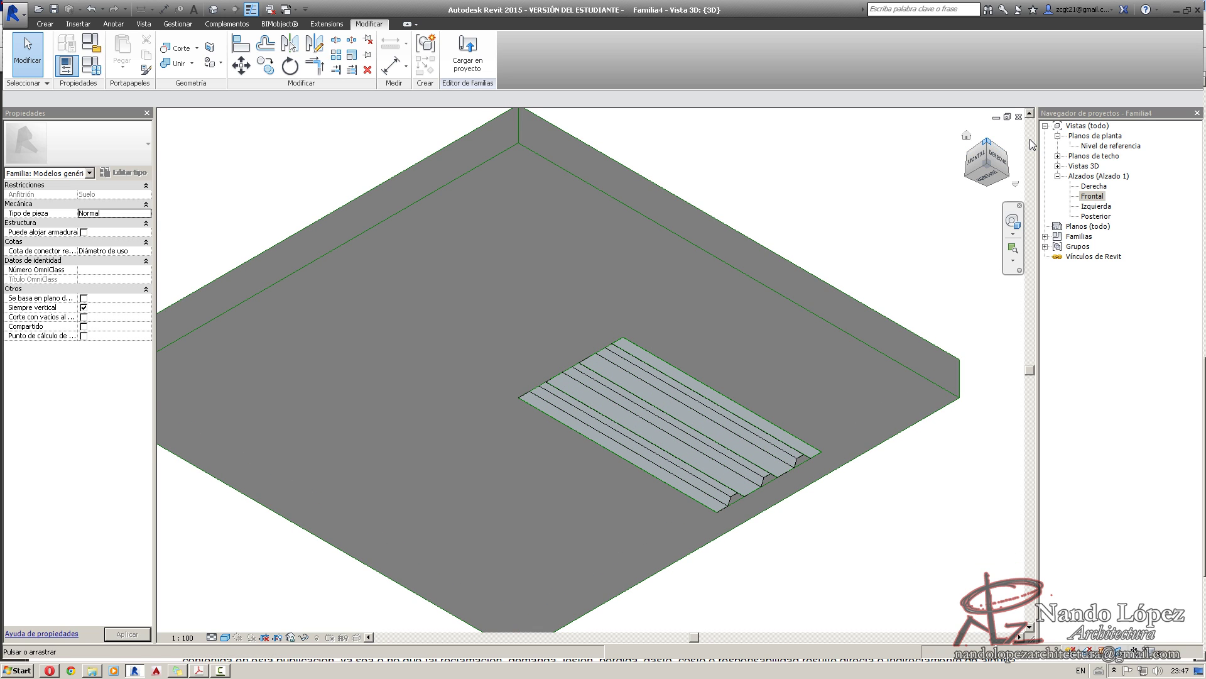
View the model from above in 3D and hide the Suelos category in this view.
{"action": "left_click", "coordinate": [987, 142]}
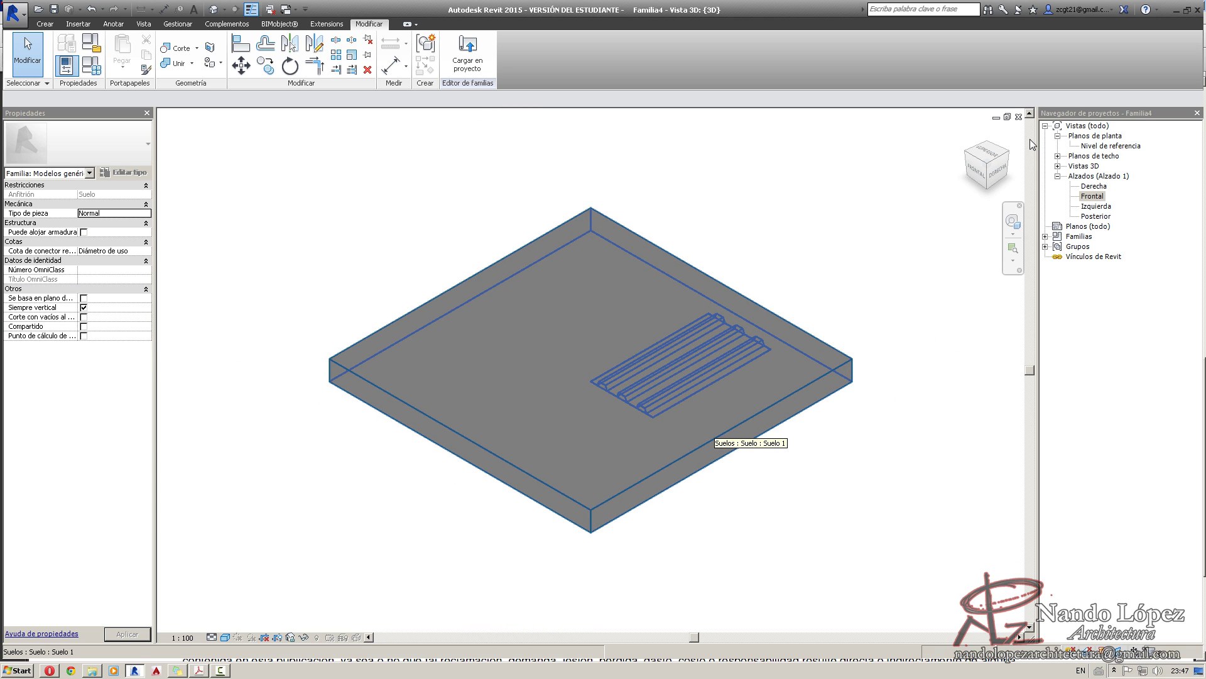
{"action": "key", "text": "v"}
{"action": "key", "text": "v"}
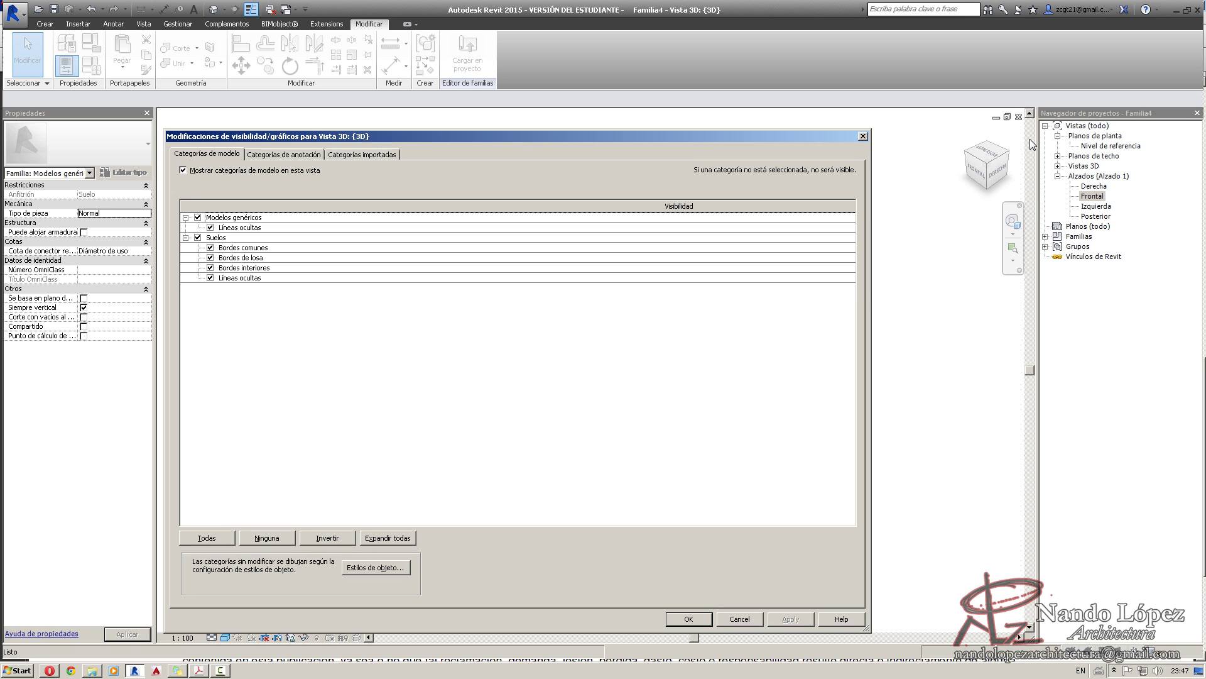
{"action": "left_click", "coordinate": [198, 238]}
{"action": "left_click", "coordinate": [790, 619]}
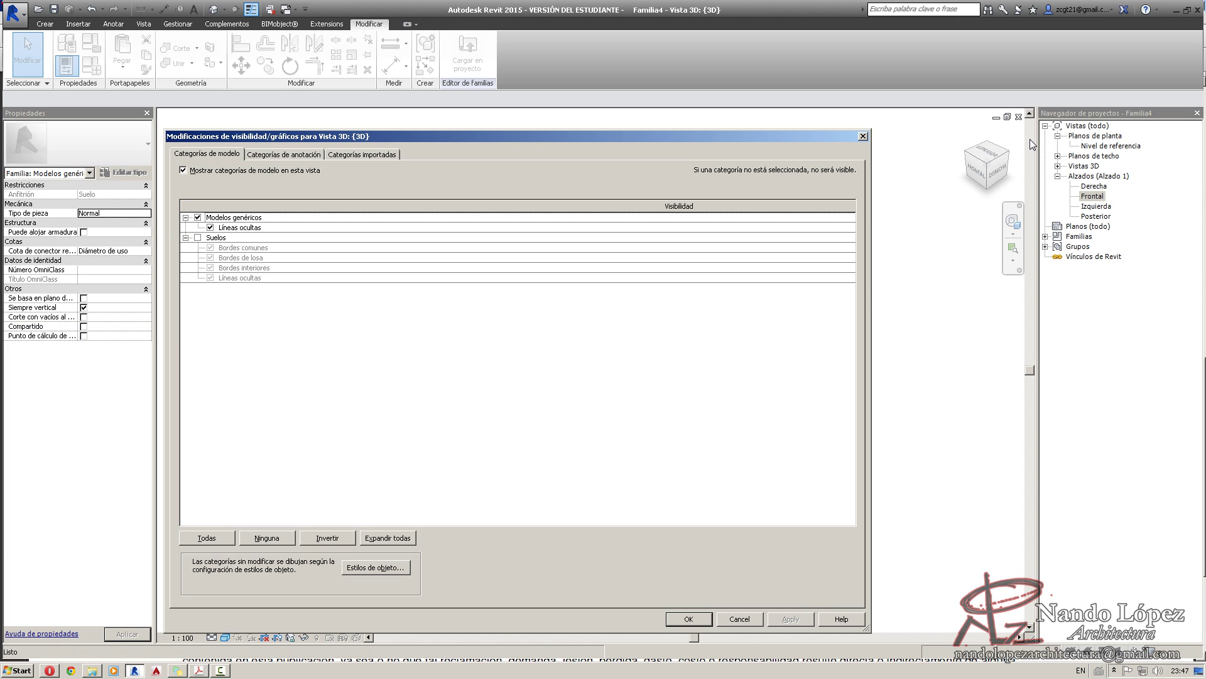
{"action": "left_click", "coordinate": [688, 619]}
Examine the steel deck's corrugated shape in the 3D view and its profile in the Frontal elevation.
{"action": "scroll", "coordinate": [779, 401], "scroll_direction": "up", "scroll_amount": 5}
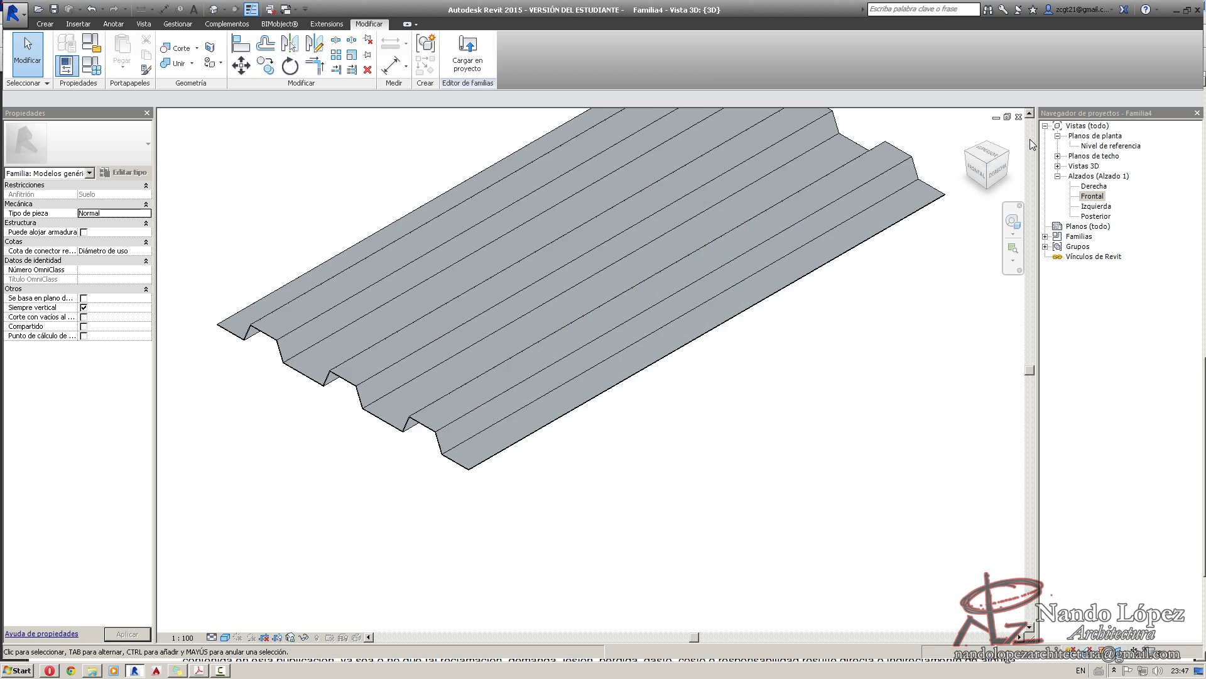
{"action": "middle_click_drag", "start_coordinate": [779, 401], "coordinate": [738, 505]}
{"action": "scroll", "coordinate": [594, 386], "scroll_direction": "down", "scroll_amount": 1}
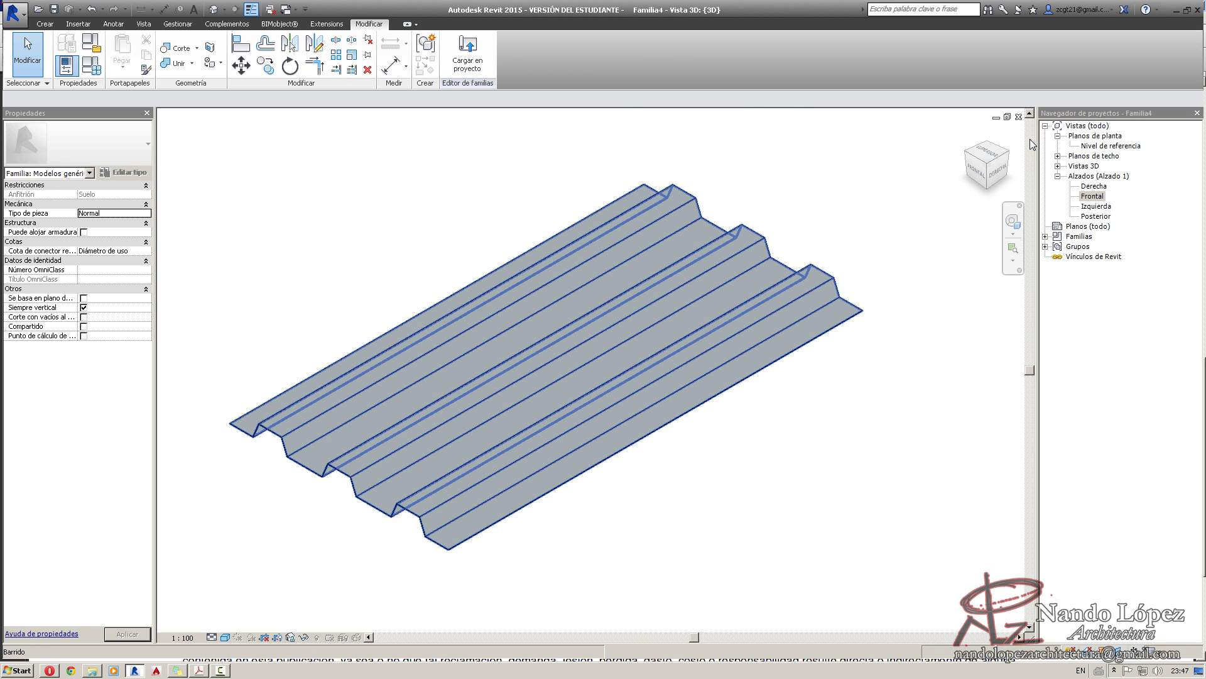
{"action": "scroll", "coordinate": [732, 416], "scroll_direction": "down", "scroll_amount": 2}
{"action": "scroll", "coordinate": [402, 481], "scroll_direction": "up", "scroll_amount": 4}
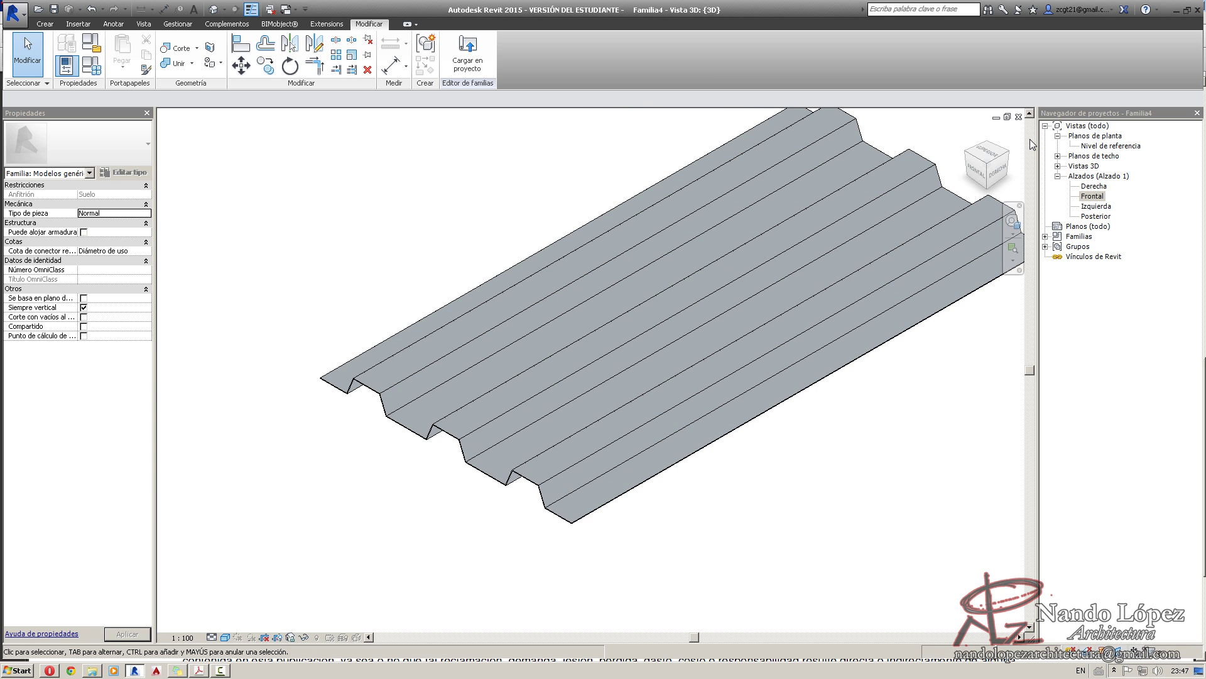
{"action": "middle_click_drag", "start_coordinate": [377, 433], "coordinate": [316, 476]}
{"action": "scroll", "coordinate": [323, 471], "scroll_direction": "down", "scroll_amount": 1}
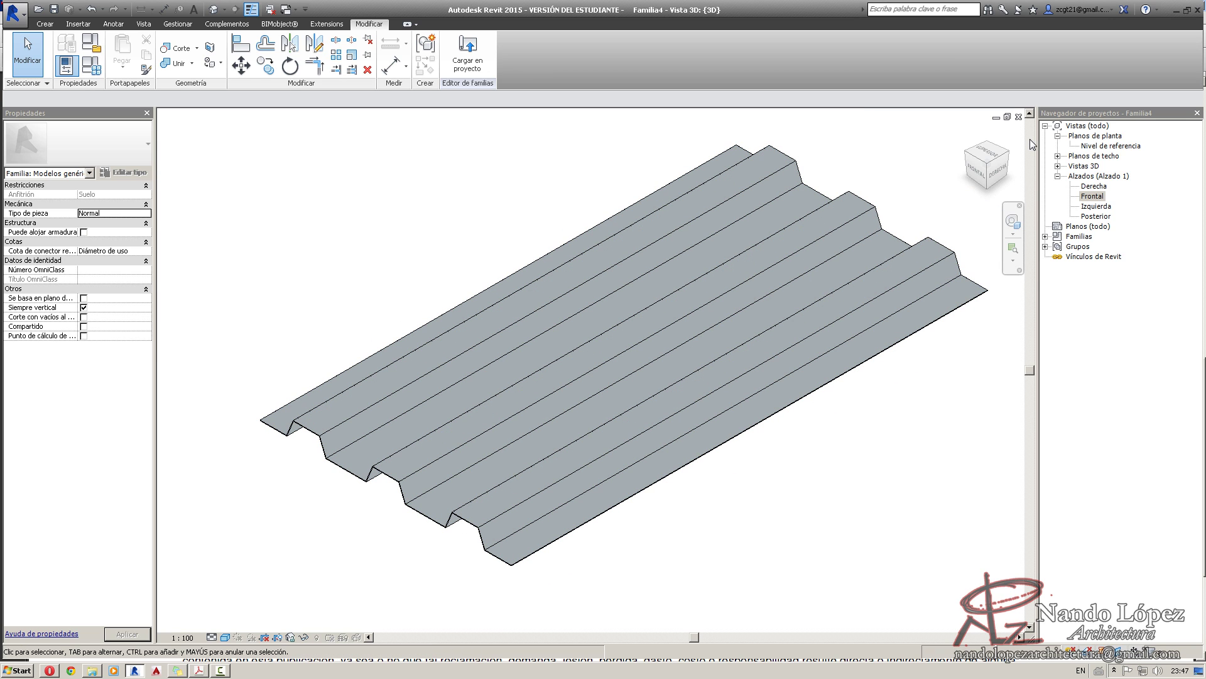
{"action": "double_click", "coordinate": [1092, 196]}
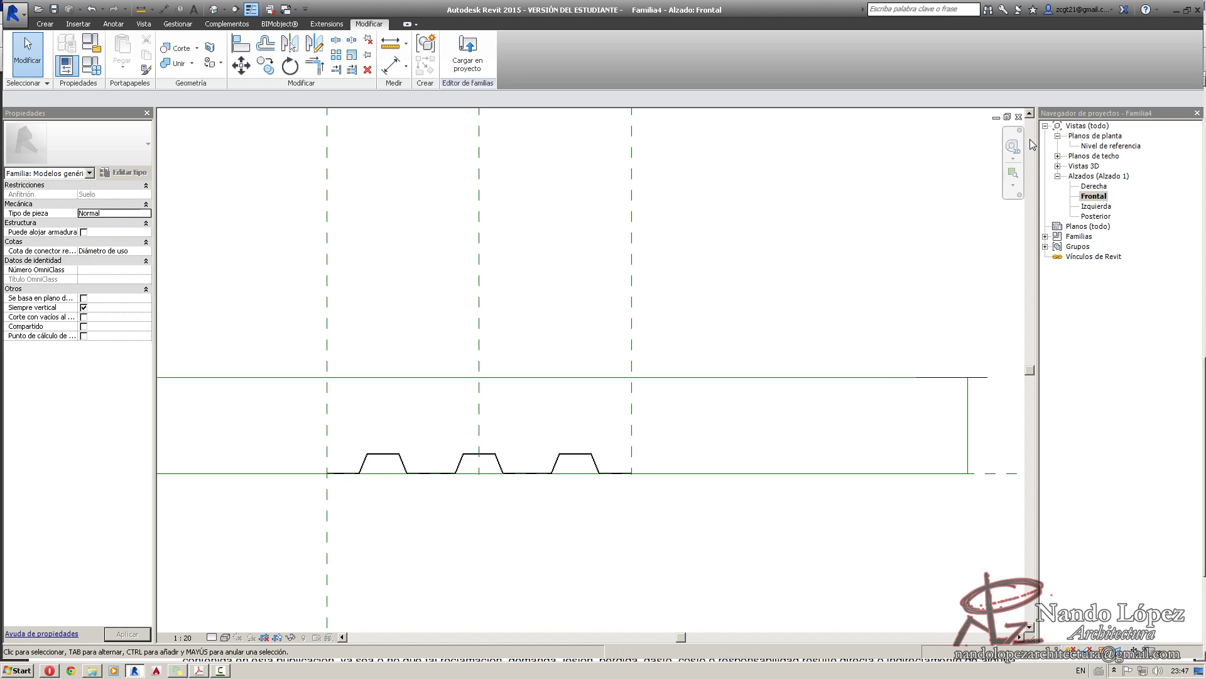
{"action": "scroll", "coordinate": [394, 490], "scroll_direction": "up", "scroll_amount": 3}
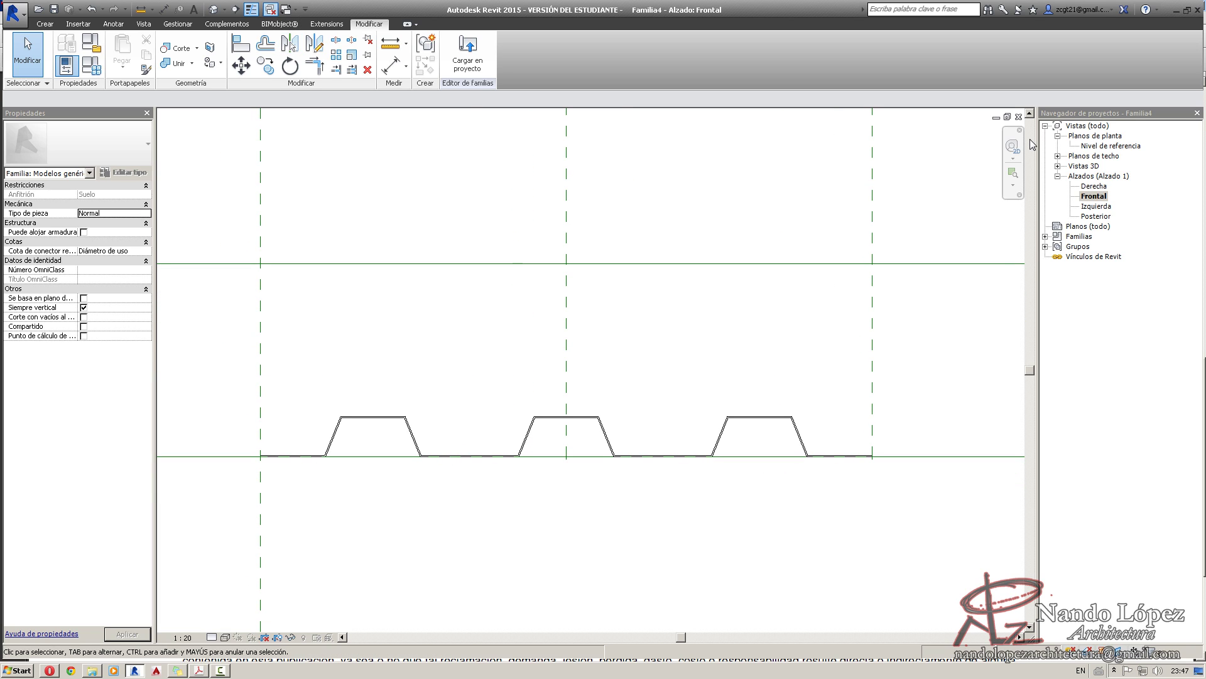
{"action": "left_click", "coordinate": [113, 24]}
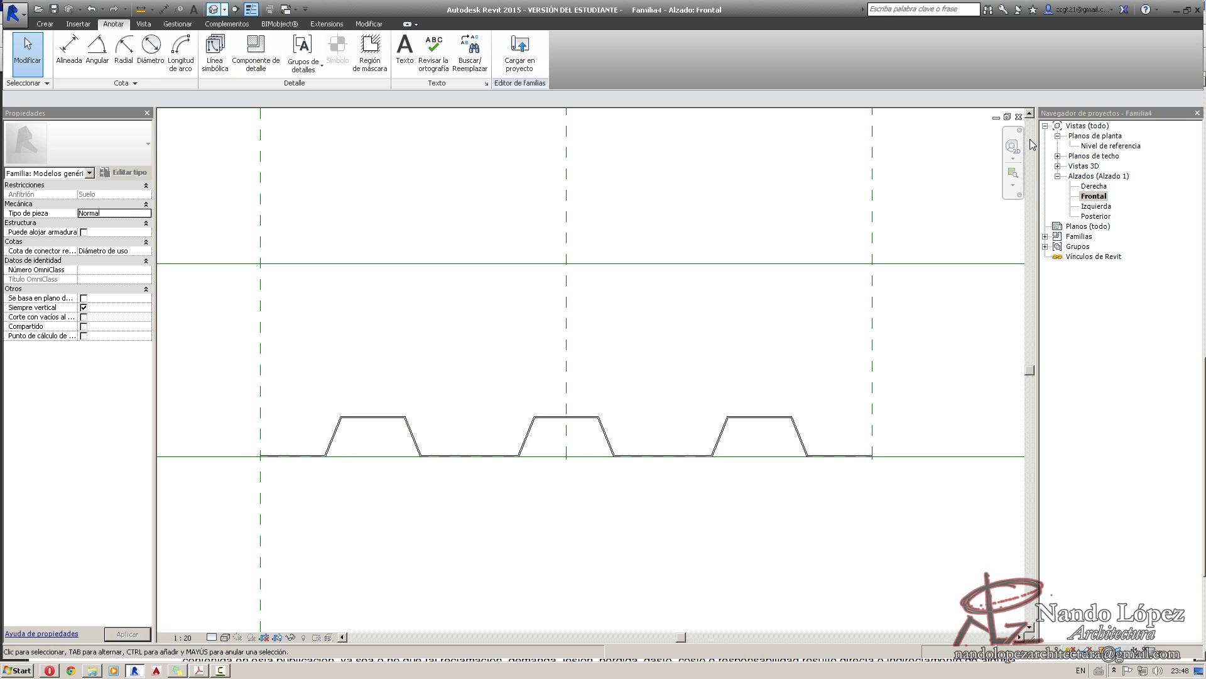
{"action": "left_click", "coordinate": [213, 9]}
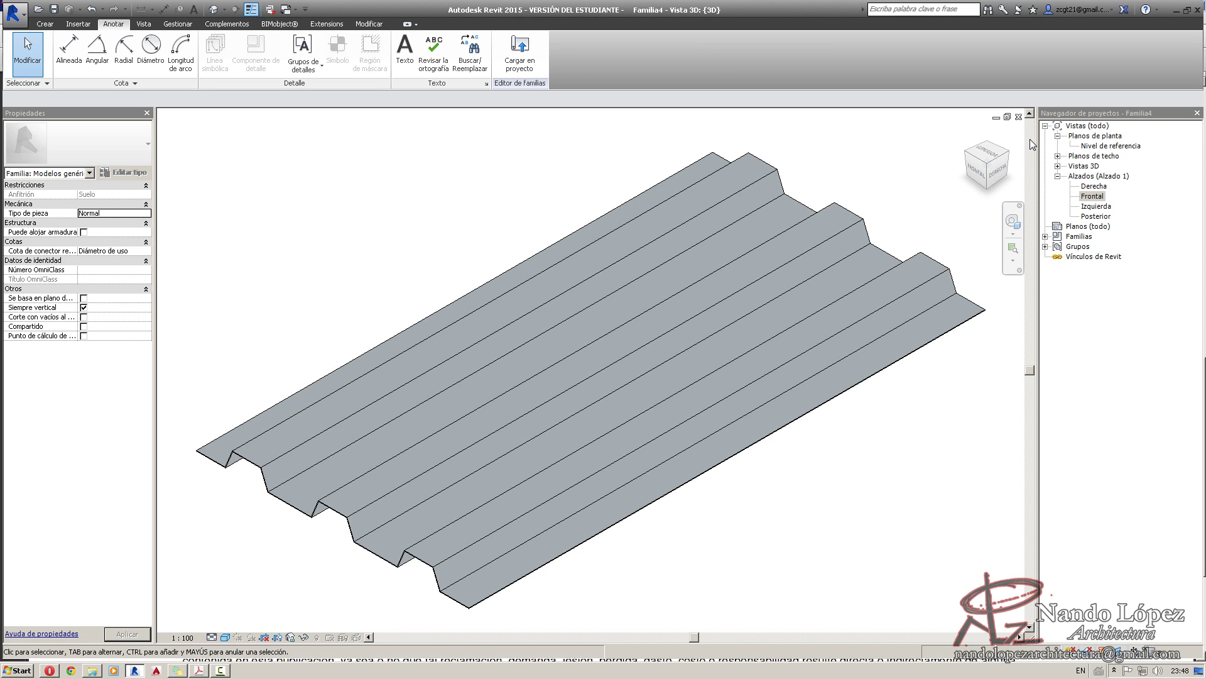
Save the family under the file name Lámina Losacero in the Revit - Documentos folder, replacing the existing file.
{"action": "left_click", "coordinate": [14, 11]}
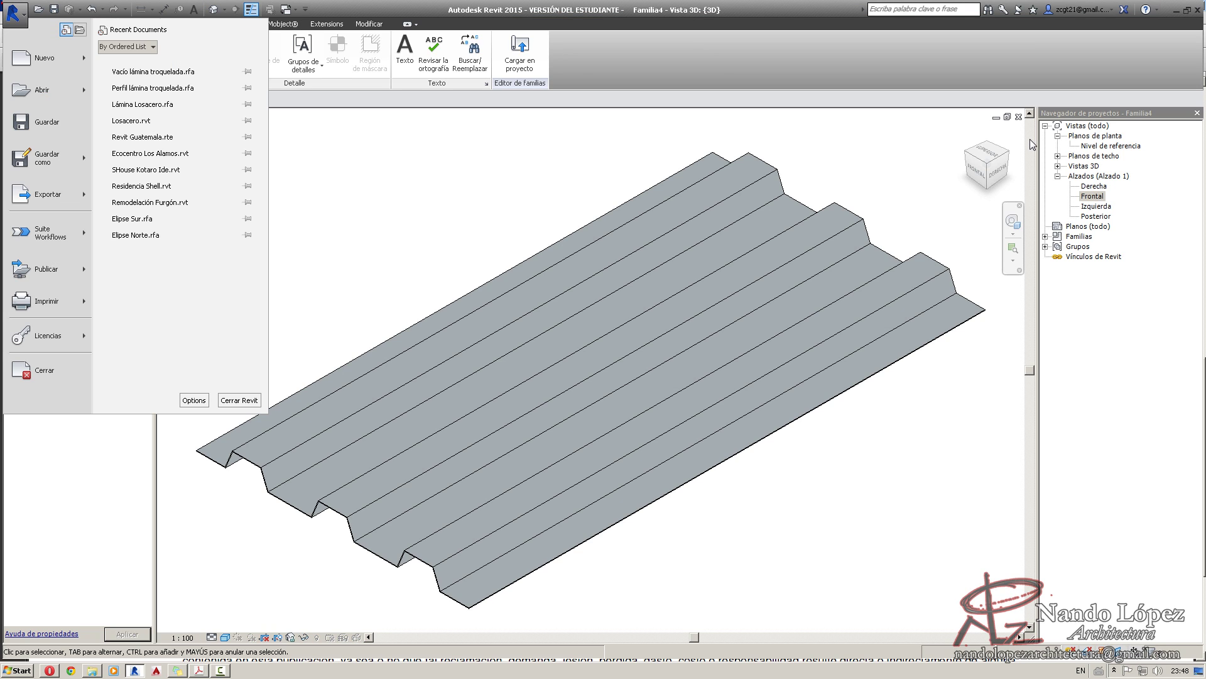
{"action": "mouse_move", "coordinate": [47, 157]}
{"action": "left_click", "coordinate": [157, 124]}
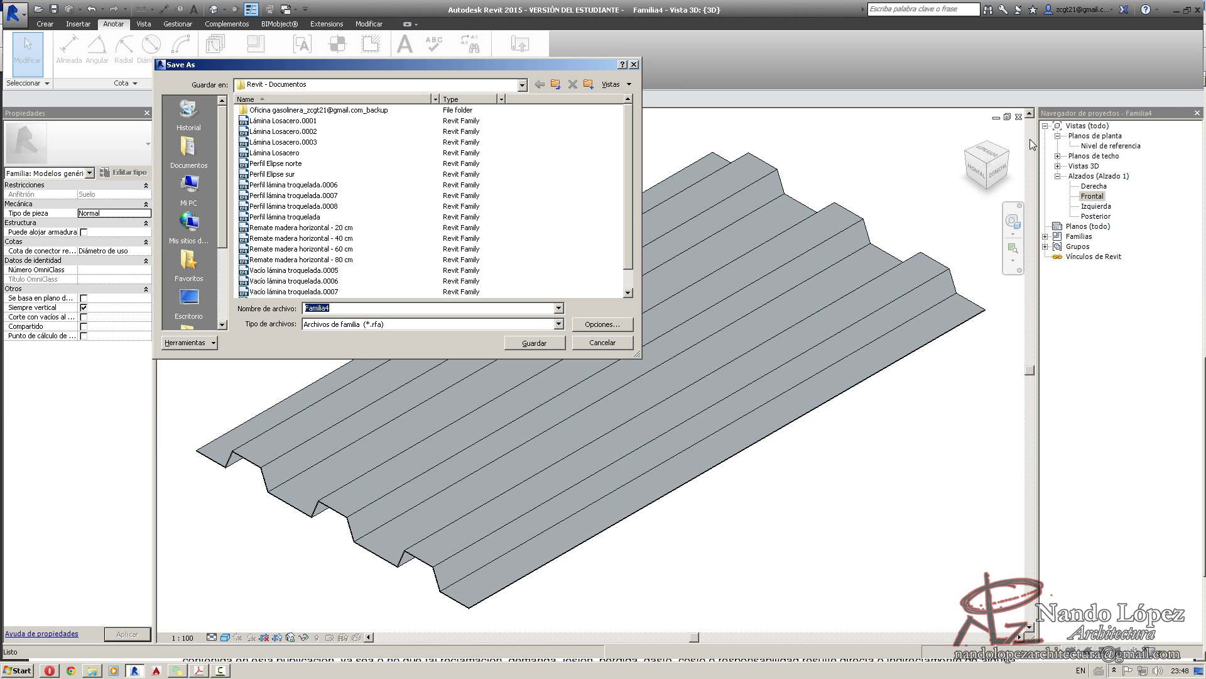
{"action": "left_click", "coordinate": [314, 152]}
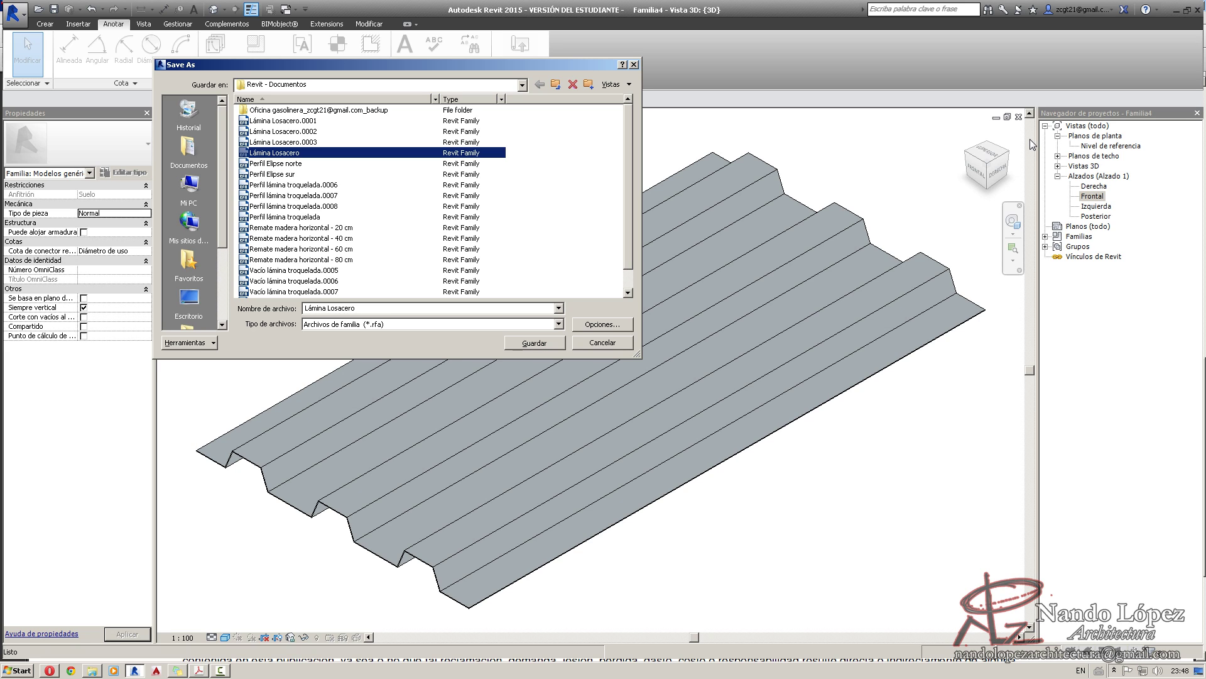
{"action": "left_click", "coordinate": [534, 343]}
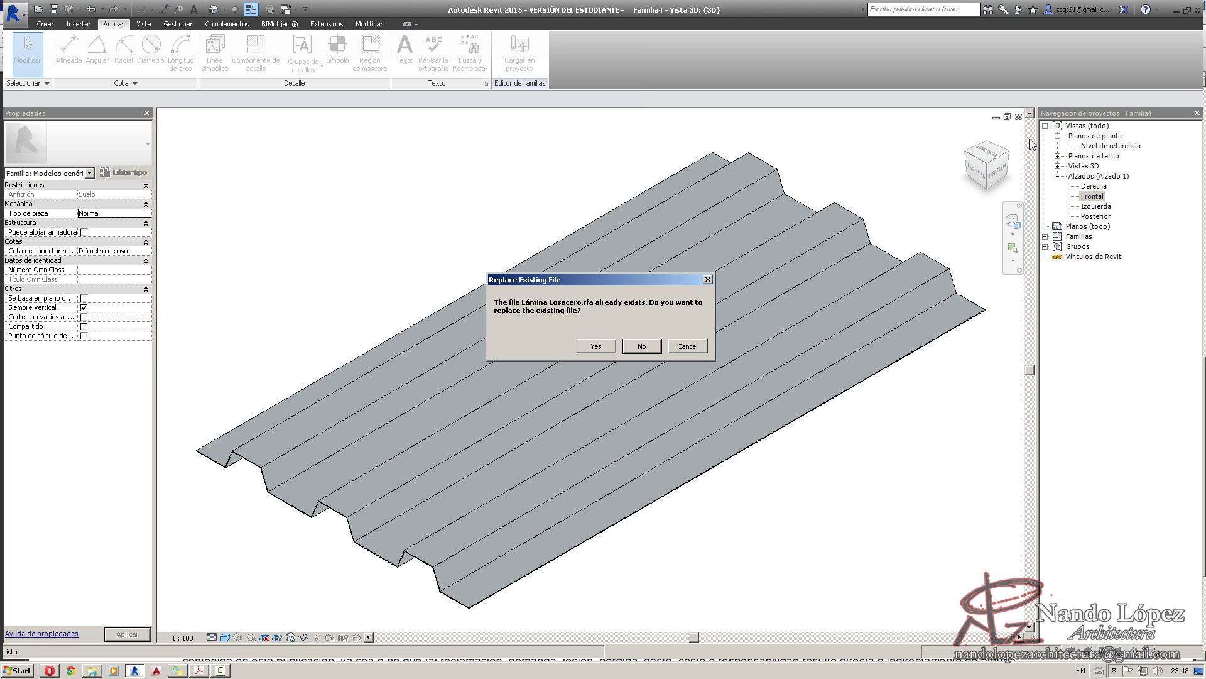
{"action": "key", "text": "Left"}
{"action": "key", "text": "Return"}
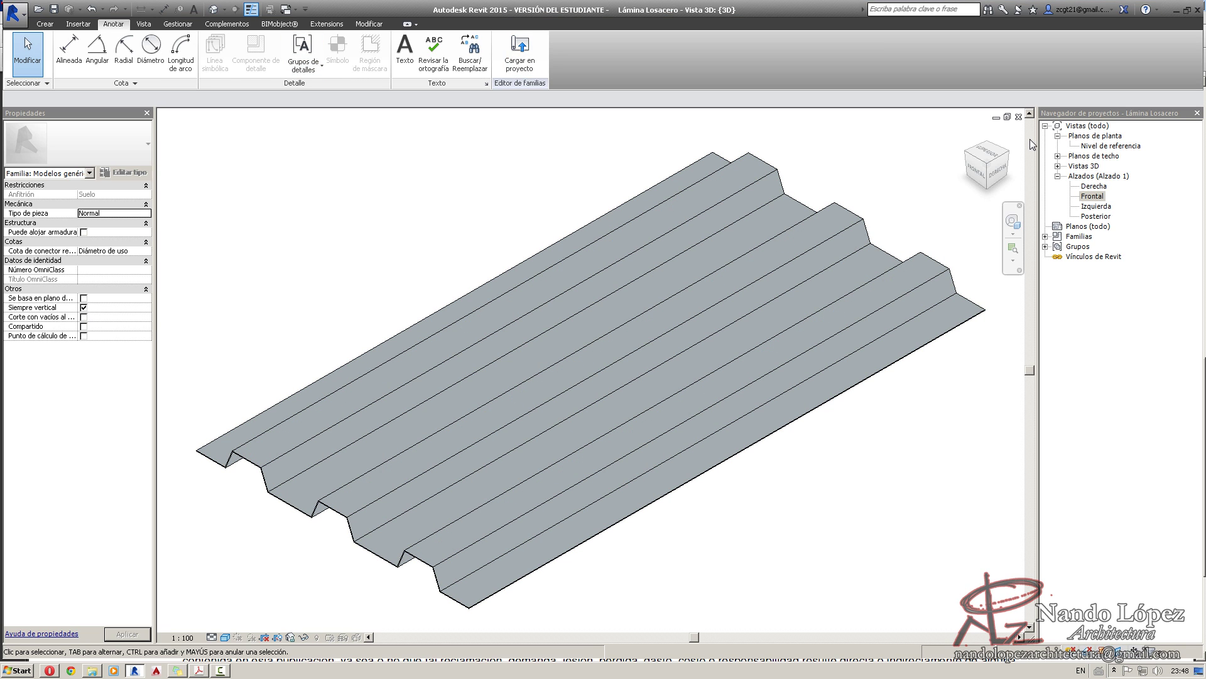
Load the Lámina Losacero family into the Losacero.rvt project and leave component placement without placing an instance.
{"action": "left_click", "coordinate": [519, 53]}
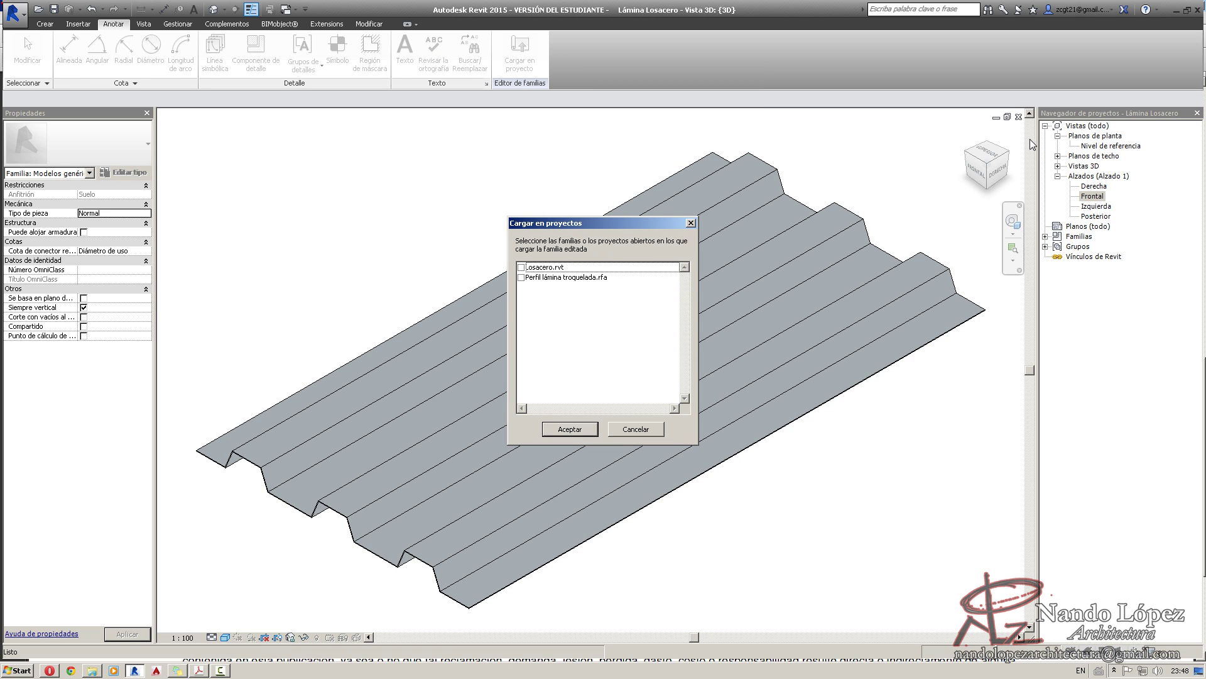
{"action": "key", "text": "space"}
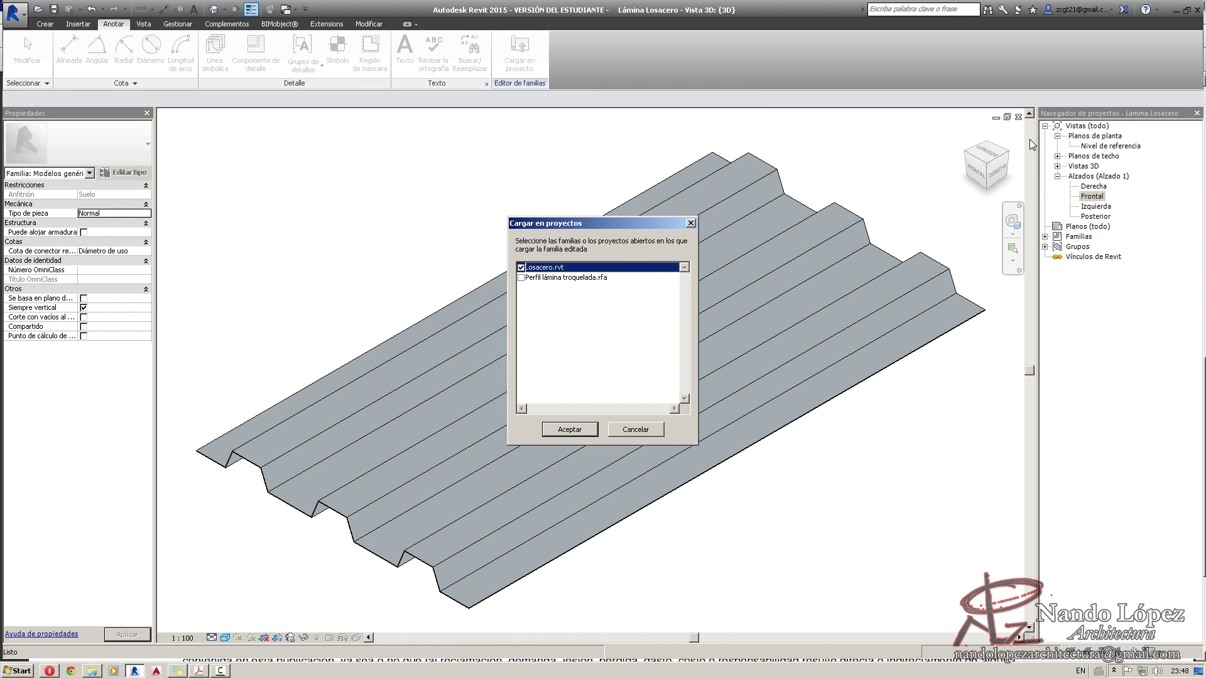
{"action": "key", "text": "Tab"}
{"action": "key", "text": "Return"}
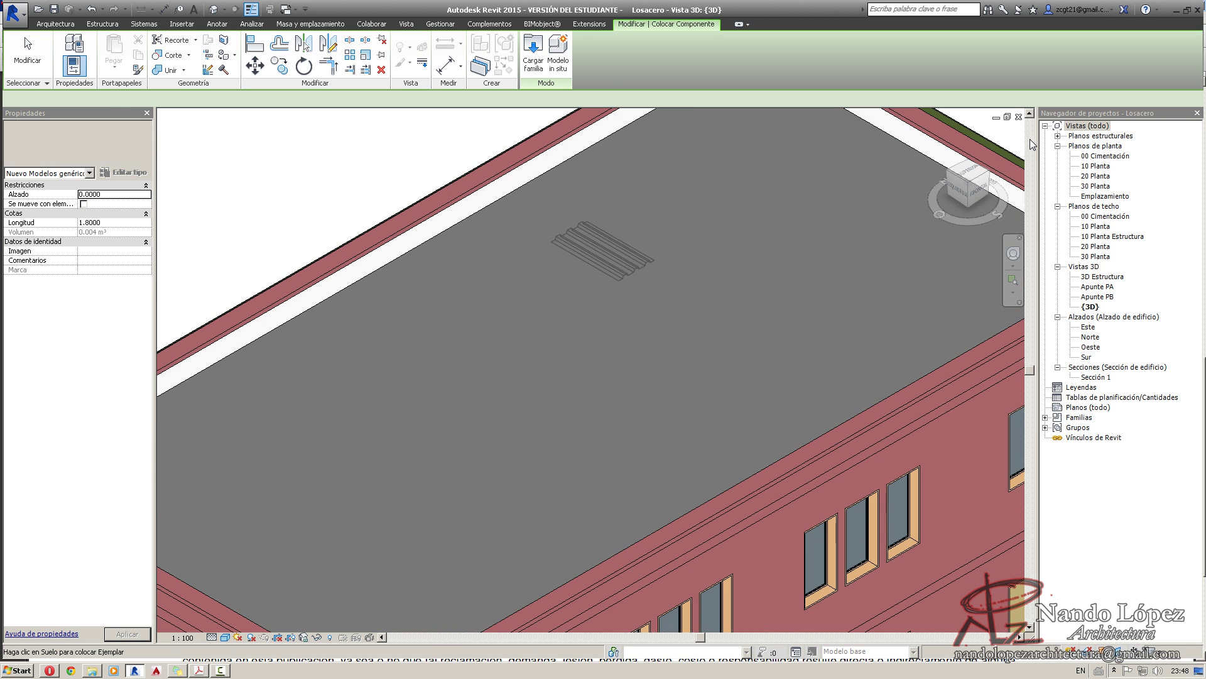
{"action": "scroll", "coordinate": [607, 292], "scroll_direction": "down", "scroll_amount": 3}
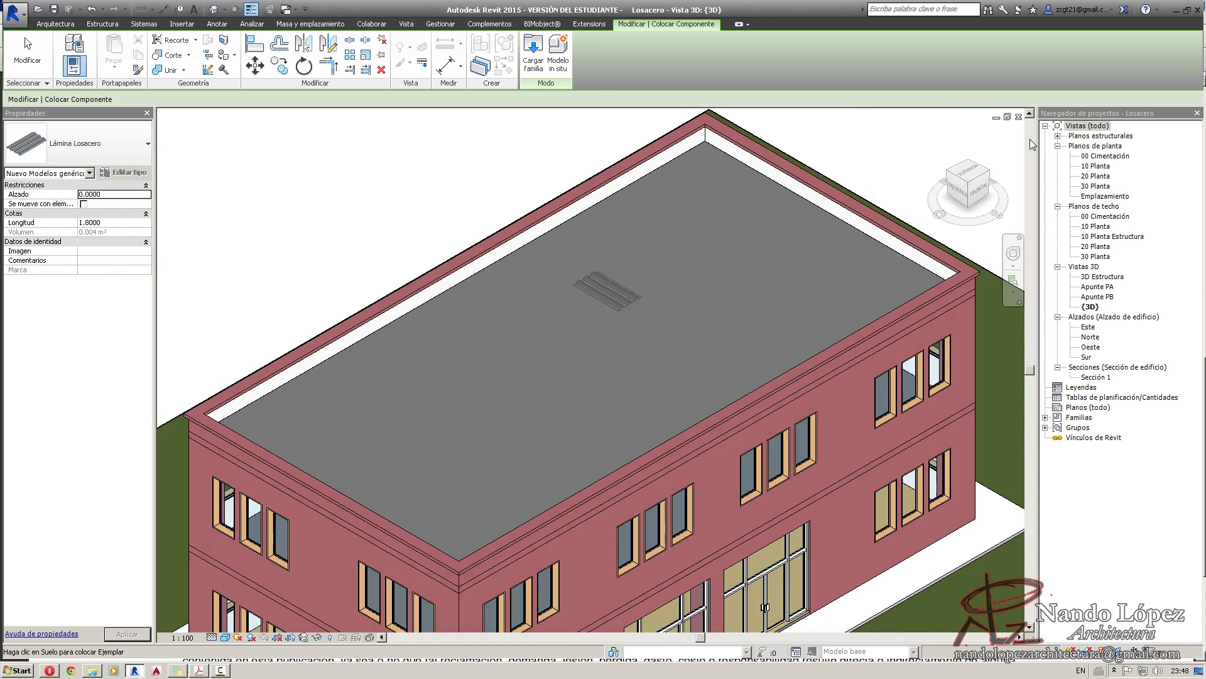
{"action": "middle_click_drag", "start_coordinate": [607, 293], "coordinate": [582, 220]}
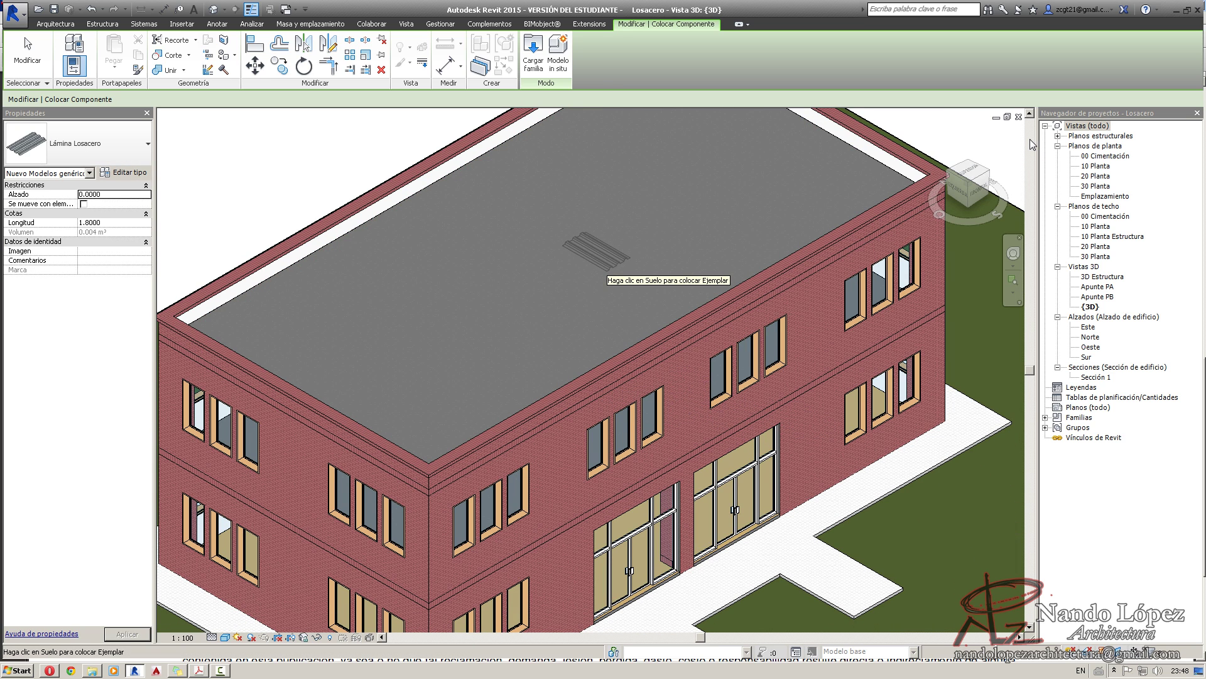
{"action": "key", "text": "Escape"}
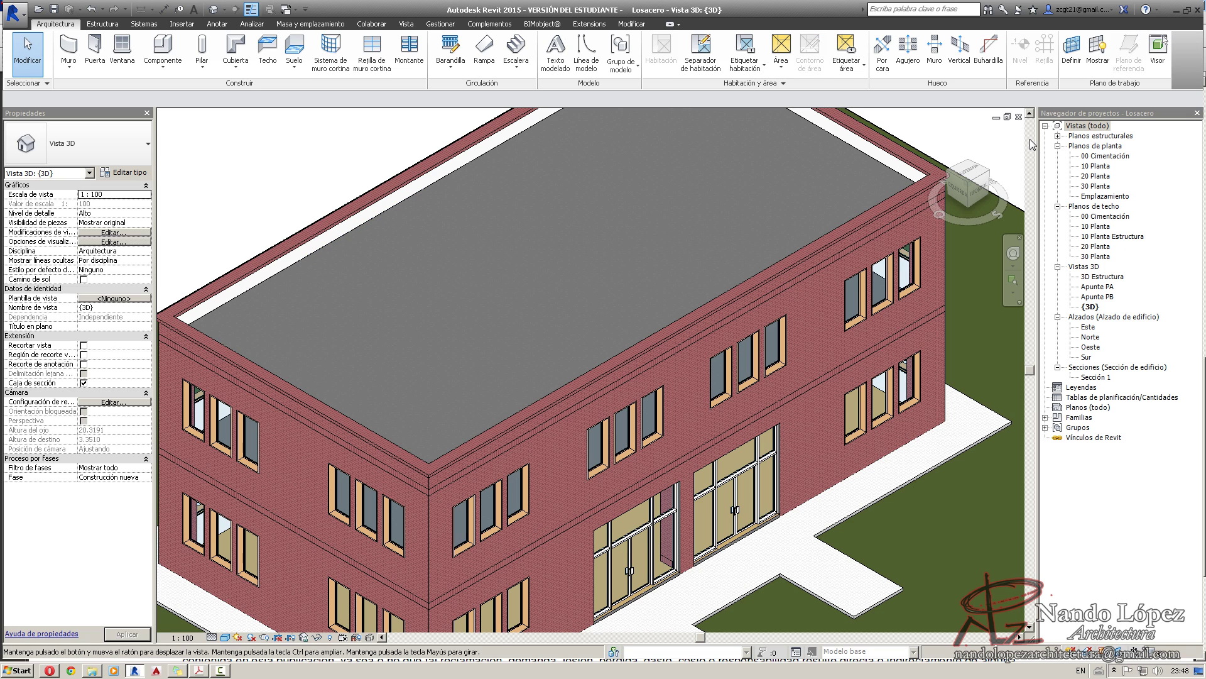
Fit the whole building in the 3D view and open the 10 Planta Estructura ceiling plan.
{"action": "key", "text": "z"}
{"action": "key", "text": "f"}
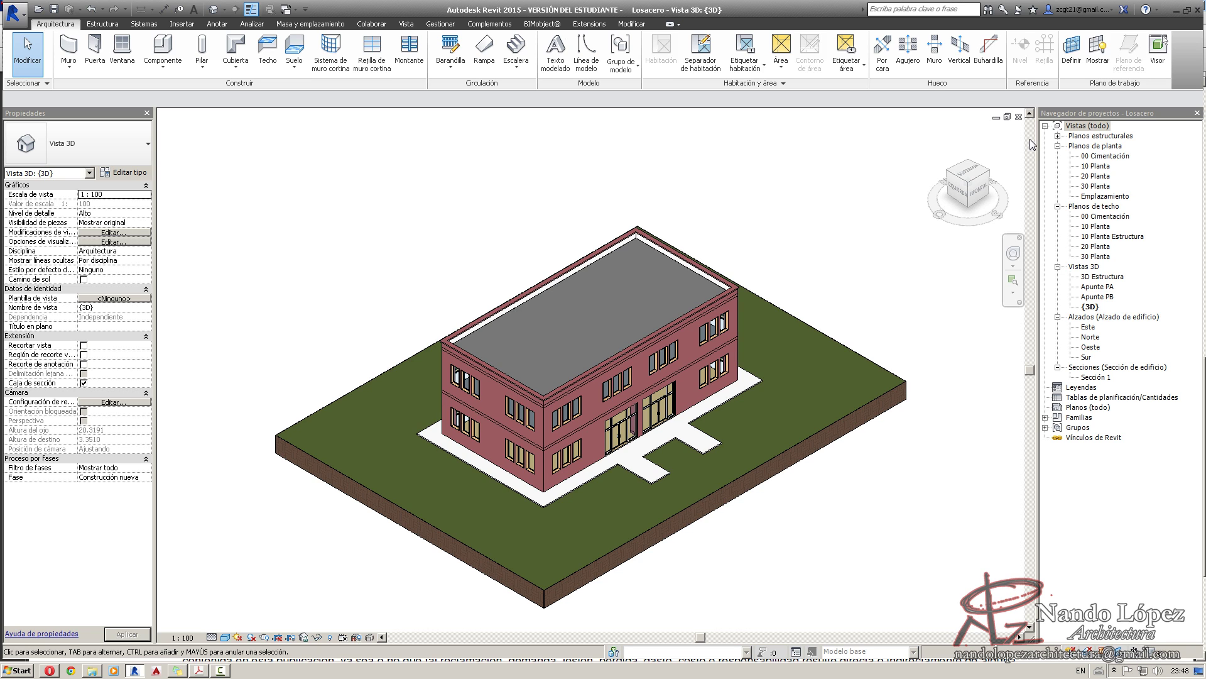
{"action": "double_click", "coordinate": [1112, 236]}
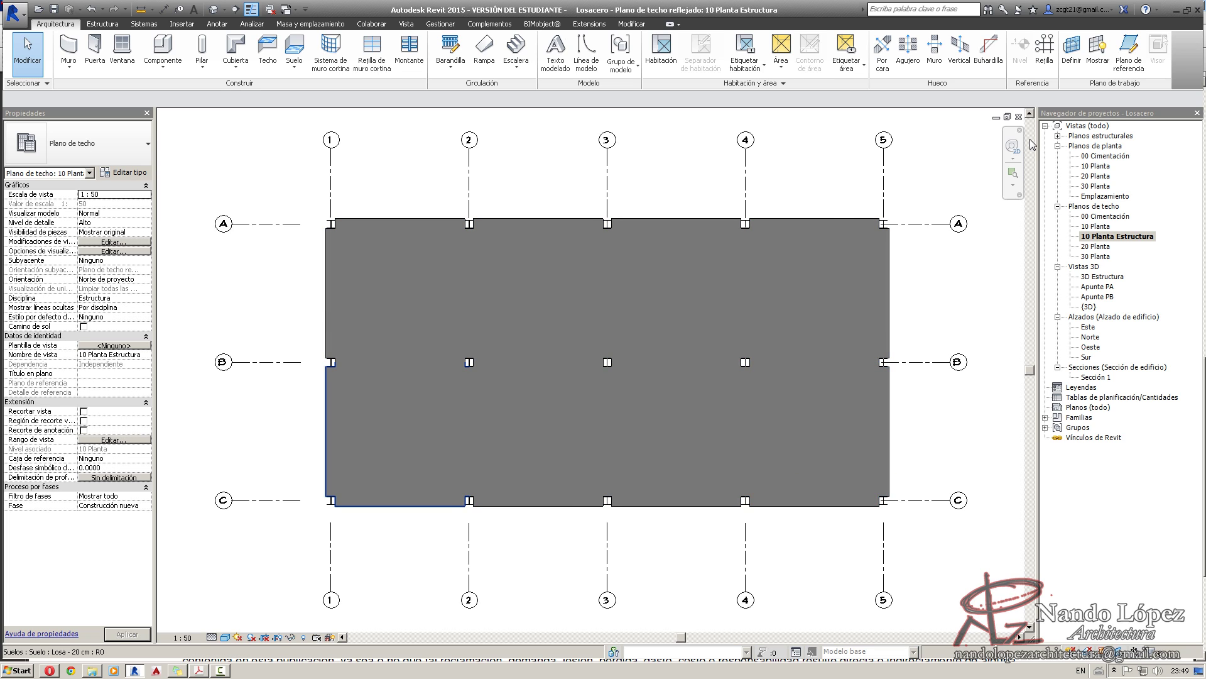
Place a Lámina Losacero component on the slab near the column at grids C and 1.
{"action": "scroll", "coordinate": [344, 490], "scroll_direction": "up", "scroll_amount": 2}
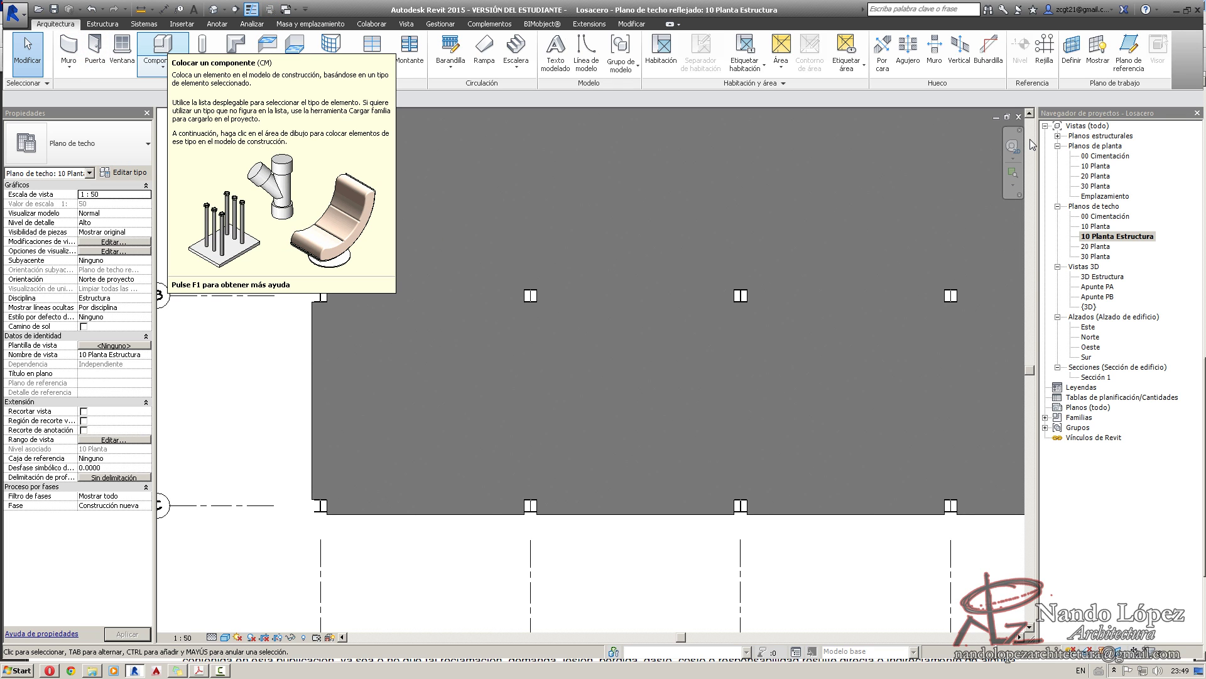
{"action": "left_click", "coordinate": [162, 48]}
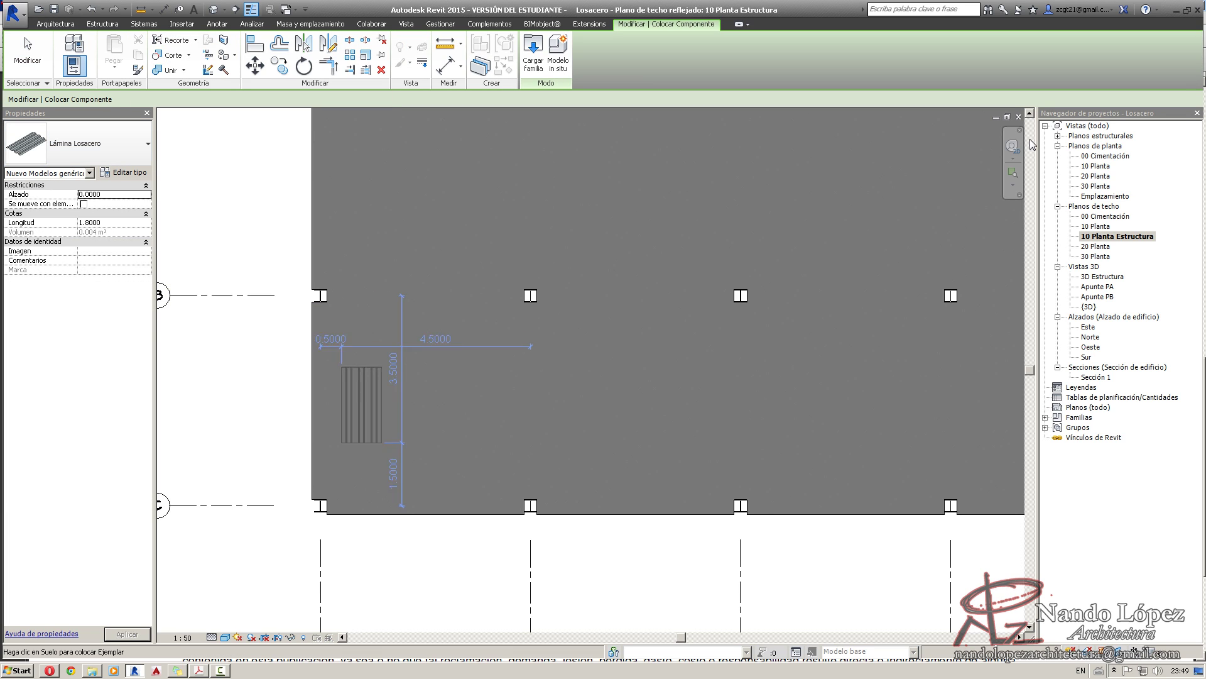
{"action": "scroll", "coordinate": [371, 452], "scroll_direction": "up", "scroll_amount": 5}
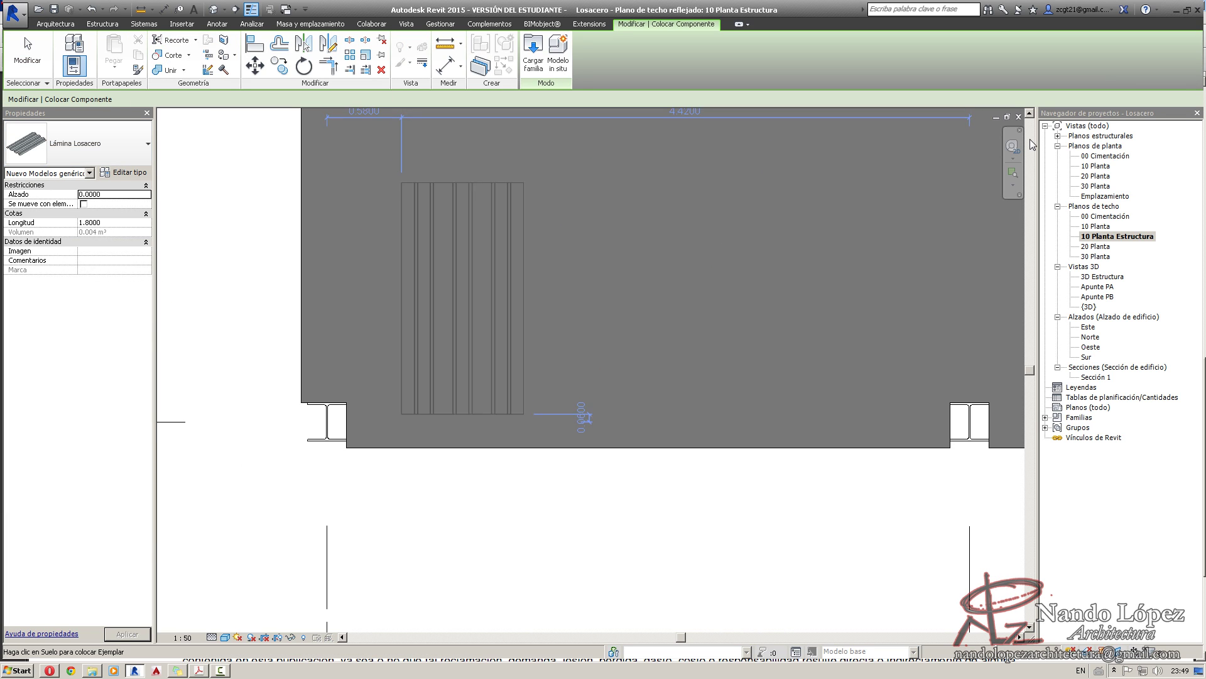
{"action": "scroll", "coordinate": [402, 415], "scroll_direction": "up", "scroll_amount": 2}
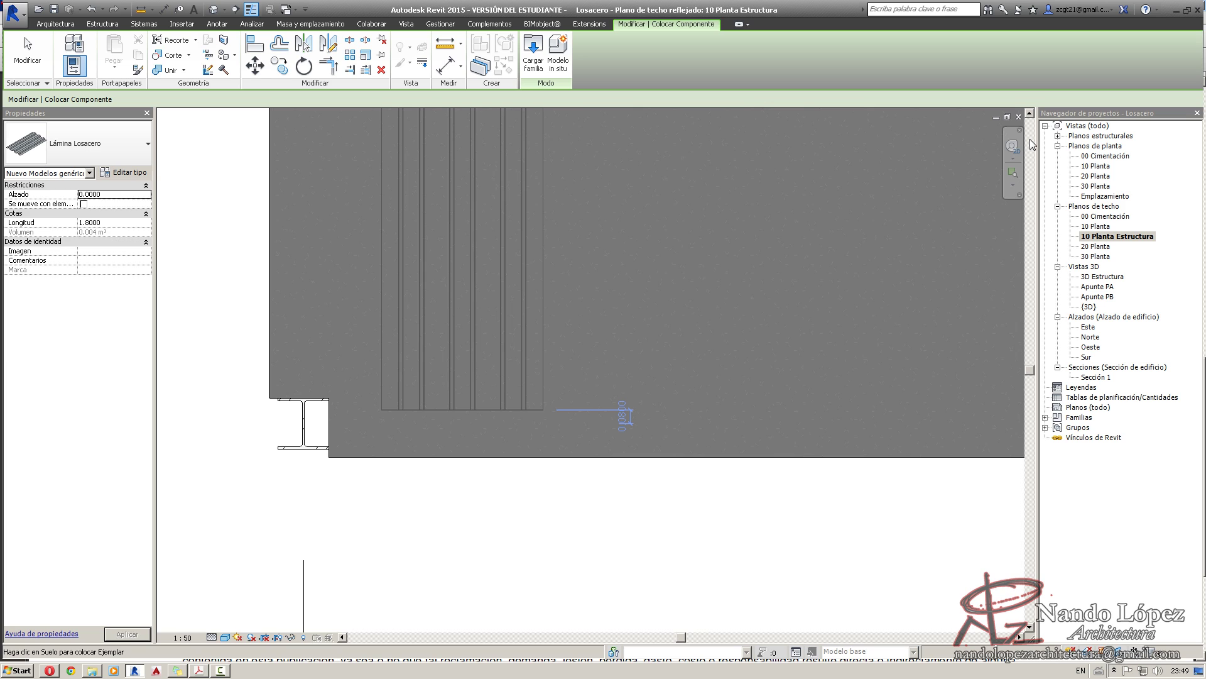
{"action": "left_click", "coordinate": [553, 412]}
{"action": "key", "text": "Escape"}
{"action": "key", "text": "Escape"}
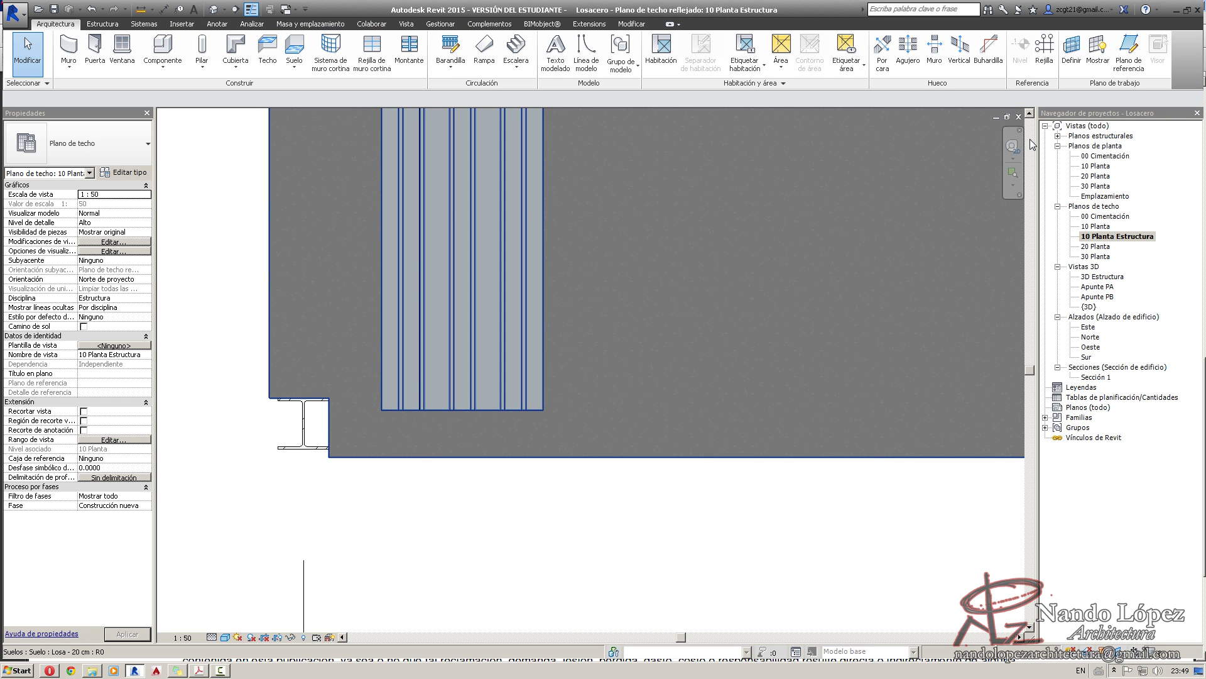
Remove the Losacero sheet just placed on the slab.
{"action": "left_click", "coordinate": [1031, 141]}
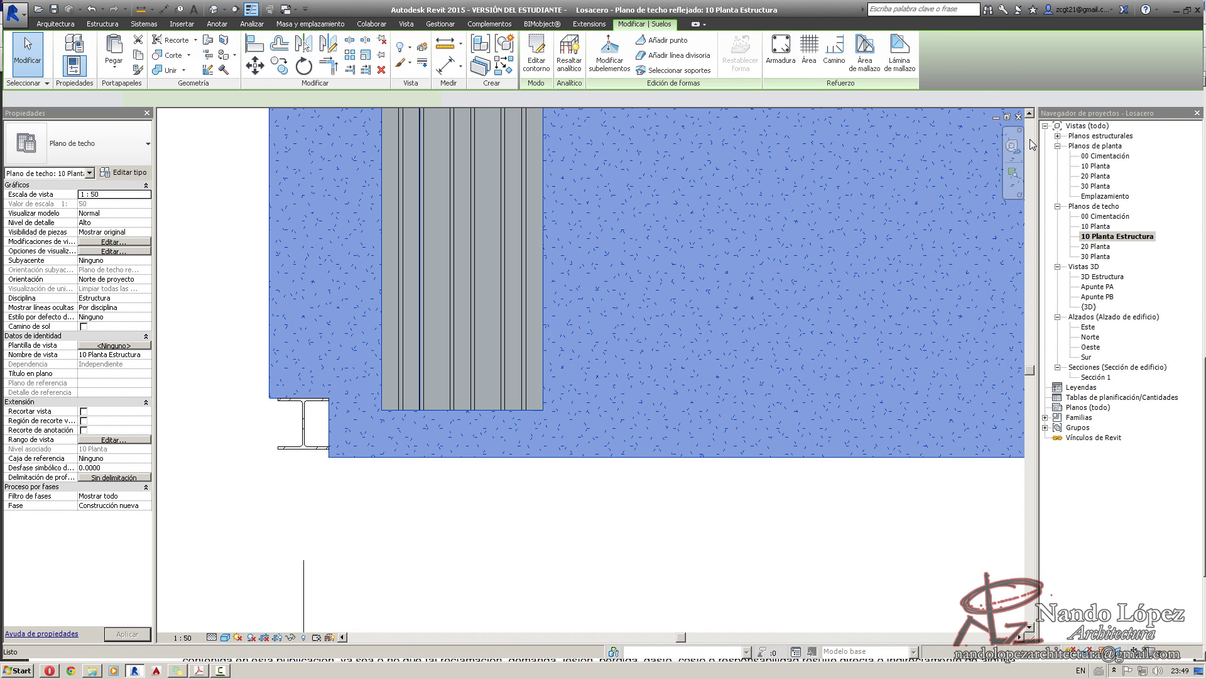
{"action": "key", "text": "Escape"}
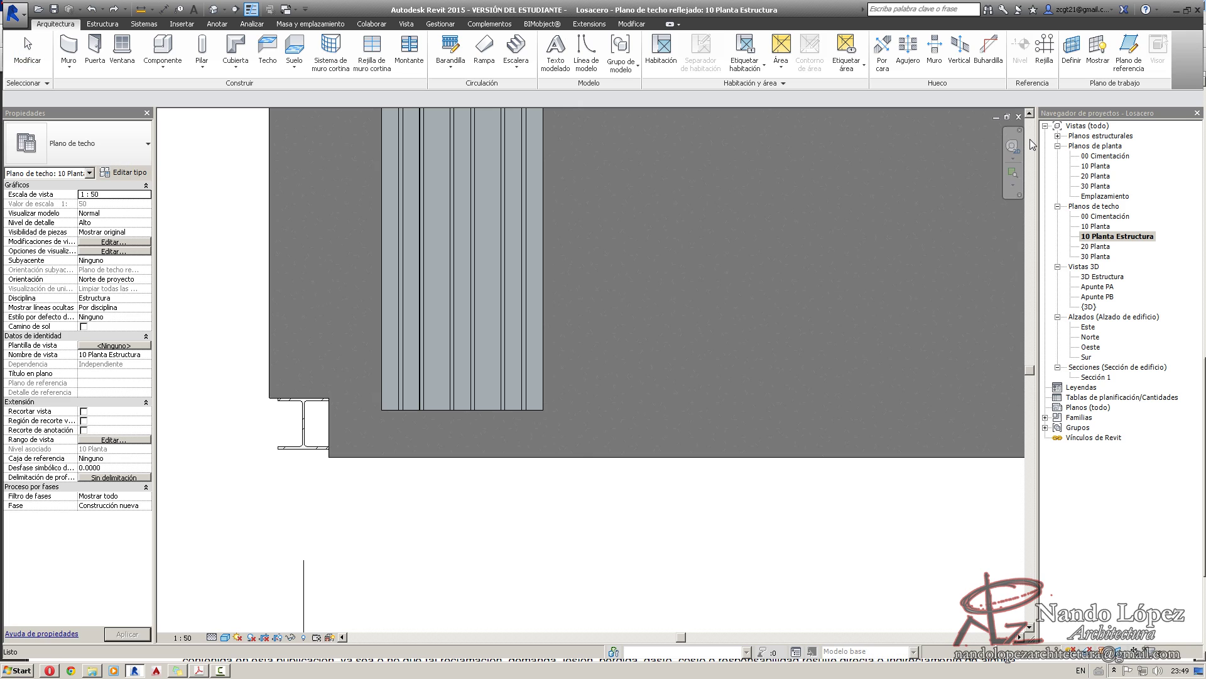
{"action": "left_click", "coordinate": [1031, 141]}
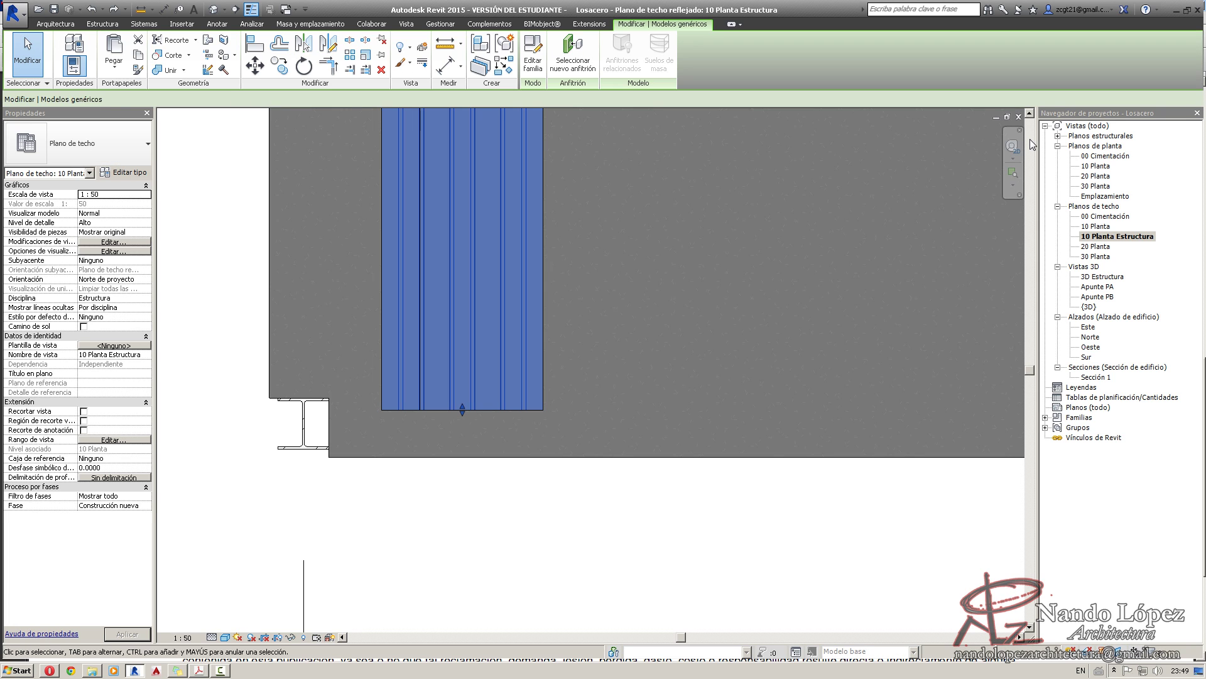
{"action": "key", "text": "Escape"}
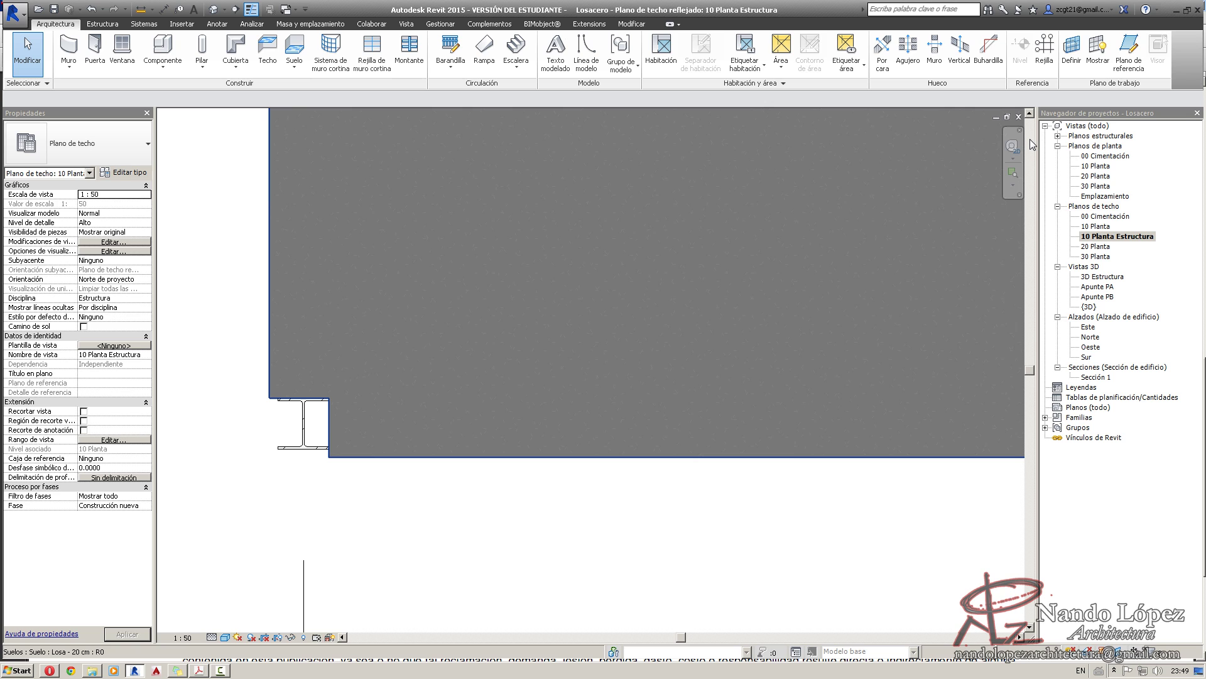
Open Sección 1 and examine how the slab meets the steel beams and the exterior wall.
{"action": "double_click", "coordinate": [1096, 377]}
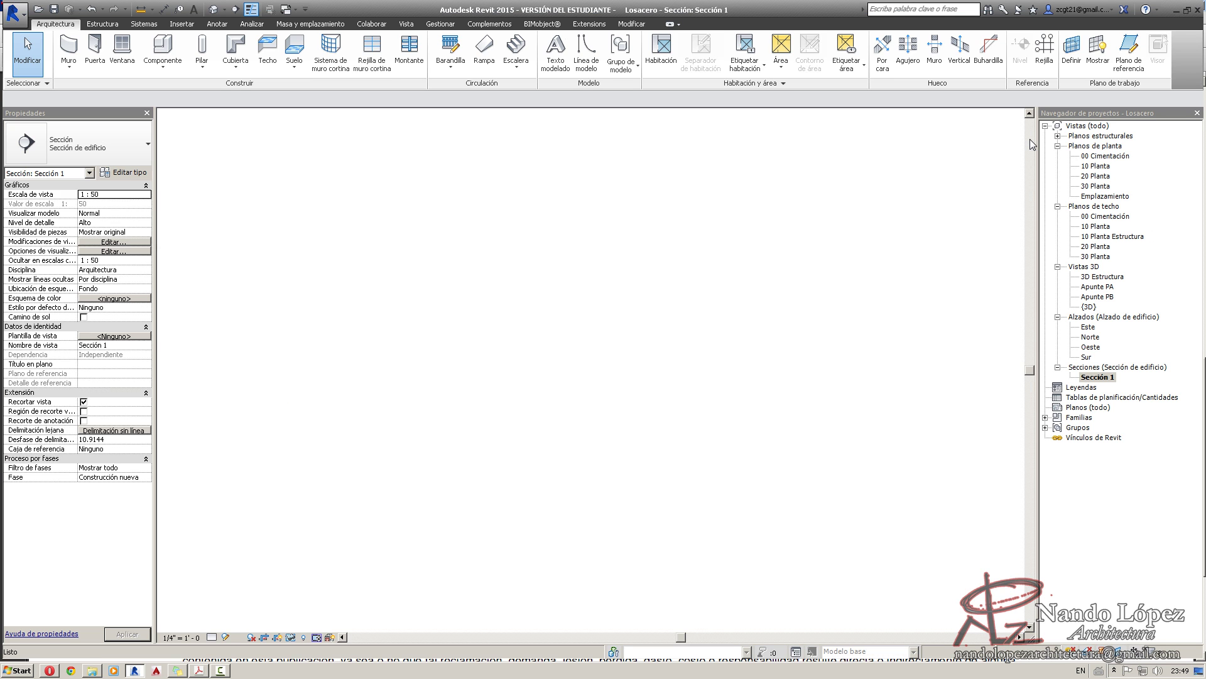
{"action": "scroll", "coordinate": [305, 421], "scroll_direction": "up", "scroll_amount": 8}
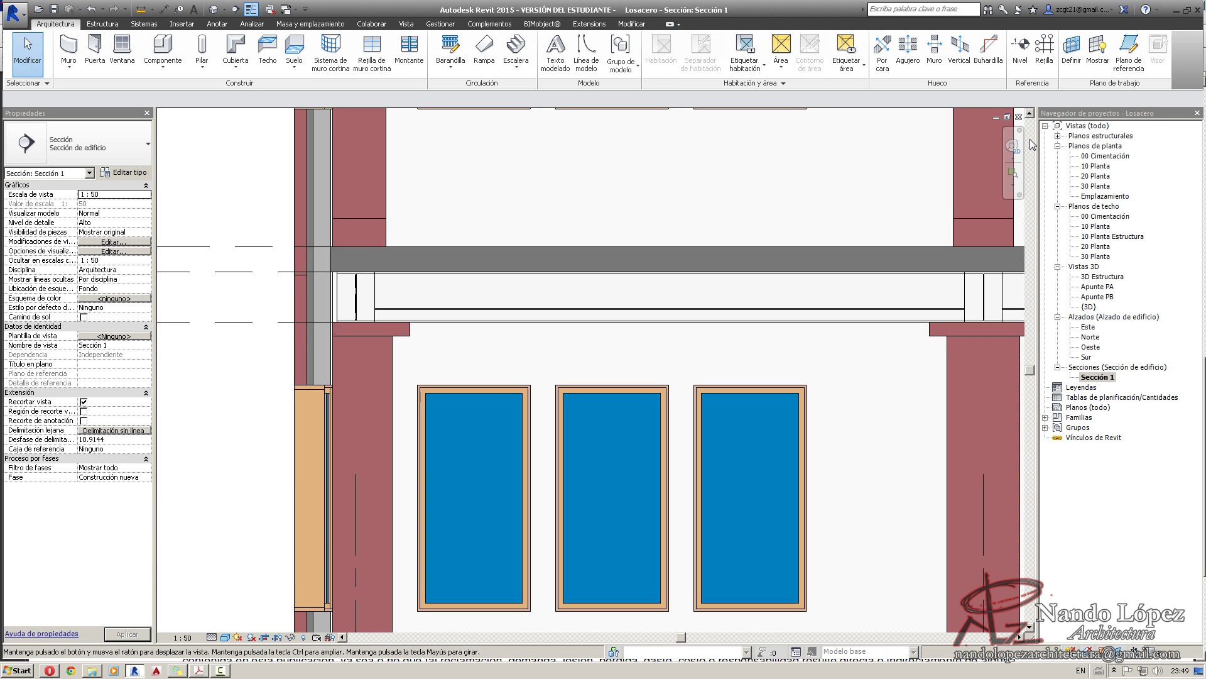
{"action": "middle_click_drag", "start_coordinate": [305, 417], "coordinate": [342, 533]}
{"action": "scroll", "coordinate": [355, 398], "scroll_direction": "up", "scroll_amount": 3}
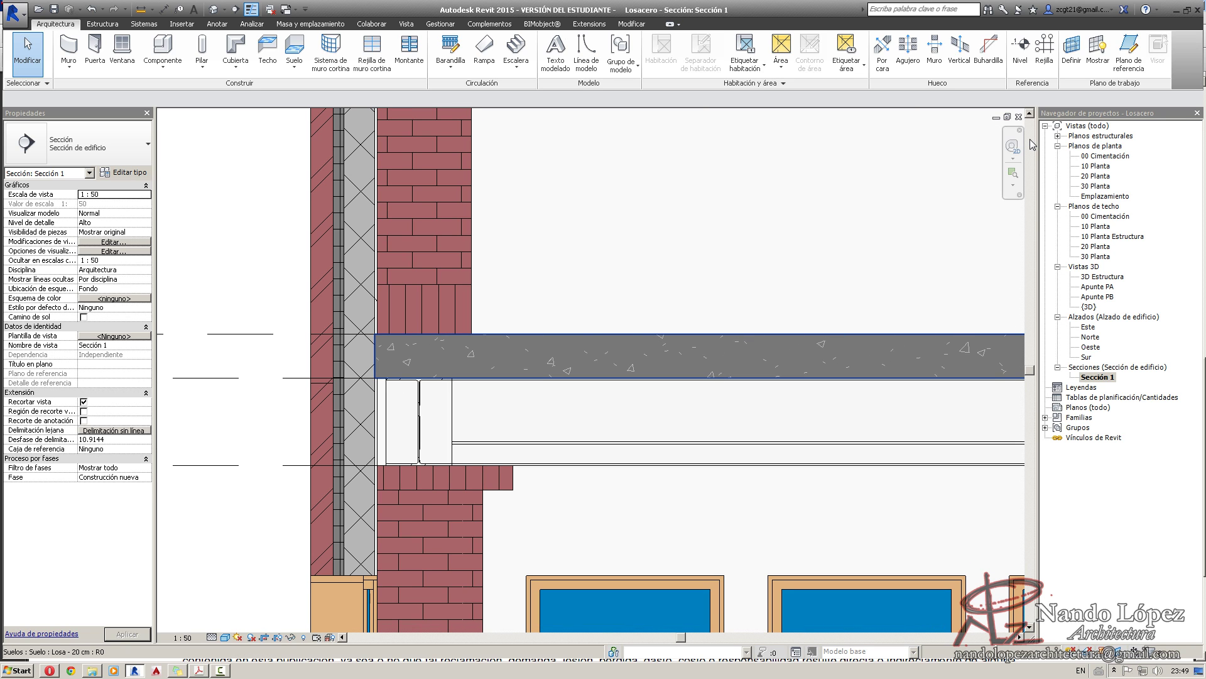
{"action": "scroll", "coordinate": [514, 339], "scroll_direction": "up", "scroll_amount": 1}
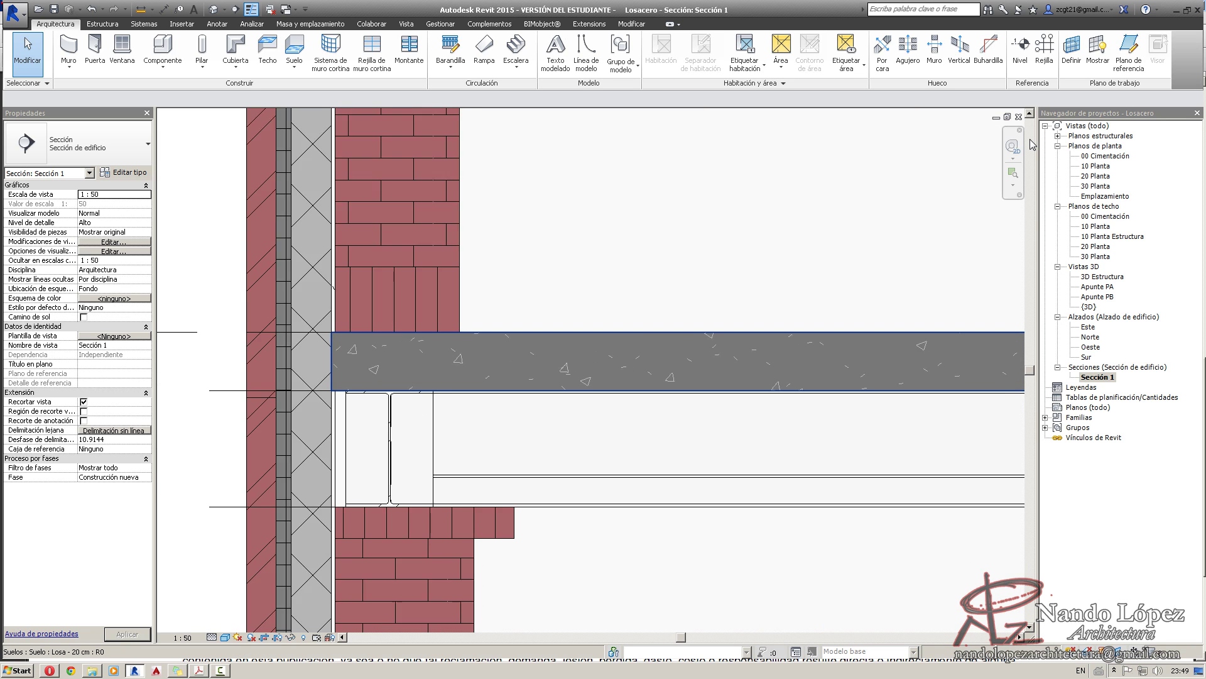
{"action": "scroll", "coordinate": [362, 341], "scroll_direction": "down", "scroll_amount": 5}
{"action": "middle_click_drag", "start_coordinate": [930, 342], "coordinate": [378, 335]}
{"action": "scroll", "coordinate": [638, 330], "scroll_direction": "up", "scroll_amount": 3}
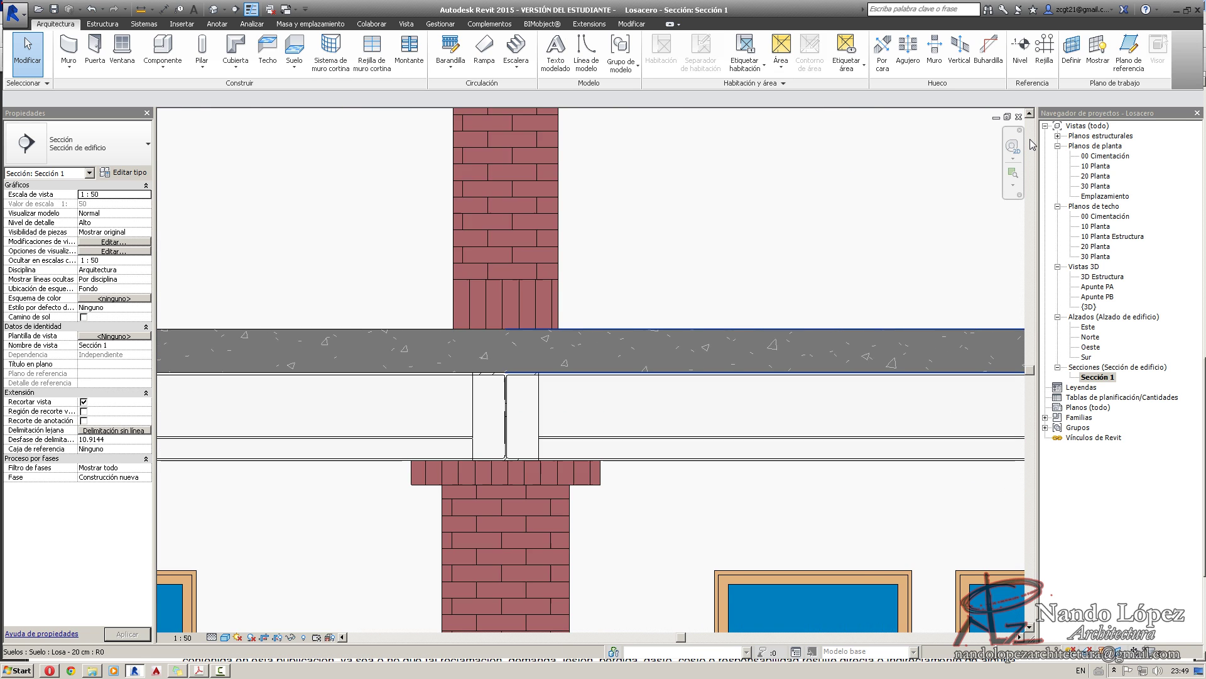
{"action": "scroll", "coordinate": [634, 334], "scroll_direction": "down", "scroll_amount": 3}
{"action": "middle_click_drag", "start_coordinate": [635, 334], "coordinate": [893, 338]}
{"action": "middle_click_drag", "start_coordinate": [390, 352], "coordinate": [764, 343]}
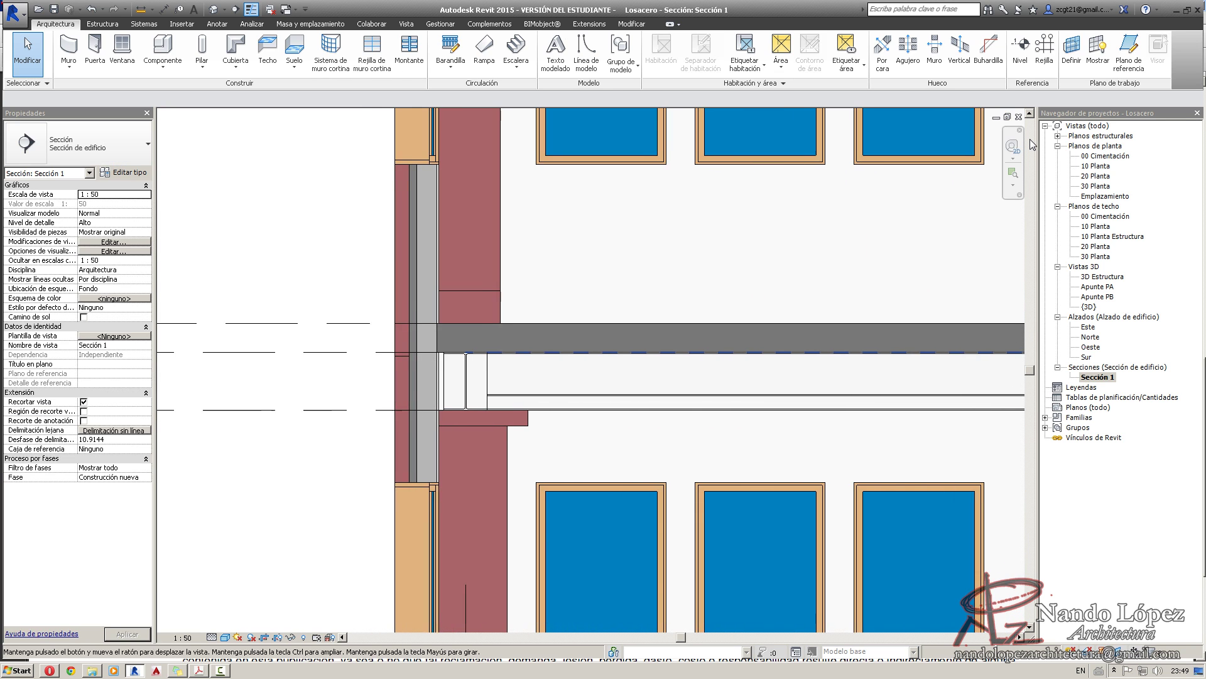
{"action": "scroll", "coordinate": [476, 340], "scroll_direction": "up", "scroll_amount": 2}
{"action": "scroll", "coordinate": [410, 343], "scroll_direction": "down", "scroll_amount": 2}
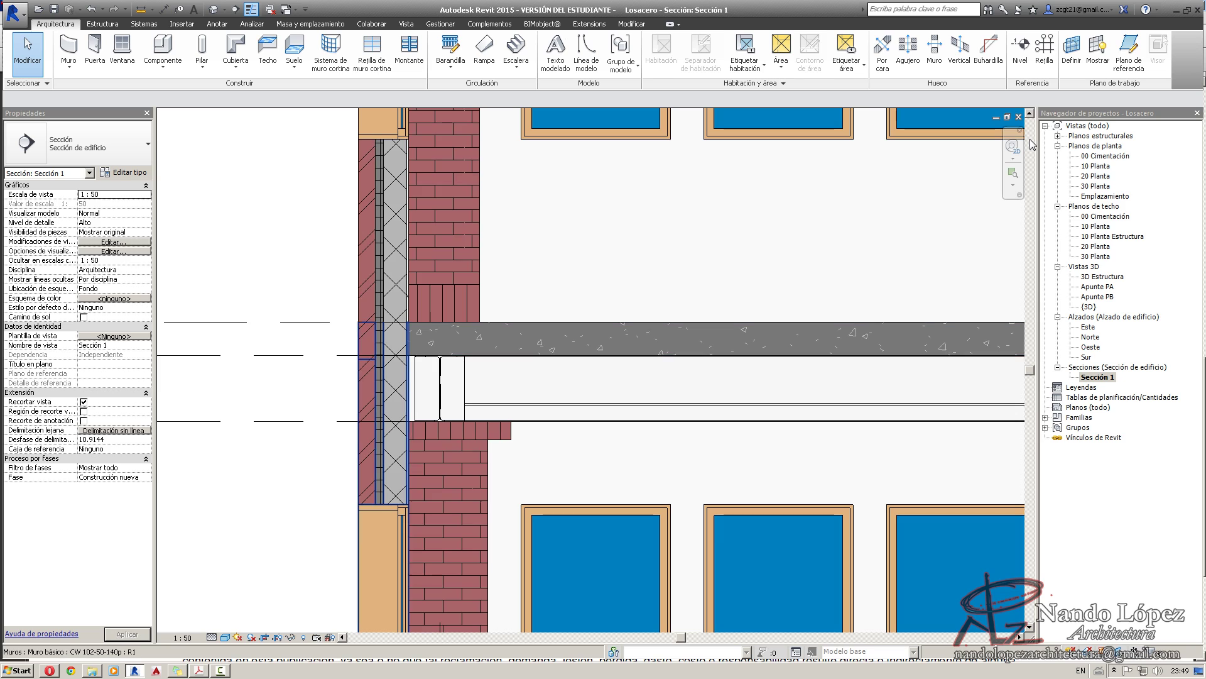
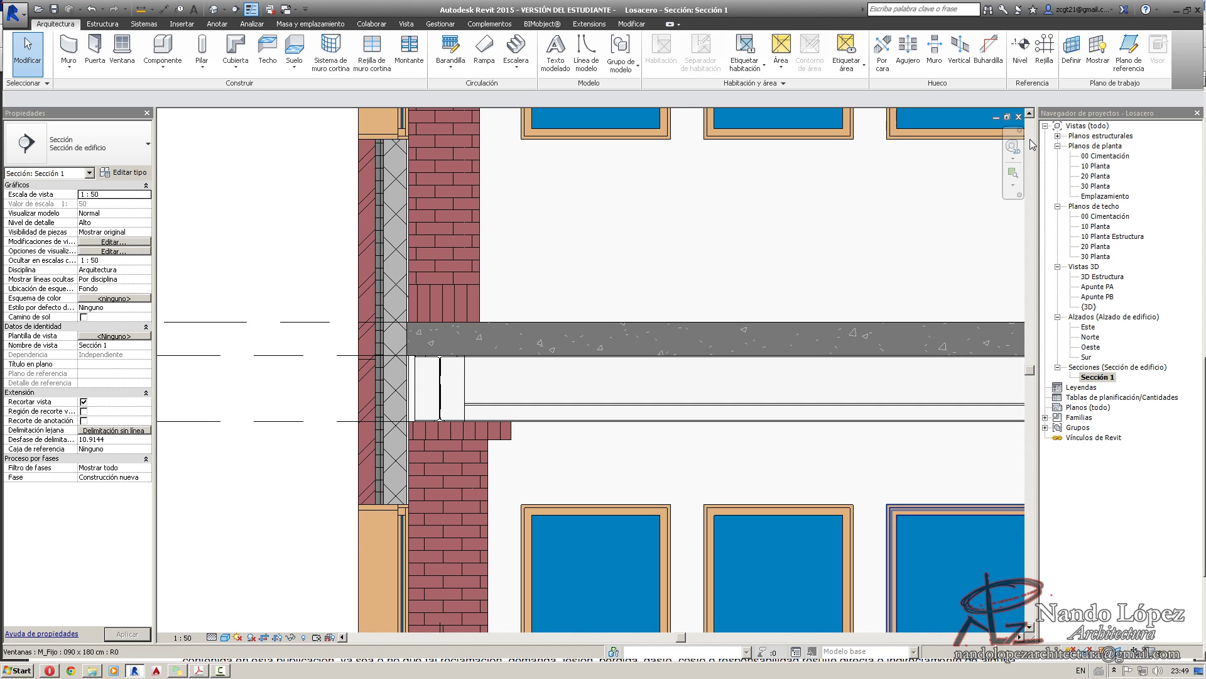
Return to the 10 Planta Estructura ceiling plan and place a Lámina Losacero on the slab near grids C and 1.
{"action": "double_click", "coordinate": [1117, 236]}
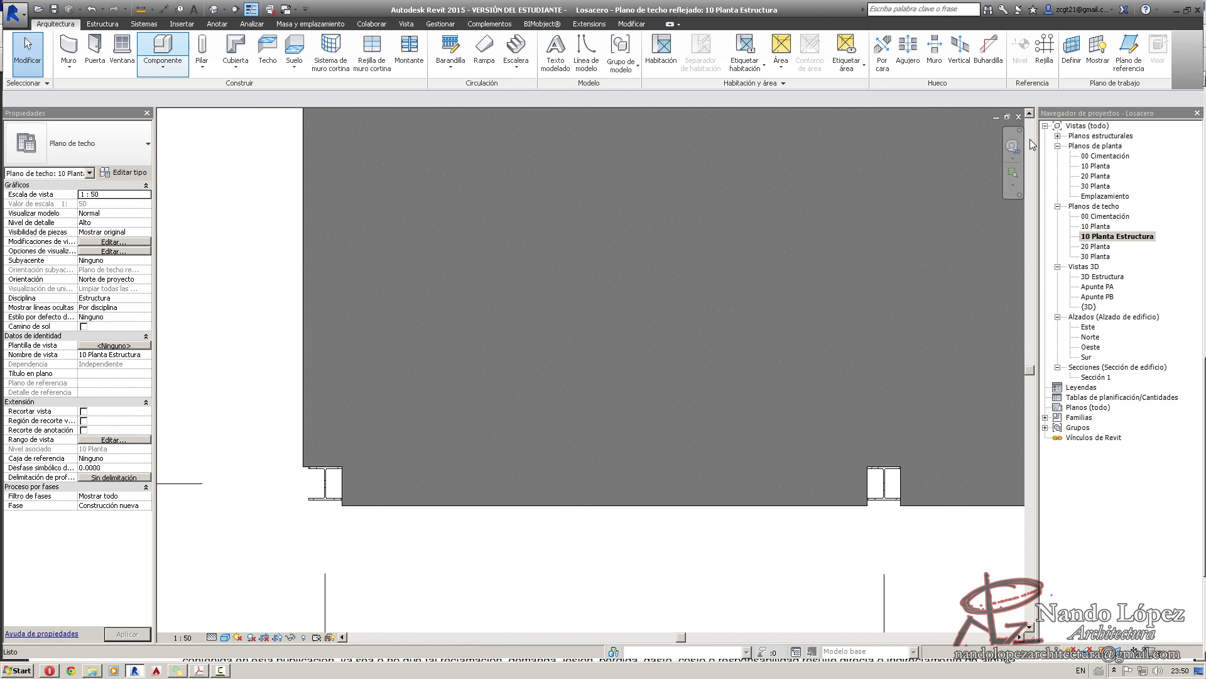
{"action": "left_click", "coordinate": [163, 53]}
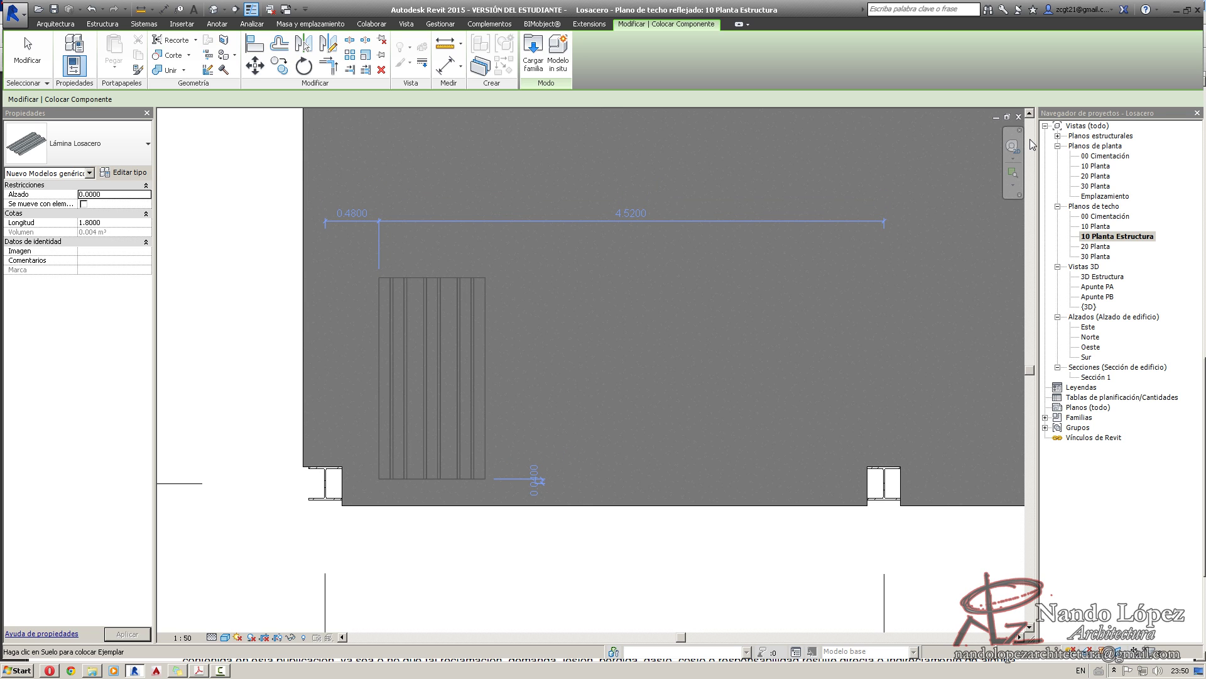
{"action": "left_click", "coordinate": [379, 479]}
{"action": "key", "text": "Escape"}
{"action": "key", "text": "Escape"}
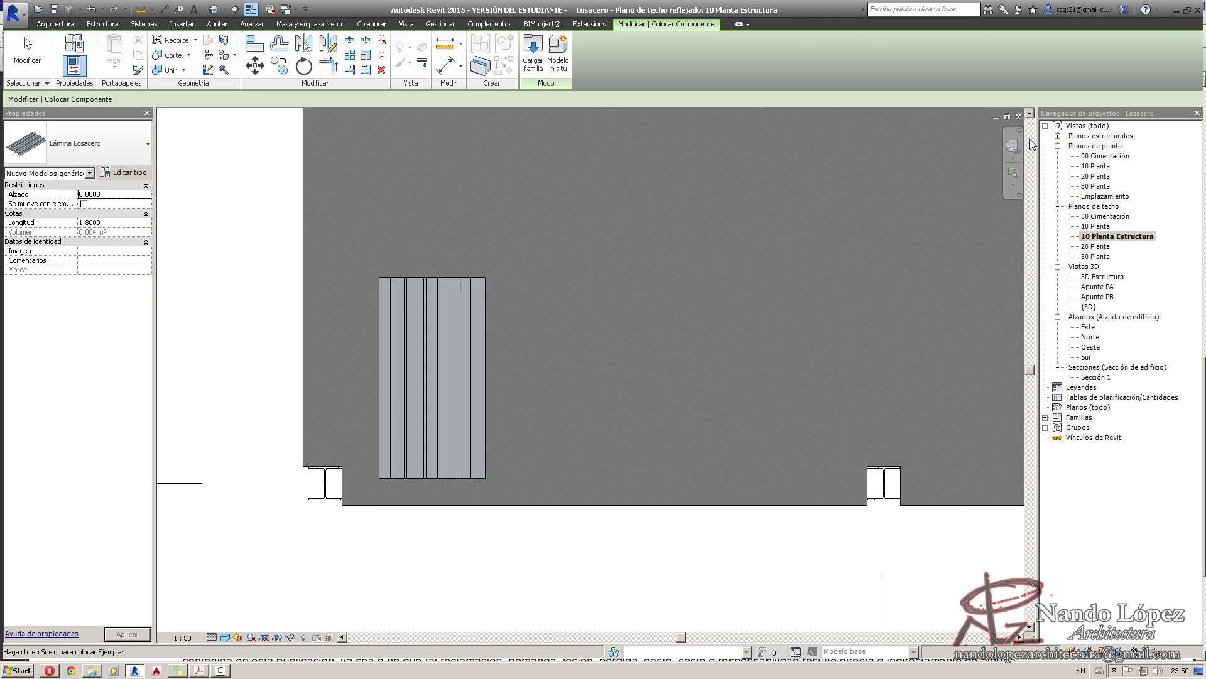
Align the Losacero sheet's outer long side and lower end with the slab's edges at the C-1 corner.
{"action": "scroll", "coordinate": [379, 479], "scroll_direction": "up", "scroll_amount": 3}
{"action": "middle_click_drag", "start_coordinate": [379, 478], "coordinate": [533, 427]}
{"action": "scroll", "coordinate": [527, 427], "scroll_direction": "up", "scroll_amount": 3}
{"action": "scroll", "coordinate": [442, 426], "scroll_direction": "down", "scroll_amount": 2}
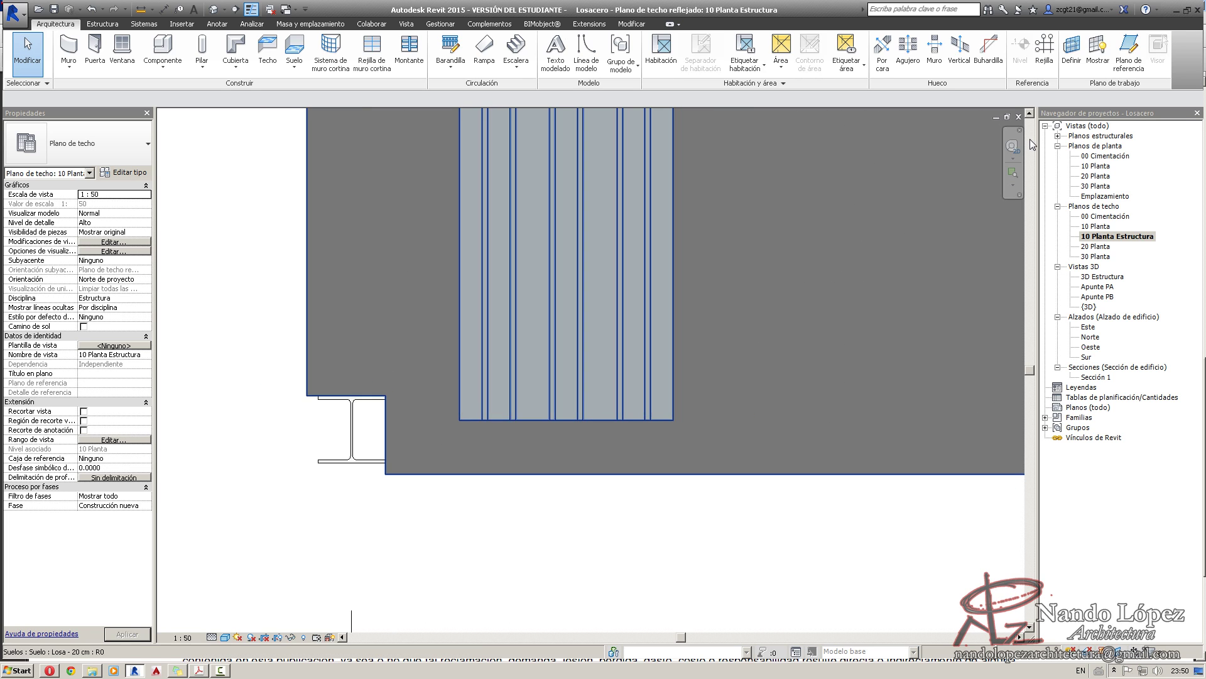
{"action": "key", "text": "a"}
{"action": "key", "text": "l"}
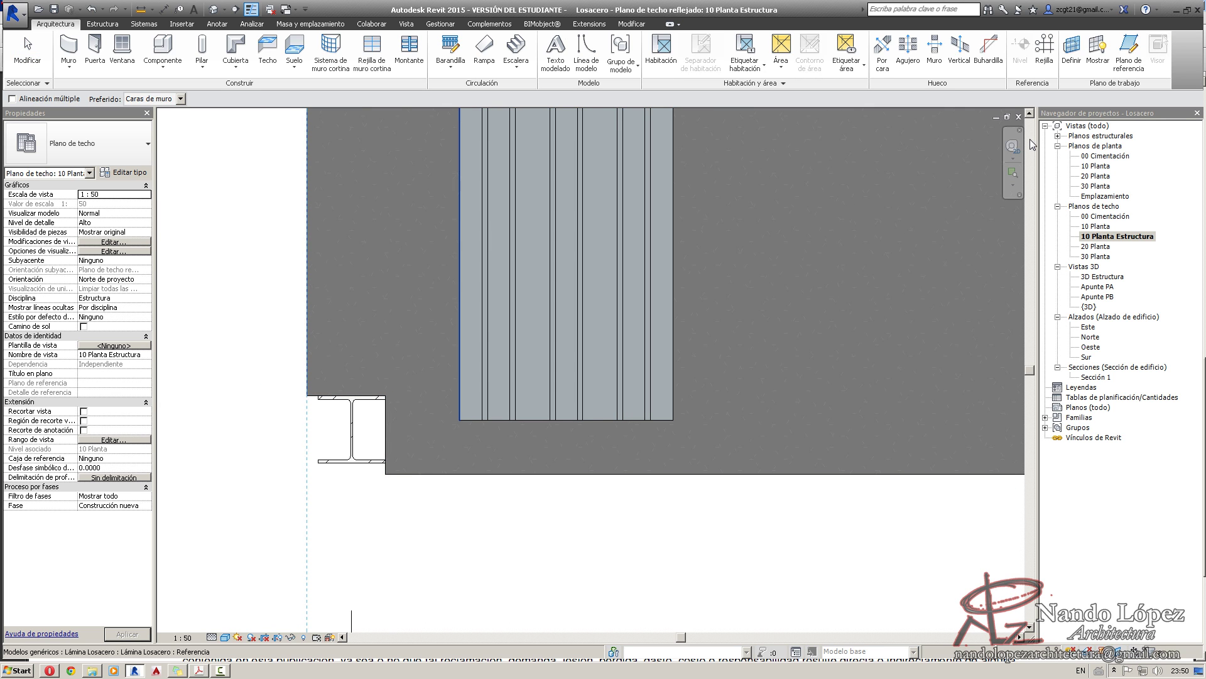
{"action": "left_click", "coordinate": [461, 264]}
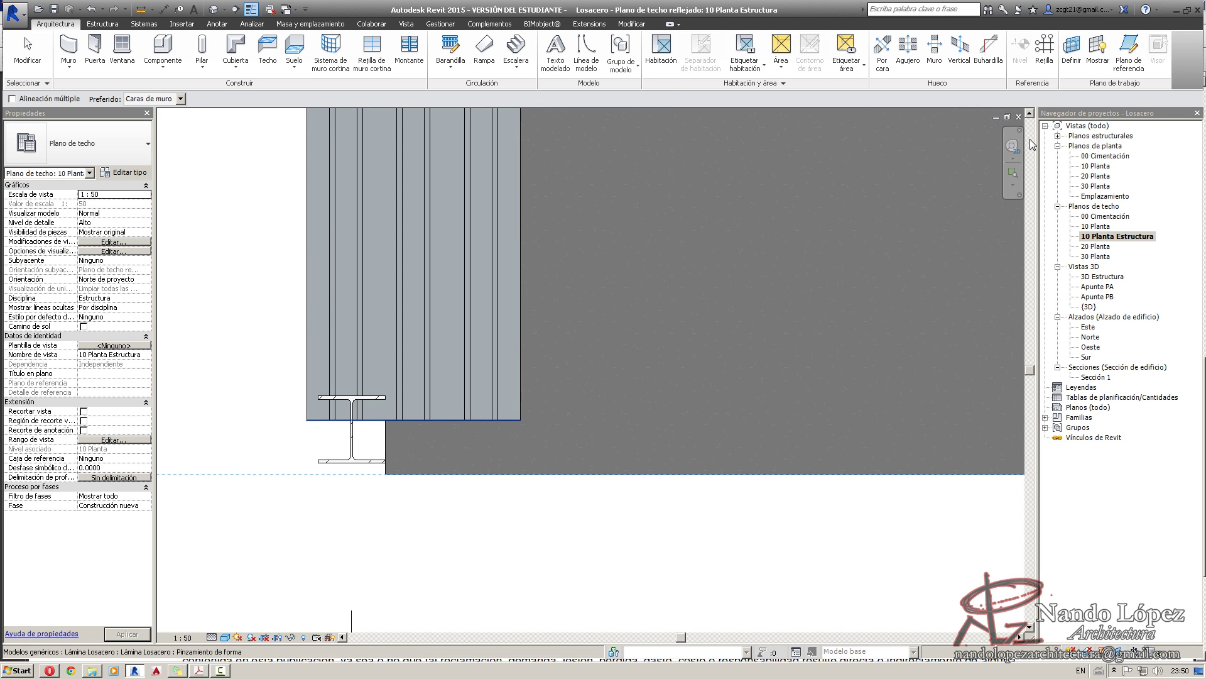
{"action": "left_click", "coordinate": [402, 420]}
{"action": "key", "text": "Escape"}
{"action": "key", "text": "Escape"}
Stretch the Losacero sheet's upper end to the column at grid B for a length of 5.20.
{"action": "scroll", "coordinate": [285, 415], "scroll_direction": "down", "scroll_amount": 3}
{"action": "middle_click_drag", "start_coordinate": [284, 416], "coordinate": [334, 550]}
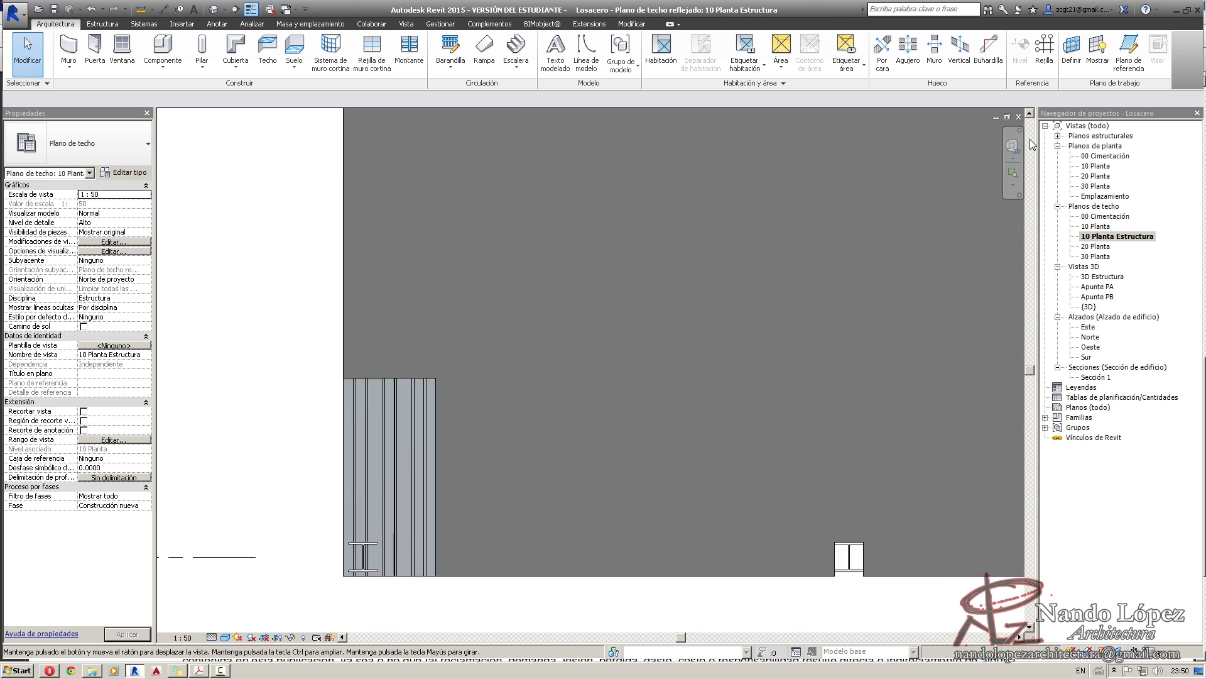
{"action": "middle_click_drag", "start_coordinate": [378, 453], "coordinate": [511, 501]}
{"action": "left_click", "coordinate": [394, 574]}
{"action": "scroll", "coordinate": [394, 573], "scroll_direction": "down", "scroll_amount": 1}
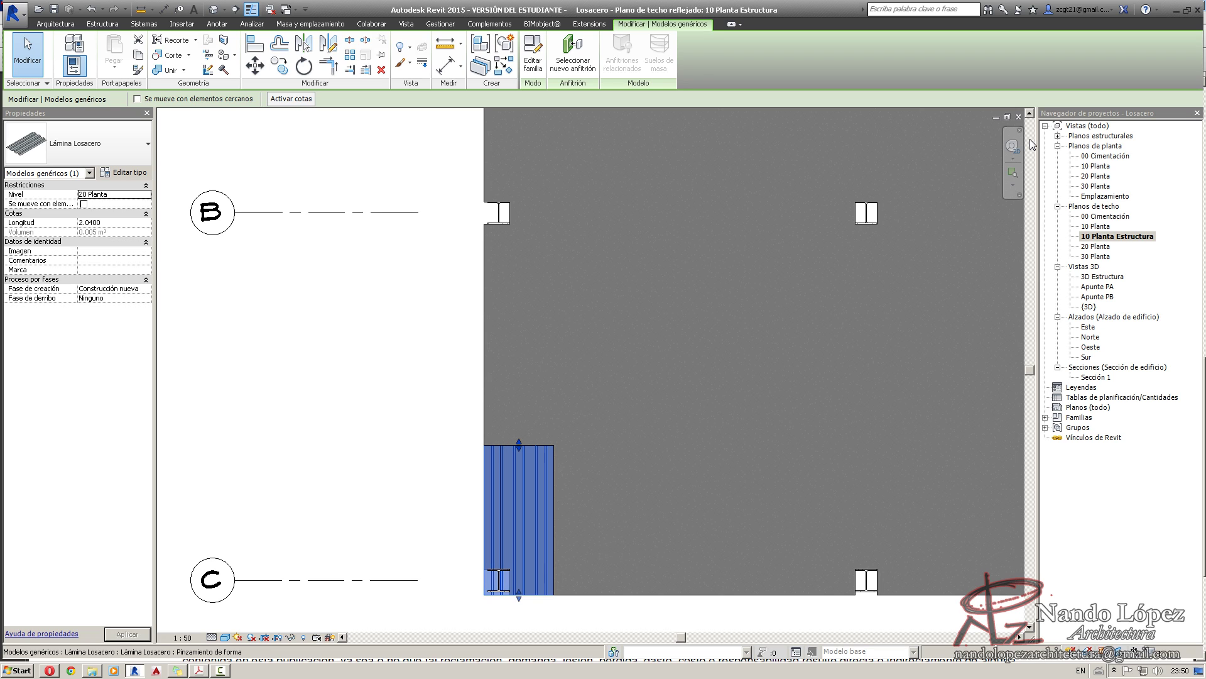
{"action": "left_click_drag", "start_coordinate": [519, 442], "coordinate": [518, 446]}
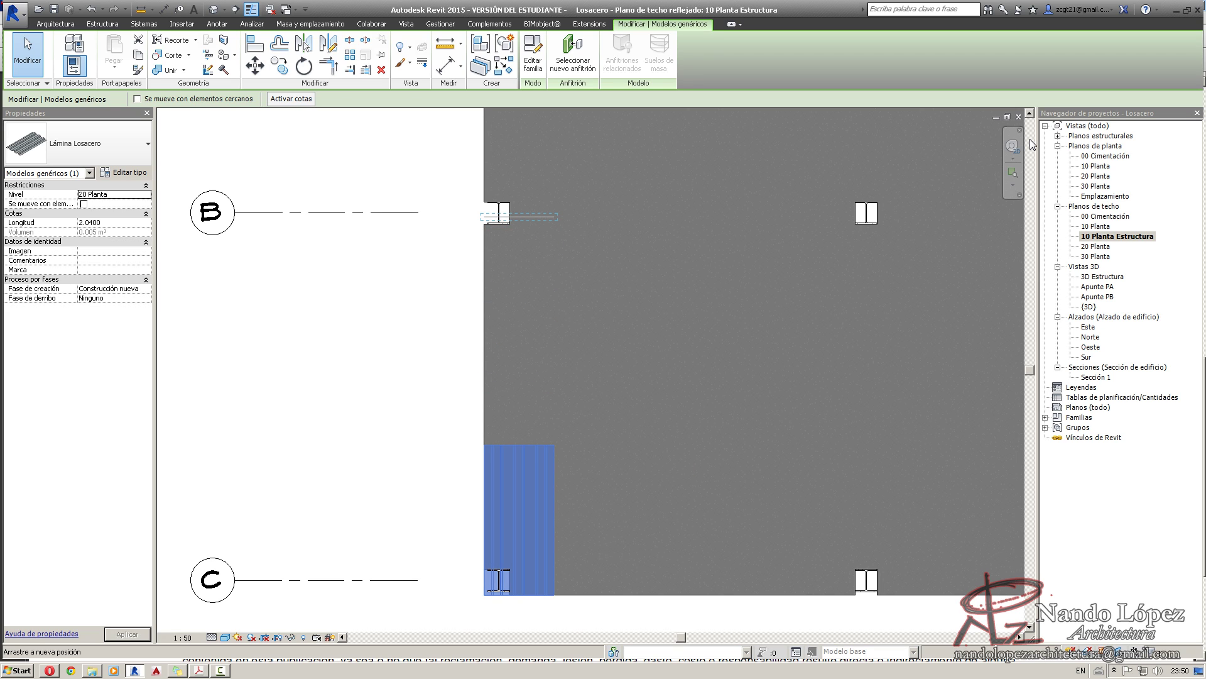
{"action": "left_click_drag", "start_coordinate": [519, 217], "coordinate": [519, 213]}
{"action": "key", "text": "Escape"}
Copy the Losacero sheet 0.95 toward grid 2 in multiple mode, using its lower outer corner as the base point.
{"action": "middle_click_drag", "start_coordinate": [591, 370], "coordinate": [453, 263]}
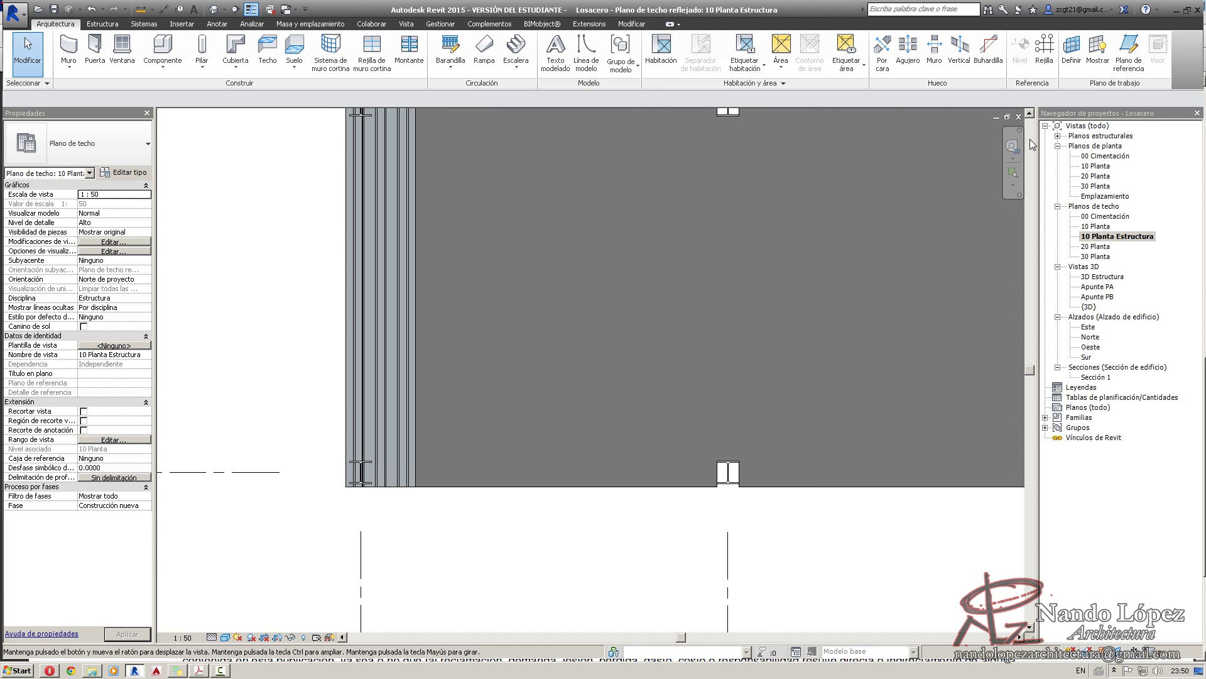
{"action": "scroll", "coordinate": [345, 415], "scroll_direction": "up", "scroll_amount": 1}
{"action": "left_click", "coordinate": [345, 414]}
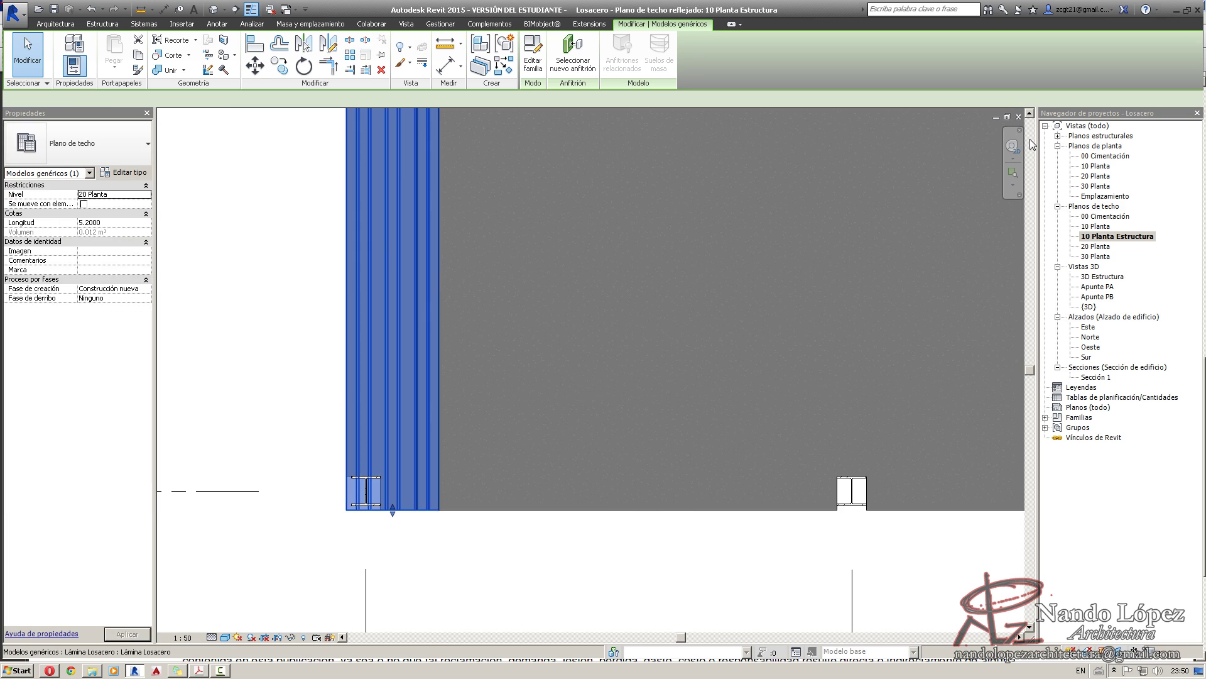
{"action": "key", "text": "c"}
{"action": "key", "text": "o"}
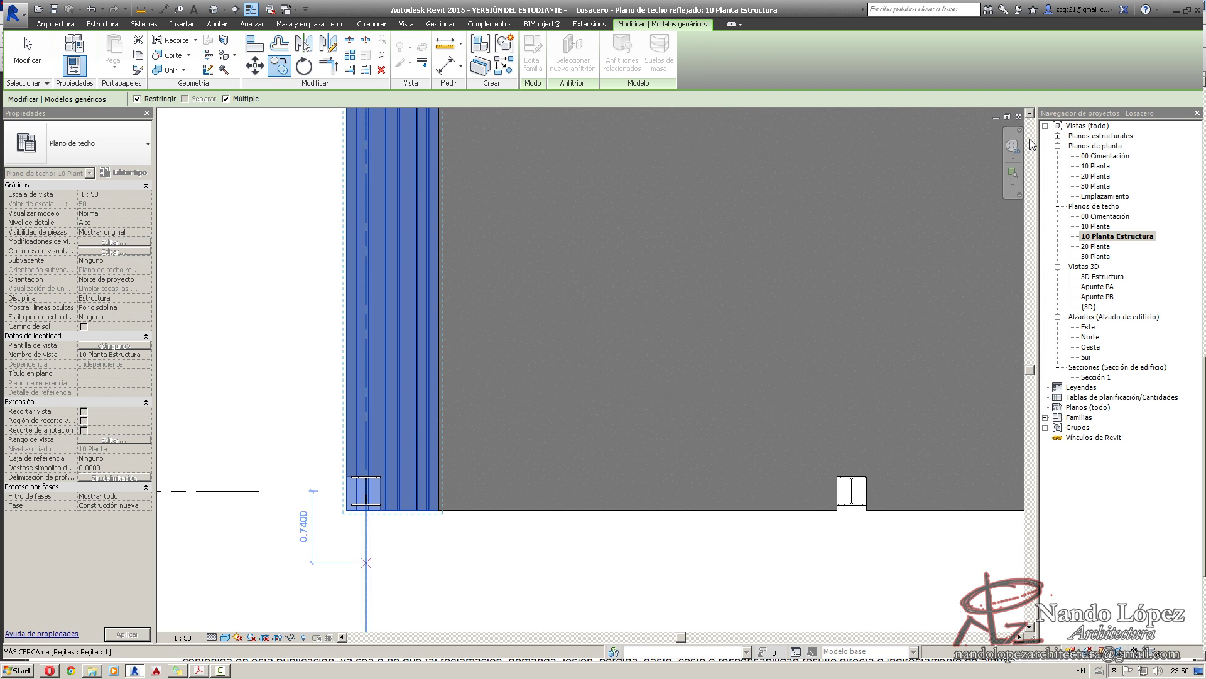
{"action": "scroll", "coordinate": [359, 550], "scroll_direction": "up", "scroll_amount": 4}
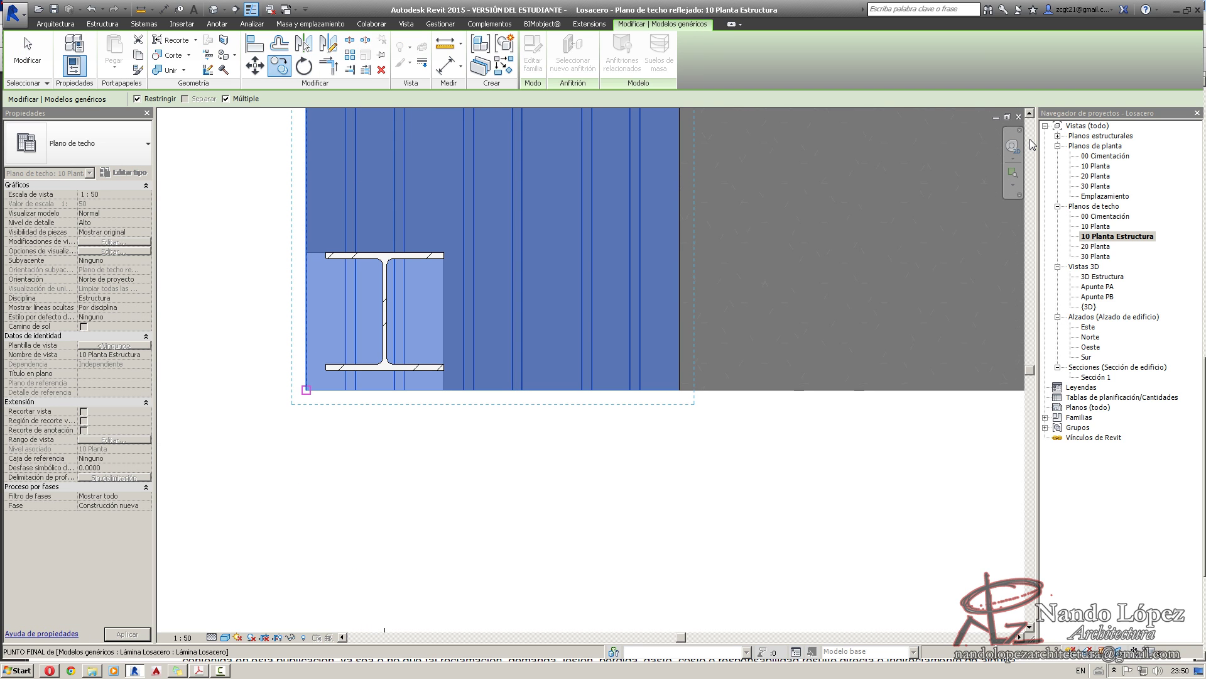
{"action": "left_click", "coordinate": [306, 390]}
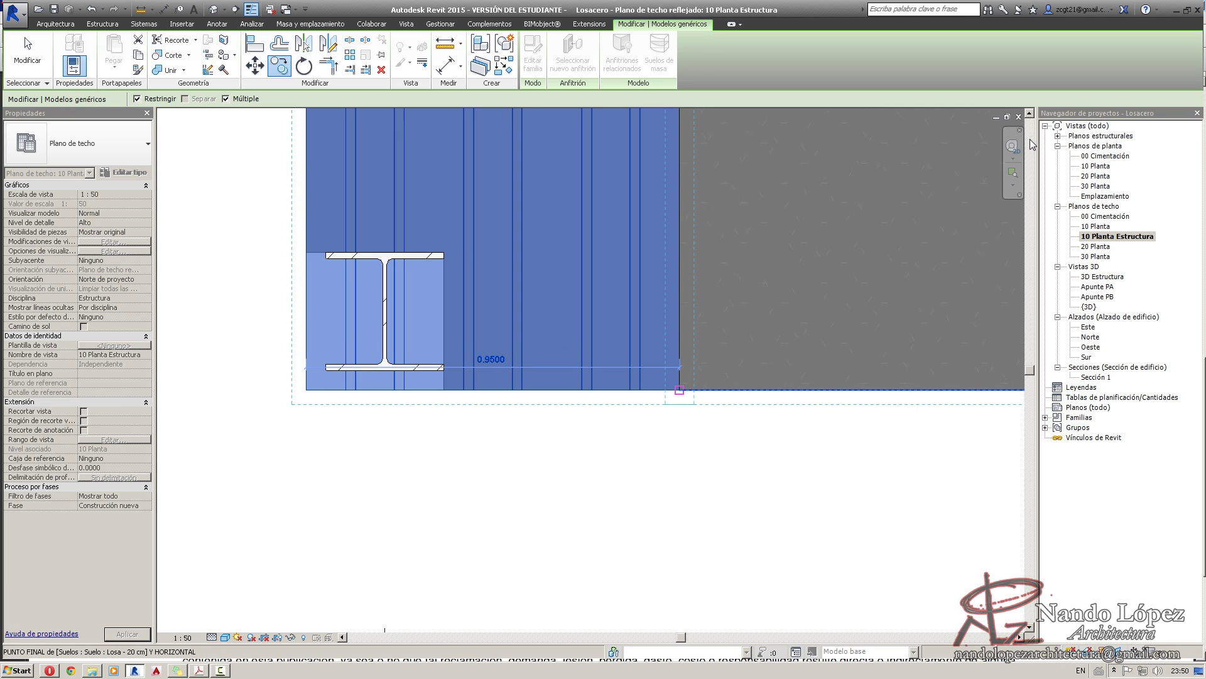
{"action": "left_click", "coordinate": [679, 390]}
Place two more copies of the Losacero sheet toward grid 2 at 0.95 spacing, each against the previous sheet's lower outer corner.
{"action": "scroll", "coordinate": [702, 489], "scroll_direction": "down", "scroll_amount": 2}
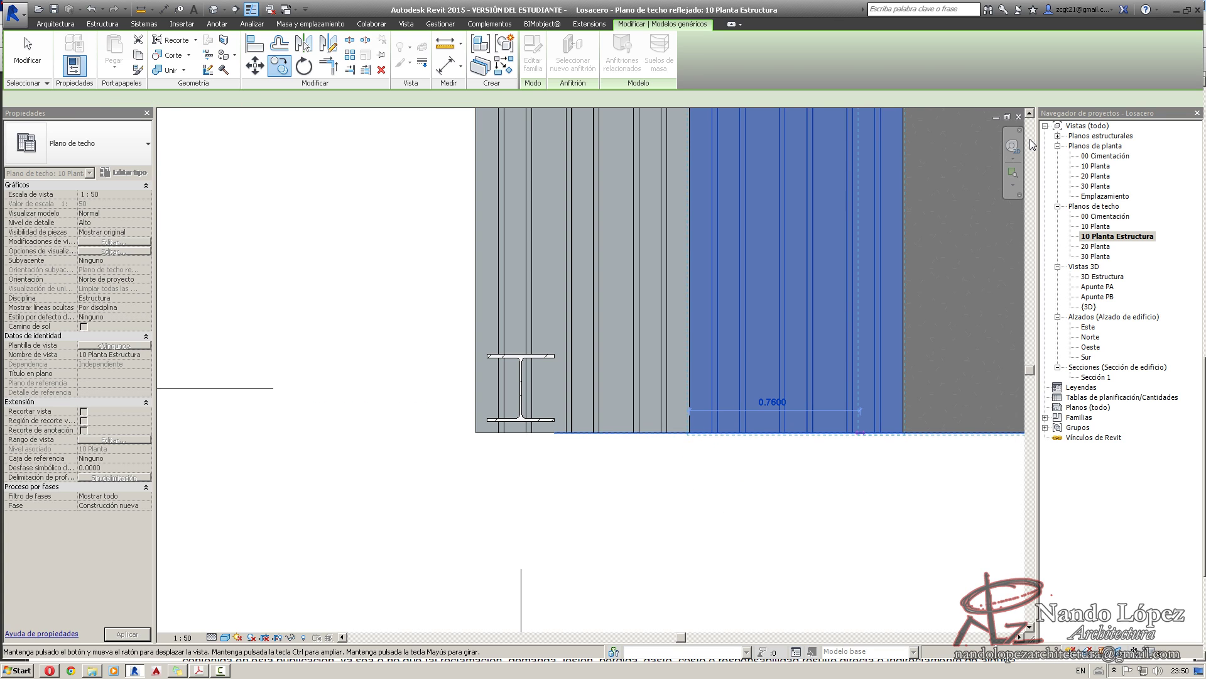
{"action": "middle_click_drag", "start_coordinate": [856, 433], "coordinate": [339, 434]}
{"action": "scroll", "coordinate": [418, 467], "scroll_direction": "up", "scroll_amount": 4}
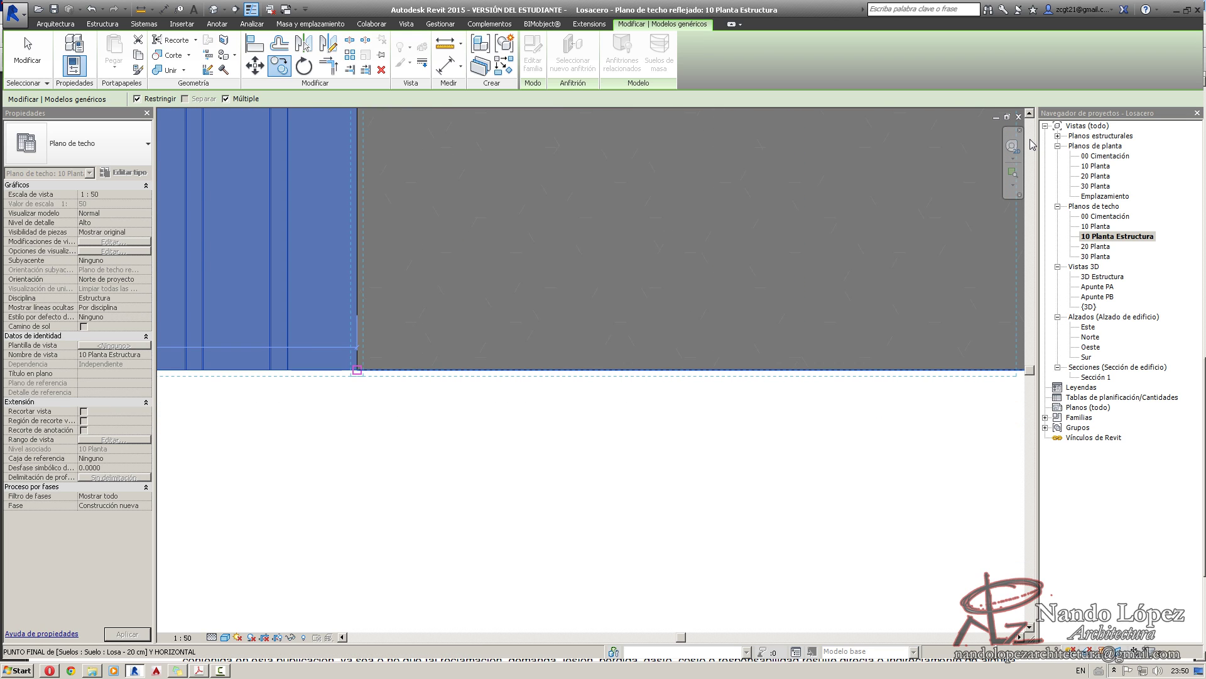
{"action": "left_click", "coordinate": [357, 369]}
{"action": "scroll", "coordinate": [372, 448], "scroll_direction": "down", "scroll_amount": 2}
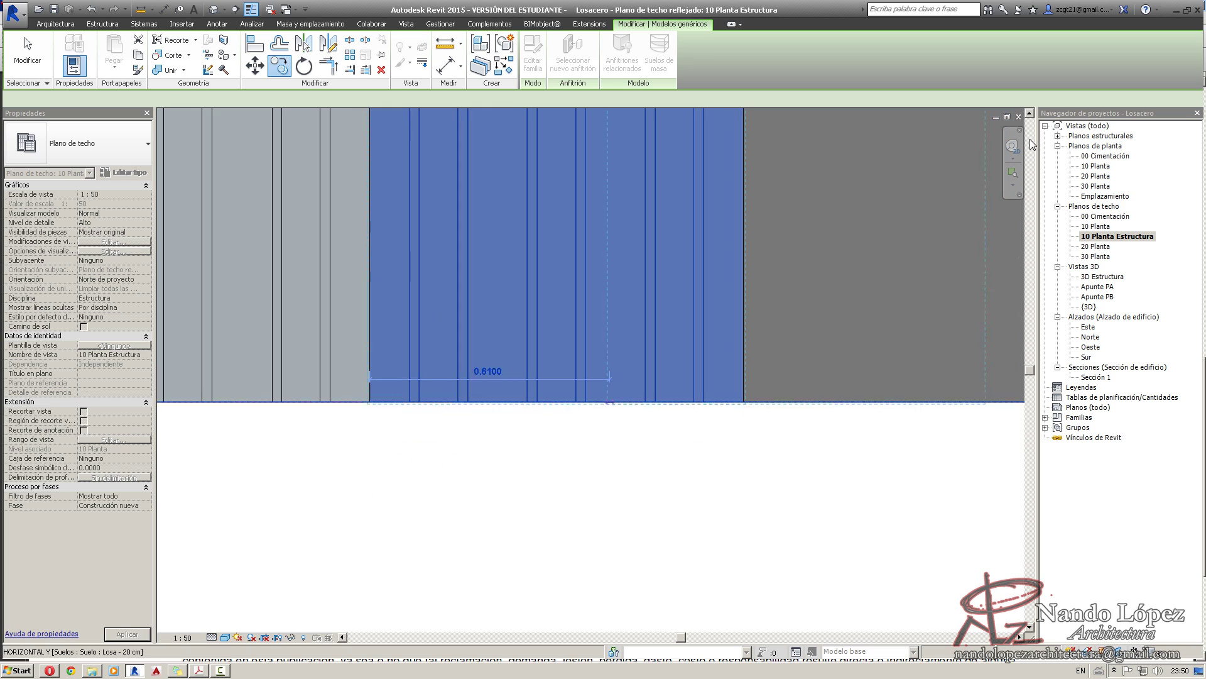
{"action": "middle_click_drag", "start_coordinate": [784, 401], "coordinate": [569, 441]}
{"action": "scroll", "coordinate": [569, 441], "scroll_direction": "up", "scroll_amount": 1}
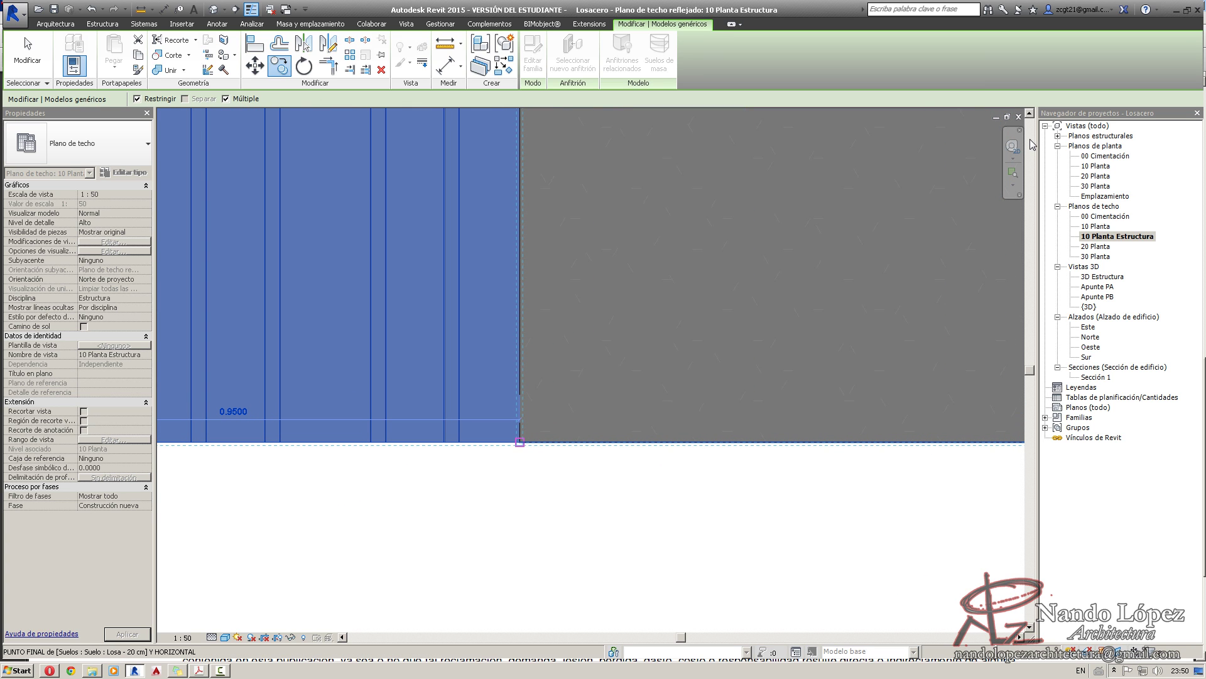
{"action": "left_click", "coordinate": [520, 442]}
Add two further Losacero copies at 0.95 spacing to cover the slab past the grid 2 column, and end the copying.
{"action": "scroll", "coordinate": [797, 443], "scroll_direction": "down", "scroll_amount": 1}
{"action": "middle_click_drag", "start_coordinate": [797, 444], "coordinate": [280, 477]}
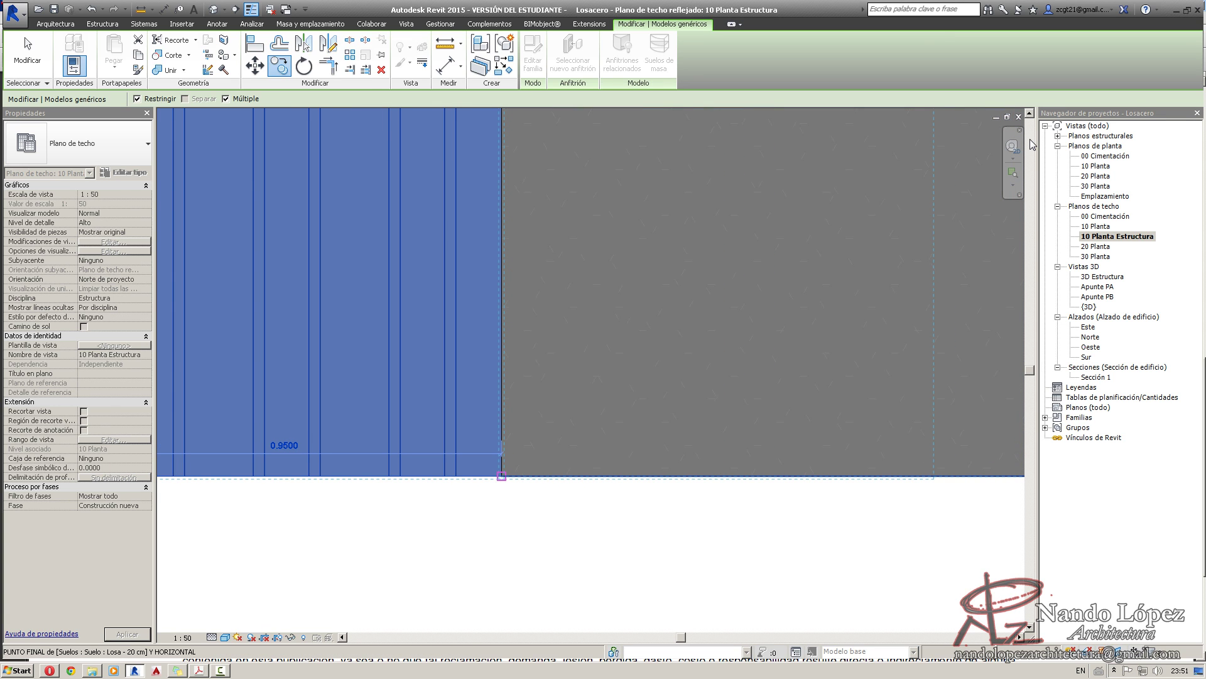
{"action": "left_click", "coordinate": [502, 475]}
{"action": "scroll", "coordinate": [543, 520], "scroll_direction": "down", "scroll_amount": 2}
{"action": "middle_click_drag", "start_coordinate": [805, 496], "coordinate": [595, 508]}
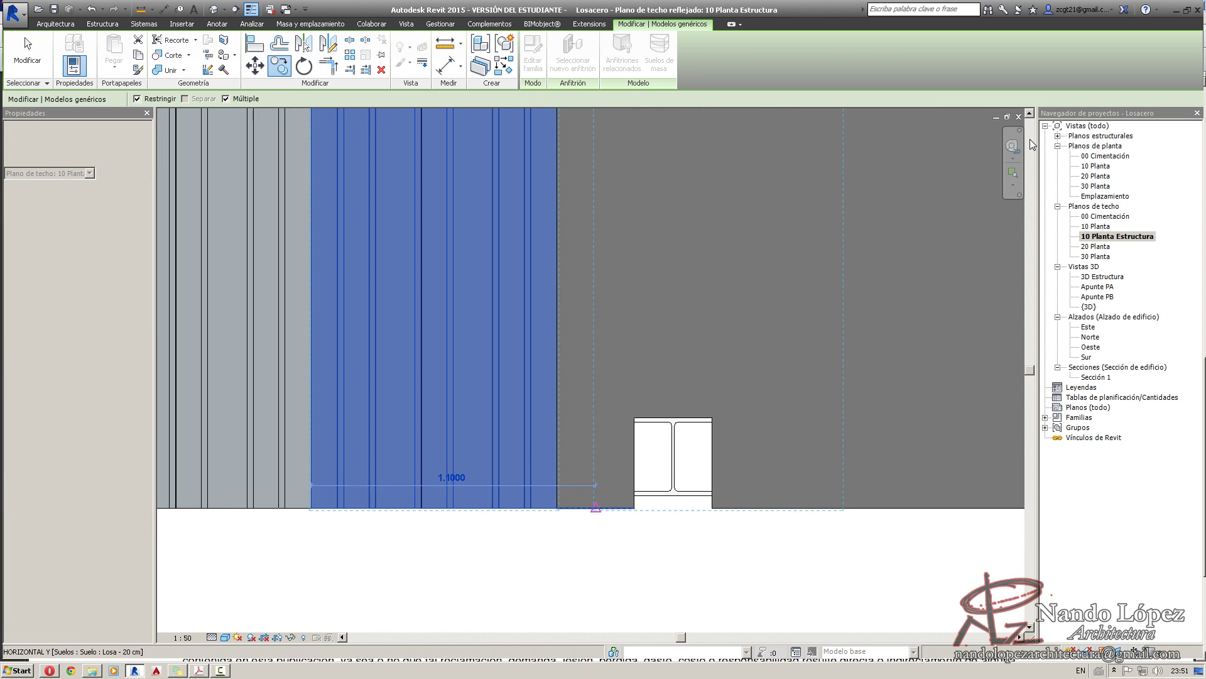
{"action": "scroll", "coordinate": [596, 508], "scroll_direction": "up", "scroll_amount": 2}
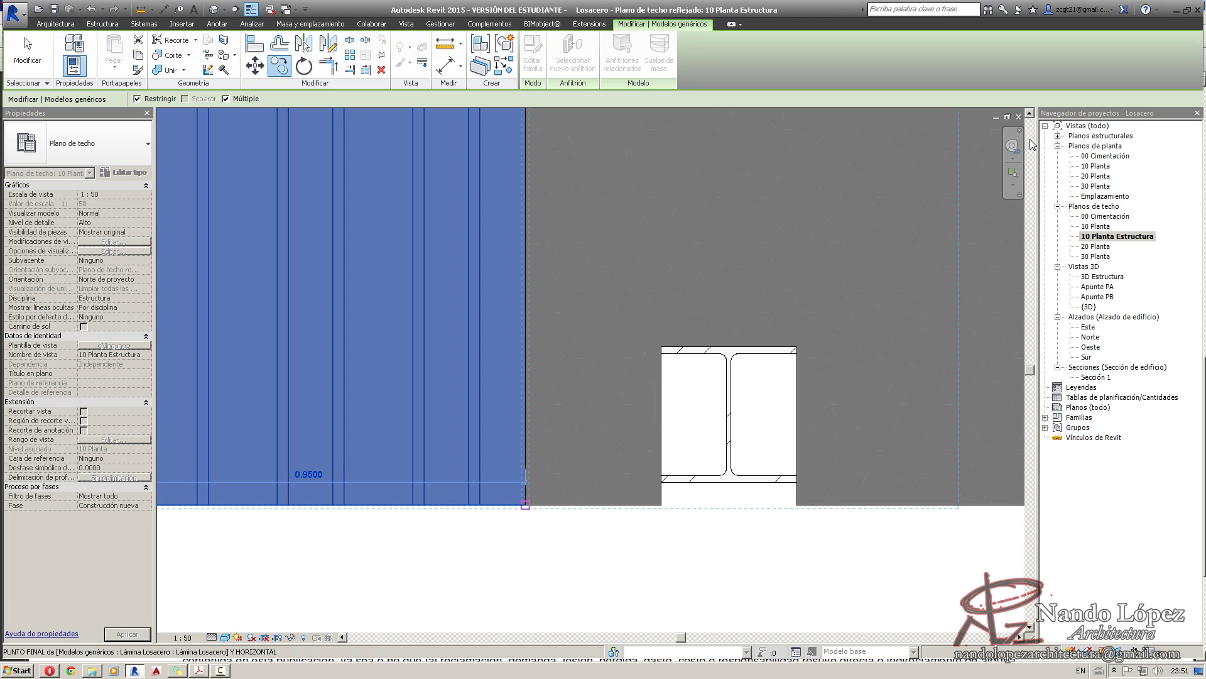
{"action": "left_click", "coordinate": [525, 505]}
{"action": "scroll", "coordinate": [594, 550], "scroll_direction": "down", "scroll_amount": 2}
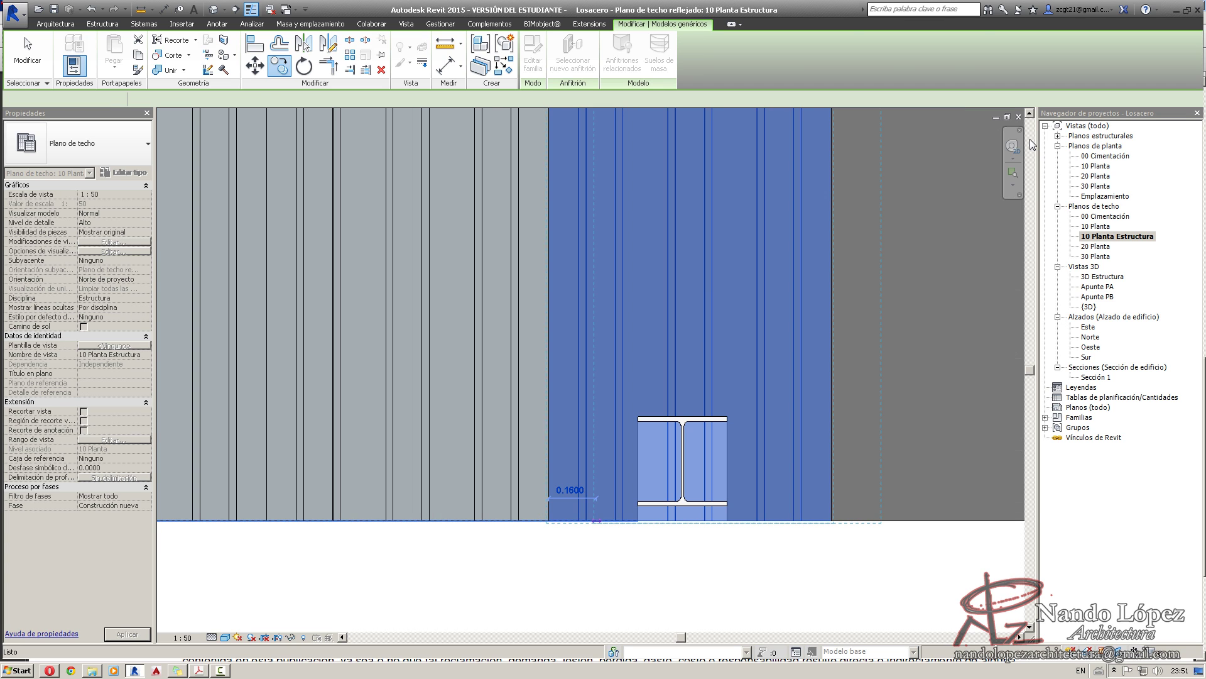
{"action": "key", "text": "Escape"}
{"action": "key", "text": "Escape"}
{"action": "scroll", "coordinate": [581, 553], "scroll_direction": "down", "scroll_amount": 2}
{"action": "scroll", "coordinate": [826, 616], "scroll_direction": "down", "scroll_amount": 4}
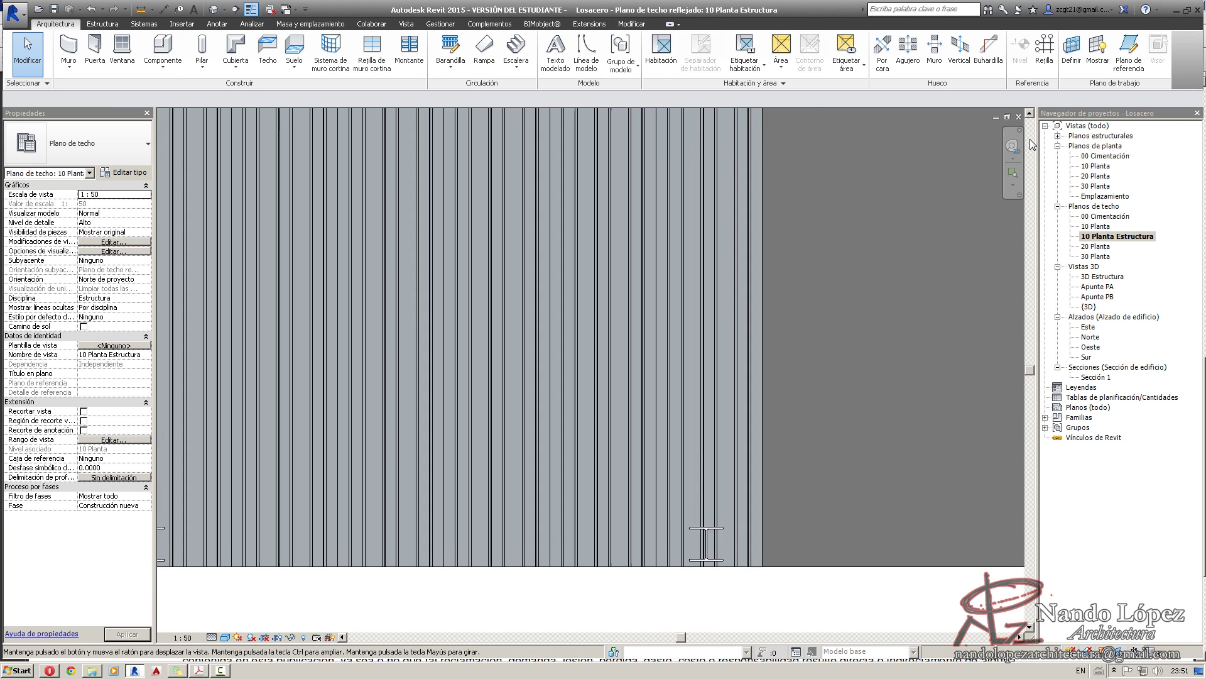
{"action": "middle_click_drag", "start_coordinate": [331, 399], "coordinate": [251, 415]}
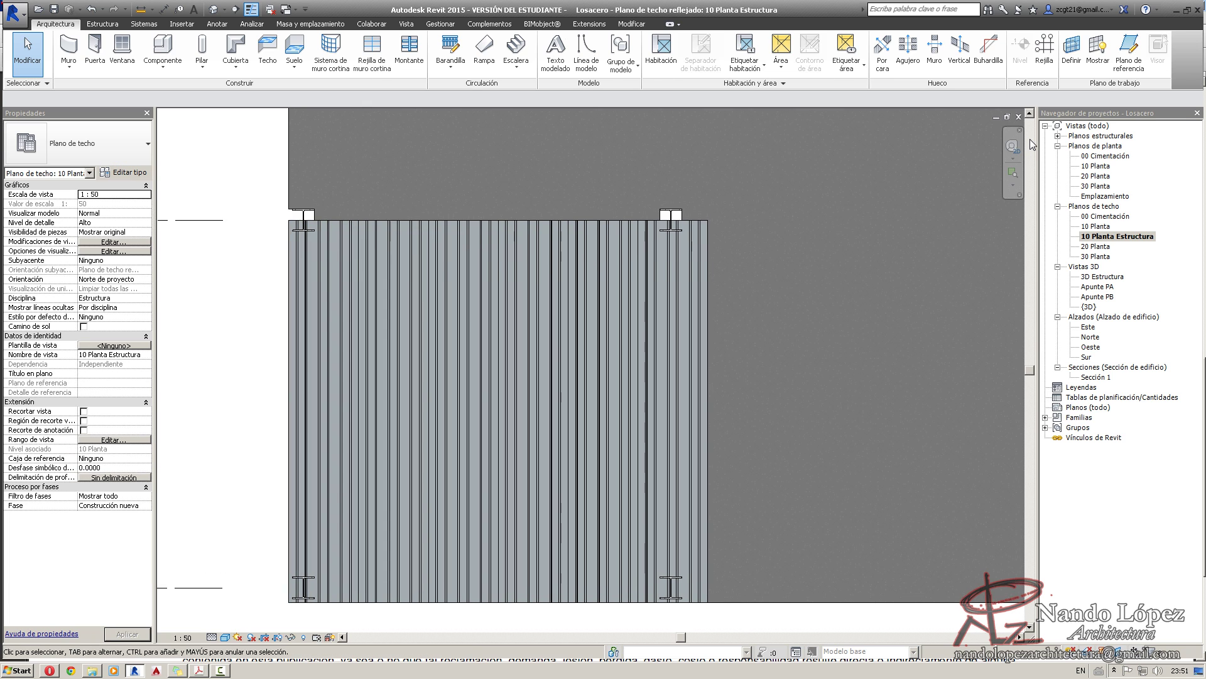
{"action": "scroll", "coordinate": [252, 415], "scroll_direction": "down", "scroll_amount": 1}
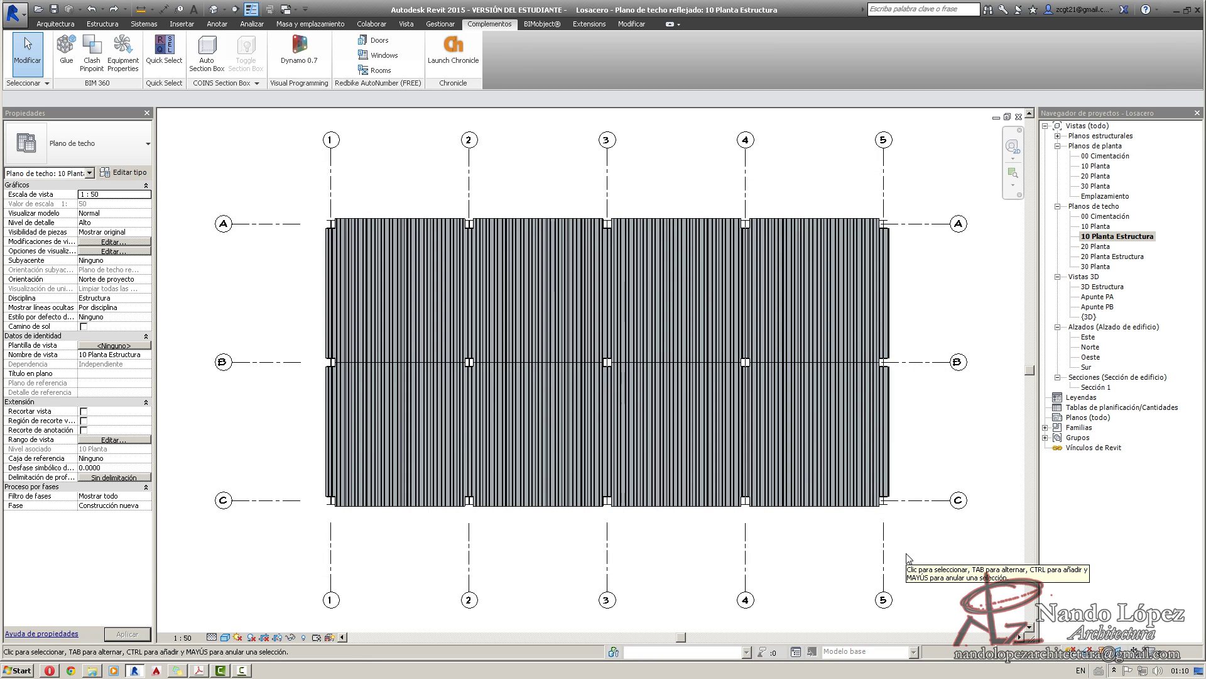
Open the 20 Planta Estructura ceiling plan to examine its Losacero layout, and close the hidden windows.
{"action": "double_click", "coordinate": [1099, 257]}
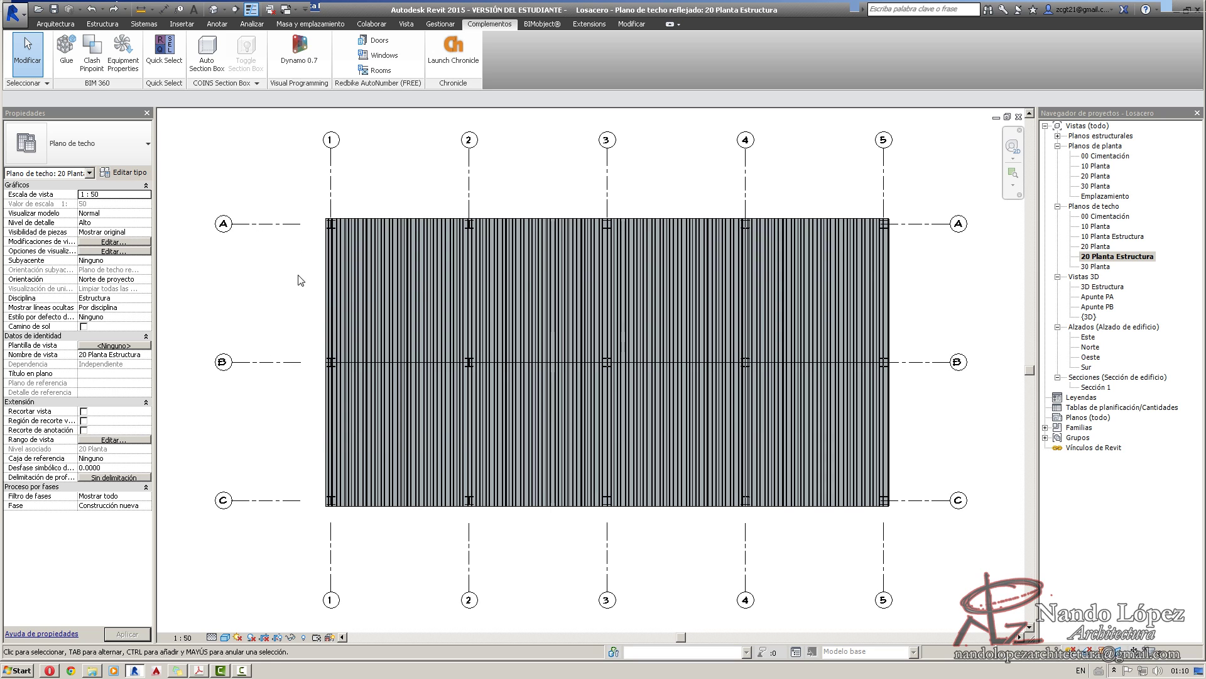
{"action": "left_click", "coordinate": [272, 11]}
Open the 3D Estructura view and examine the Losacero ribs along the lower slab's front edge, including the cutouts around the columns.
{"action": "double_click", "coordinate": [1104, 287]}
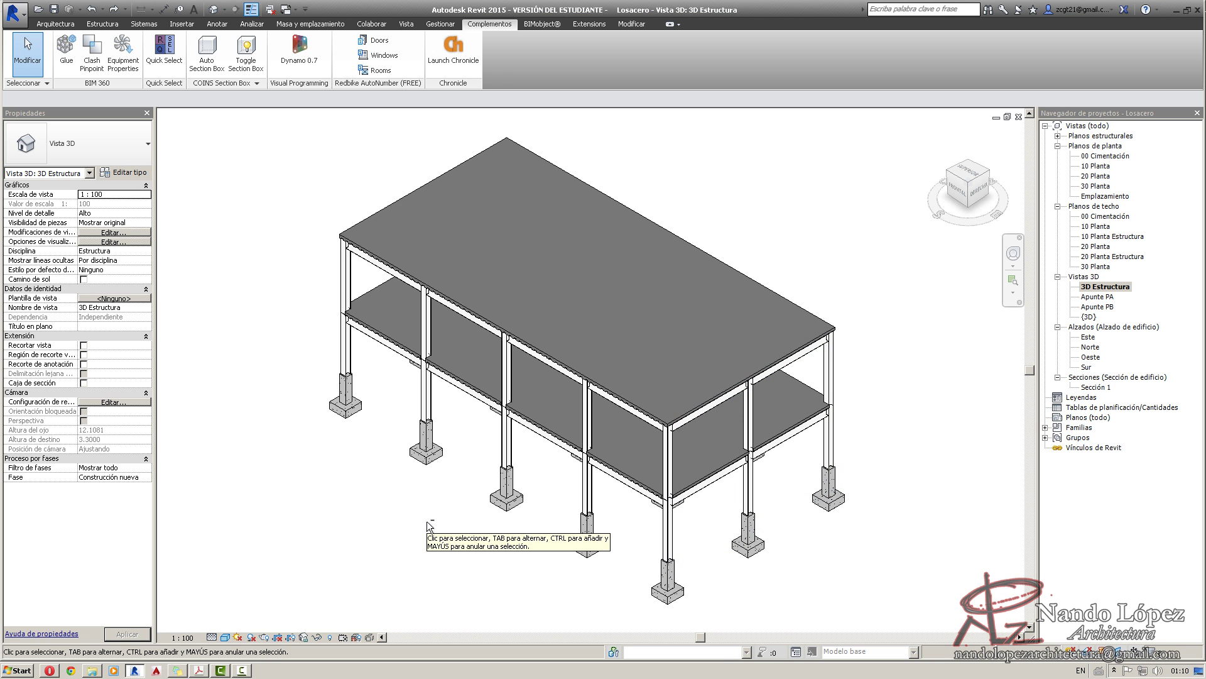
{"action": "middle_click_drag", "start_coordinate": [424, 516], "coordinate": [468, 375], "text": "shift"}
{"action": "scroll", "coordinate": [380, 380], "scroll_direction": "up", "scroll_amount": 5}
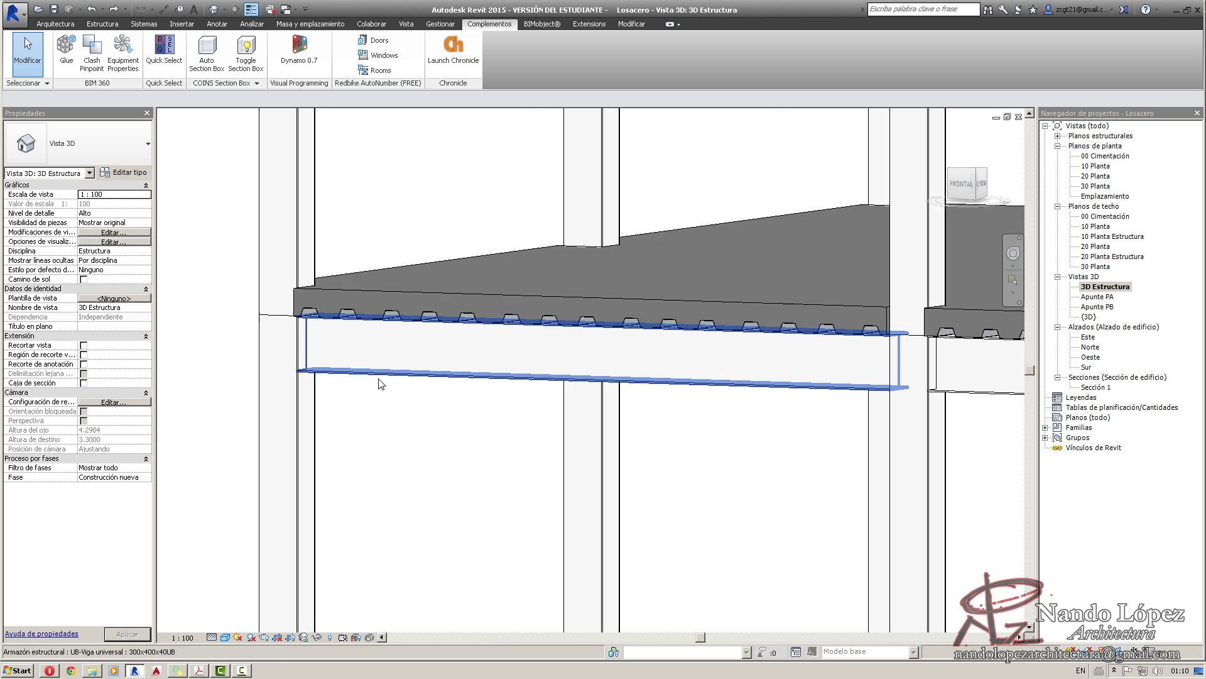
{"action": "middle_click_drag", "start_coordinate": [277, 396], "coordinate": [227, 539]}
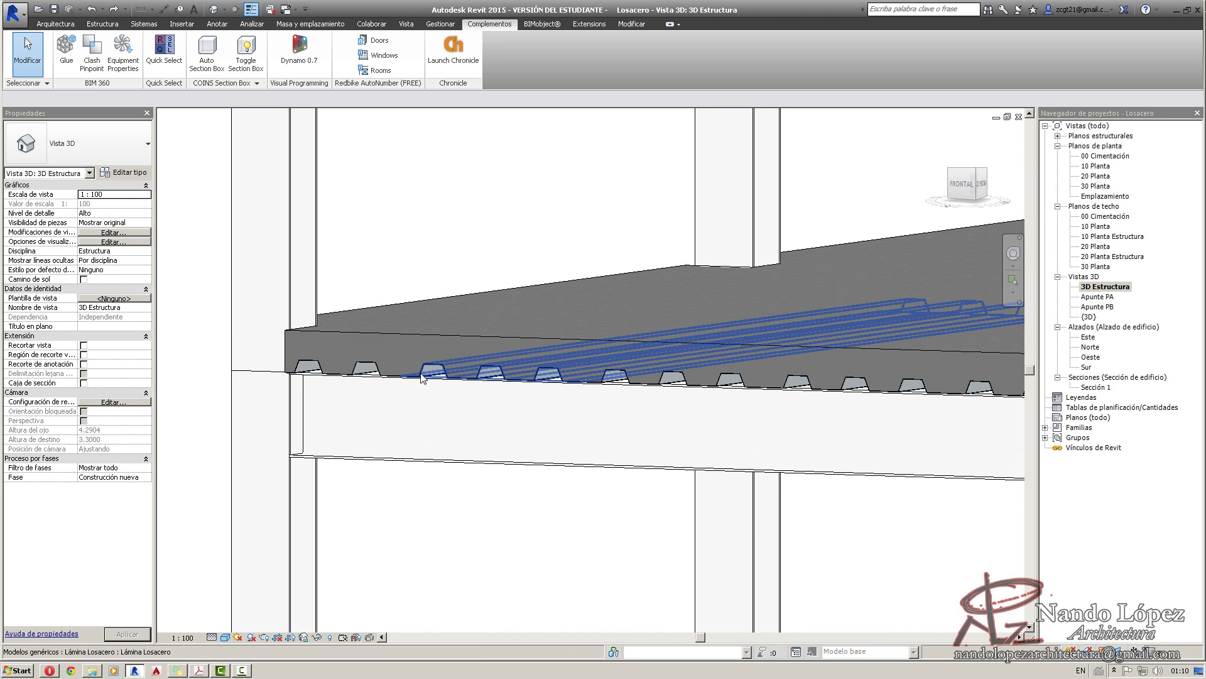
{"action": "scroll", "coordinate": [438, 380], "scroll_direction": "down", "scroll_amount": 2}
{"action": "scroll", "coordinate": [361, 375], "scroll_direction": "down", "scroll_amount": 1}
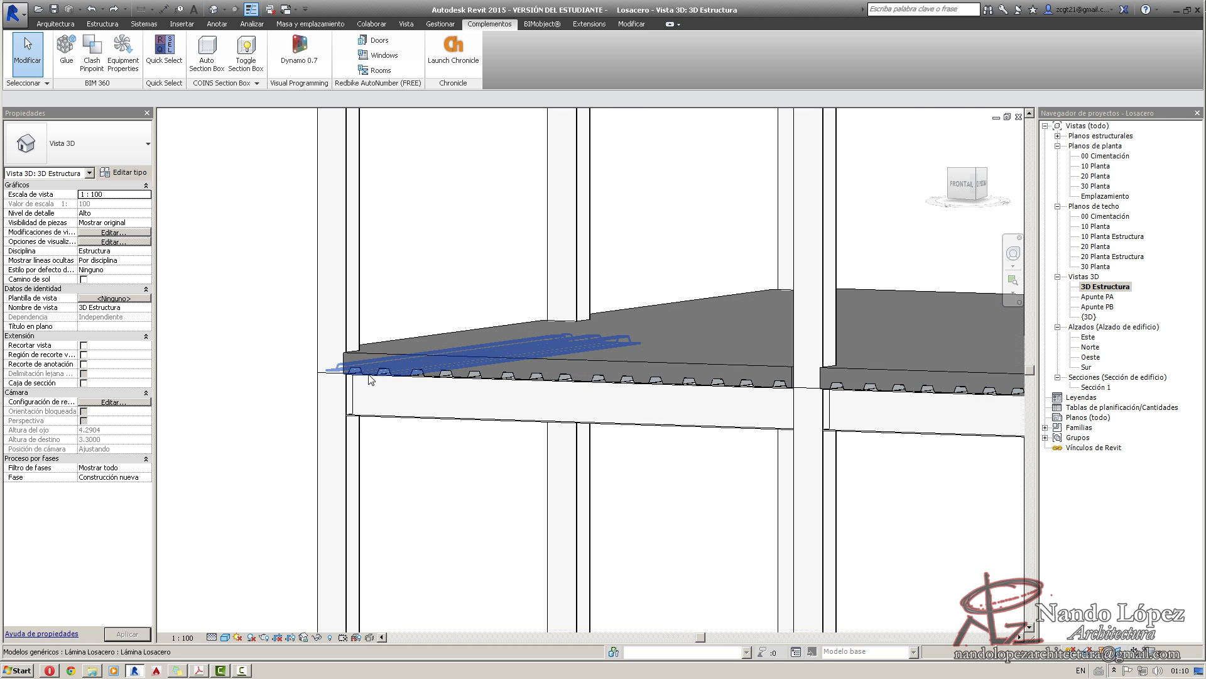
{"action": "middle_click_drag", "start_coordinate": [636, 412], "coordinate": [338, 404]}
{"action": "middle_click_drag", "start_coordinate": [668, 395], "coordinate": [640, 395]}
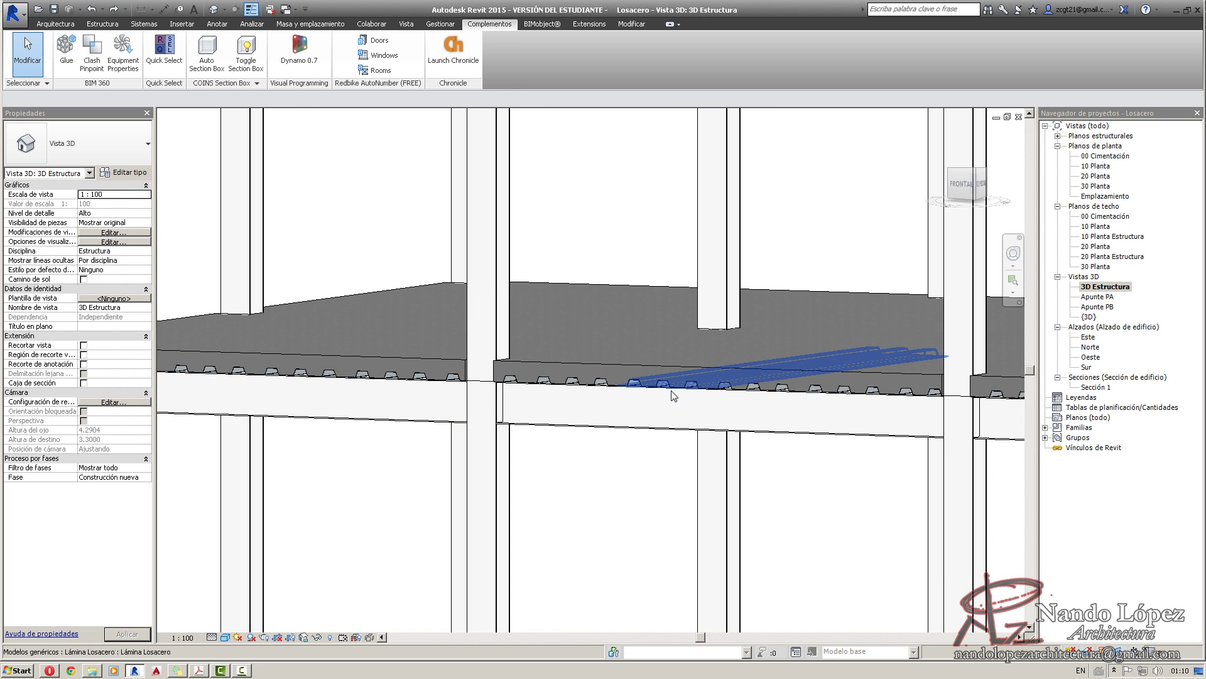
{"action": "scroll", "coordinate": [393, 377], "scroll_direction": "up", "scroll_amount": 4}
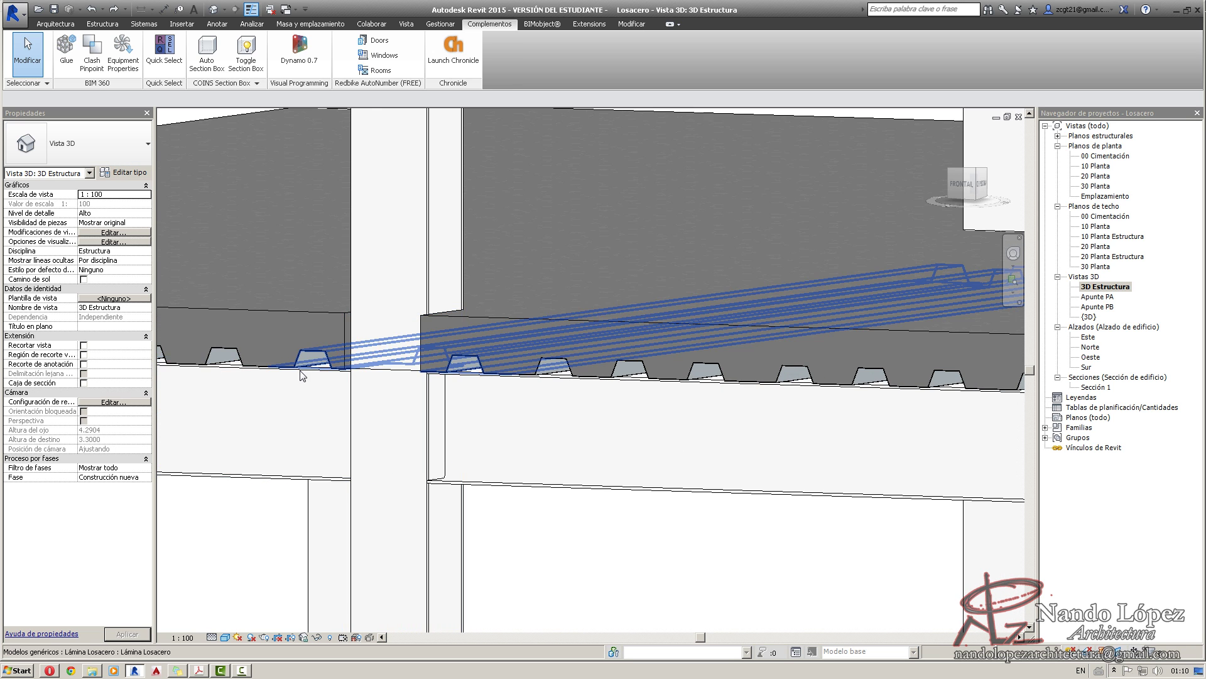
{"action": "scroll", "coordinate": [331, 334], "scroll_direction": "down", "scroll_amount": 3}
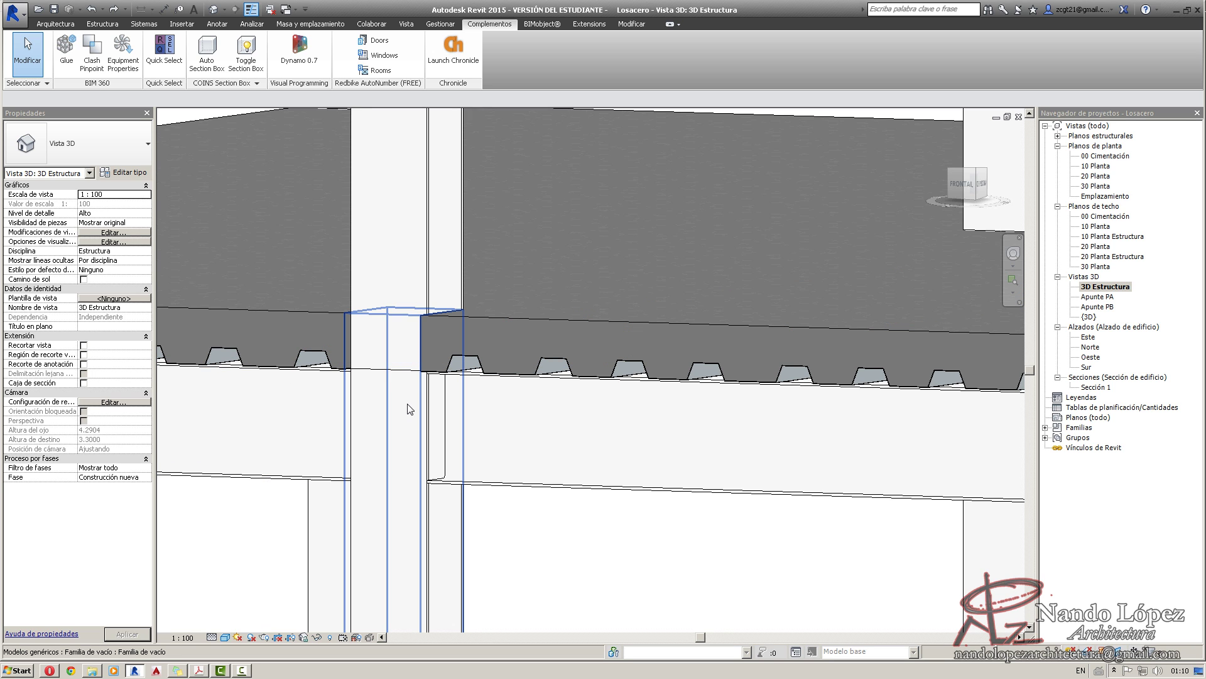
{"action": "scroll", "coordinate": [409, 405], "scroll_direction": "down", "scroll_amount": 3}
{"action": "scroll", "coordinate": [413, 406], "scroll_direction": "down", "scroll_amount": 5}
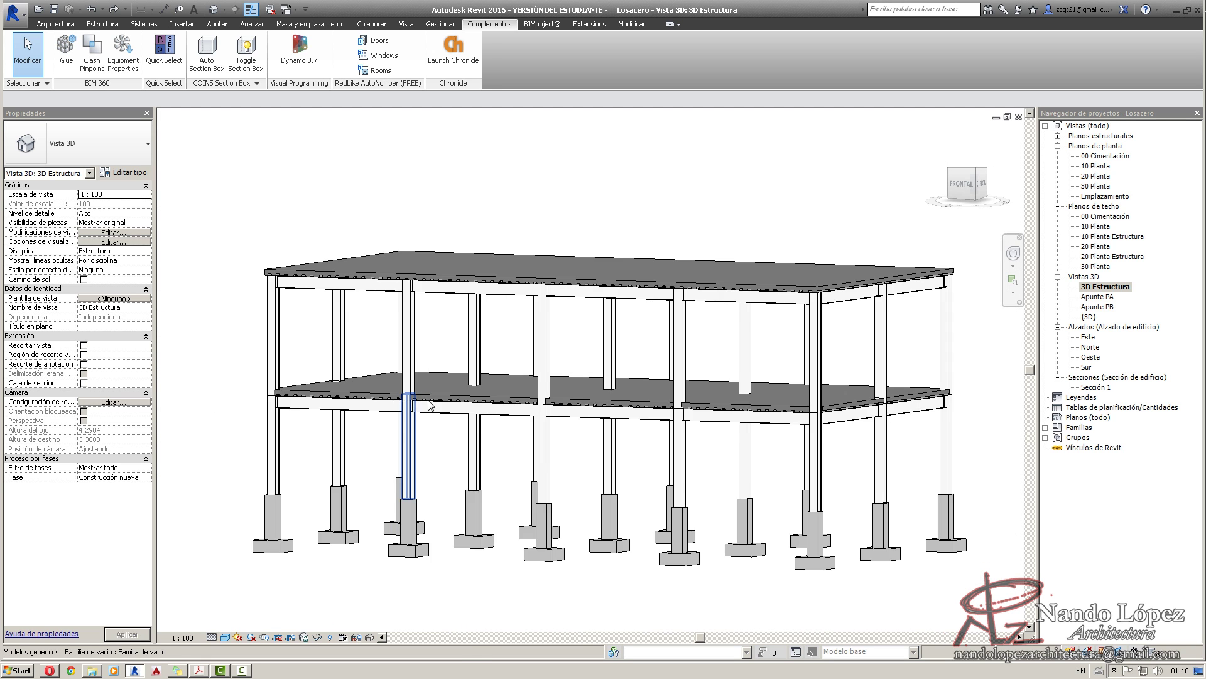
Examine the structure from above and around its corner, inspecting how the Losacero sheets sit within the lower slab bay.
{"action": "middle_click_drag", "start_coordinate": [712, 386], "coordinate": [710, 449], "text": "shift"}
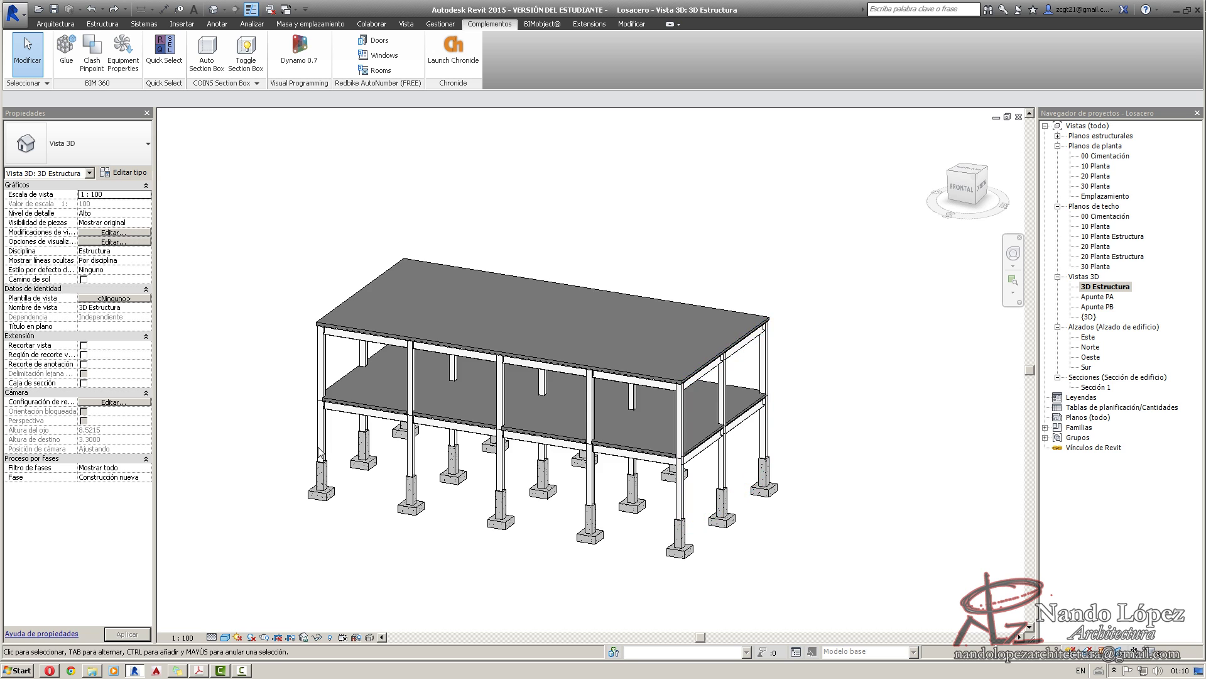
{"action": "scroll", "coordinate": [403, 454], "scroll_direction": "up", "scroll_amount": 3}
{"action": "scroll", "coordinate": [259, 405], "scroll_direction": "up", "scroll_amount": 4}
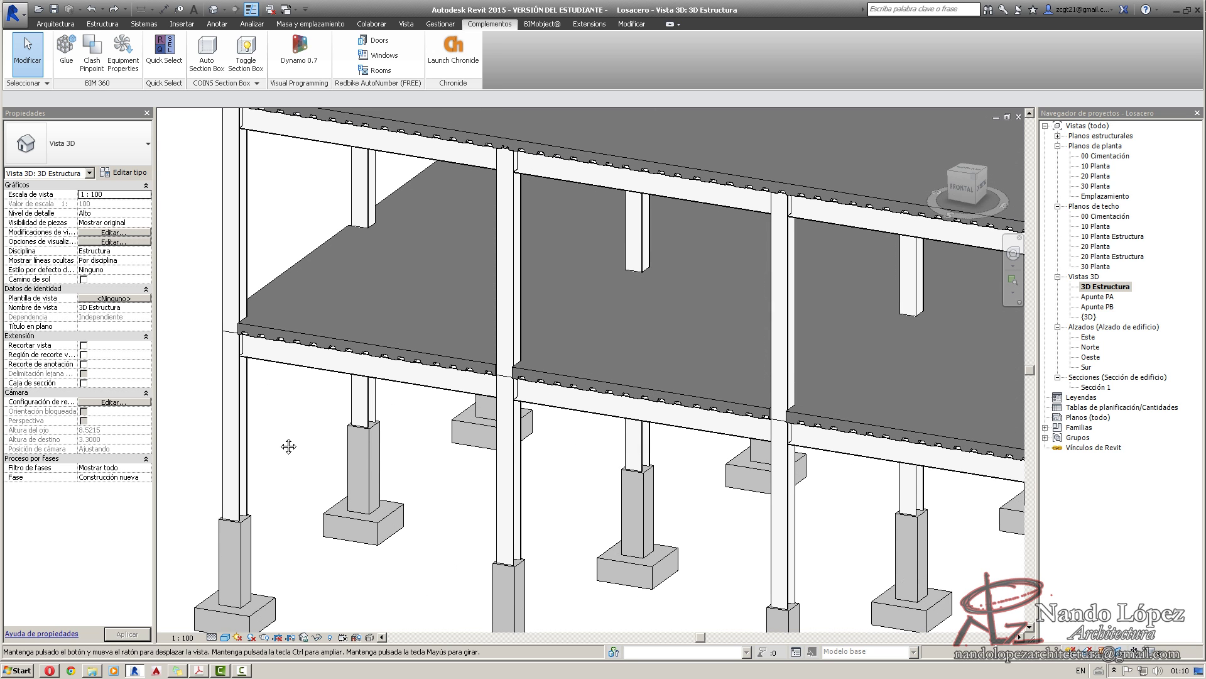
{"action": "scroll", "coordinate": [299, 427], "scroll_direction": "down", "scroll_amount": 4}
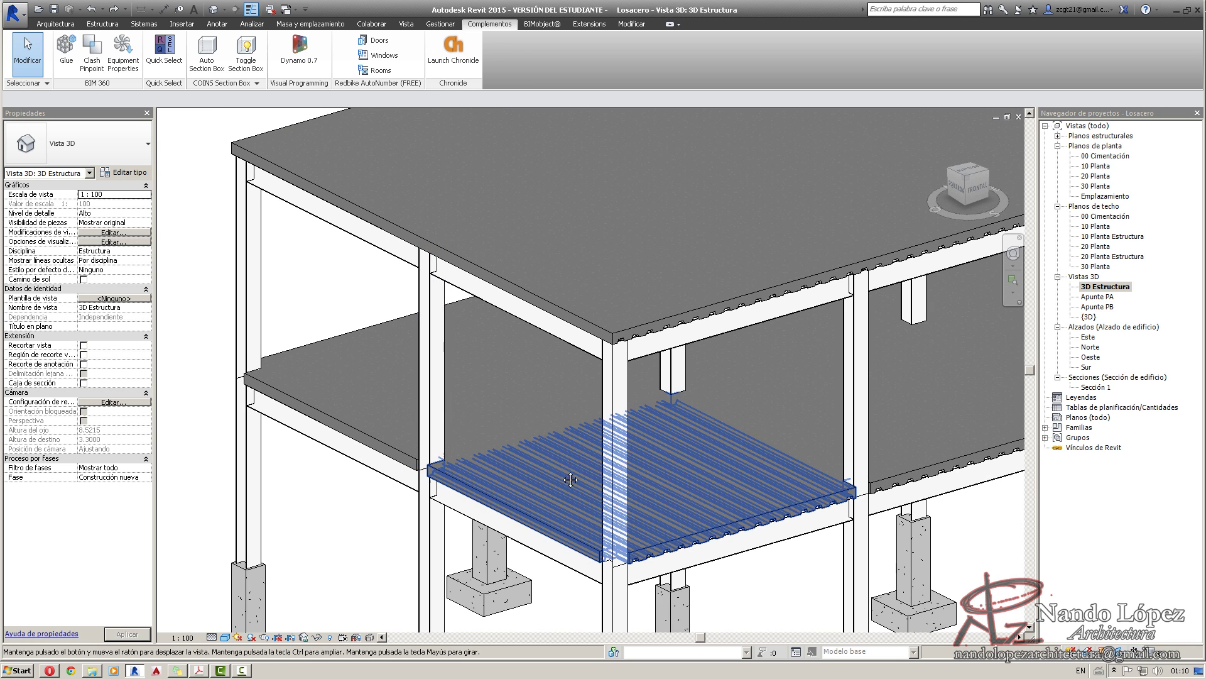
{"action": "scroll", "coordinate": [548, 396], "scroll_direction": "up", "scroll_amount": 3}
{"action": "scroll", "coordinate": [548, 393], "scroll_direction": "up", "scroll_amount": 2}
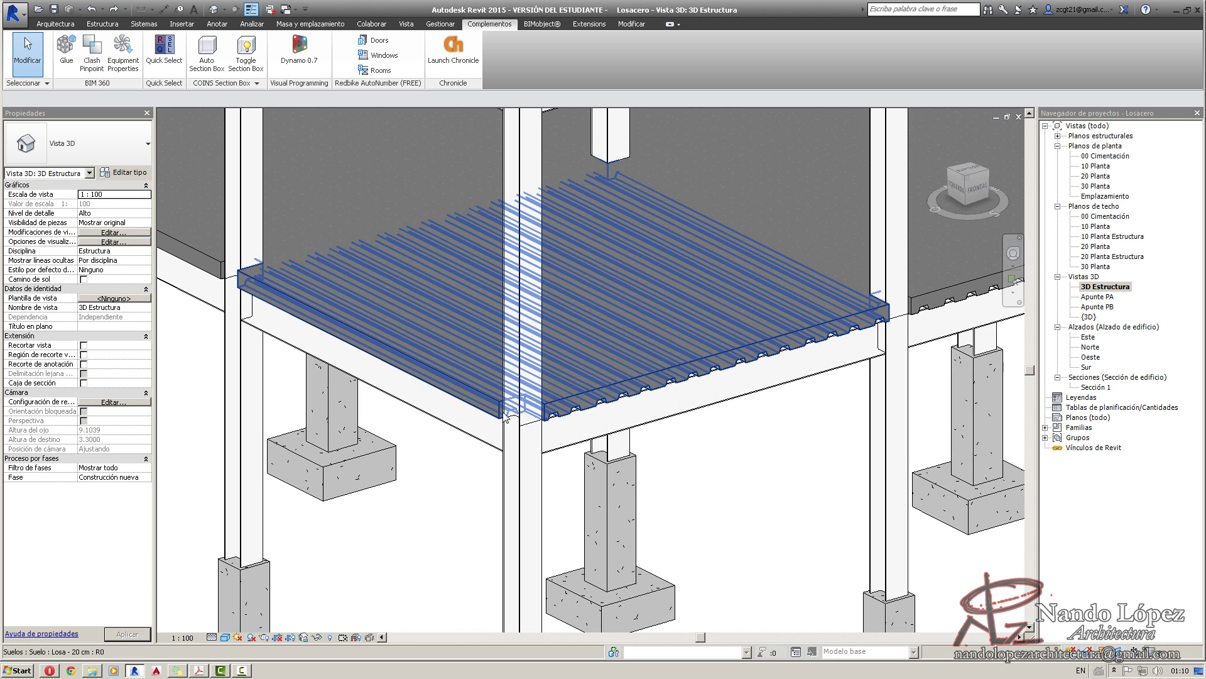
{"action": "scroll", "coordinate": [647, 371], "scroll_direction": "down", "scroll_amount": 3}
{"action": "scroll", "coordinate": [617, 343], "scroll_direction": "down", "scroll_amount": 2}
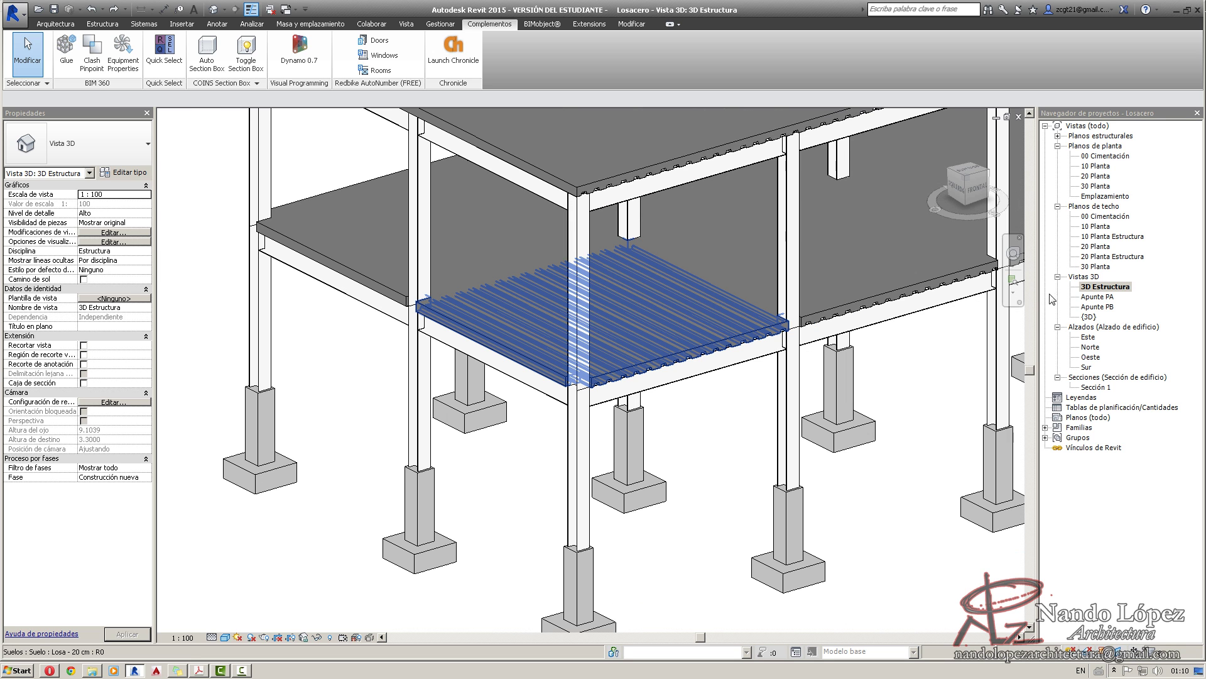
In the 10 Planta Estructura ceiling plan, try deleting the void family around the C-1 column and undo the deletion.
{"action": "double_click", "coordinate": [1111, 238]}
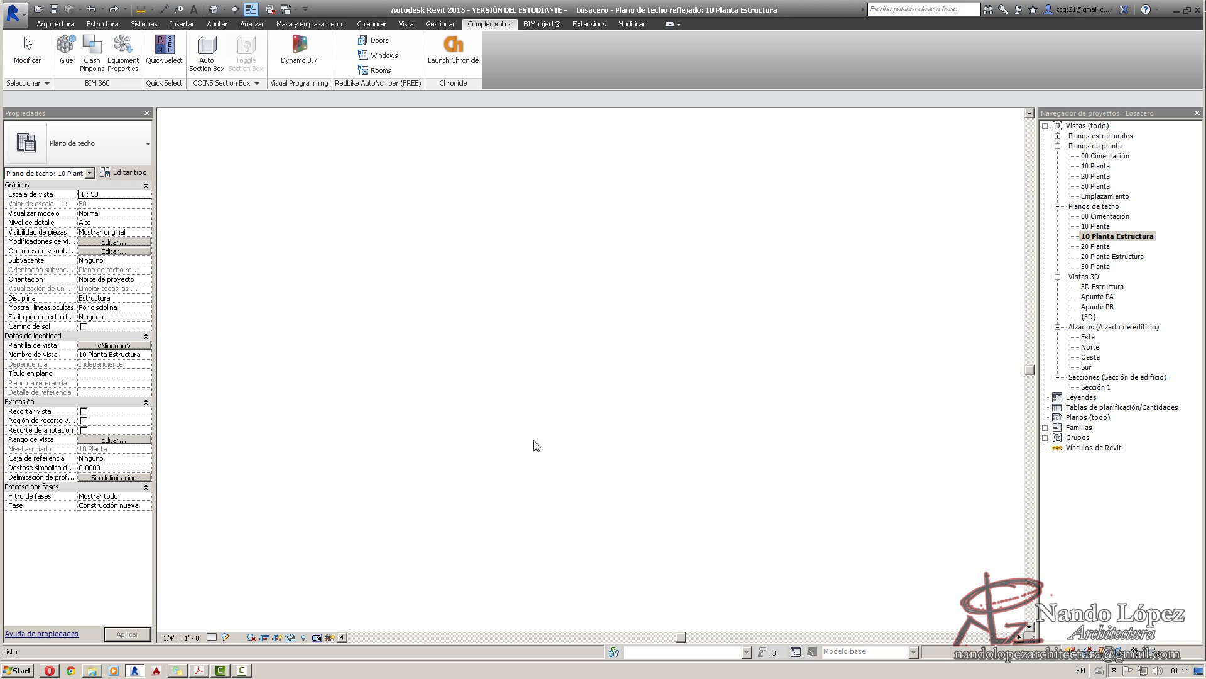
{"action": "scroll", "coordinate": [303, 547], "scroll_direction": "up", "scroll_amount": 5}
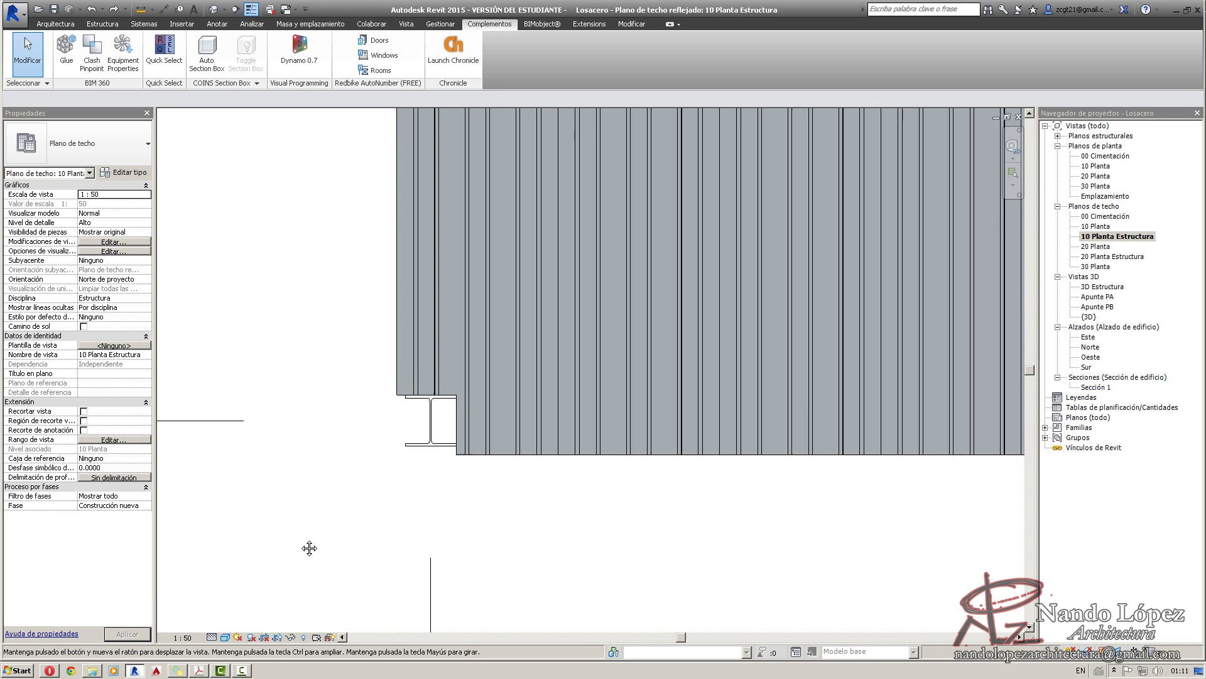
{"action": "scroll", "coordinate": [376, 496], "scroll_direction": "up", "scroll_amount": 1}
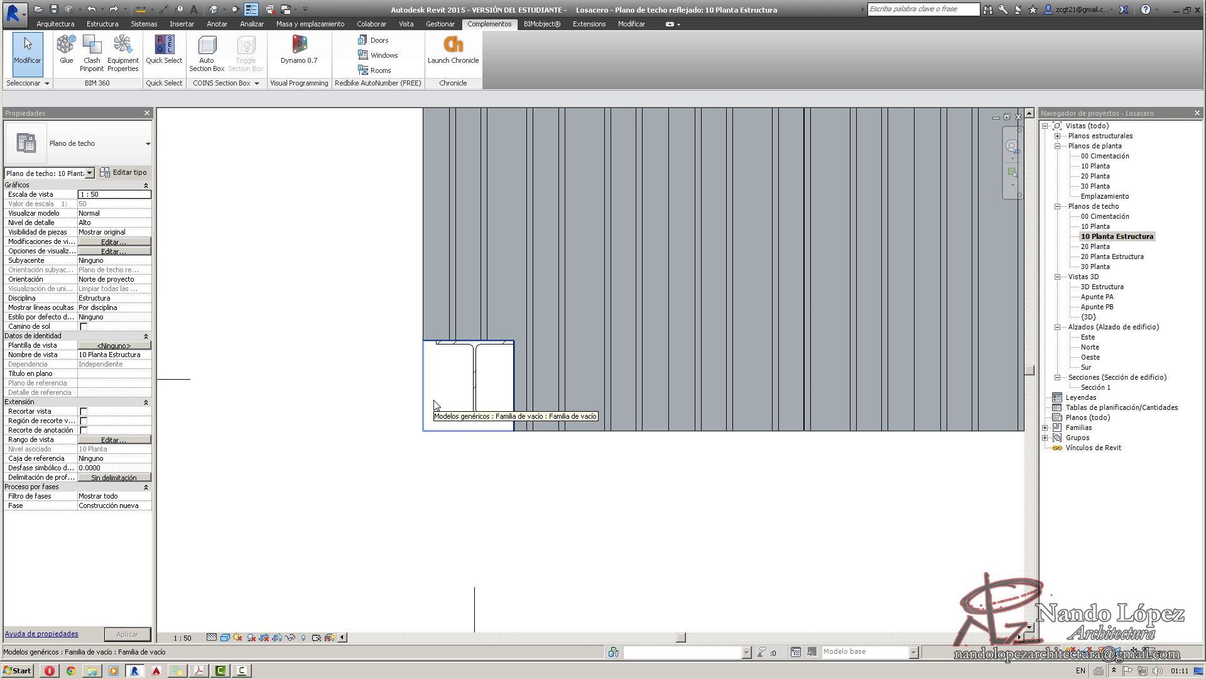
{"action": "left_click", "coordinate": [436, 406]}
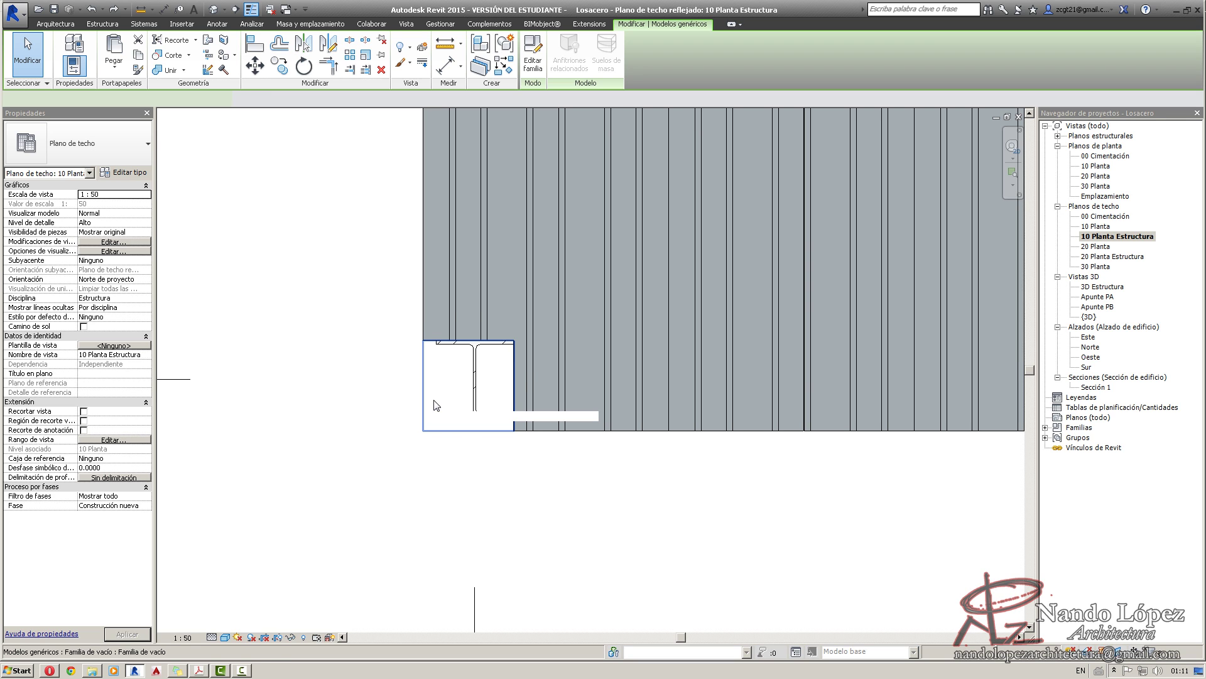
{"action": "left_click", "coordinate": [342, 485]}
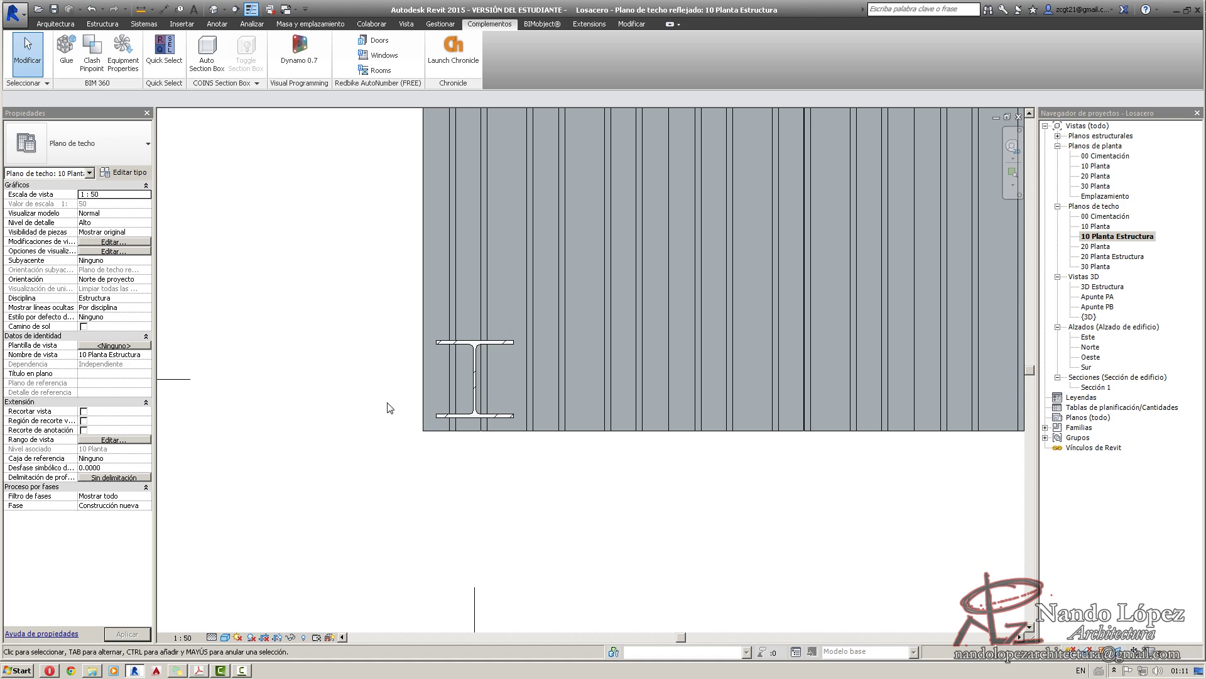
{"action": "key", "text": "ctrl+z"}
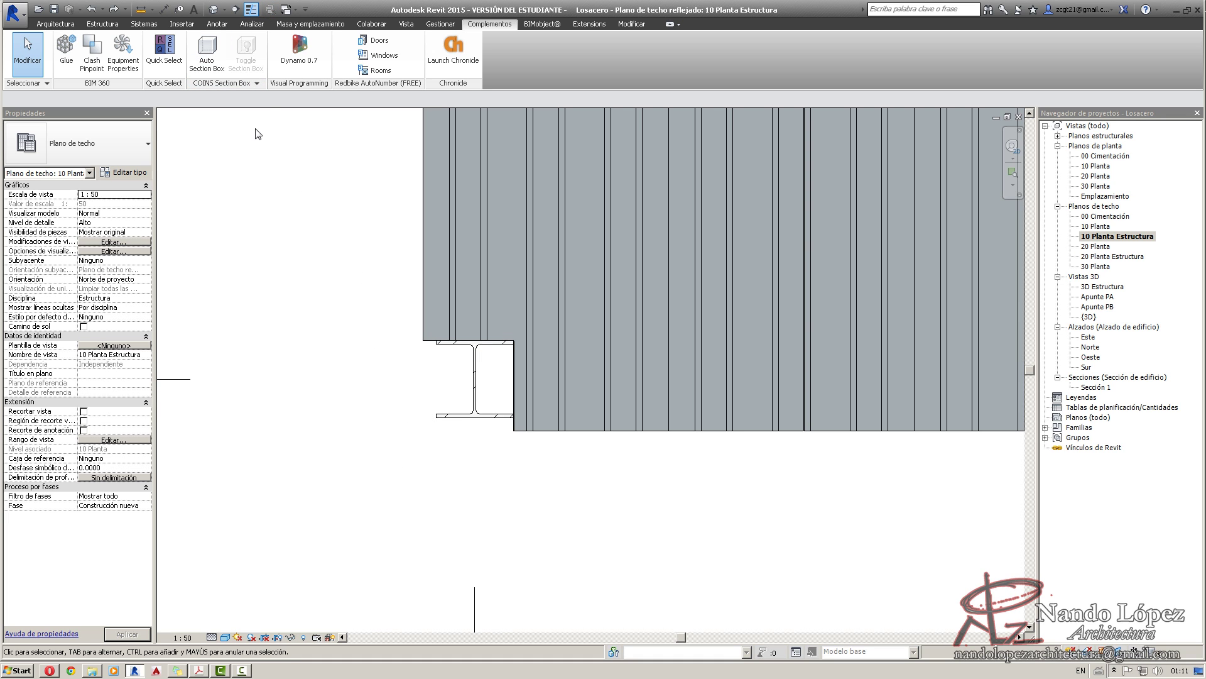
Open the default 3D view and the 3D Estructura view to examine the building and the structure's end bay.
{"action": "left_click", "coordinate": [214, 9]}
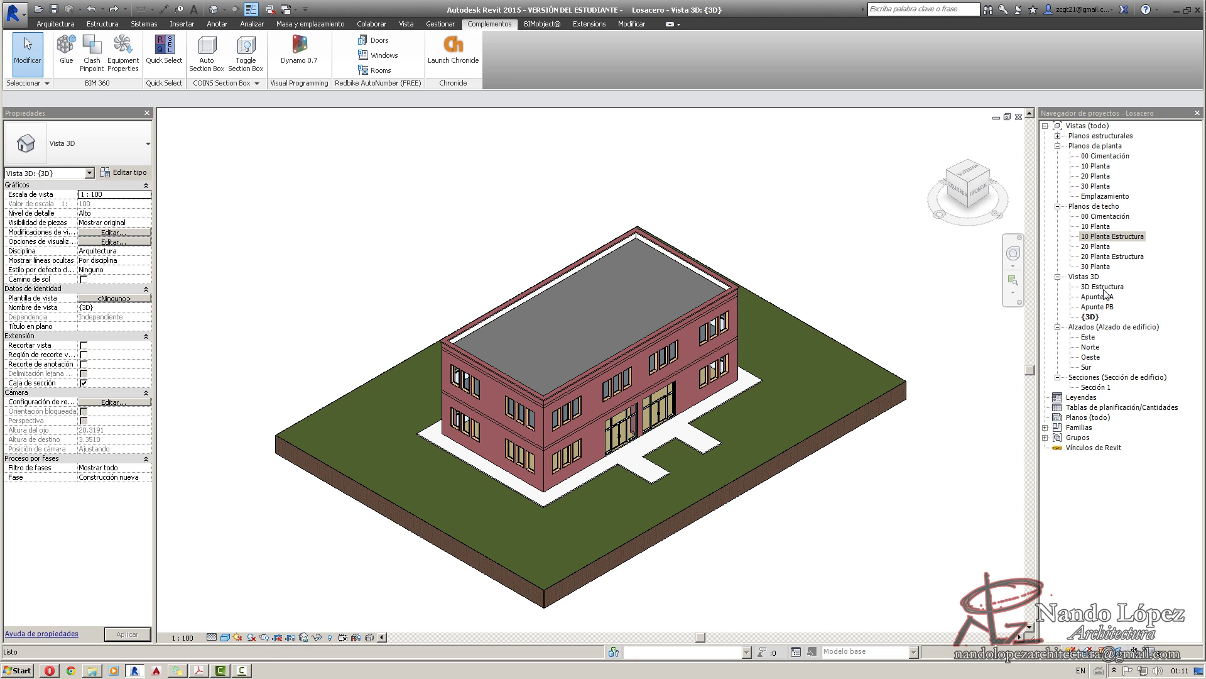
{"action": "double_click", "coordinate": [1103, 287]}
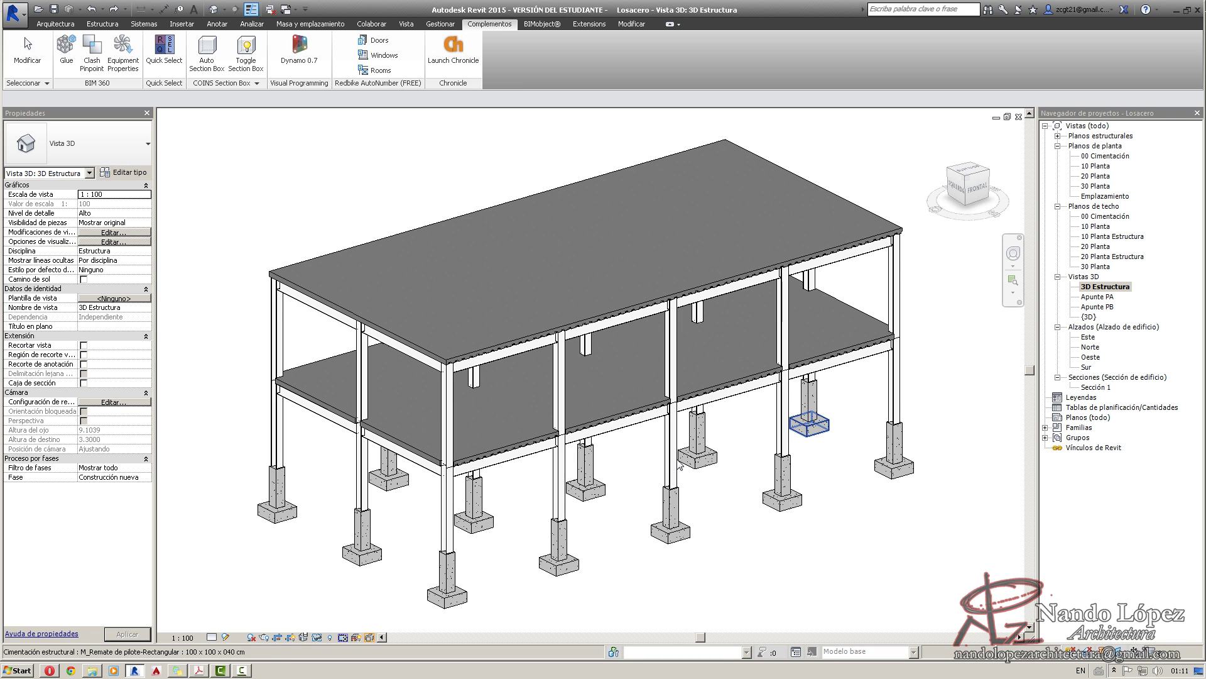
{"action": "middle_click_drag", "start_coordinate": [880, 496], "coordinate": [684, 540], "text": "shift"}
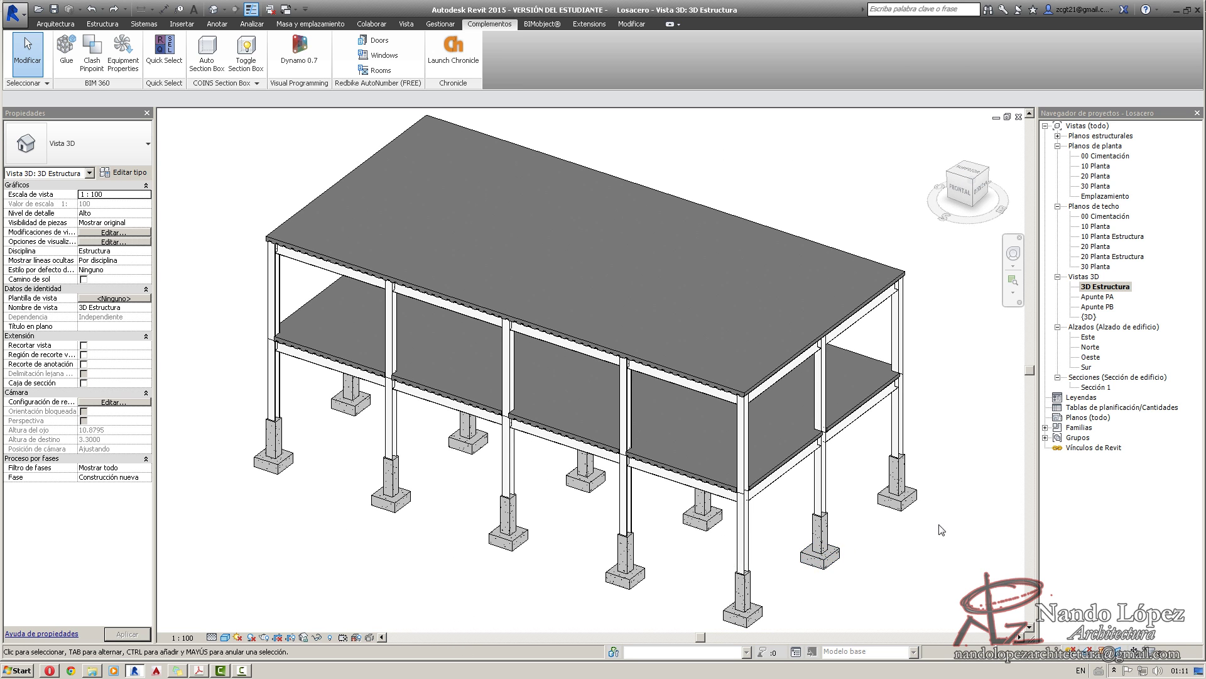
{"action": "middle_click_drag", "start_coordinate": [942, 530], "coordinate": [844, 475]}
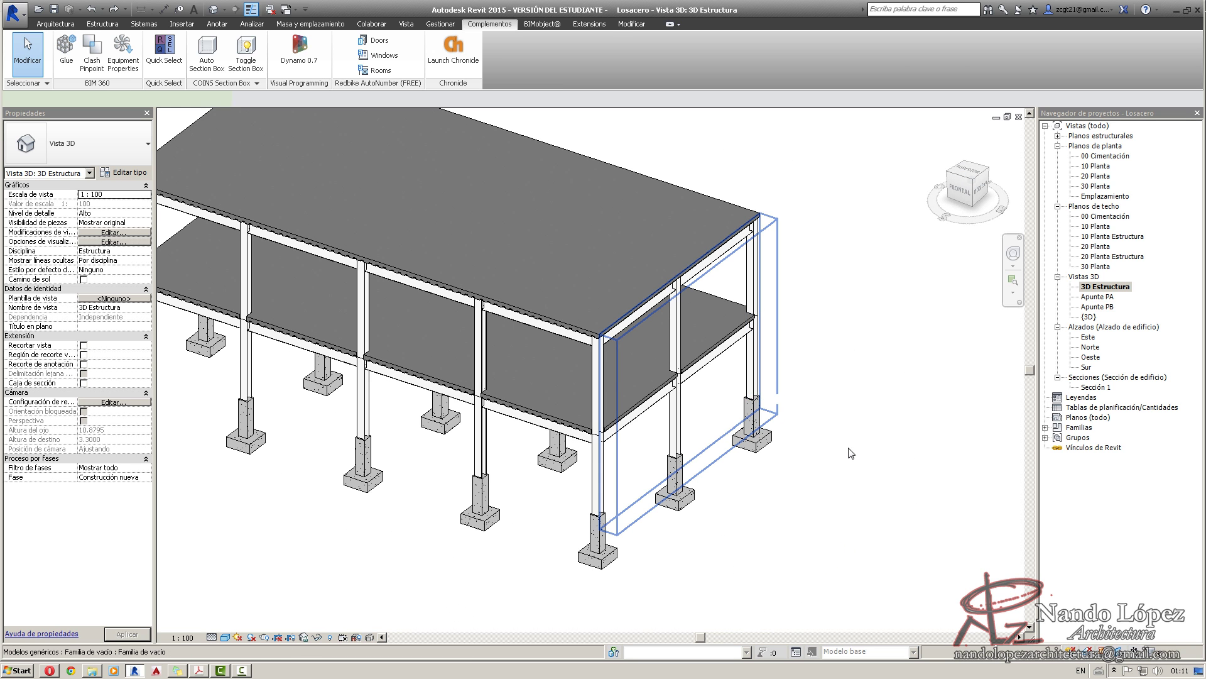
Try deleting the void family along the structure's end face, examine the Losacero sheet ends there, and undo the deletion.
{"action": "left_click", "coordinate": [851, 453]}
{"action": "key", "text": "Escape"}
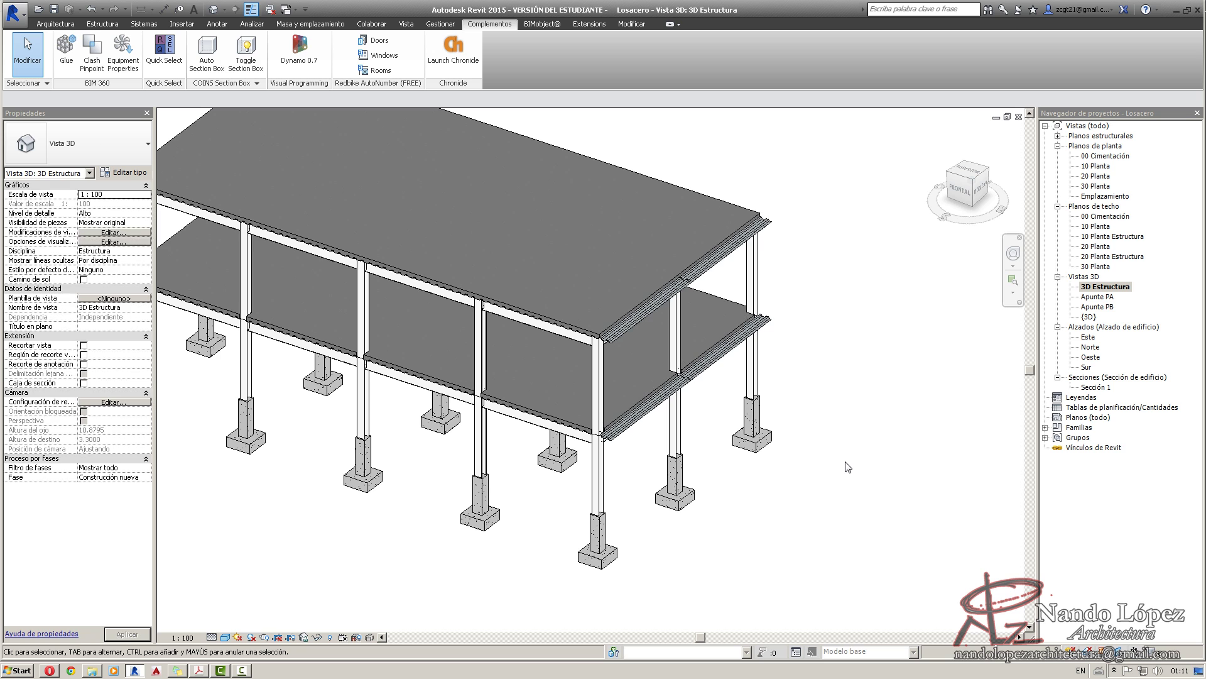
{"action": "scroll", "coordinate": [637, 467], "scroll_direction": "up", "scroll_amount": 3}
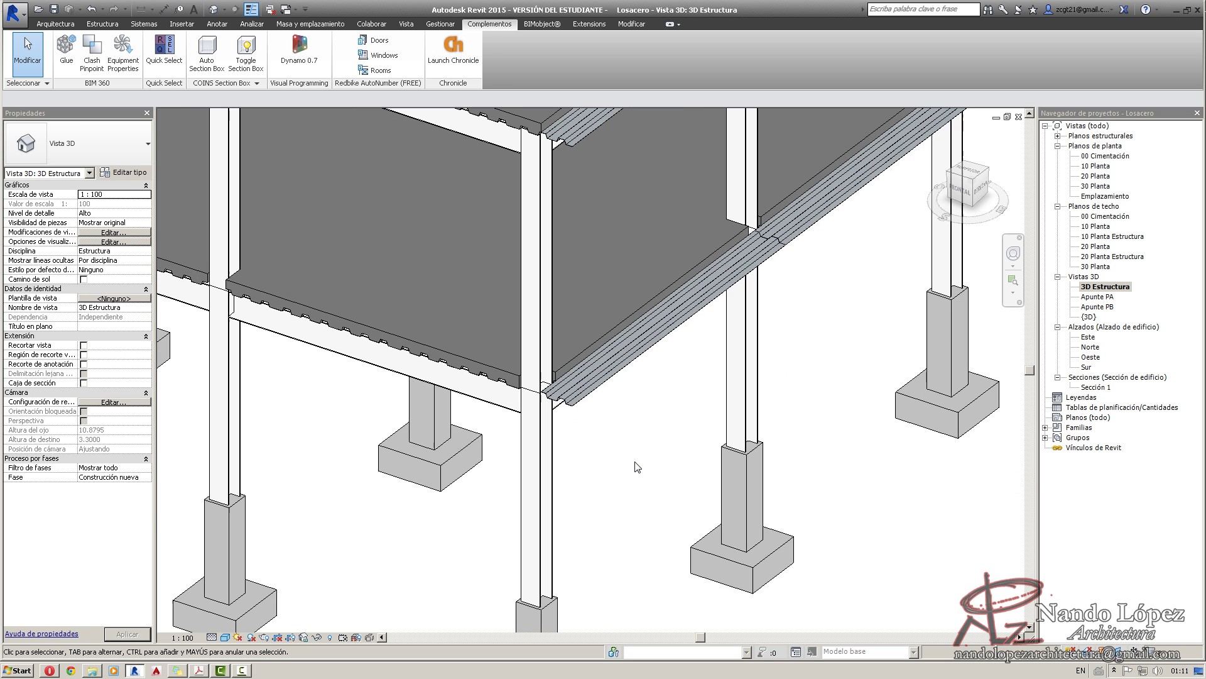
{"action": "scroll", "coordinate": [561, 392], "scroll_direction": "up", "scroll_amount": 3}
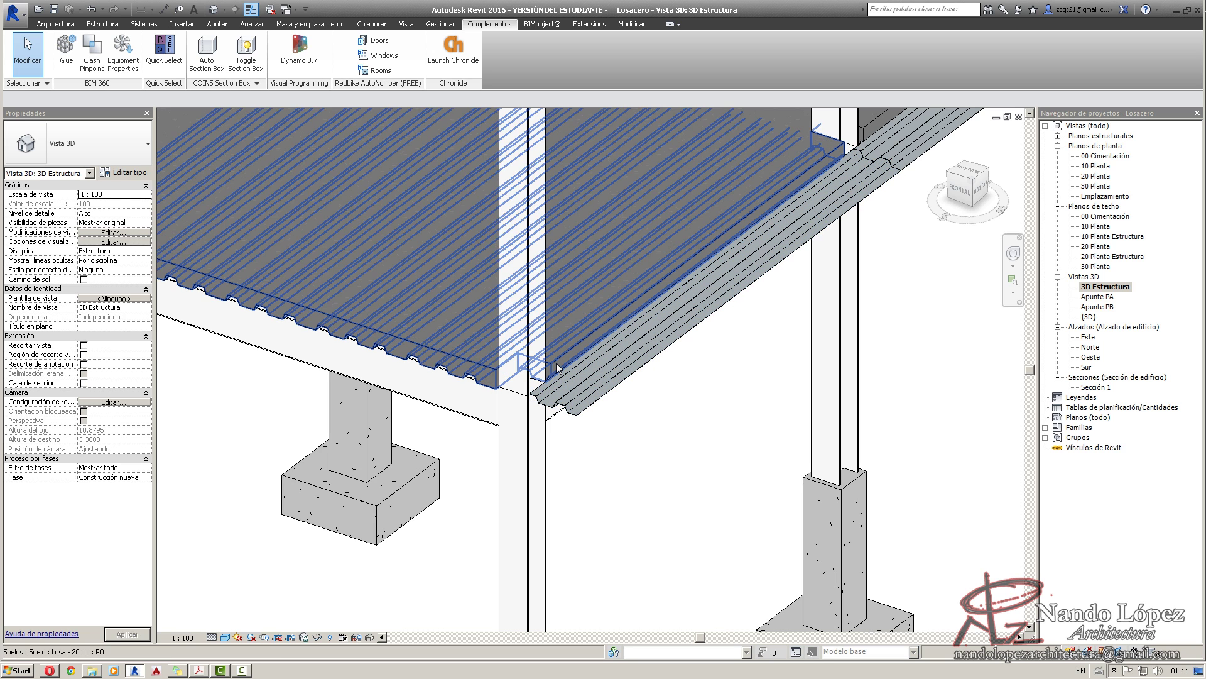
{"action": "scroll", "coordinate": [591, 381], "scroll_direction": "down", "scroll_amount": 3}
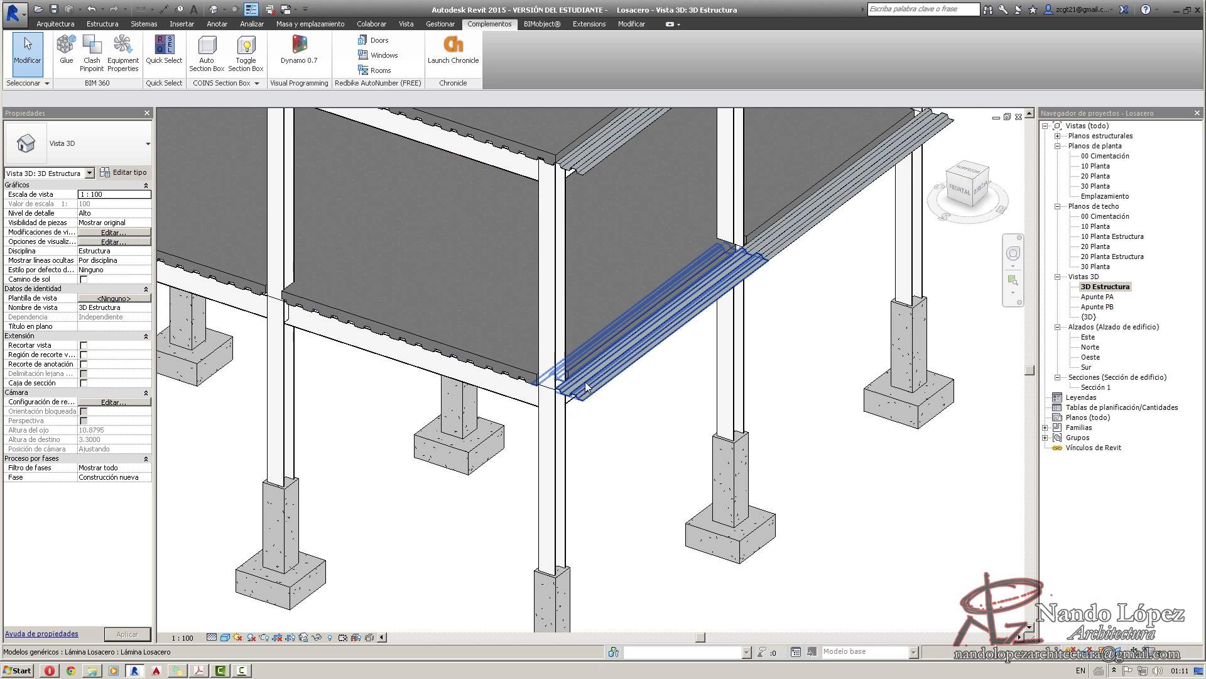
{"action": "middle_click_drag", "start_coordinate": [632, 393], "coordinate": [585, 458]}
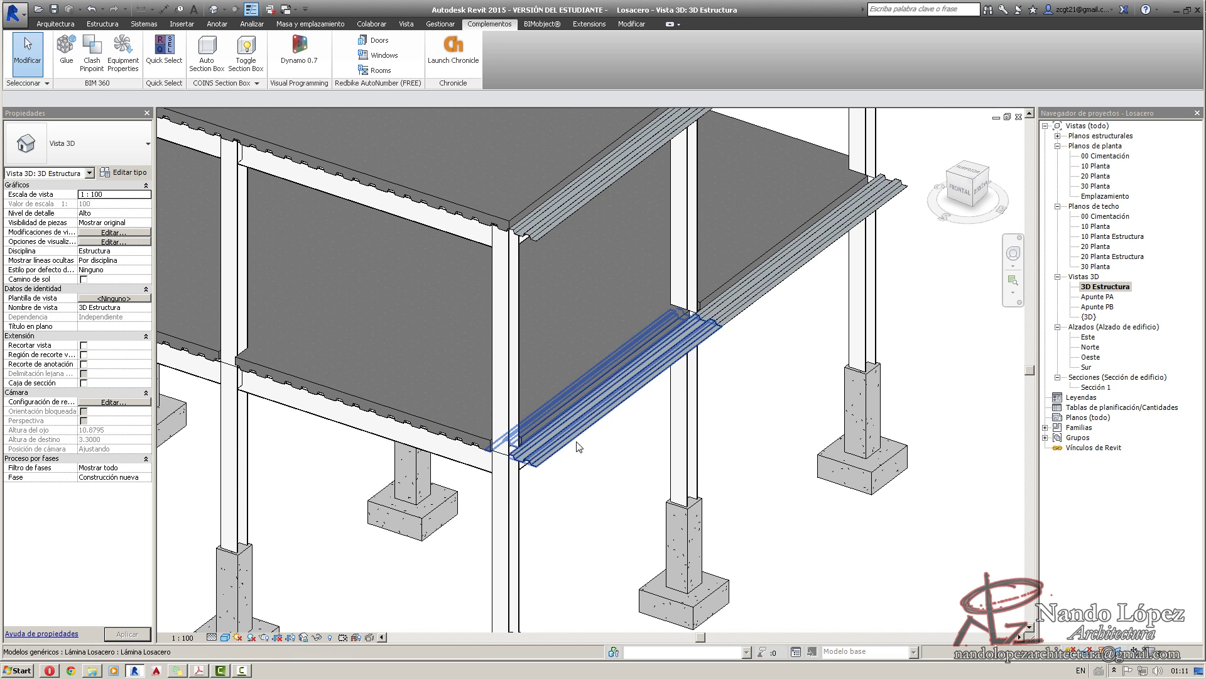
{"action": "scroll", "coordinate": [714, 364], "scroll_direction": "down", "scroll_amount": 2}
{"action": "middle_click_drag", "start_coordinate": [762, 391], "coordinate": [712, 443]}
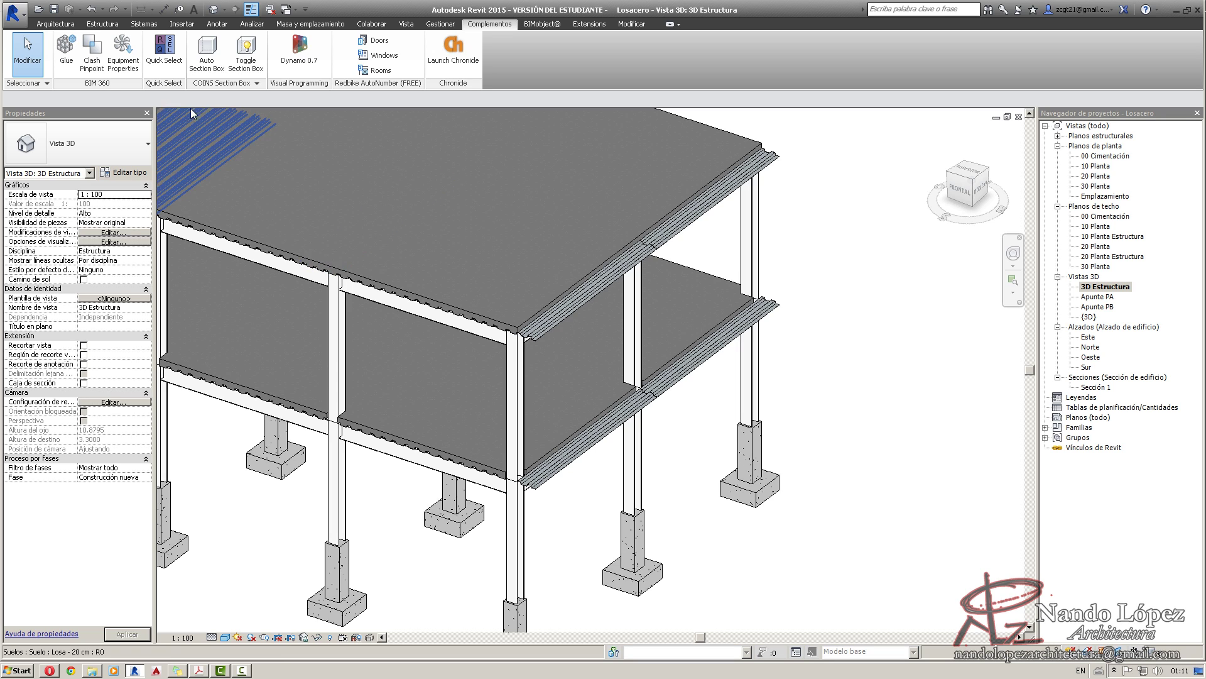
{"action": "left_click", "coordinate": [92, 8]}
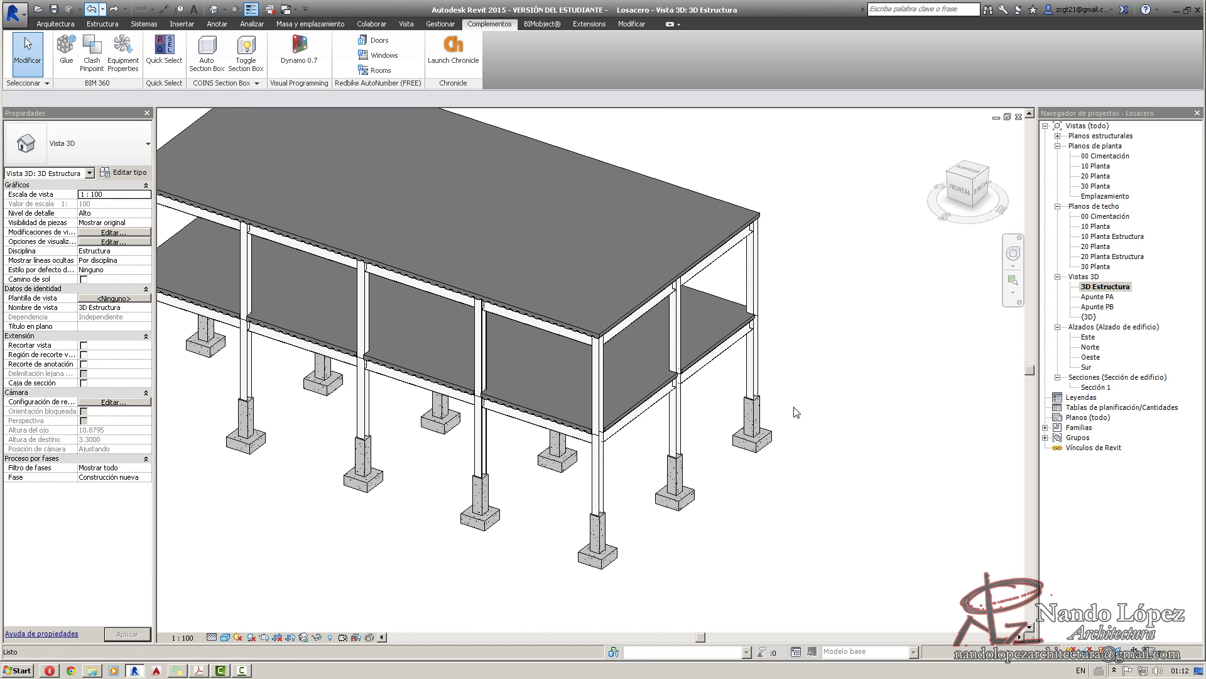
Enable the section box in the 3D Estructura view and pull its front face inward past the first row of columns.
{"action": "scroll", "coordinate": [798, 396], "scroll_direction": "up", "scroll_amount": 3}
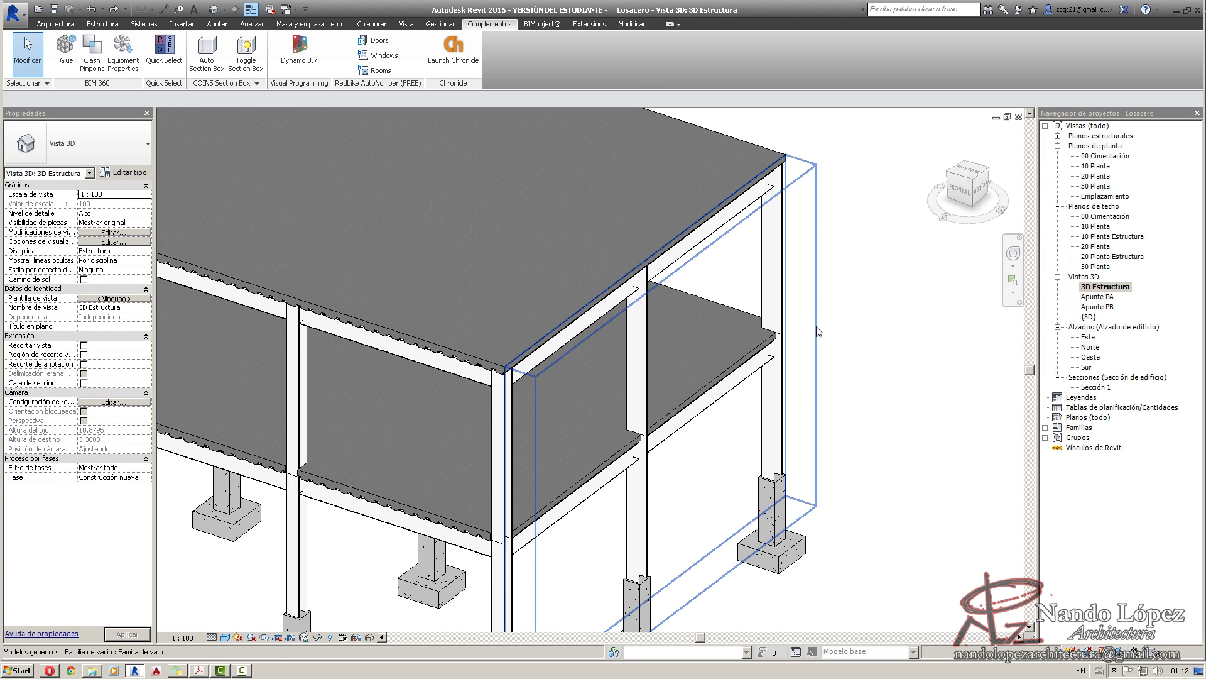
{"action": "scroll", "coordinate": [816, 328], "scroll_direction": "down", "scroll_amount": 3}
{"action": "middle_click_drag", "start_coordinate": [312, 569], "coordinate": [336, 535]}
{"action": "scroll", "coordinate": [339, 522], "scroll_direction": "down", "scroll_amount": 1}
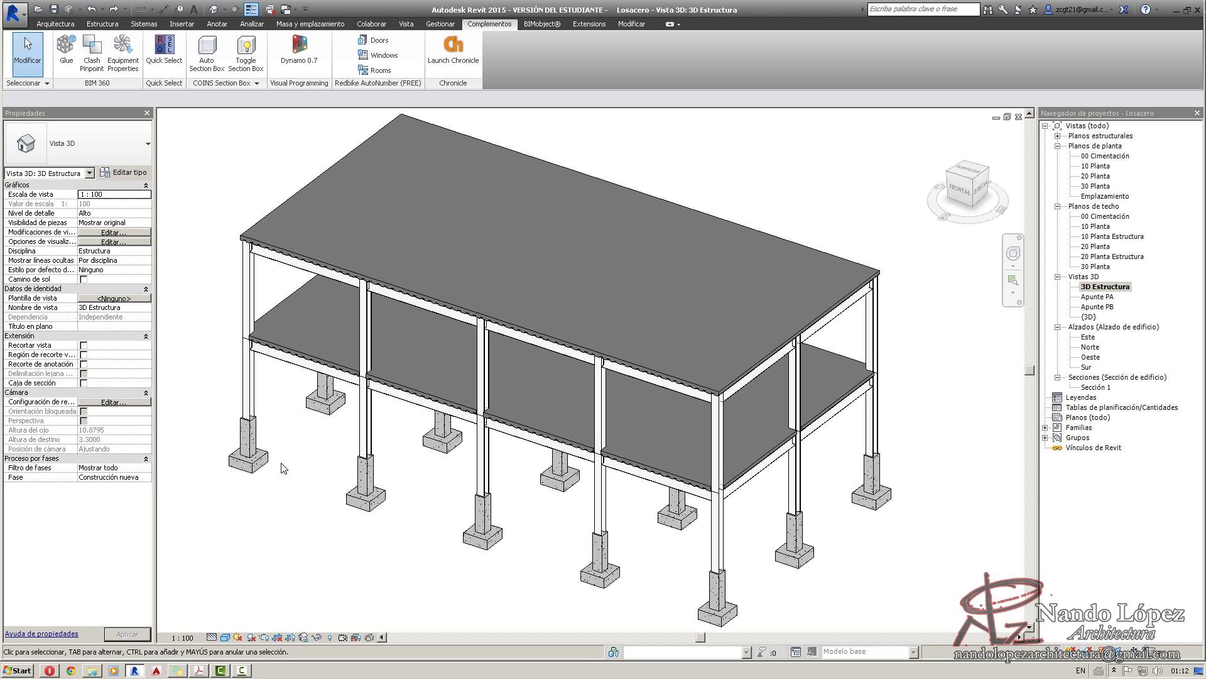
{"action": "middle_click_drag", "start_coordinate": [290, 440], "coordinate": [327, 471], "text": "shift"}
{"action": "scroll", "coordinate": [315, 444], "scroll_direction": "down", "scroll_amount": 2}
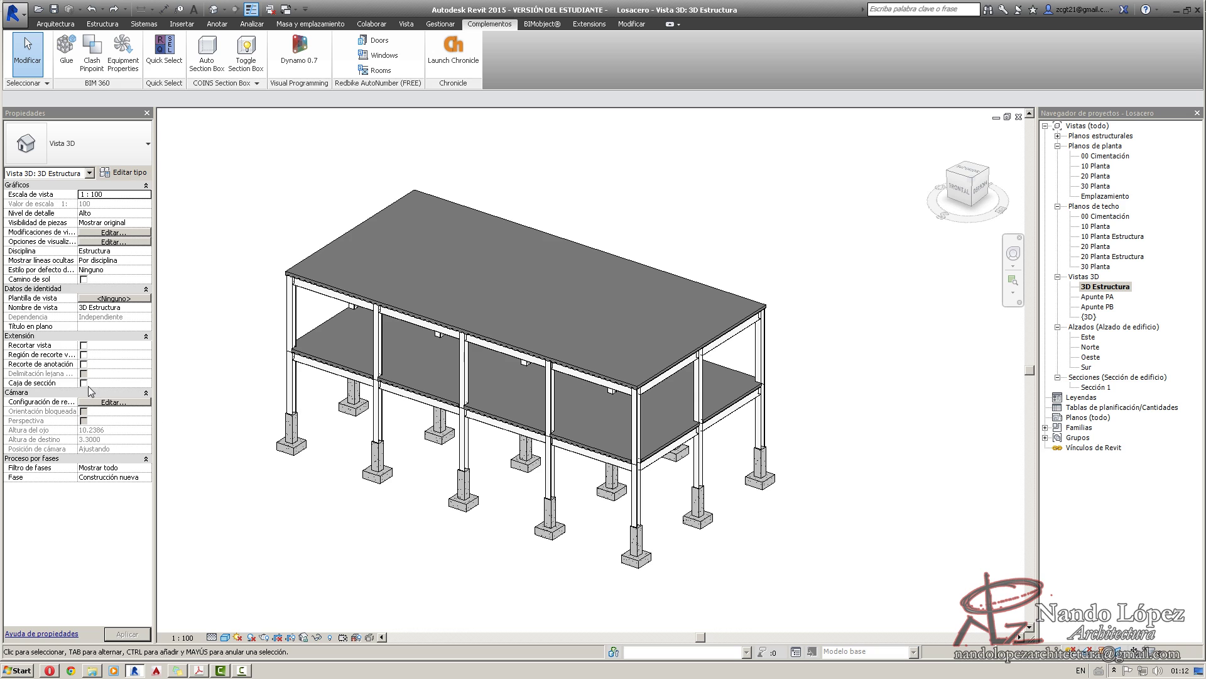
{"action": "left_click", "coordinate": [84, 383]}
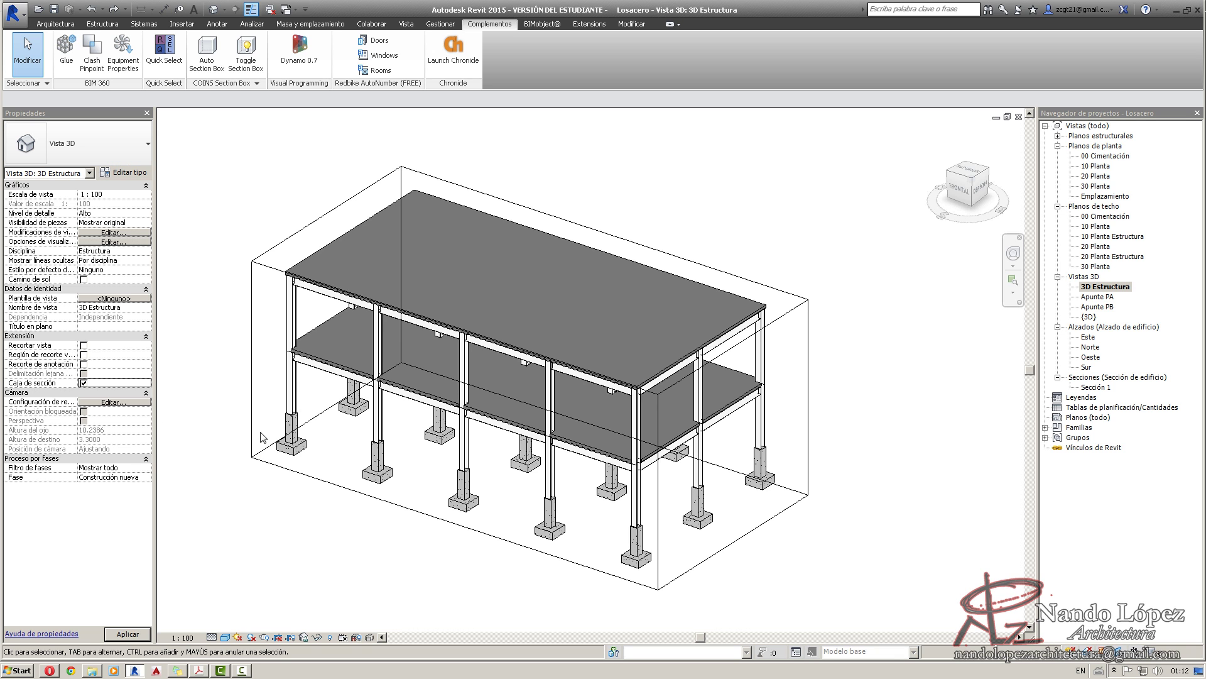
{"action": "left_click", "coordinate": [251, 335]}
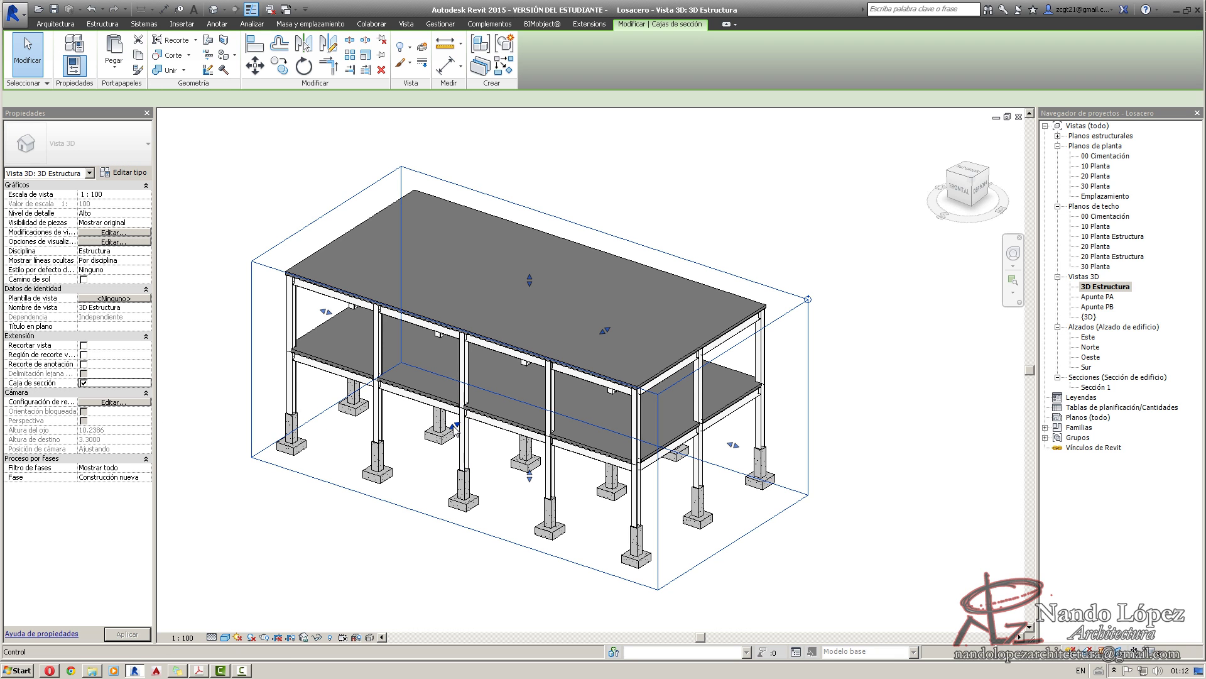
{"action": "left_click_drag", "start_coordinate": [507, 403], "coordinate": [507, 403]}
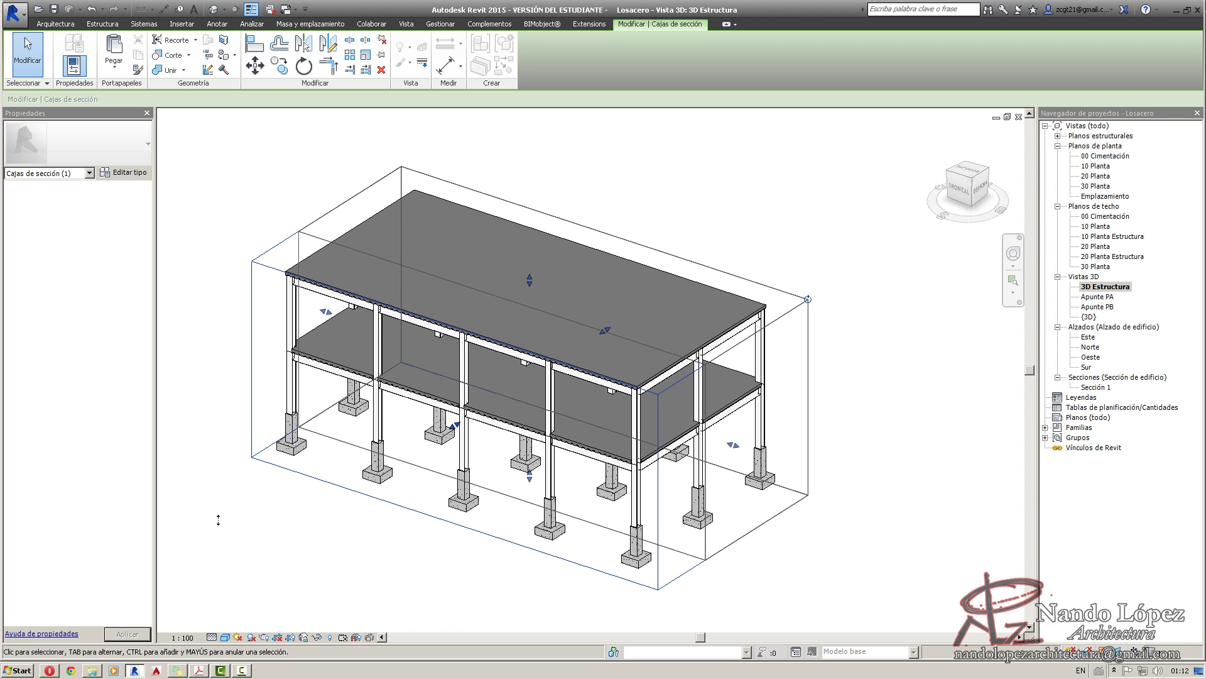
{"action": "left_click", "coordinate": [218, 519]}
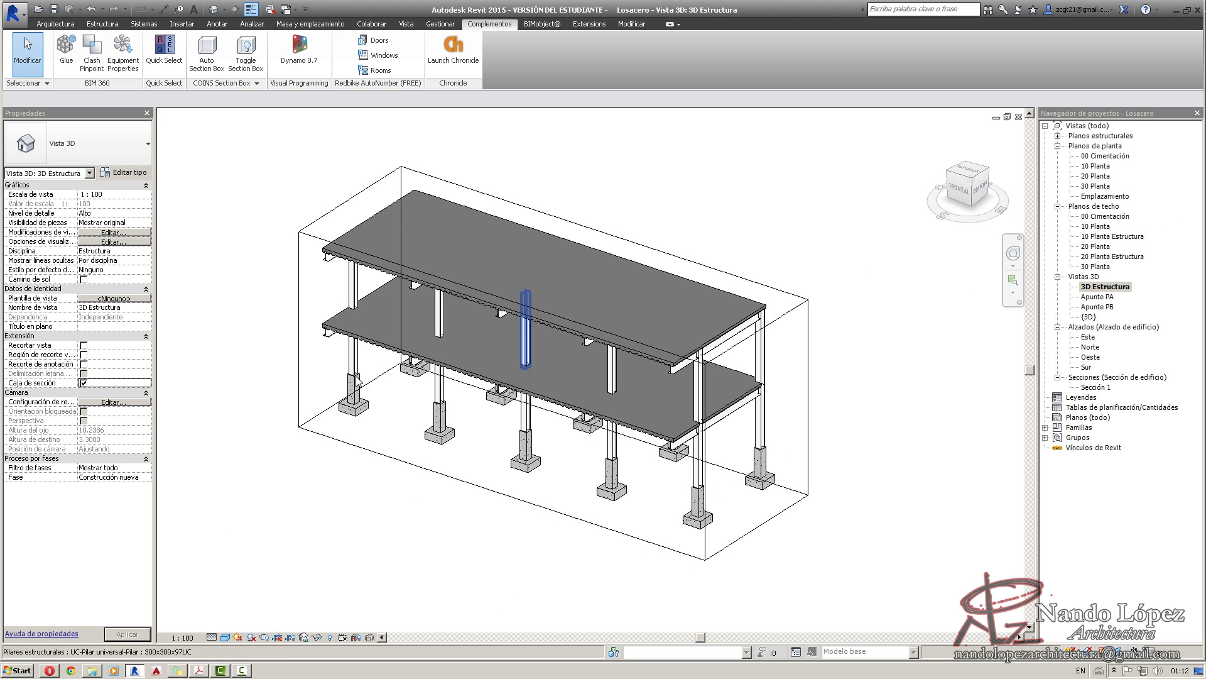
Turn off the thin lines display for the sectioned structure and close the hidden windows.
{"action": "scroll", "coordinate": [526, 339], "scroll_direction": "up", "scroll_amount": 5}
{"action": "middle_click_drag", "start_coordinate": [567, 462], "coordinate": [327, 309]}
{"action": "scroll", "coordinate": [285, 233], "scroll_direction": "up", "scroll_amount": 3}
{"action": "middle_click_drag", "start_coordinate": [398, 287], "coordinate": [501, 105], "text": "shift"}
{"action": "scroll", "coordinate": [494, 333], "scroll_direction": "down", "scroll_amount": 4}
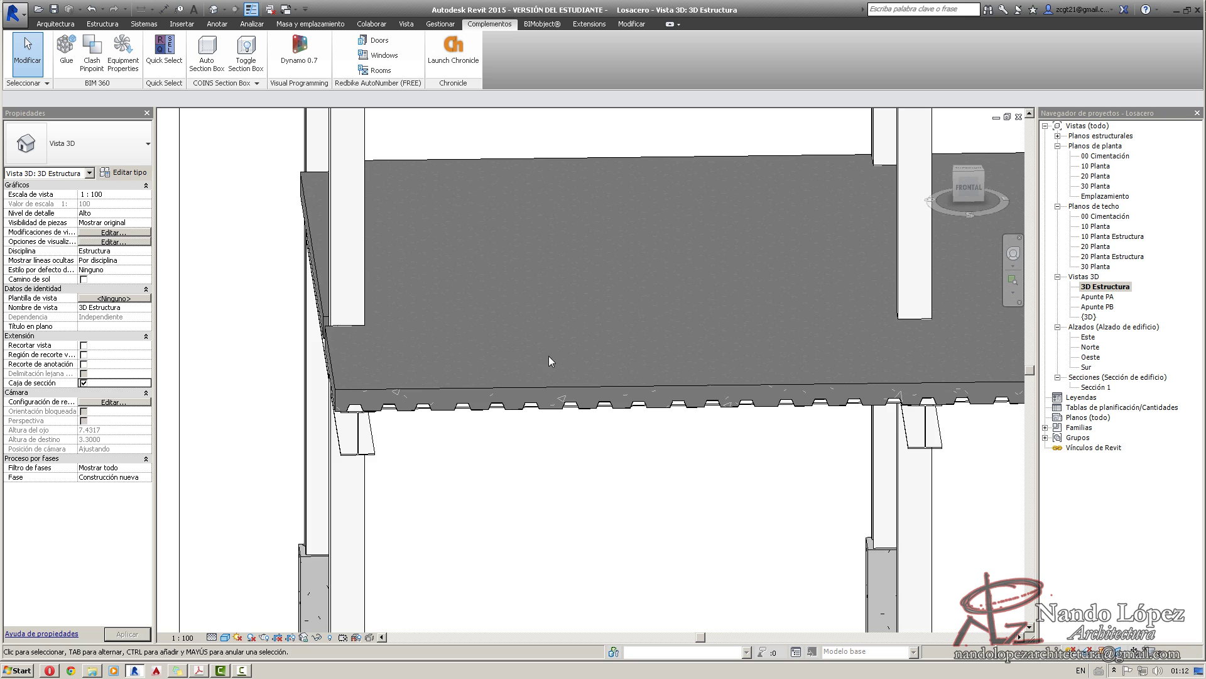
{"action": "middle_click_drag", "start_coordinate": [549, 356], "coordinate": [412, 535], "text": "shift"}
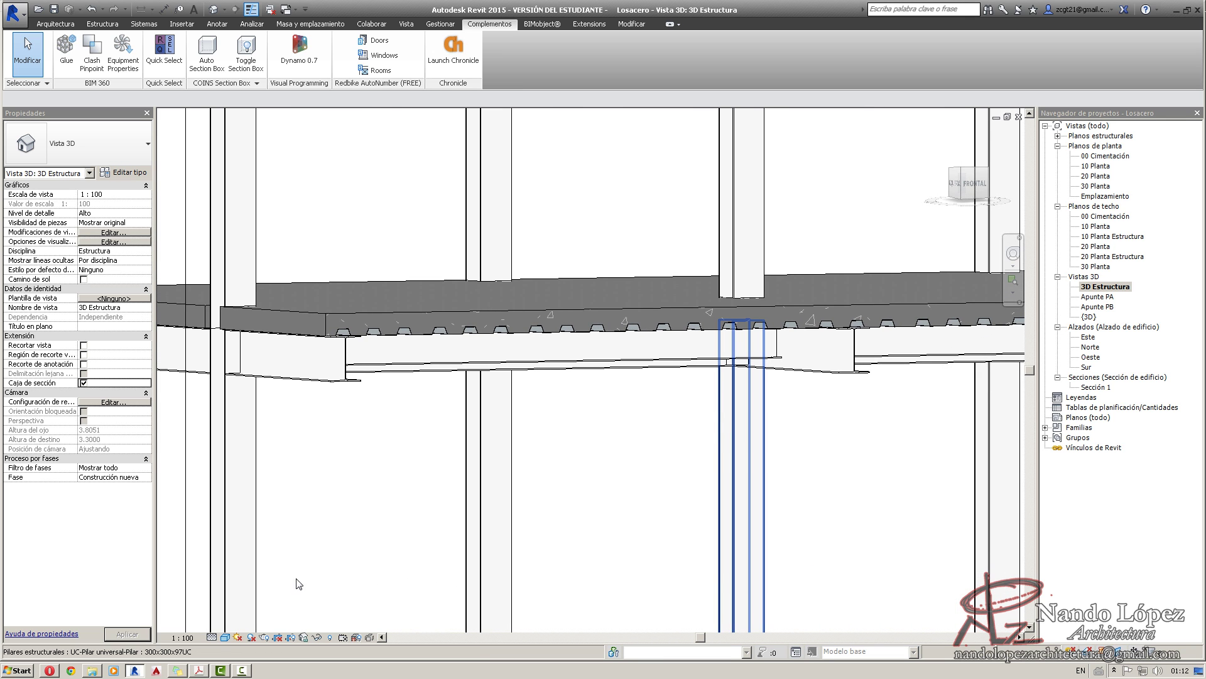
{"action": "left_click", "coordinate": [250, 10]}
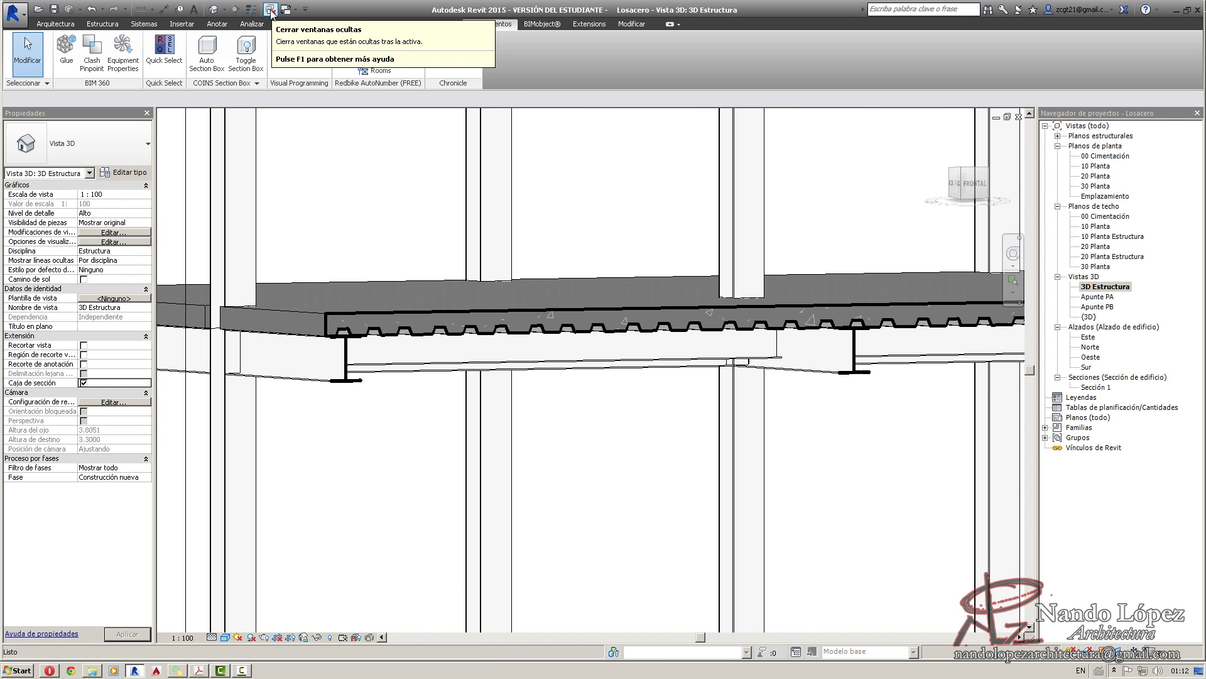
{"action": "left_click", "coordinate": [270, 10]}
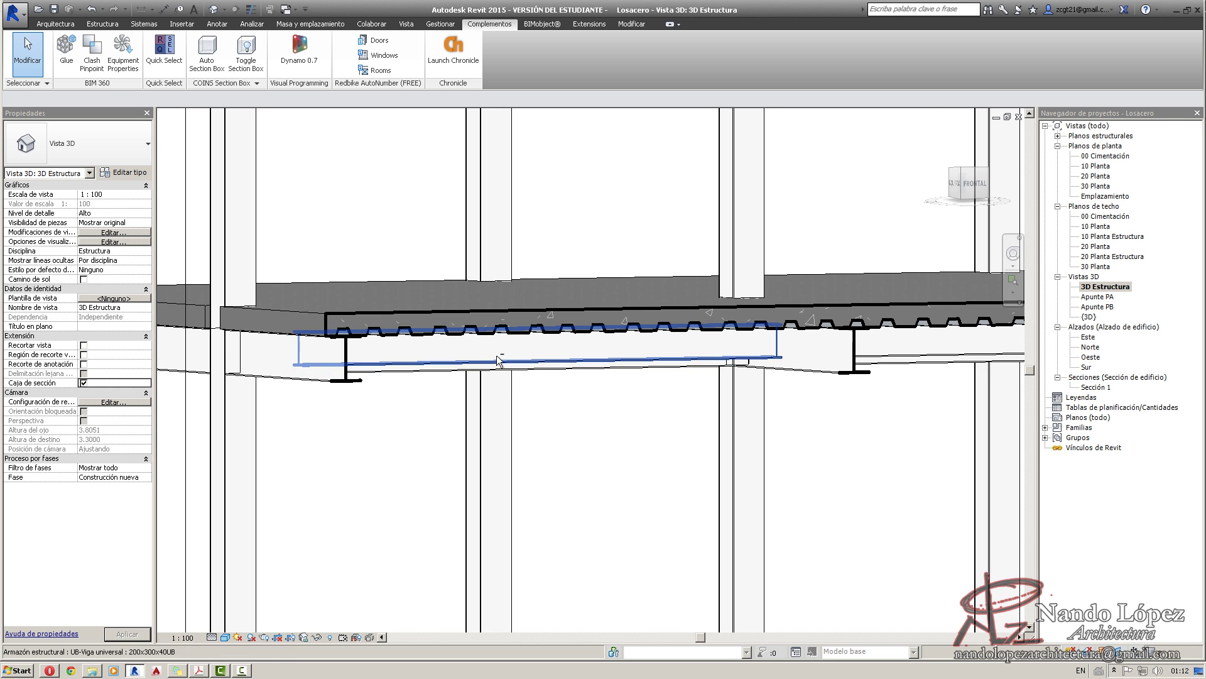
Examine the cut Losacero profile and the steel beams beneath both slabs, from the middle bays to the far end.
{"action": "middle_click_drag", "start_coordinate": [495, 357], "coordinate": [507, 394], "text": "shift"}
{"action": "scroll", "coordinate": [507, 394], "scroll_direction": "down", "scroll_amount": 4}
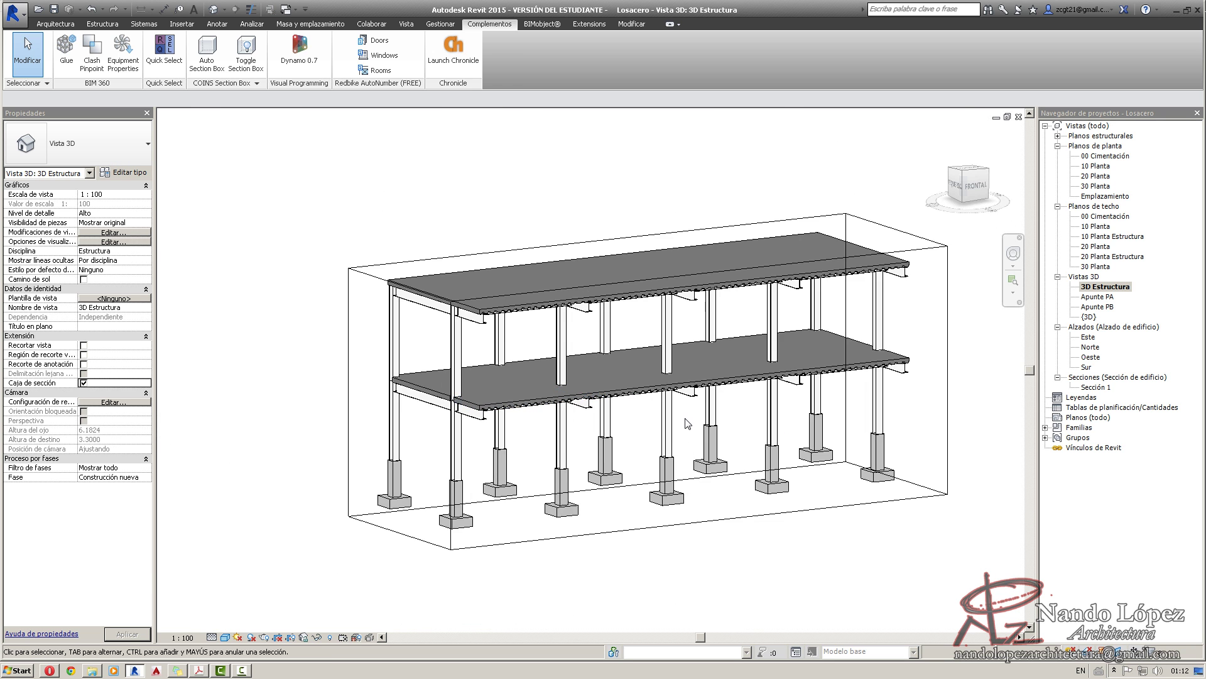
{"action": "scroll", "coordinate": [507, 394], "scroll_direction": "up", "scroll_amount": 8}
{"action": "scroll", "coordinate": [642, 396], "scroll_direction": "down", "scroll_amount": 3}
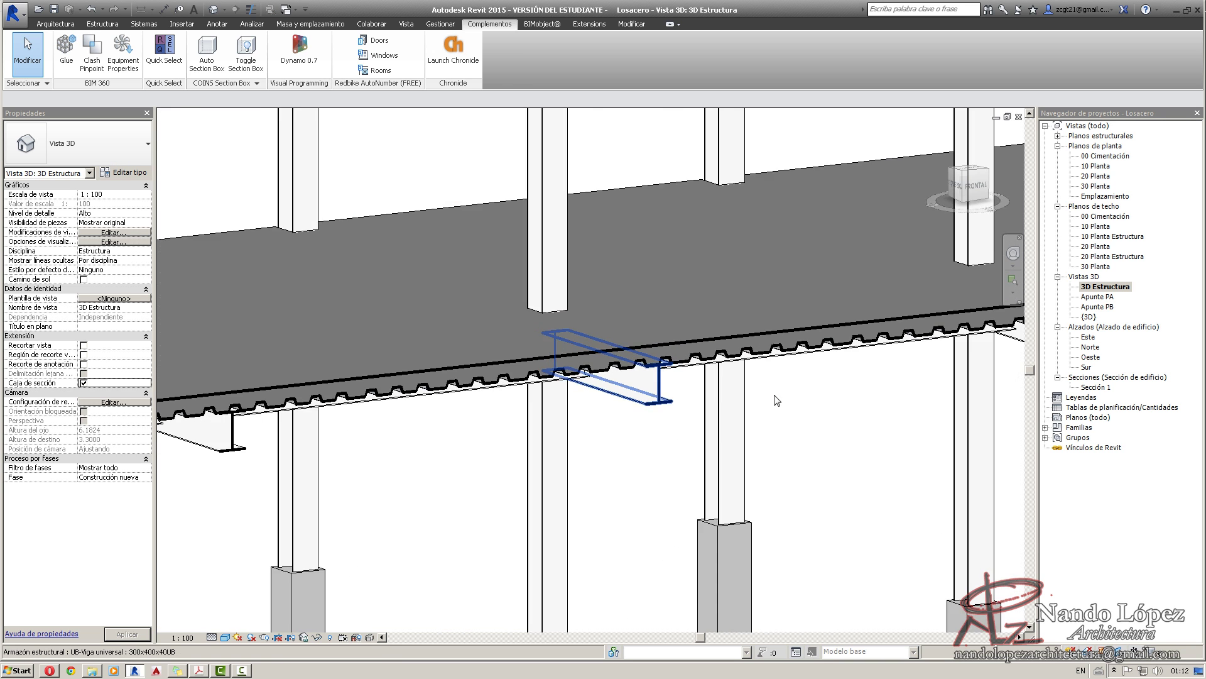
{"action": "scroll", "coordinate": [775, 397], "scroll_direction": "down", "scroll_amount": 2}
{"action": "middle_click_drag", "start_coordinate": [627, 381], "coordinate": [318, 487]}
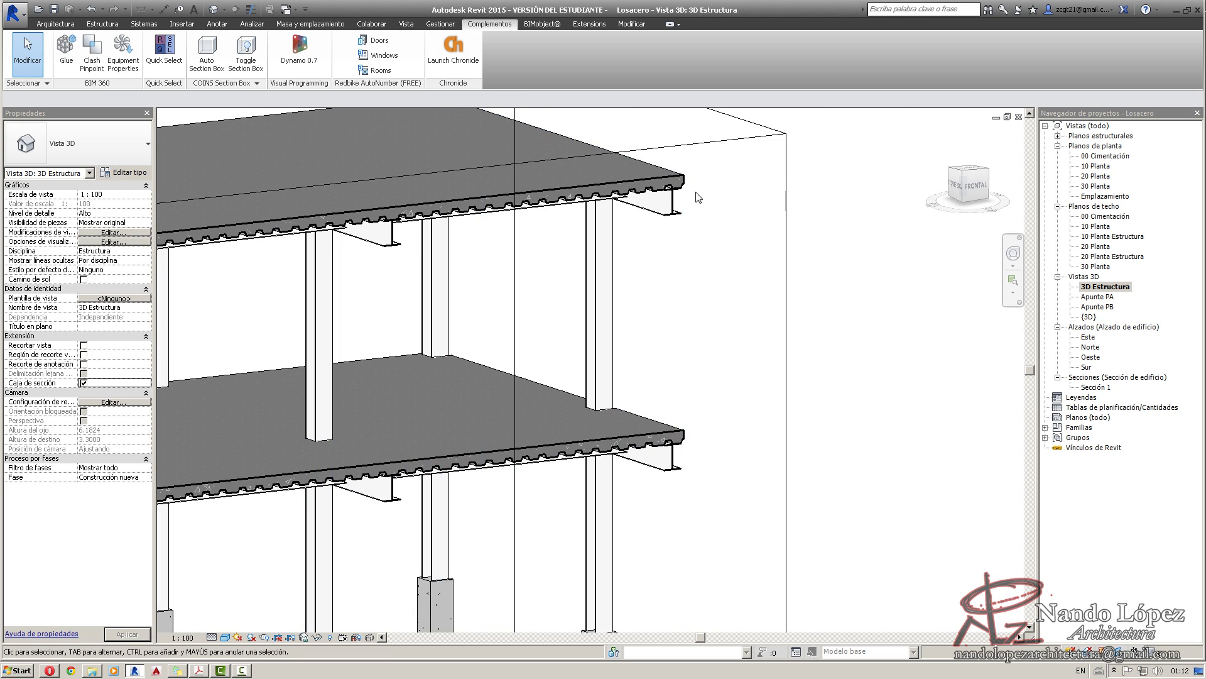
{"action": "scroll", "coordinate": [674, 168], "scroll_direction": "up", "scroll_amount": 6}
{"action": "scroll", "coordinate": [677, 243], "scroll_direction": "down", "scroll_amount": 3}
{"action": "scroll", "coordinate": [675, 245], "scroll_direction": "down", "scroll_amount": 6}
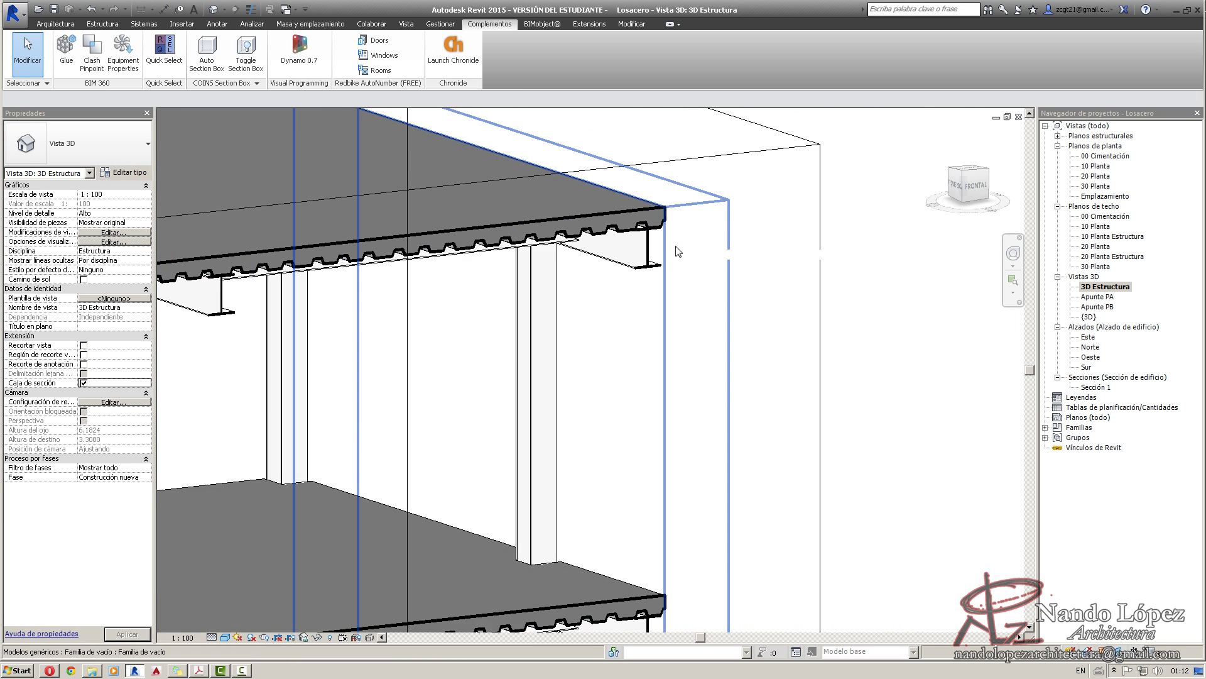
Examine the lower slab's near cut corner, inspecting how the Losacero ribs rest over the edge beam and around the column.
{"action": "middle_click_drag", "start_coordinate": [503, 402], "coordinate": [804, 300]}
{"action": "middle_click_drag", "start_coordinate": [407, 435], "coordinate": [408, 433], "text": "shift"}
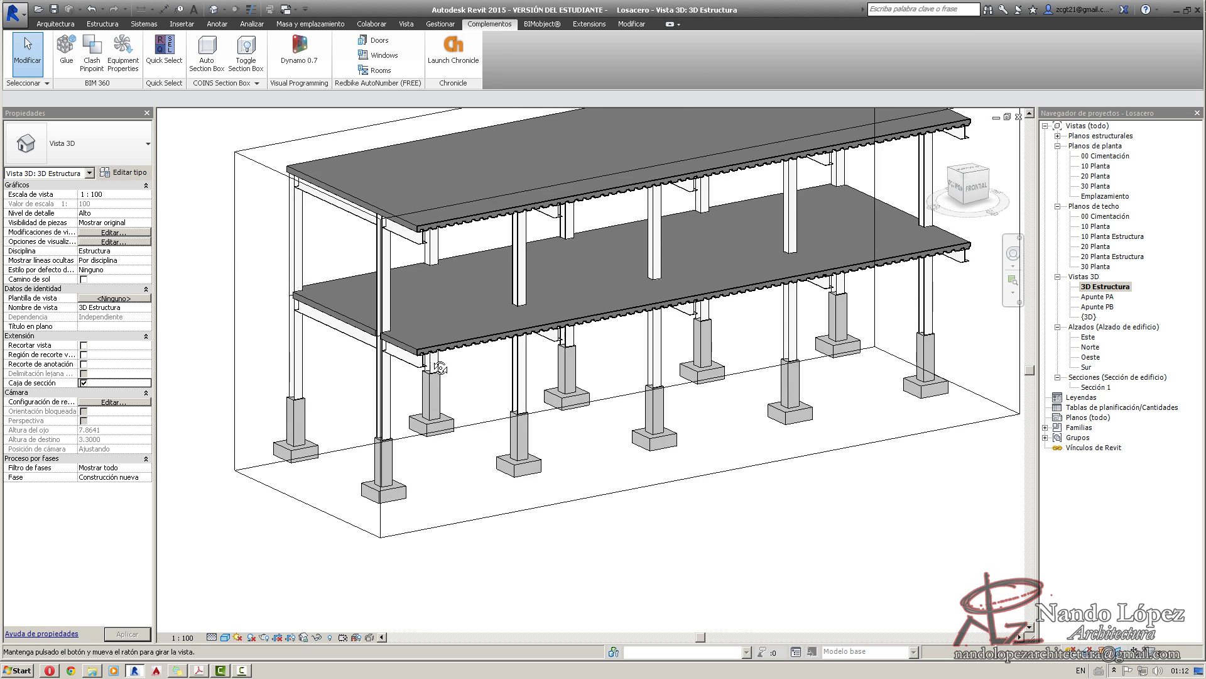
{"action": "scroll", "coordinate": [412, 361], "scroll_direction": "up", "scroll_amount": 6}
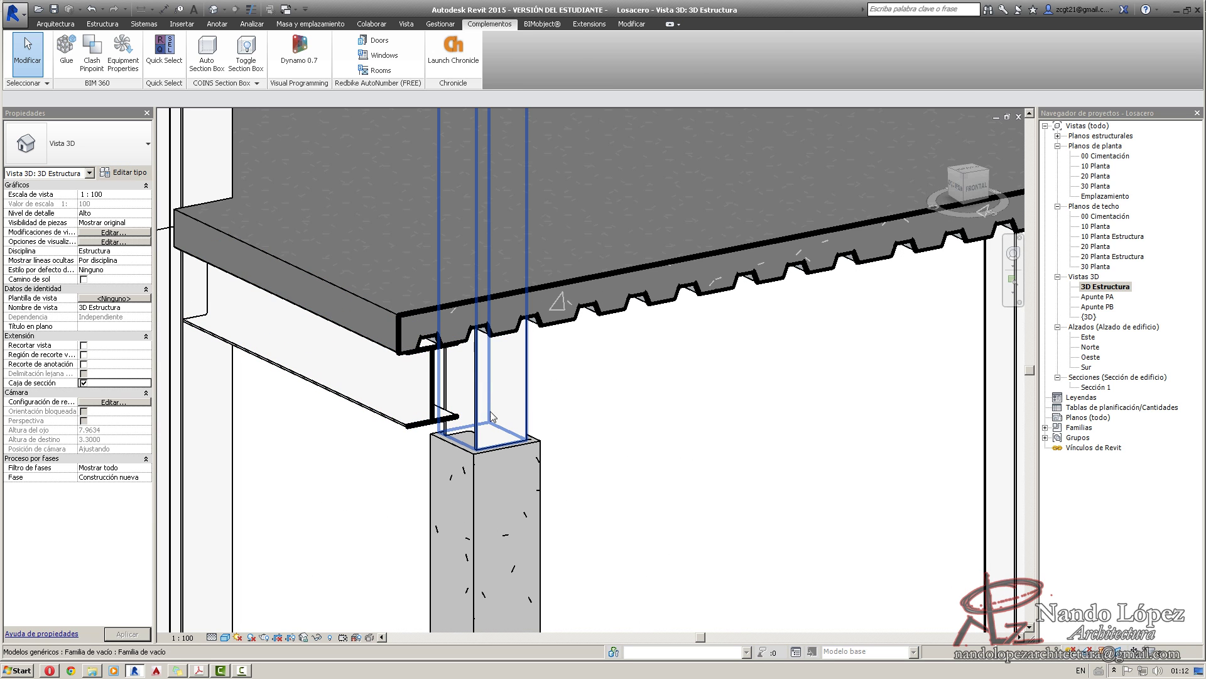
{"action": "scroll", "coordinate": [355, 473], "scroll_direction": "down", "scroll_amount": 4}
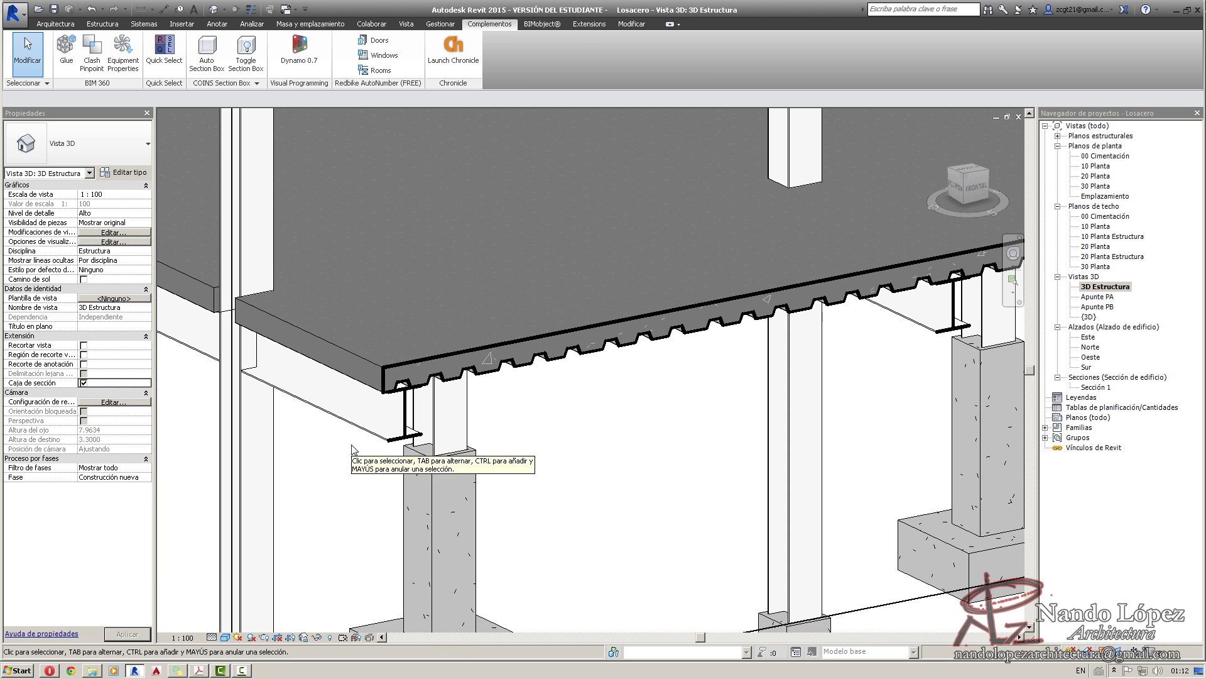
{"action": "scroll", "coordinate": [352, 445], "scroll_direction": "down", "scroll_amount": 2}
{"action": "middle_click_drag", "start_coordinate": [489, 444], "coordinate": [438, 390]}
{"action": "scroll", "coordinate": [430, 385], "scroll_direction": "down", "scroll_amount": 2}
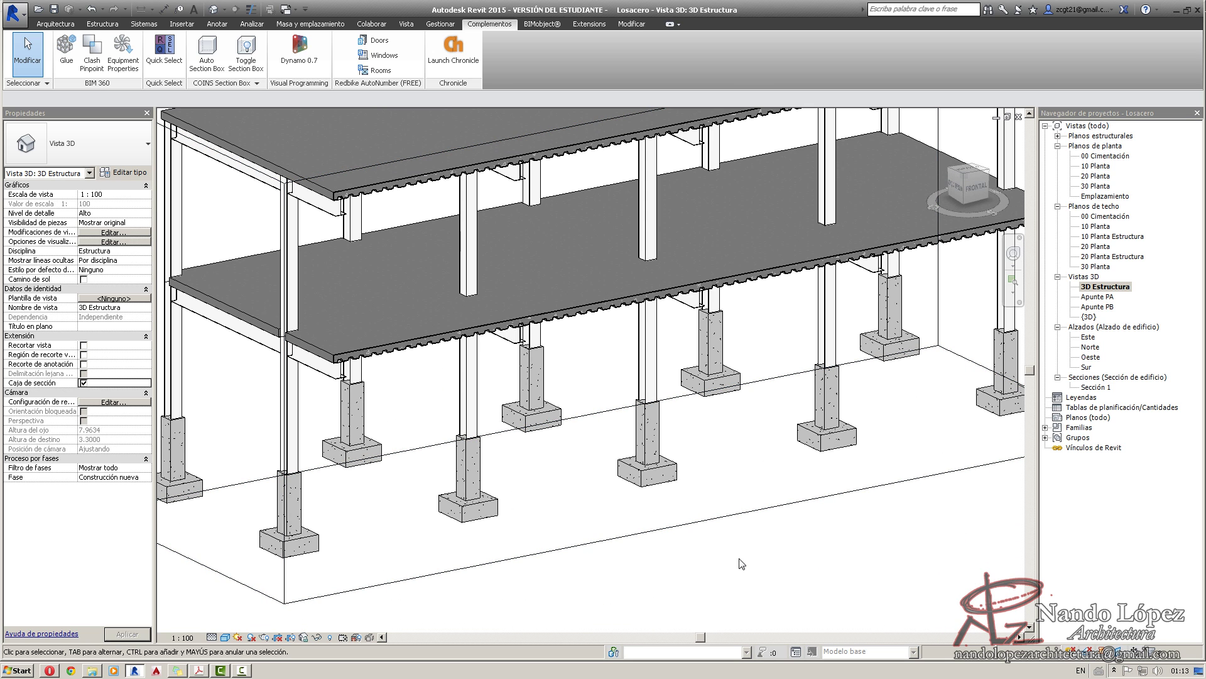
{"action": "scroll", "coordinate": [811, 536], "scroll_direction": "down", "scroll_amount": 1}
{"action": "scroll", "coordinate": [703, 546], "scroll_direction": "down", "scroll_amount": 2}
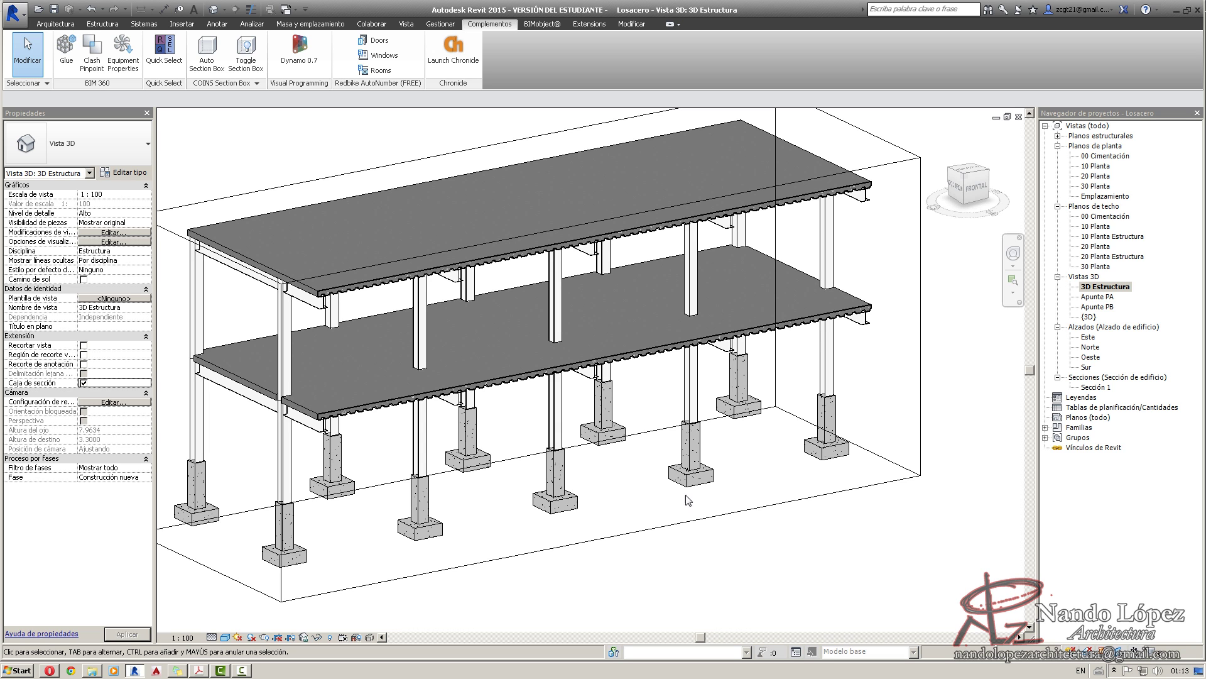
Examine the lower slab's far cut corner and its end beam, and review the Losacero ribs along both sectioned slabs.
{"action": "scroll", "coordinate": [854, 301], "scroll_direction": "up", "scroll_amount": 10}
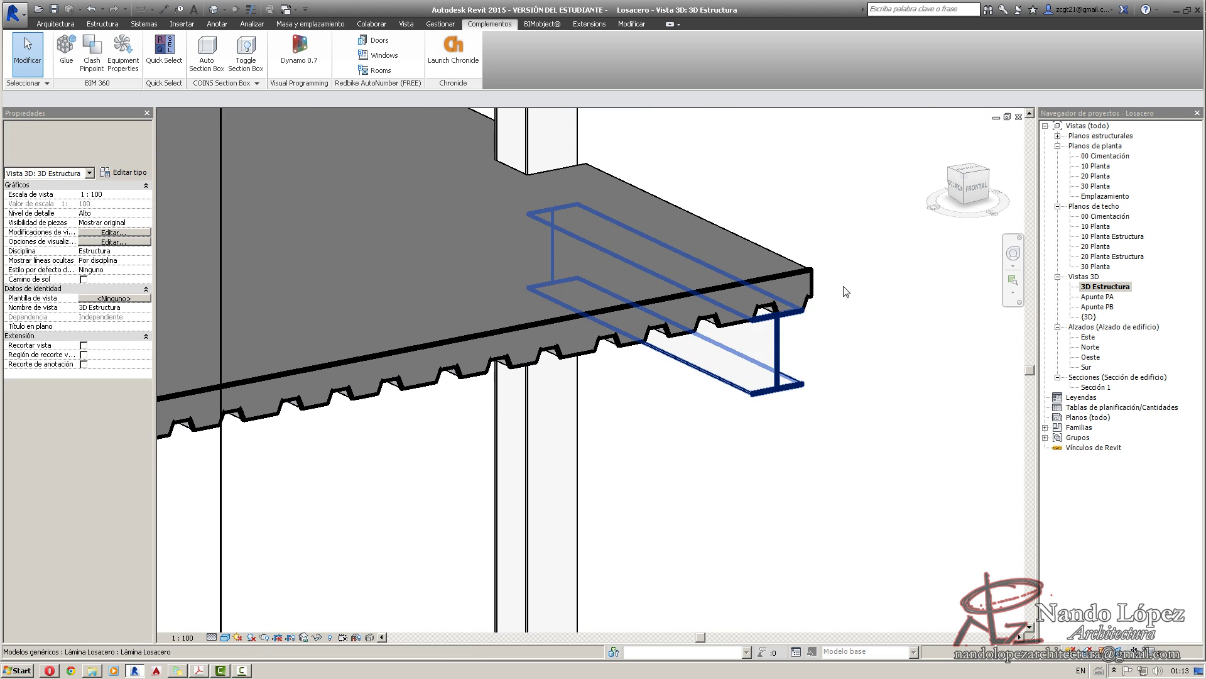
{"action": "middle_click_drag", "start_coordinate": [844, 287], "coordinate": [834, 291]}
{"action": "scroll", "coordinate": [720, 388], "scroll_direction": "down", "scroll_amount": 4}
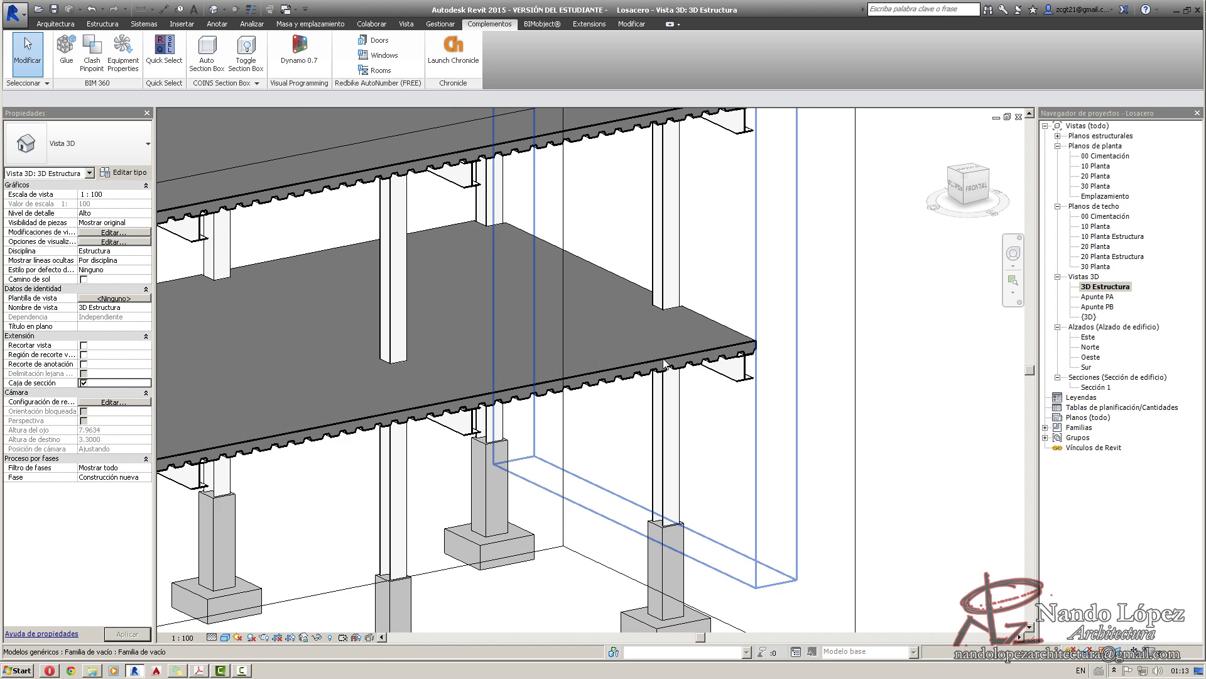
{"action": "middle_click_drag", "start_coordinate": [663, 360], "coordinate": [752, 342]}
{"action": "scroll", "coordinate": [521, 419], "scroll_direction": "down", "scroll_amount": 2}
{"action": "middle_click_drag", "start_coordinate": [521, 419], "coordinate": [825, 317]}
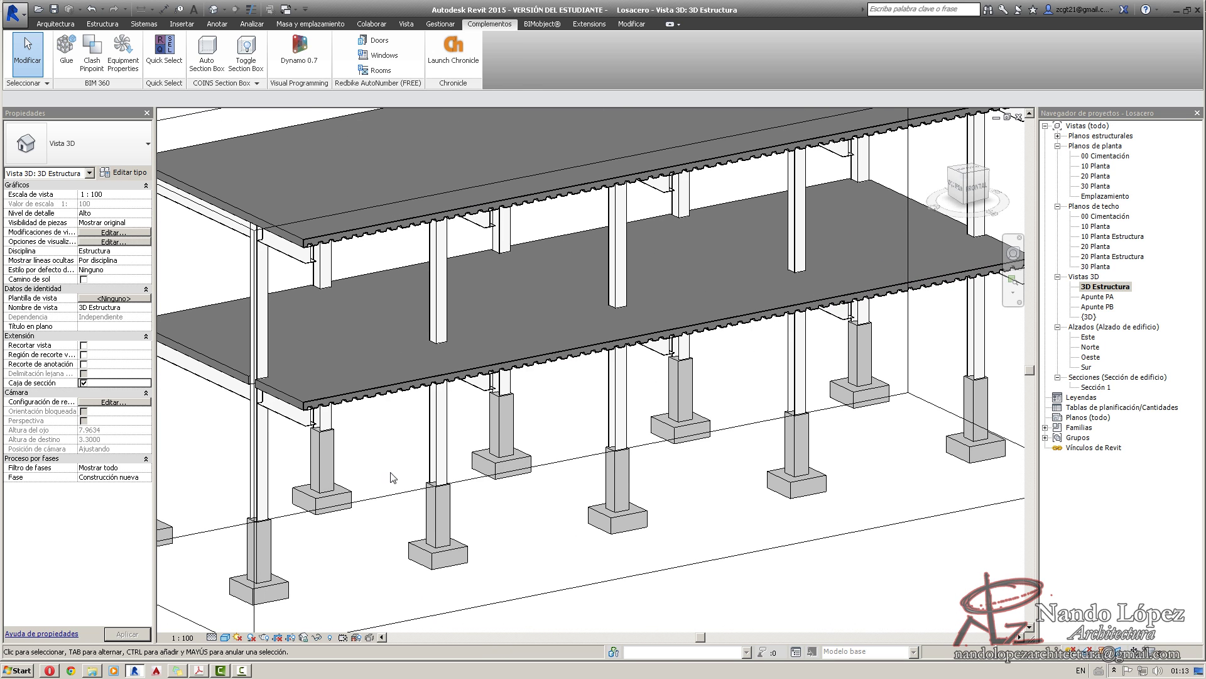
{"action": "middle_click_drag", "start_coordinate": [412, 459], "coordinate": [427, 462]}
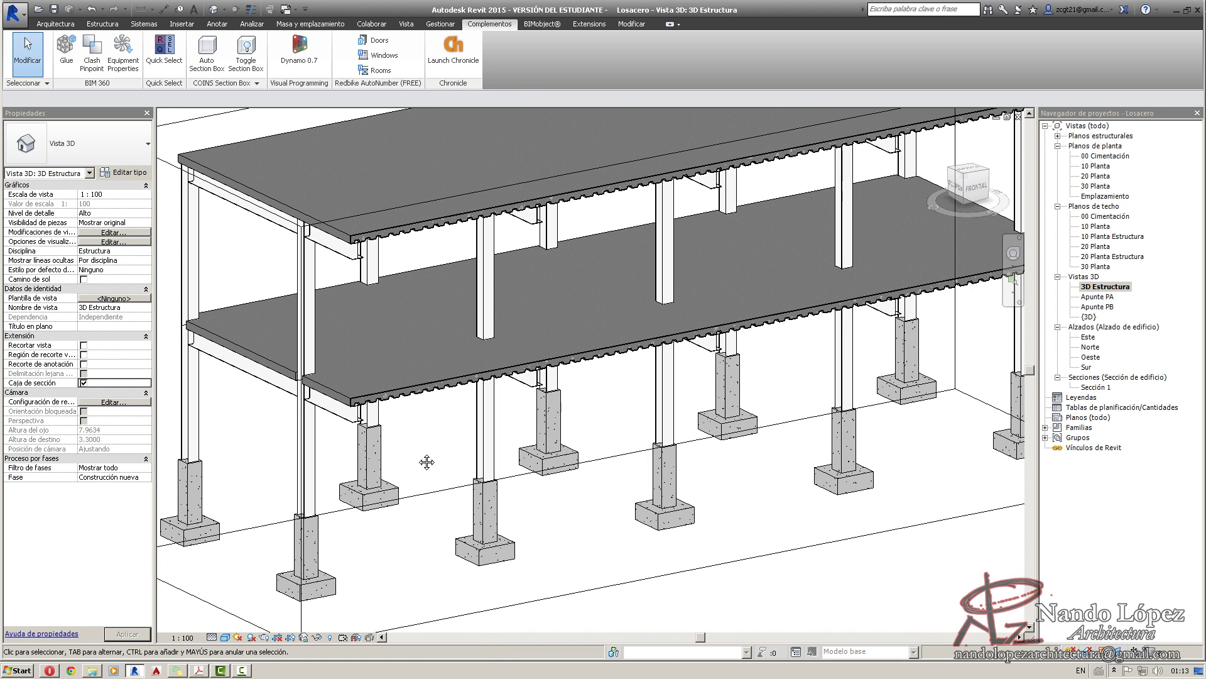
{"action": "scroll", "coordinate": [433, 440], "scroll_direction": "down", "scroll_amount": 1}
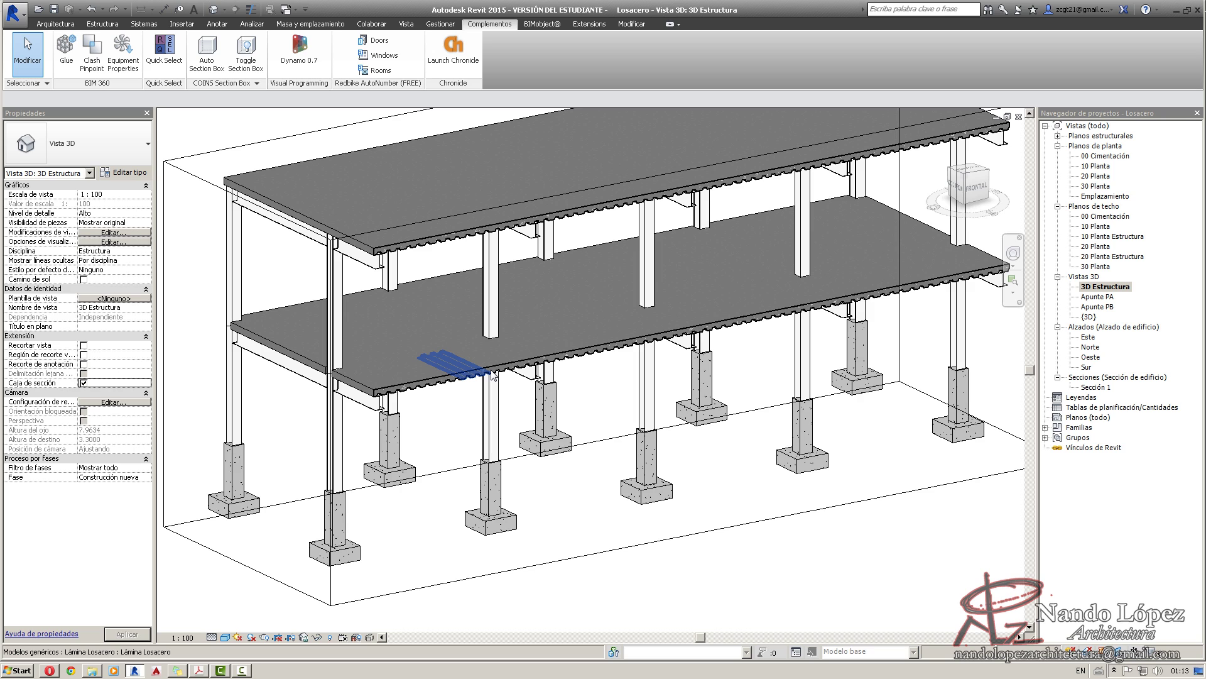
{"action": "middle_click_drag", "start_coordinate": [727, 523], "coordinate": [643, 519]}
{"action": "middle_click_drag", "start_coordinate": [379, 393], "coordinate": [409, 406]}
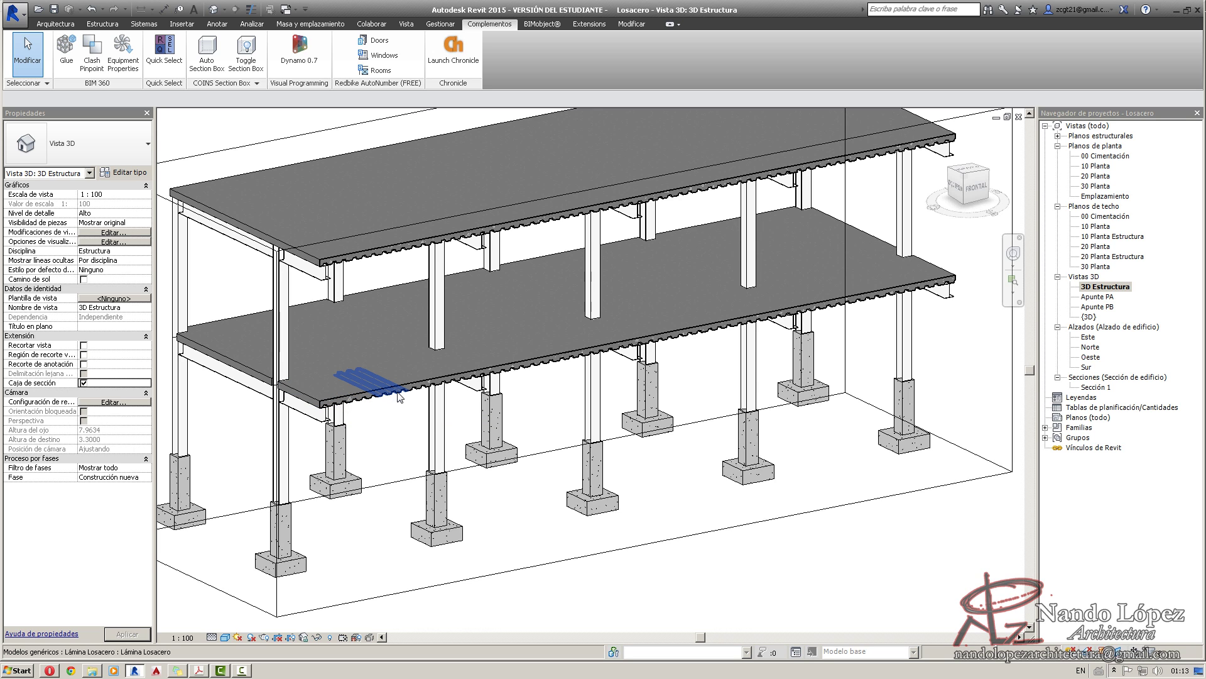
Create a new quantity schedule of building components for the Modelos genéricos category.
{"action": "scroll", "coordinate": [723, 492], "scroll_direction": "down", "scroll_amount": 3}
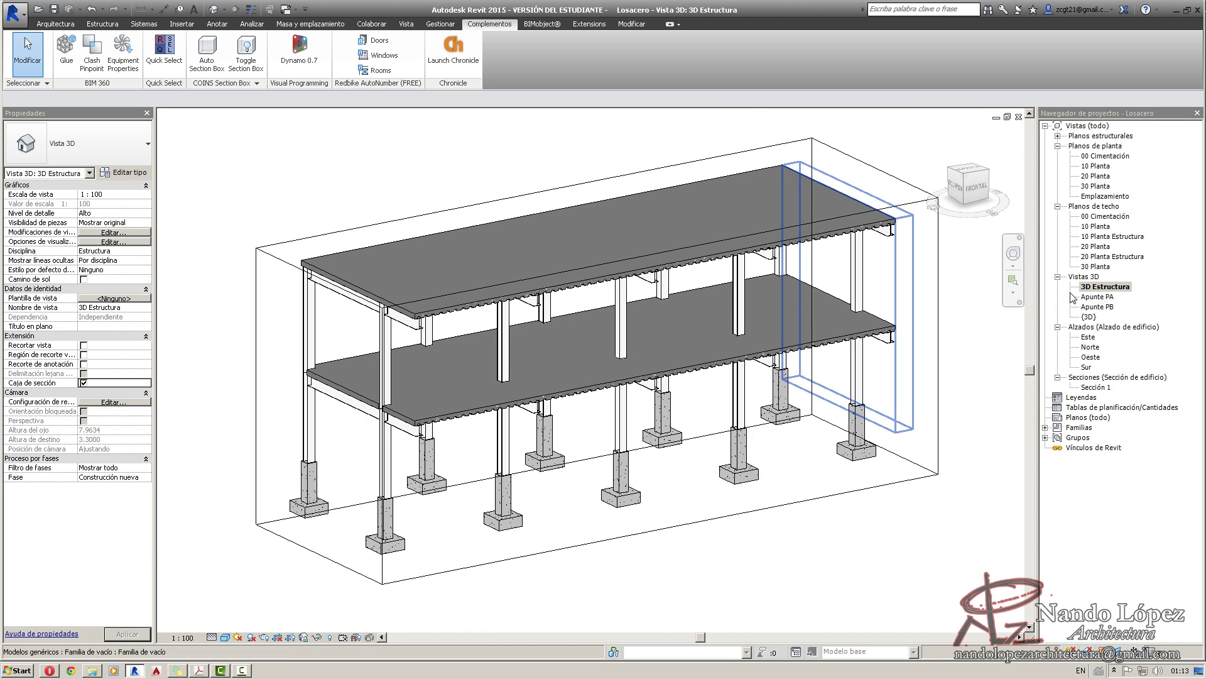
{"action": "right_click", "coordinate": [1107, 409]}
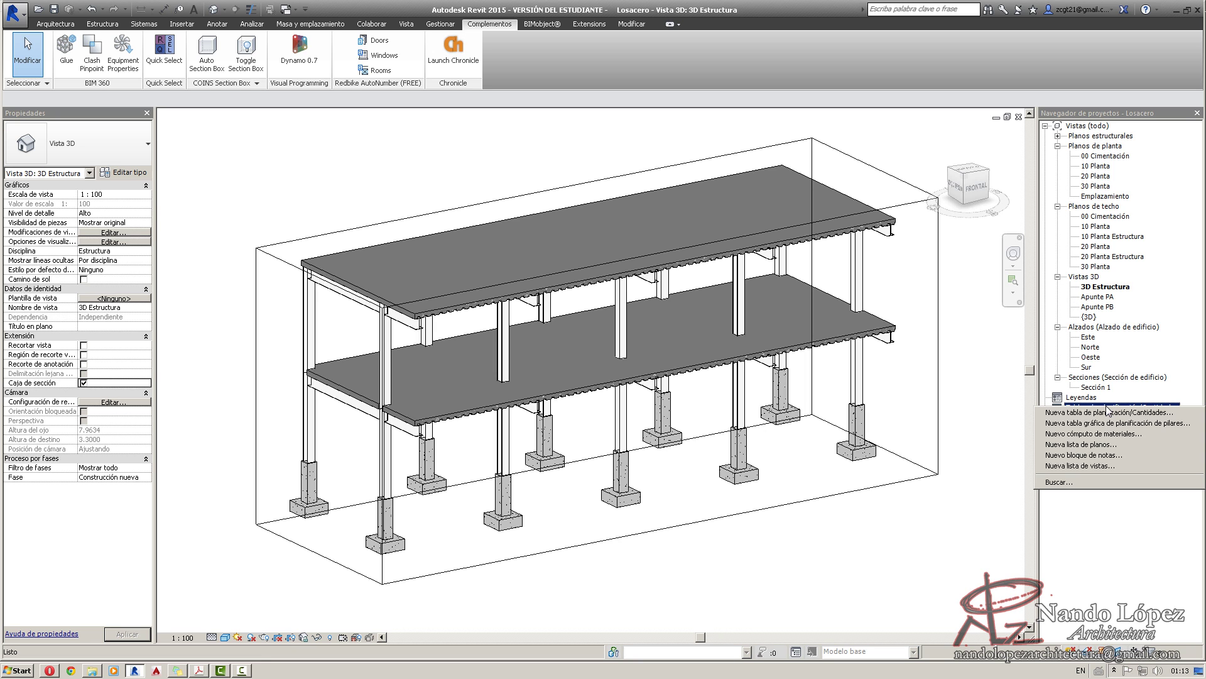
{"action": "key", "text": "Escape"}
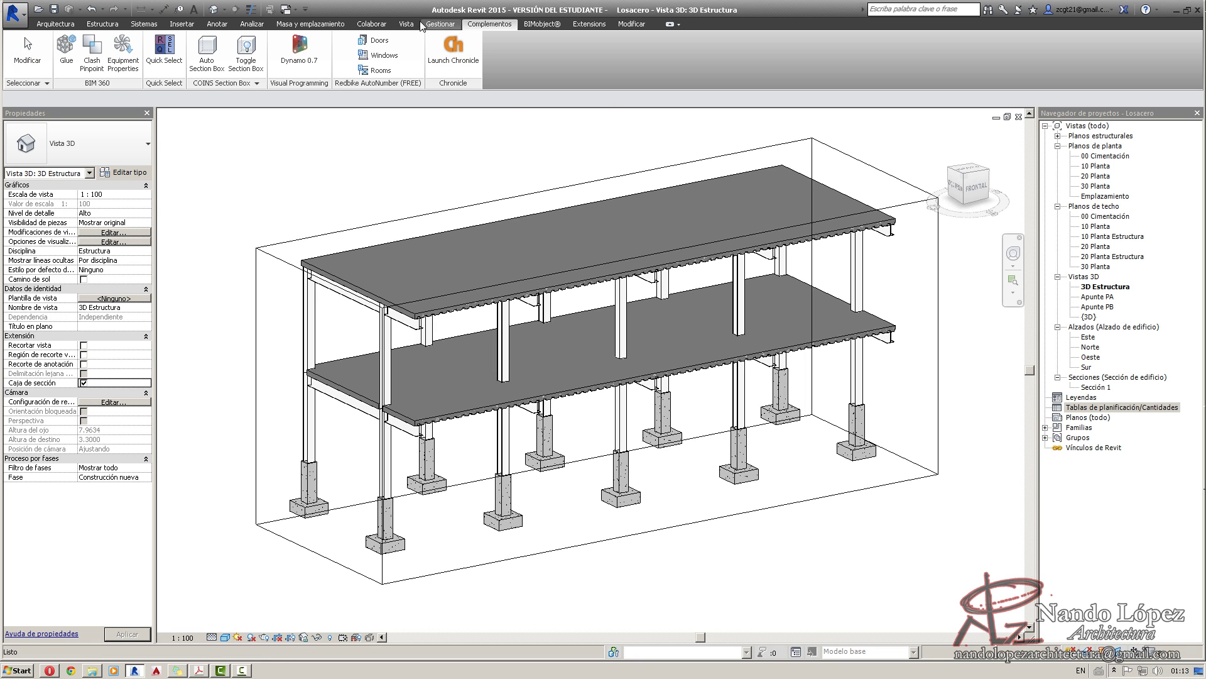
{"action": "left_click", "coordinate": [407, 24]}
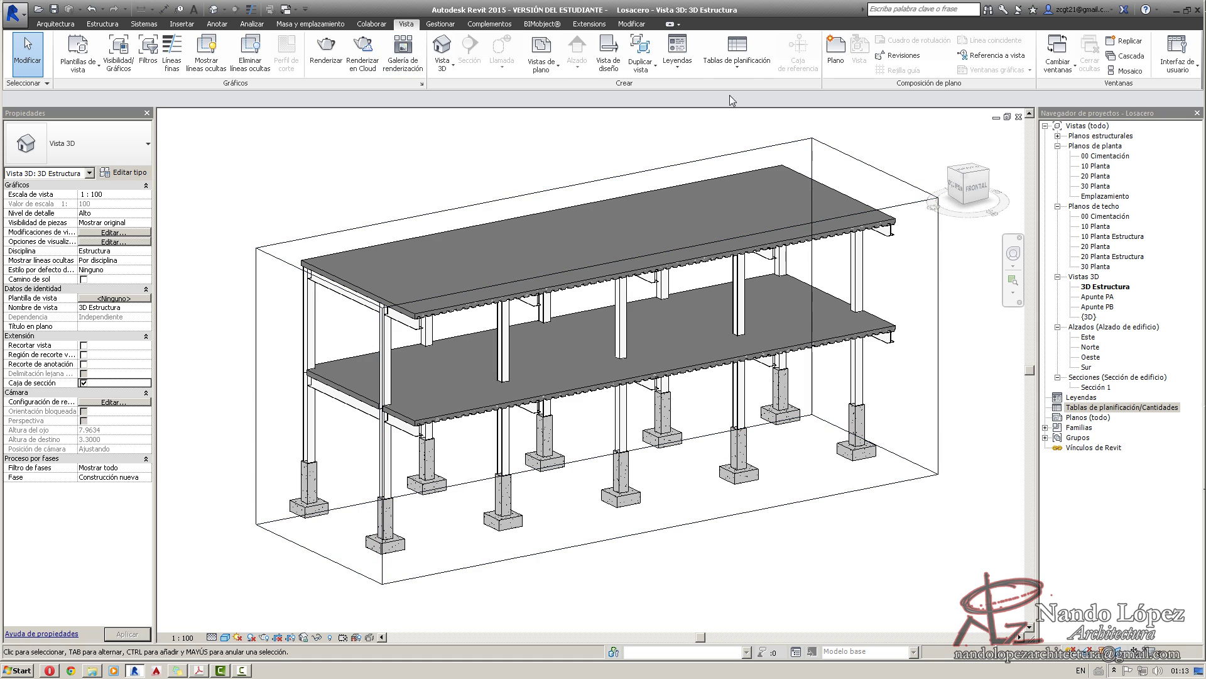
{"action": "left_click", "coordinate": [744, 67]}
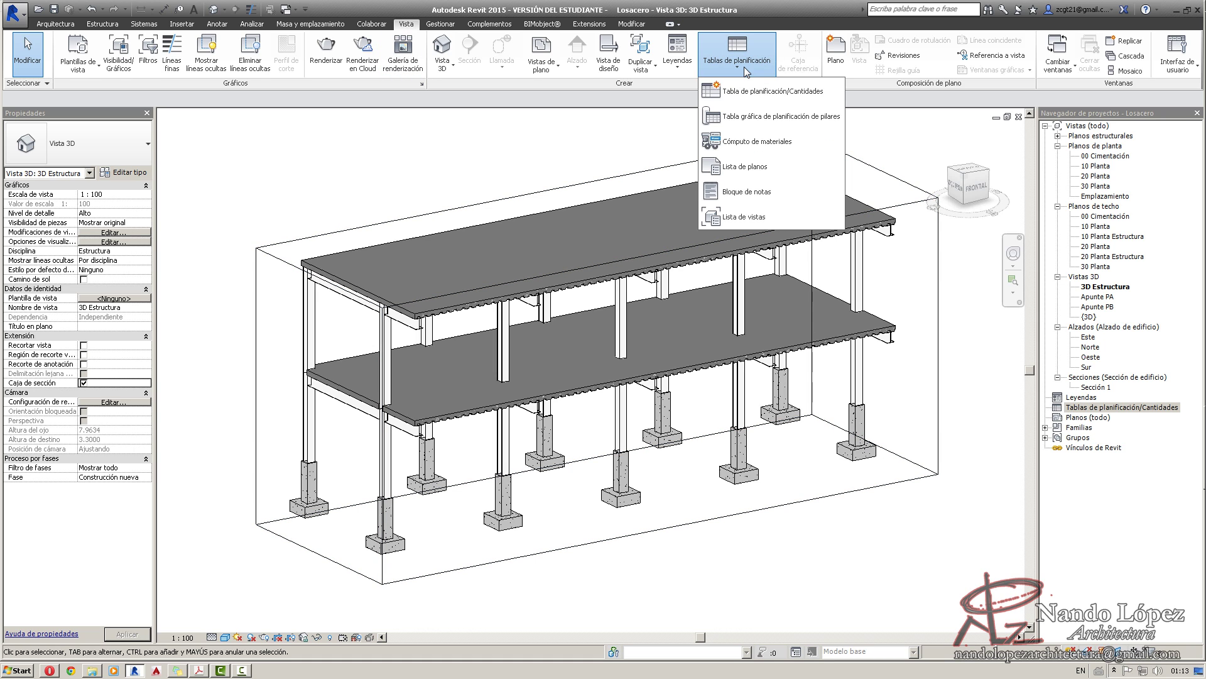
{"action": "left_click", "coordinate": [764, 95]}
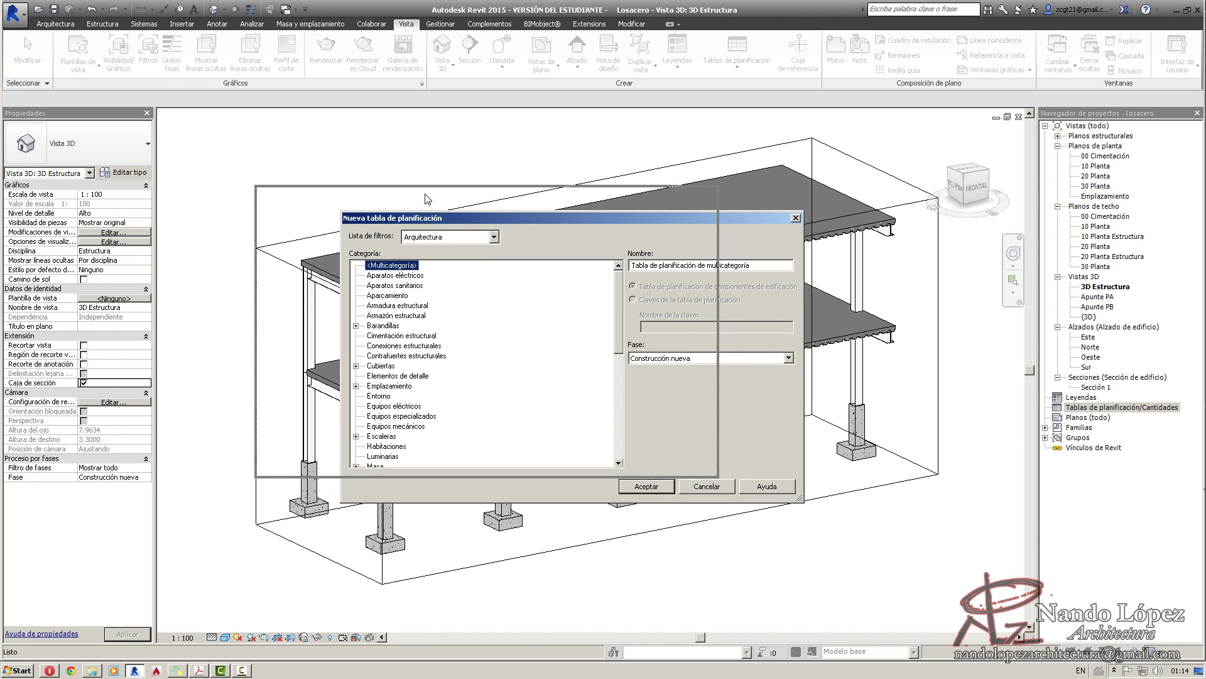
{"action": "left_click_drag", "start_coordinate": [513, 219], "coordinate": [426, 198]}
{"action": "left_click", "coordinate": [316, 389]}
{"action": "scroll", "coordinate": [317, 390], "scroll_direction": "down", "scroll_amount": 2}
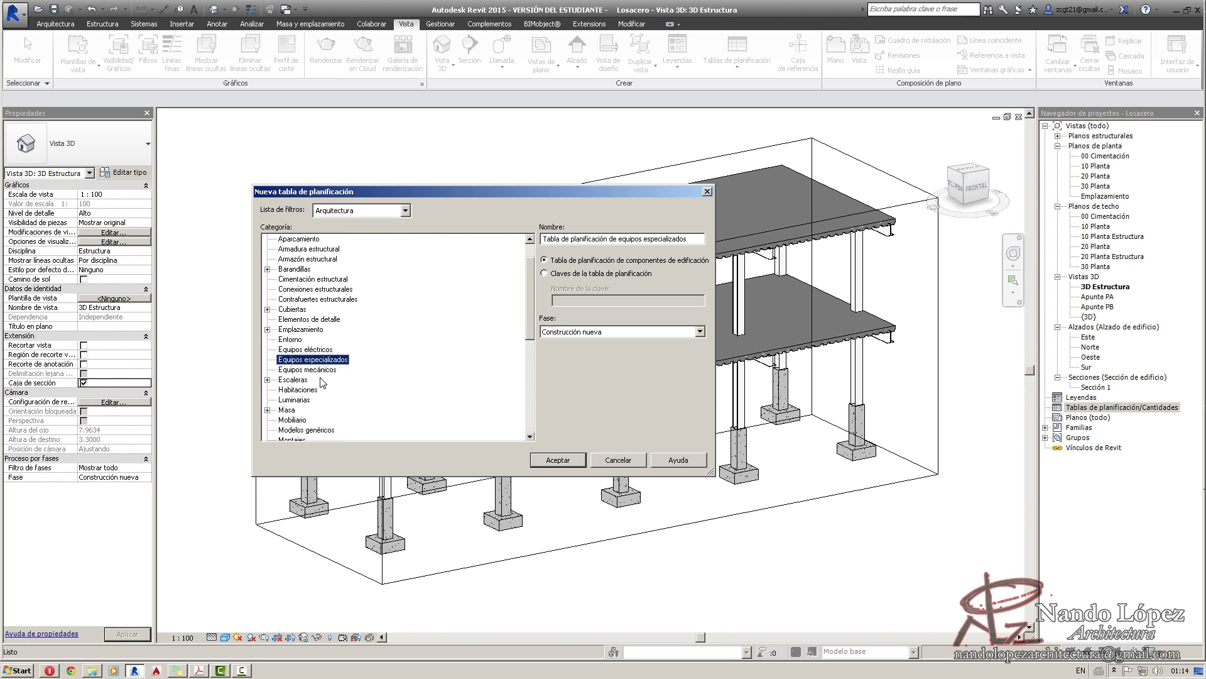
{"action": "left_click", "coordinate": [310, 410]}
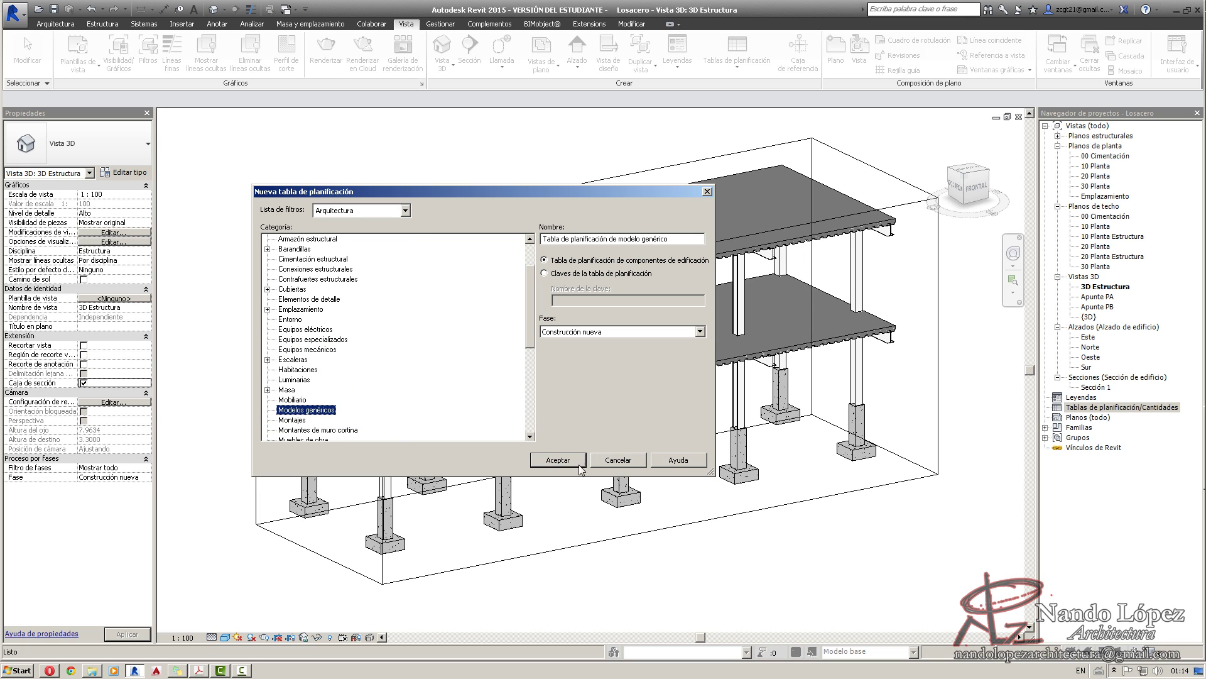
{"action": "left_click", "coordinate": [558, 460]}
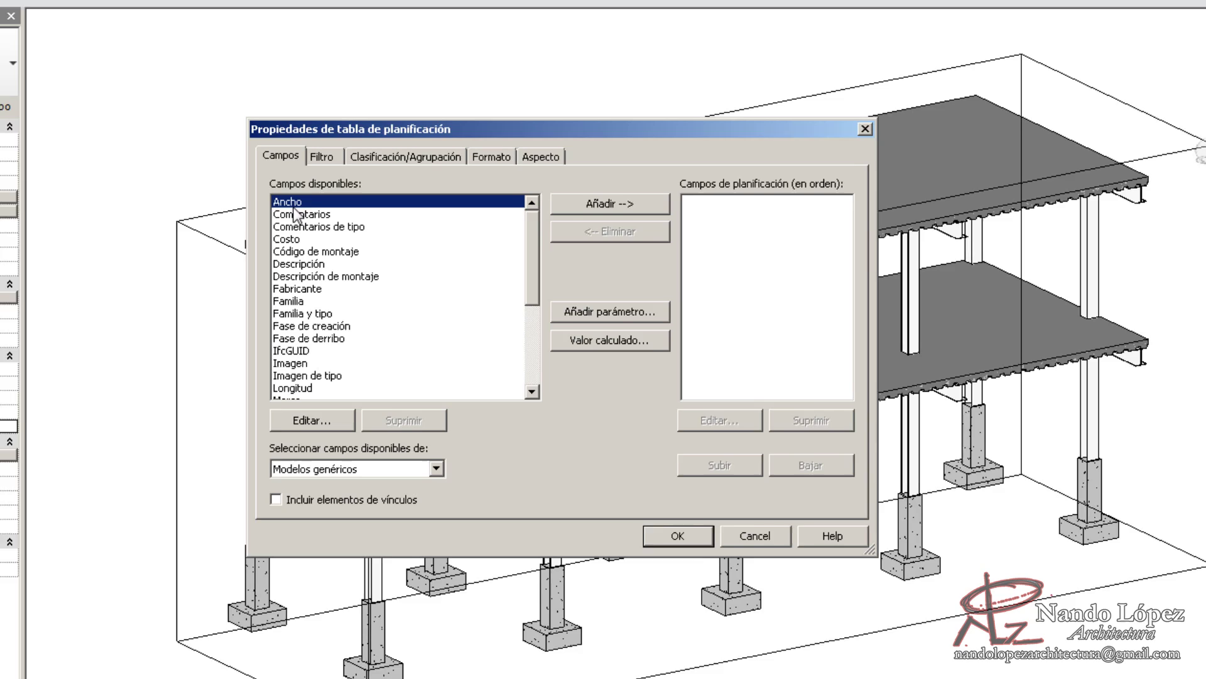
Add the Ancho and Longitud fields to the schedule.
{"action": "left_click_drag", "start_coordinate": [531, 238], "coordinate": [542, 217]}
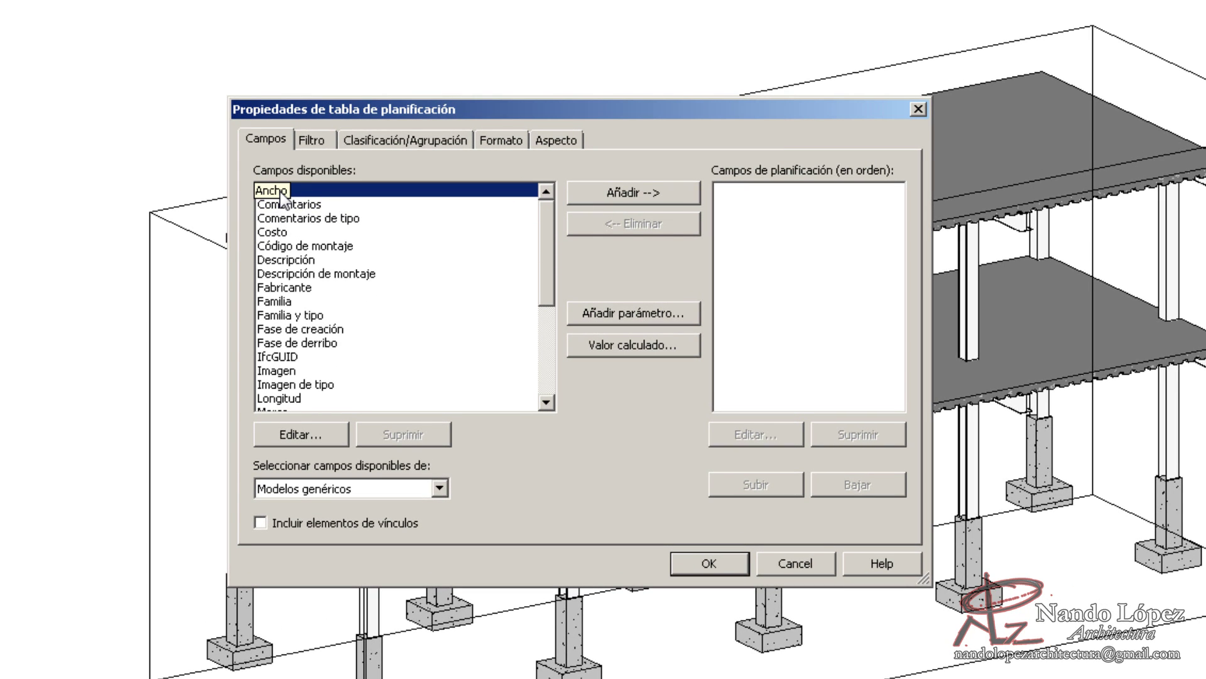
{"action": "left_click", "coordinate": [280, 399]}
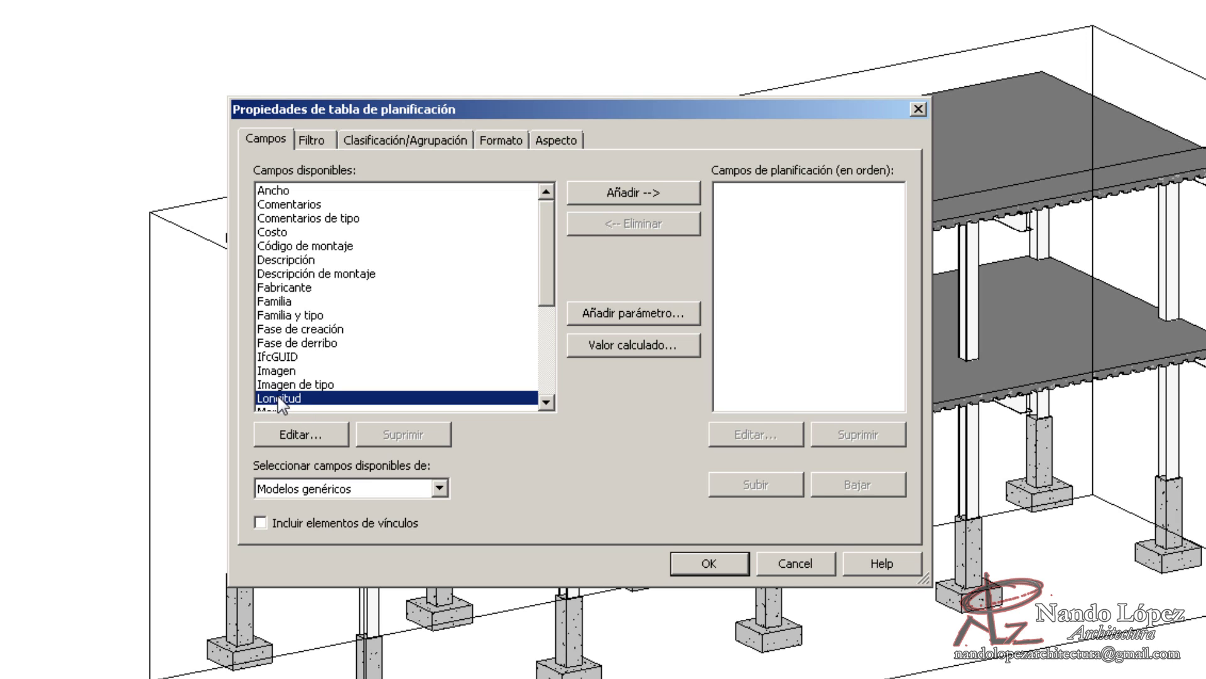
{"action": "left_click", "coordinate": [276, 189]}
{"action": "left_click", "coordinate": [651, 195]}
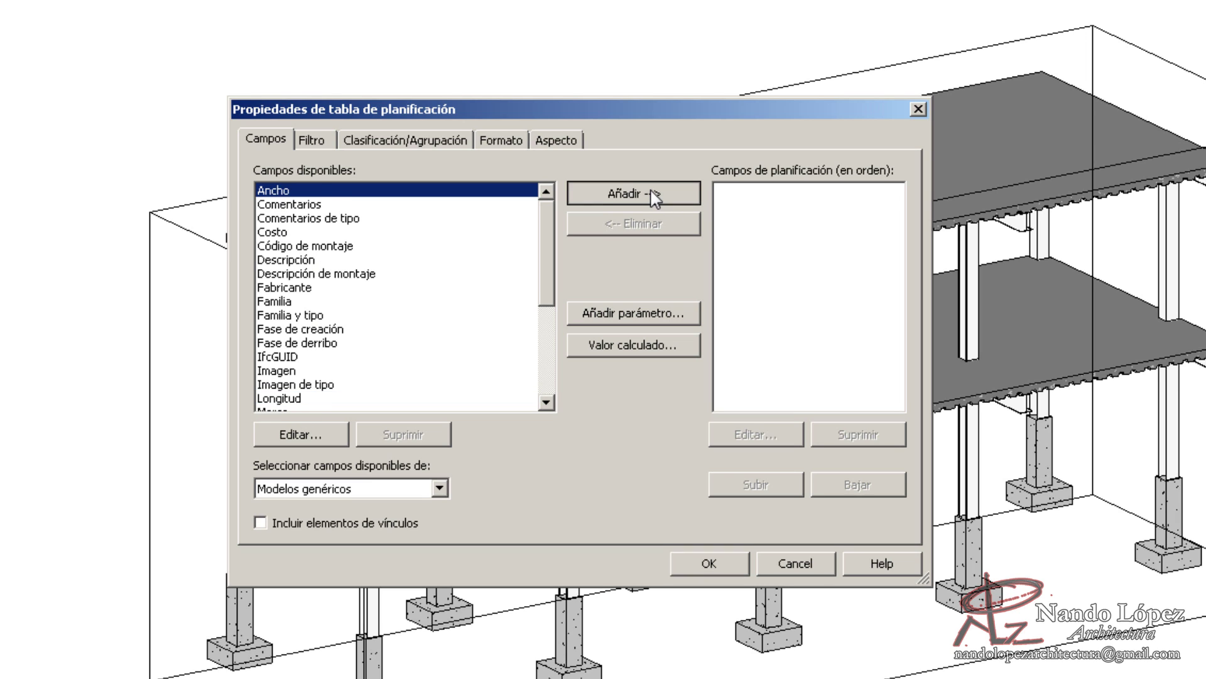
{"action": "left_click", "coordinate": [279, 385]}
{"action": "left_click", "coordinate": [635, 193]}
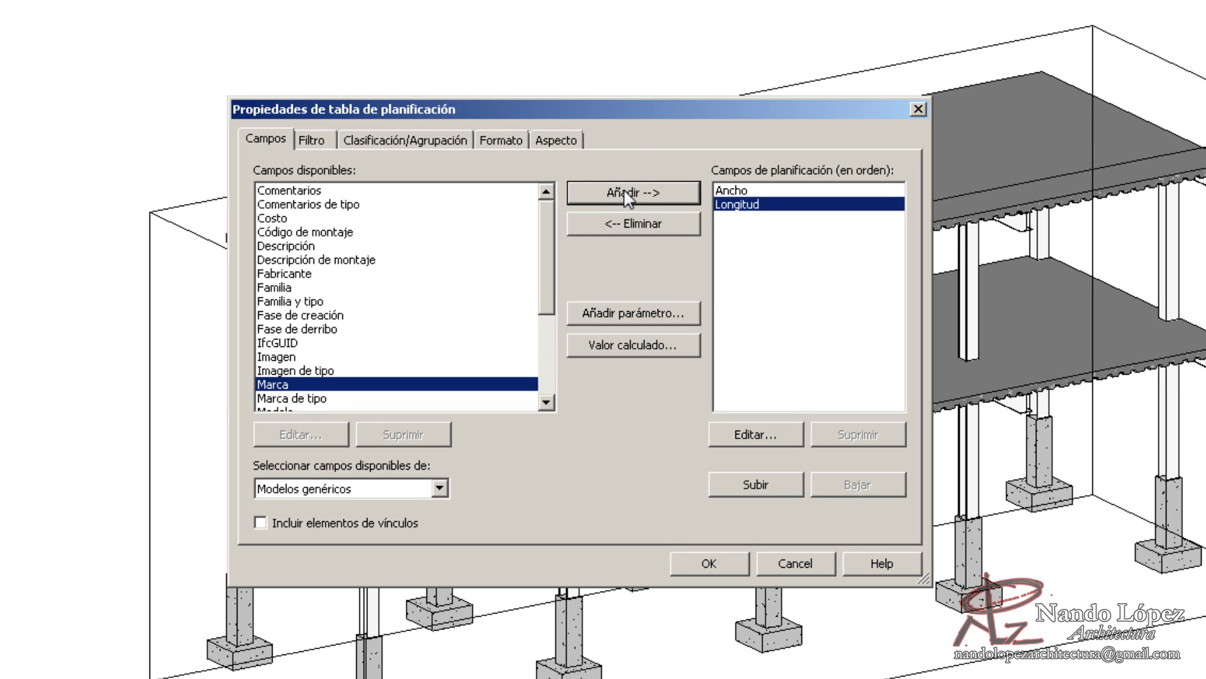
Add the Nivel and Recuento fields to the schedule.
{"action": "left_click_drag", "start_coordinate": [553, 283], "coordinate": [552, 341]}
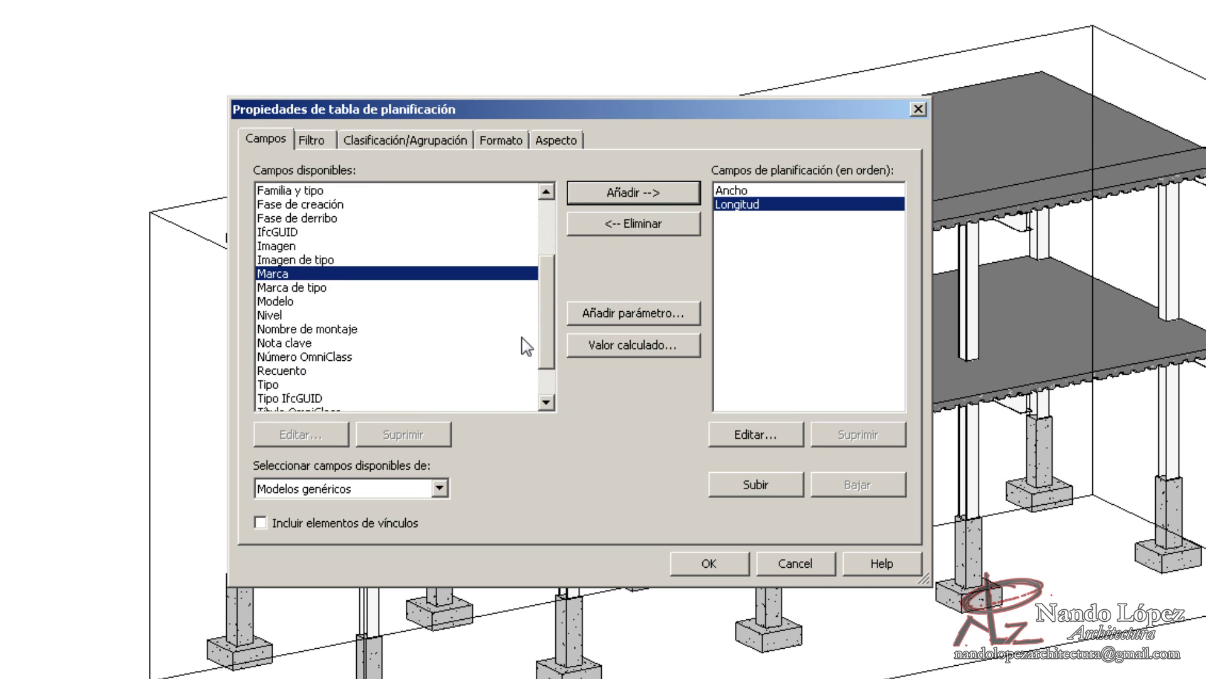
{"action": "left_click", "coordinate": [283, 316]}
{"action": "left_click", "coordinate": [654, 193]}
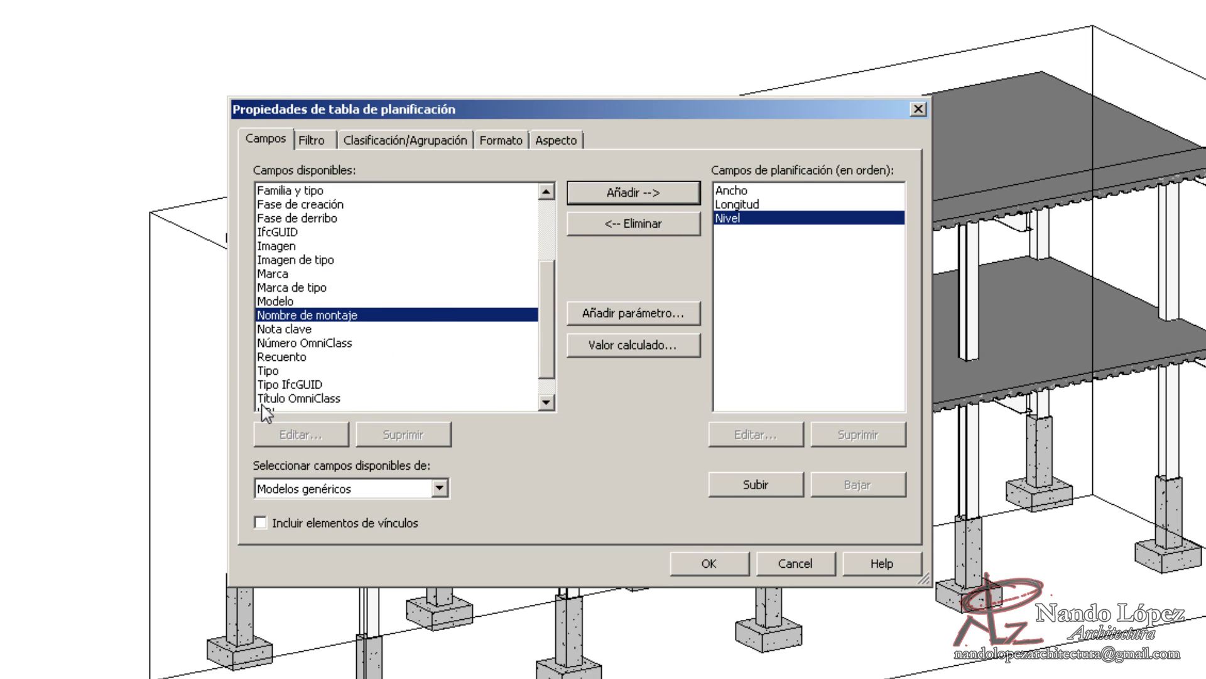
{"action": "left_click", "coordinate": [286, 357]}
{"action": "left_click", "coordinate": [633, 194]}
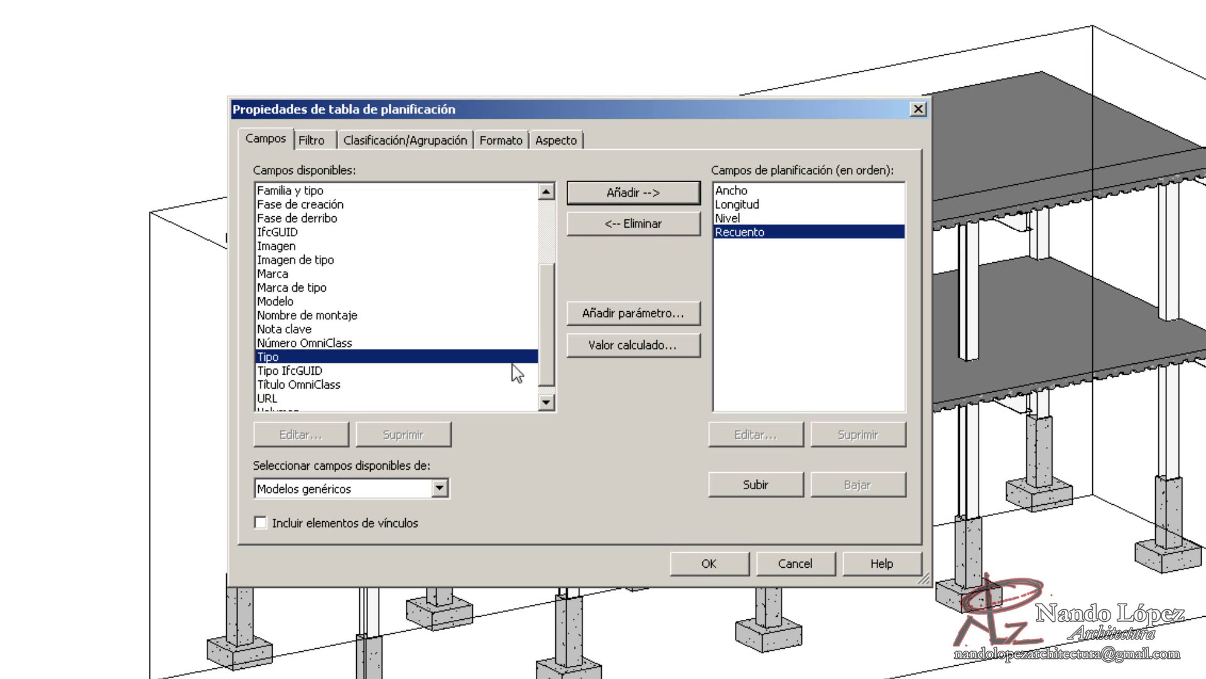
Add the Tipo field and make it the first of the scheduled fields.
{"action": "mouse_move", "coordinate": [552, 322]}
{"action": "left_mouse_down"}
{"action": "mouse_move", "coordinate": [552, 350]}
{"action": "mouse_move", "coordinate": [556, 306]}
{"action": "mouse_move", "coordinate": [554, 340]}
{"action": "left_mouse_up"}
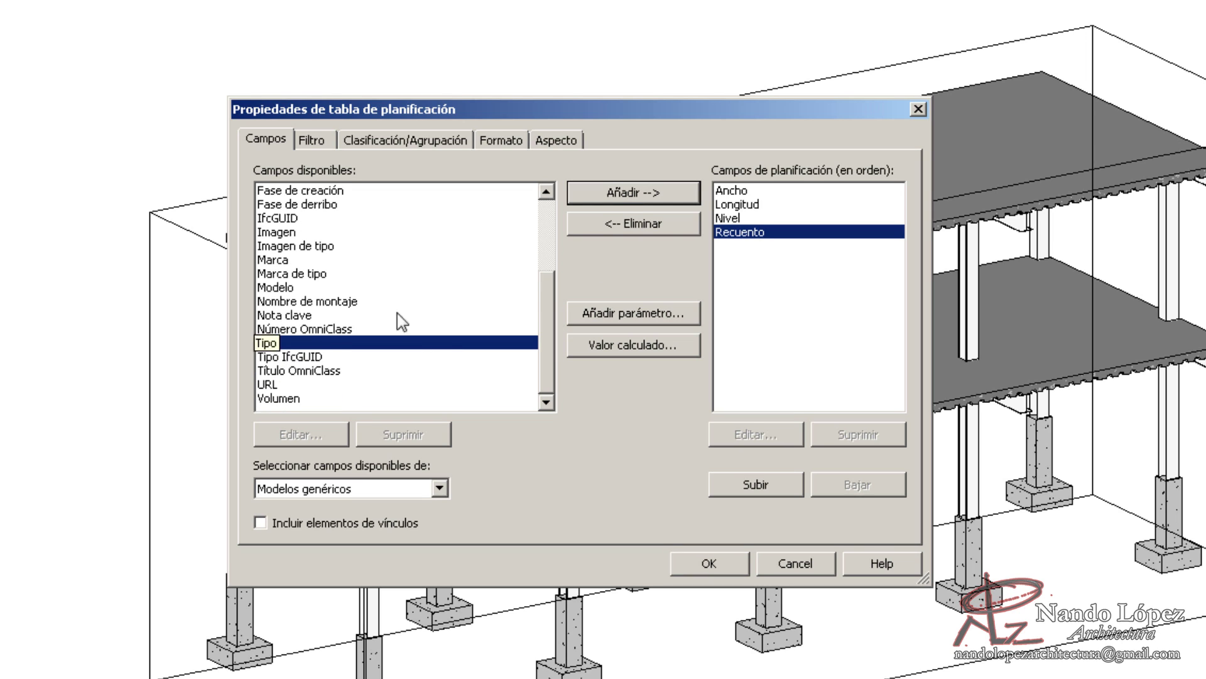
{"action": "left_click", "coordinate": [633, 193]}
{"action": "left_click", "coordinate": [763, 486]}
{"action": "left_click", "coordinate": [763, 486]}
{"action": "left_click", "coordinate": [763, 486]}
{"action": "left_click", "coordinate": [763, 486]}
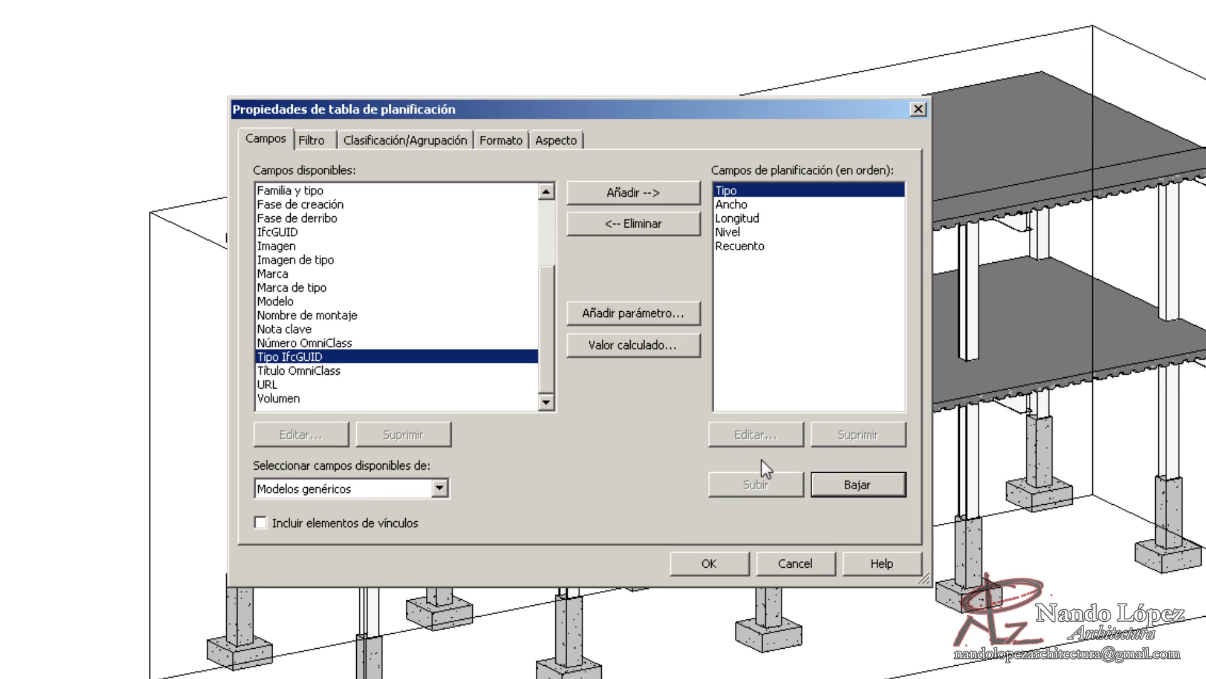
Move the Nivel field up to second place, directly after Tipo.
{"action": "left_click", "coordinate": [728, 231]}
{"action": "left_click", "coordinate": [748, 485]}
{"action": "left_click", "coordinate": [747, 485]}
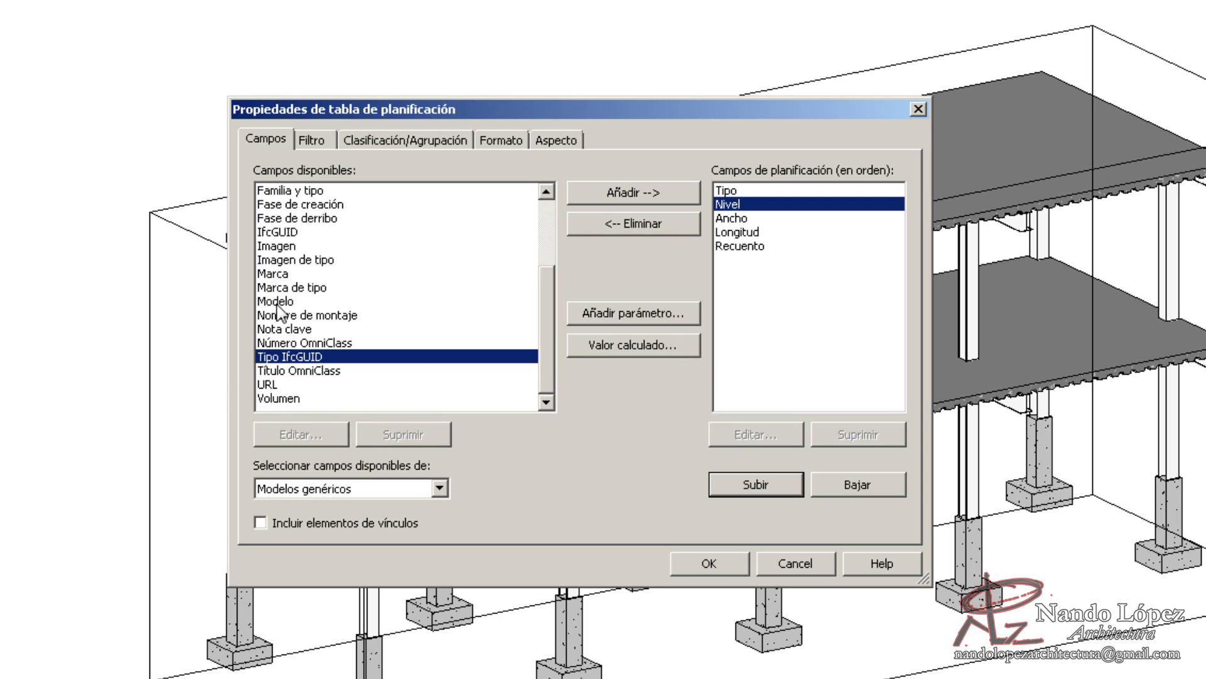
Add the Comentarios field and place it directly after Tipo.
{"action": "left_click", "coordinate": [283, 207]}
{"action": "key", "text": "c"}
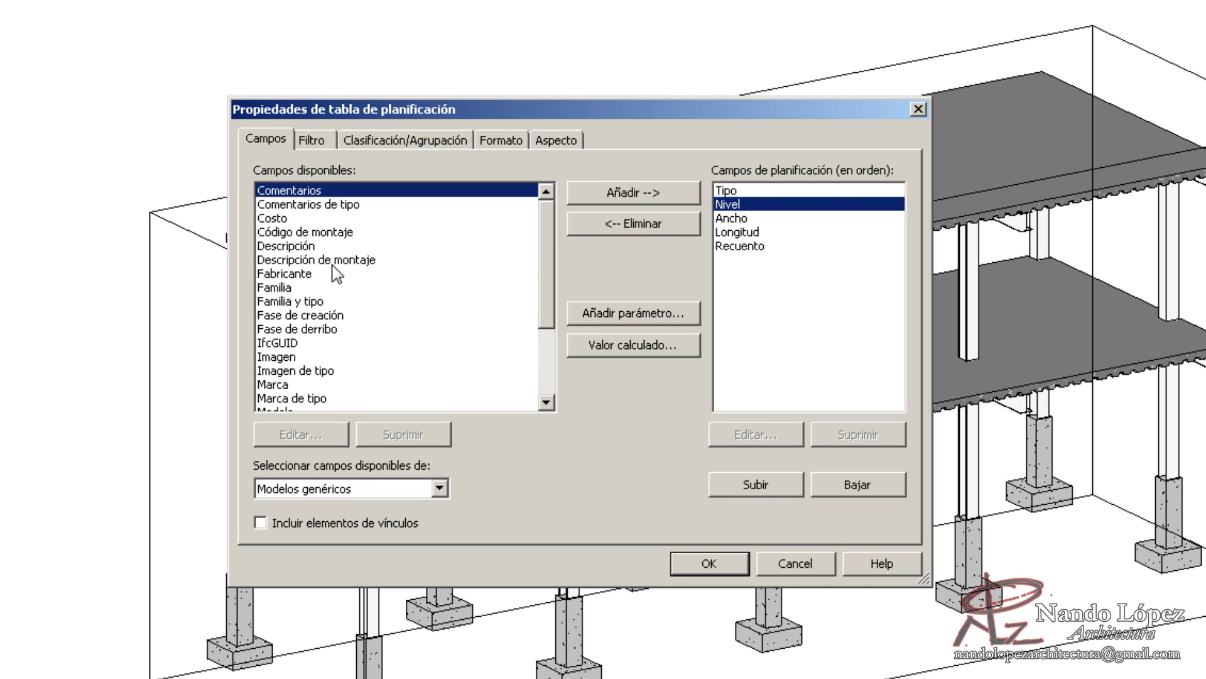
{"action": "left_click", "coordinate": [610, 200]}
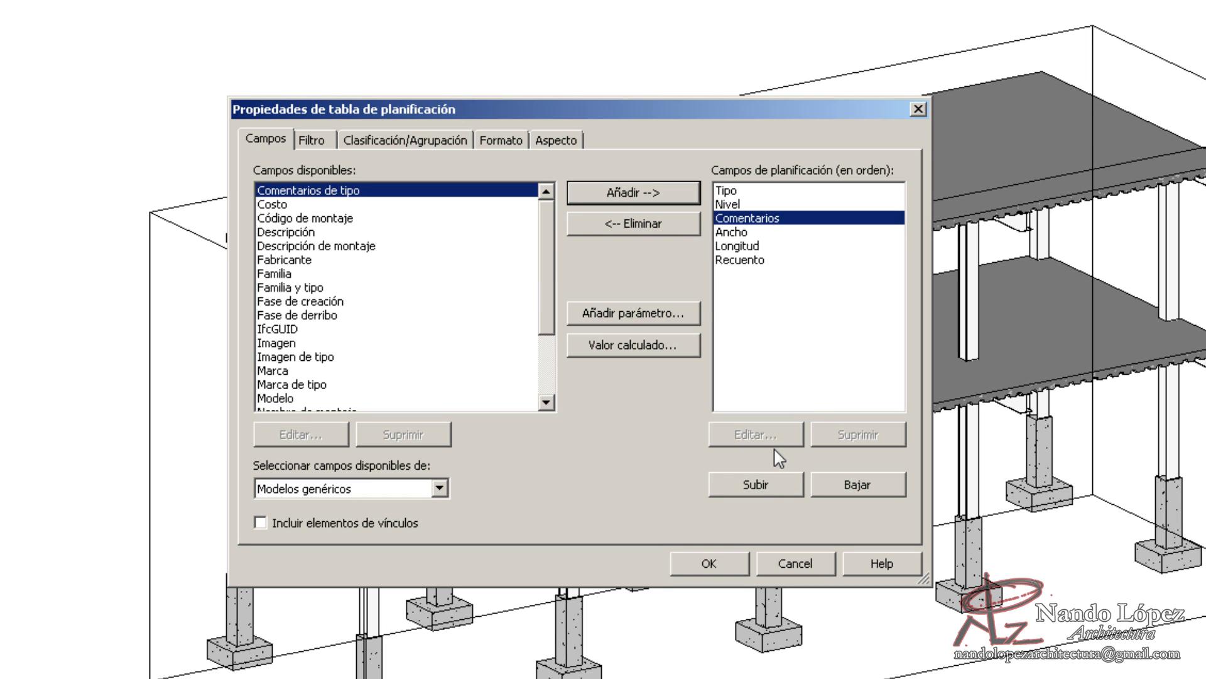
{"action": "left_click", "coordinate": [766, 494]}
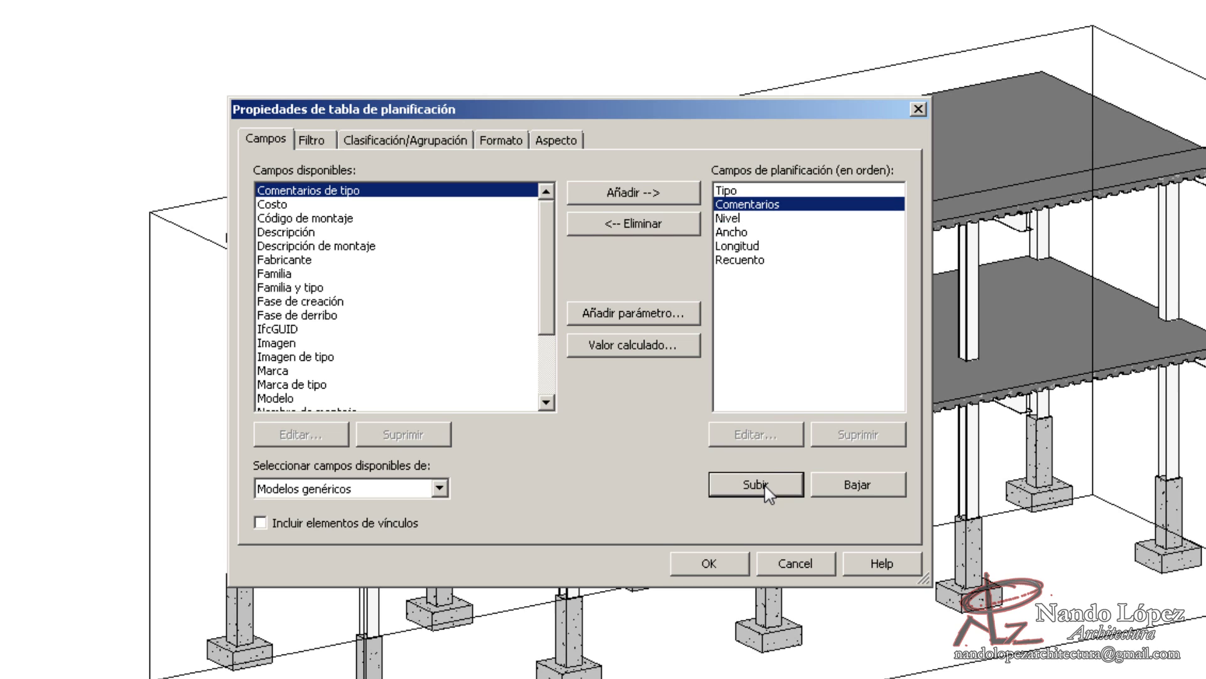
Move the Nivel field down to the end of the scheduled fields, after Recuento.
{"action": "left_click", "coordinate": [732, 220]}
{"action": "left_click", "coordinate": [857, 483]}
{"action": "left_click", "coordinate": [856, 483]}
{"action": "left_click", "coordinate": [857, 483]}
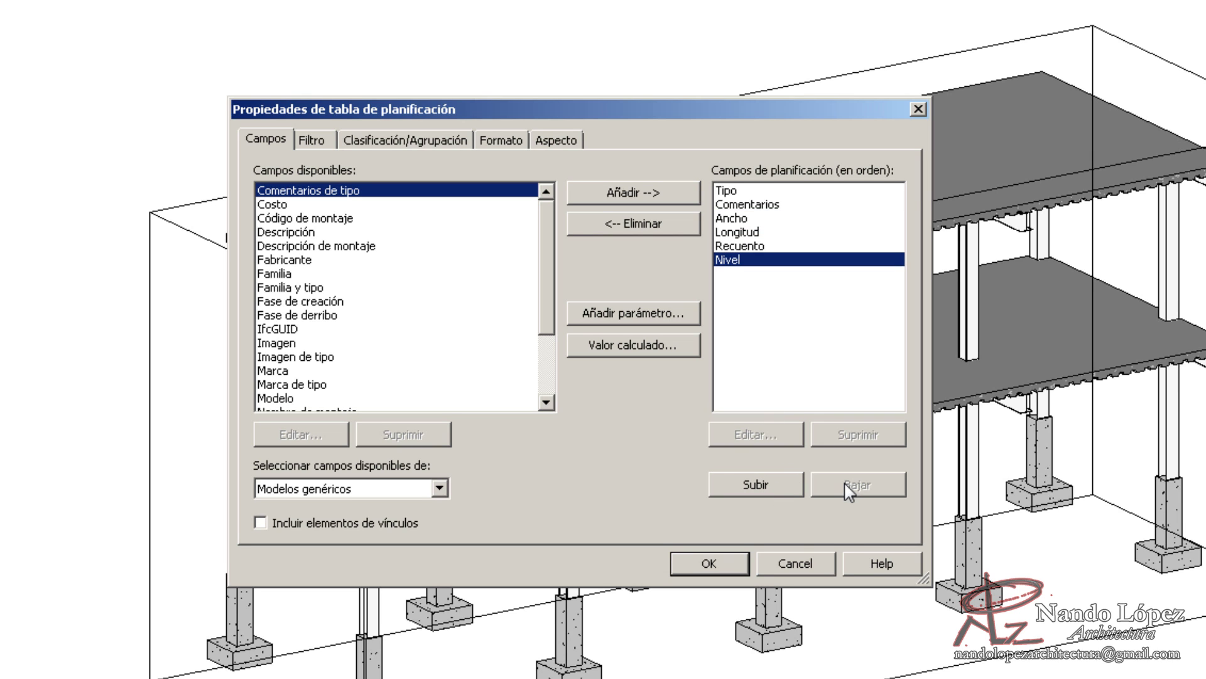
Generate the generic model schedule and widen its Tipo column so the full type names fit.
{"action": "left_click", "coordinate": [711, 564]}
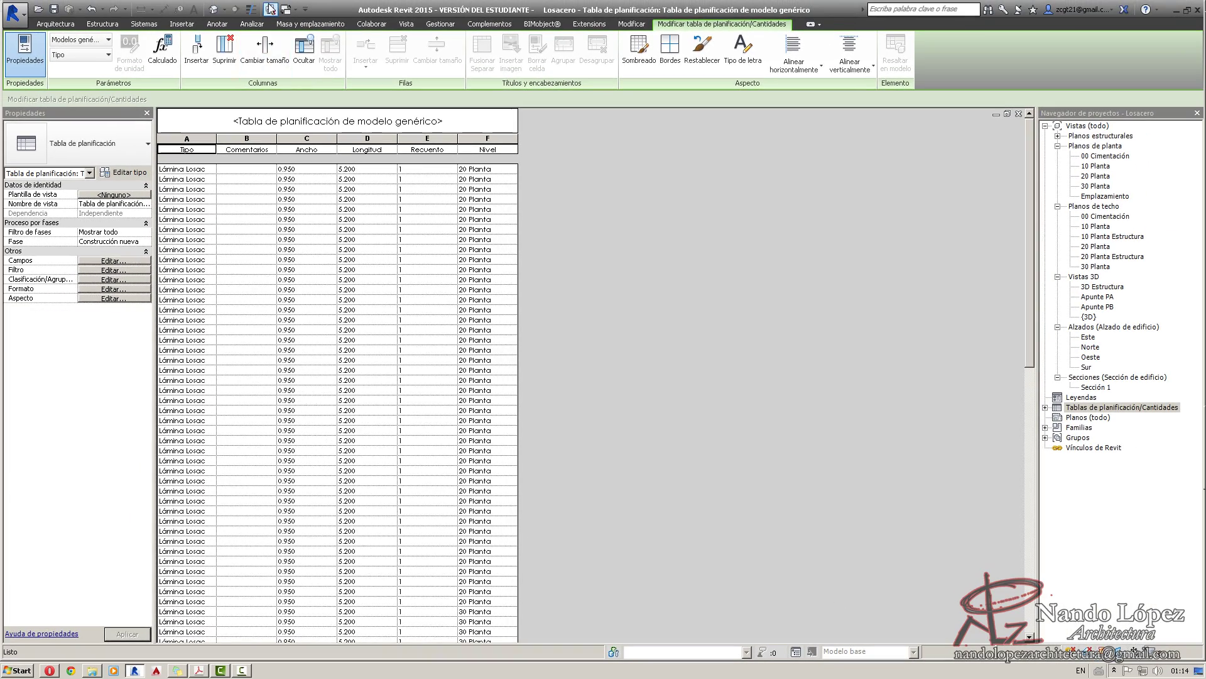
{"action": "left_click", "coordinate": [271, 9]}
{"action": "left_click_drag", "start_coordinate": [216, 134], "coordinate": [262, 134]}
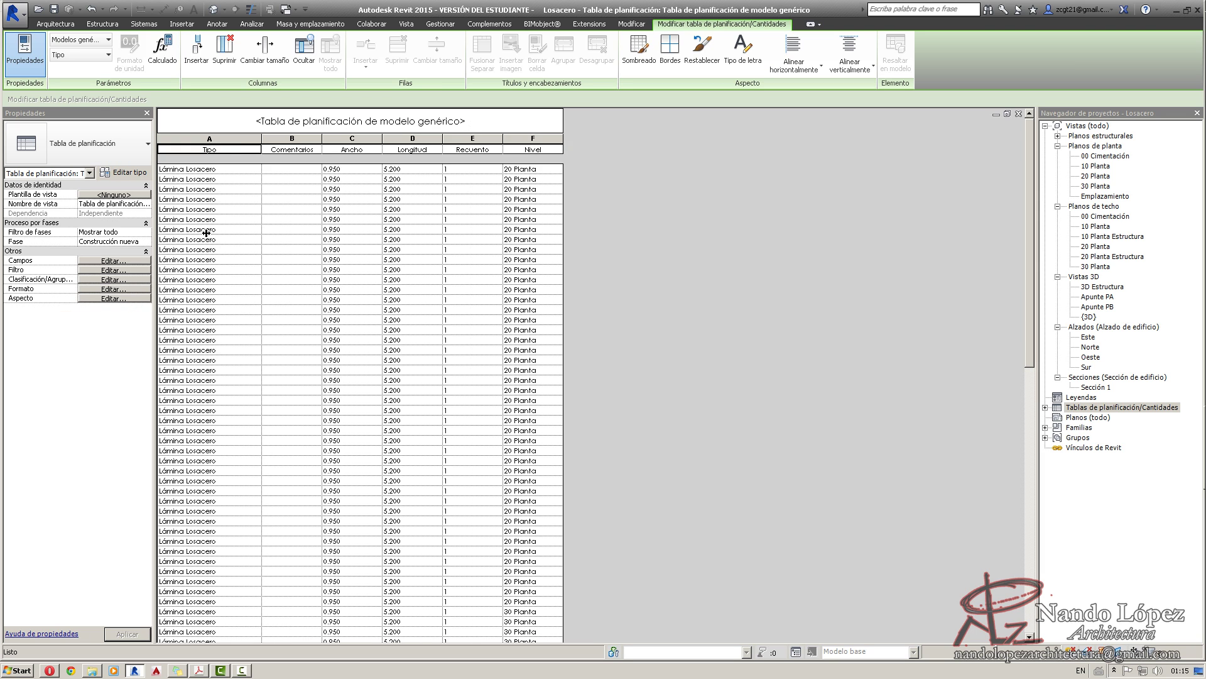
Review the schedule rows, comparing the comments and levels of the Losacero sheets and the void families.
{"action": "scroll", "coordinate": [213, 273], "scroll_direction": "down", "scroll_amount": 3}
{"action": "scroll", "coordinate": [232, 353], "scroll_direction": "down", "scroll_amount": 15}
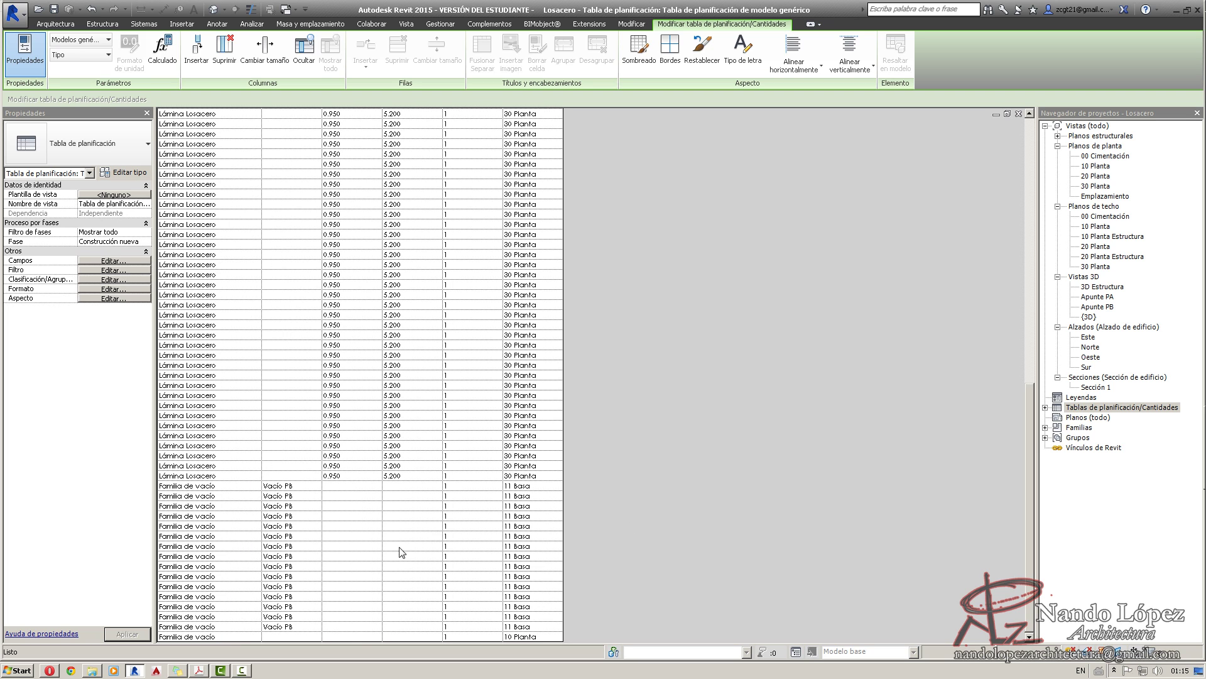
{"action": "scroll", "coordinate": [402, 552], "scroll_direction": "up", "scroll_amount": 20}
{"action": "scroll", "coordinate": [396, 402], "scroll_direction": "down", "scroll_amount": 3}
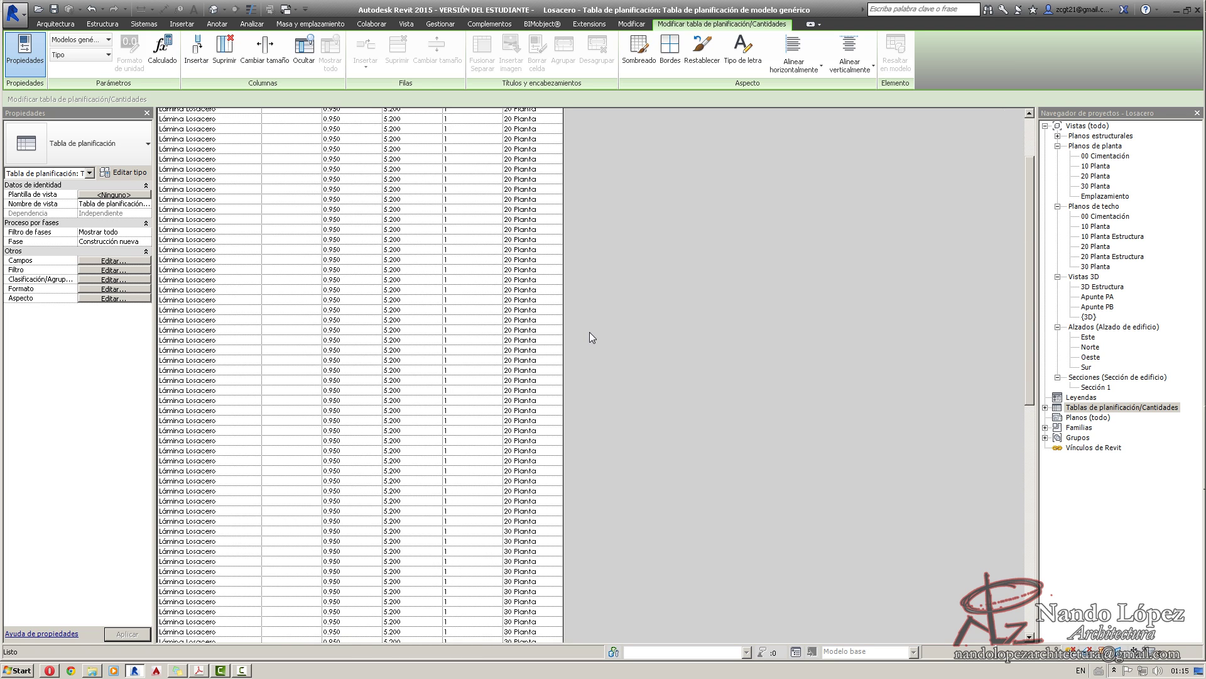
{"action": "scroll", "coordinate": [589, 332], "scroll_direction": "down", "scroll_amount": 3}
{"action": "scroll", "coordinate": [589, 388], "scroll_direction": "up", "scroll_amount": 6}
{"action": "scroll", "coordinate": [593, 367], "scroll_direction": "down", "scroll_amount": 3}
{"action": "scroll", "coordinate": [597, 358], "scroll_direction": "down", "scroll_amount": 10}
{"action": "scroll", "coordinate": [617, 332], "scroll_direction": "up", "scroll_amount": 4}
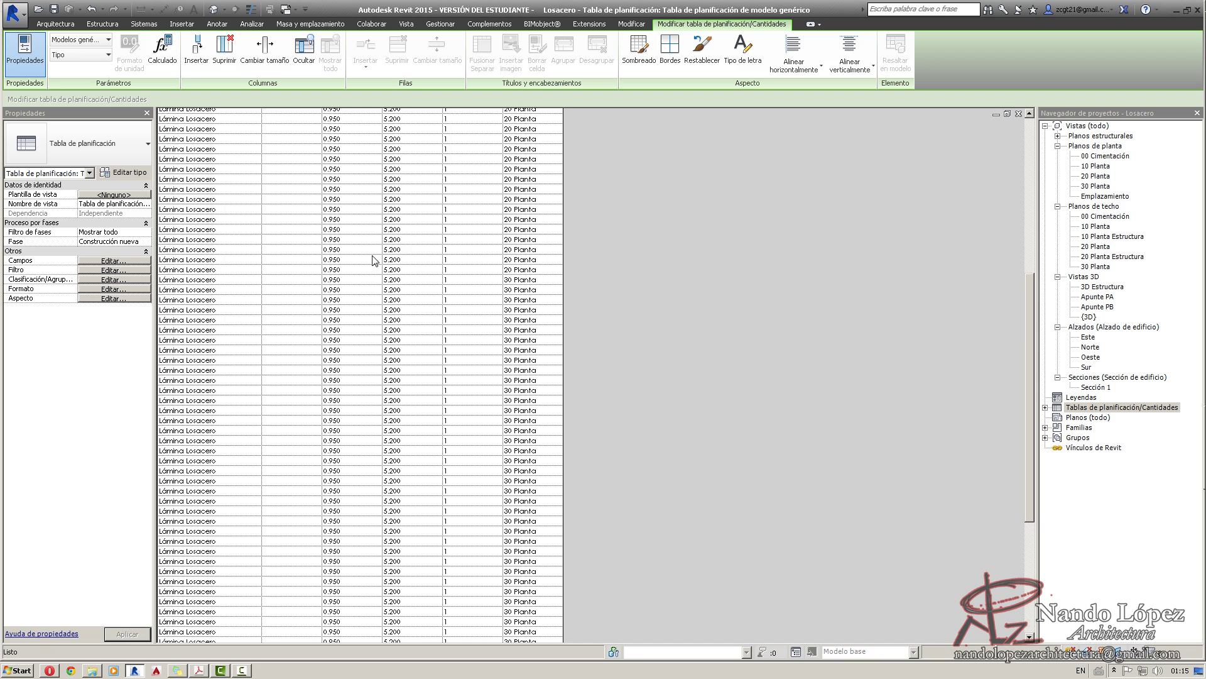
{"action": "scroll", "coordinate": [375, 259], "scroll_direction": "up", "scroll_amount": 10}
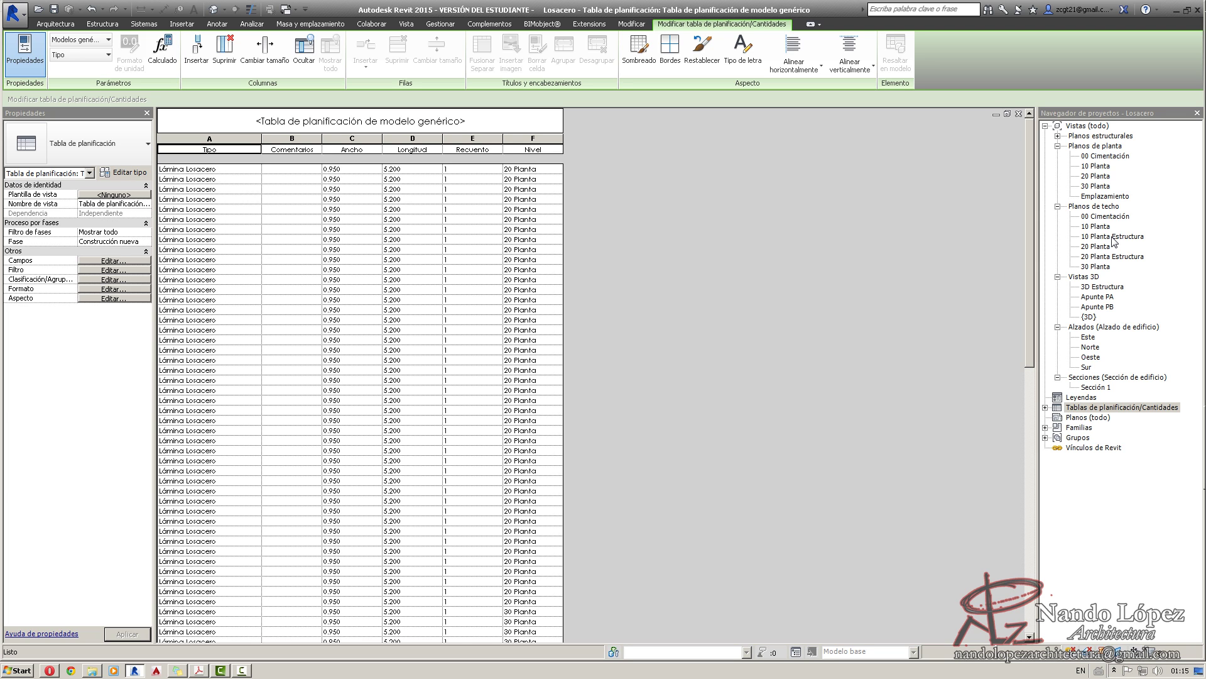
In the 10 Planta Estructura ceiling plan, set Comentarios to "Lámina PB" for all Losacero sheet instances visible in the view.
{"action": "double_click", "coordinate": [1113, 237]}
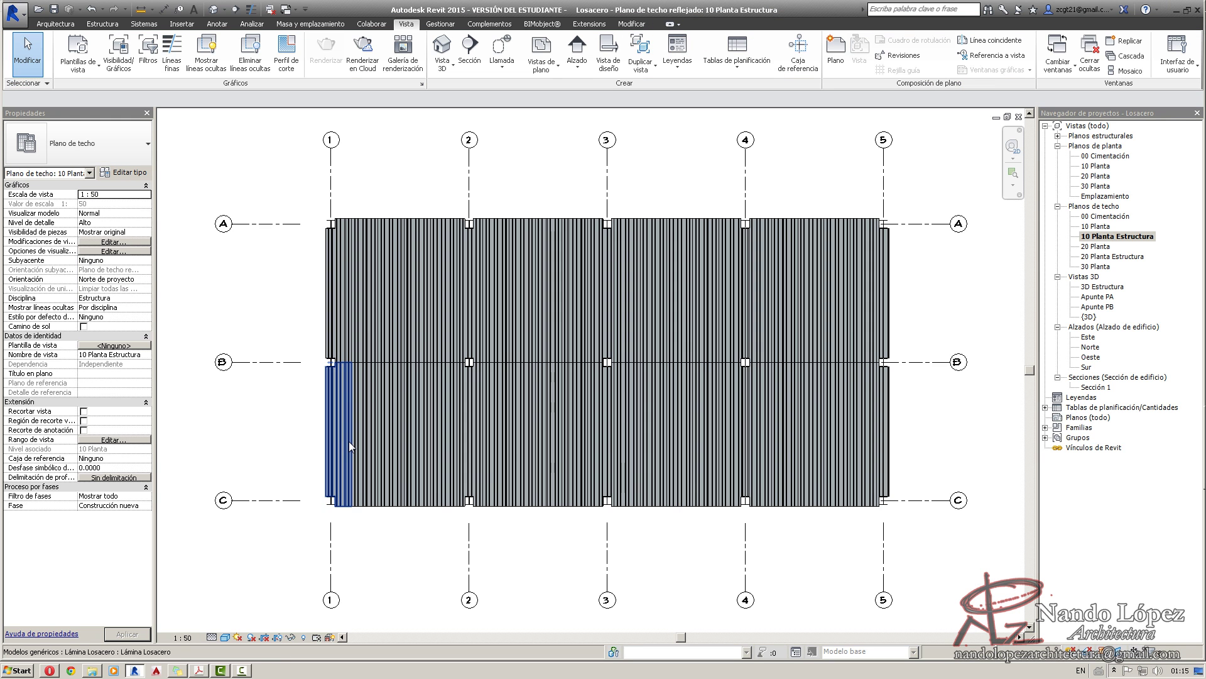
{"action": "left_click", "coordinate": [351, 447]}
{"action": "right_click", "coordinate": [350, 443]}
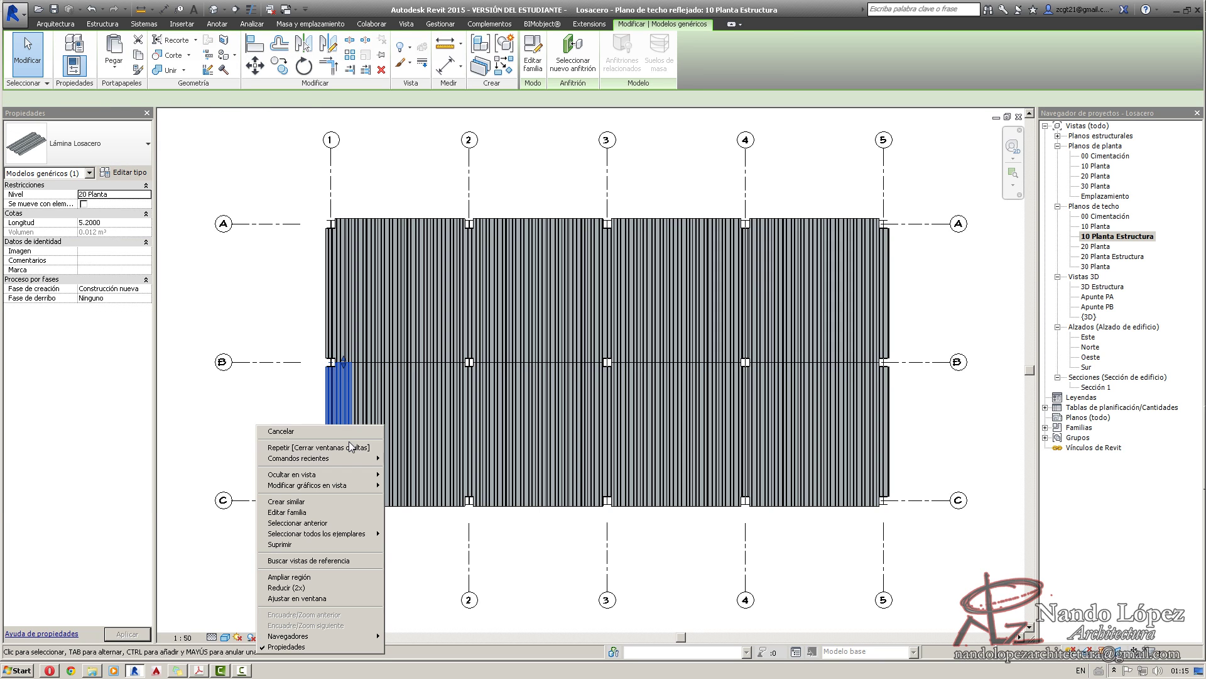
{"action": "key", "text": "Down"}
{"action": "key", "text": "Down"}
{"action": "key", "text": "Down"}
{"action": "key", "text": "Down"}
{"action": "key", "text": "Down"}
{"action": "key", "text": "Down"}
{"action": "key", "text": "Down"}
{"action": "key", "text": "Down"}
{"action": "key", "text": "Down"}
{"action": "key", "text": "Right"}
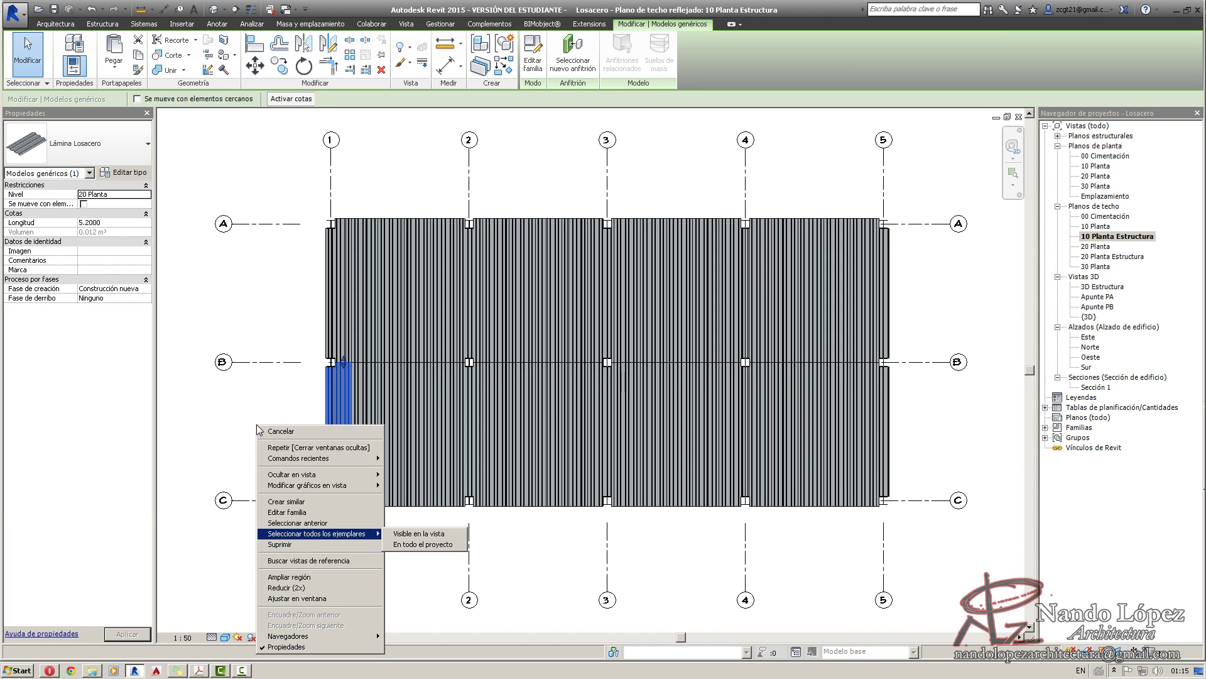
{"action": "key", "text": "Down"}
{"action": "key", "text": "Return"}
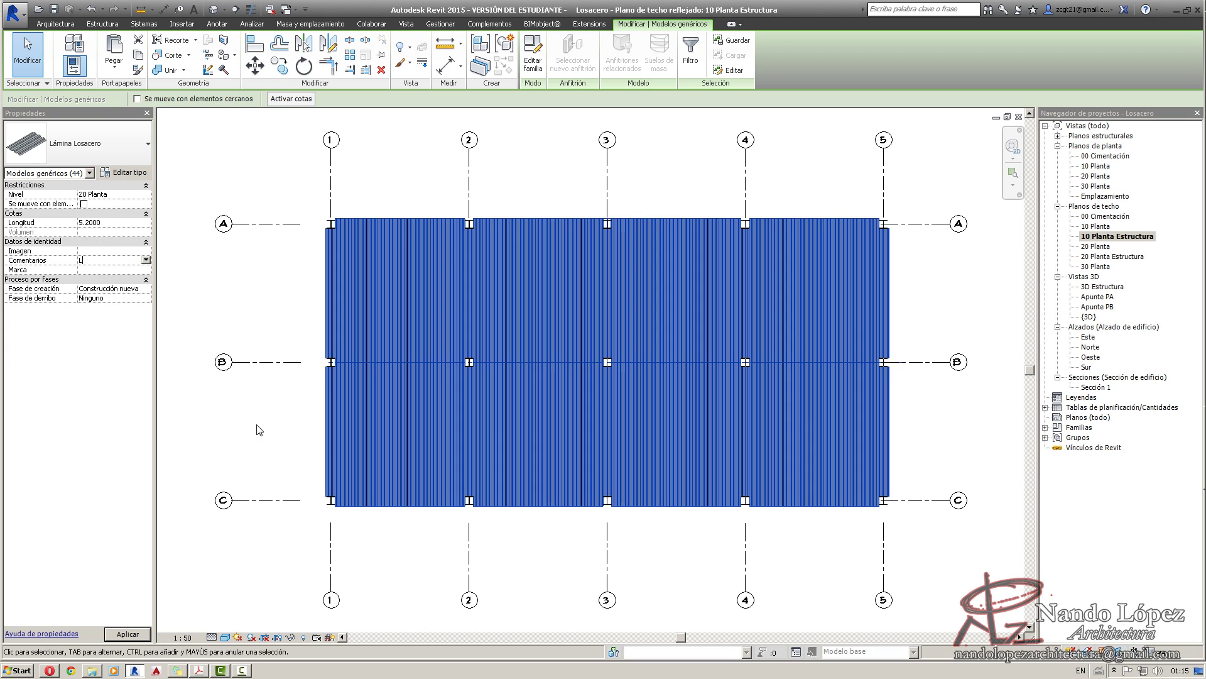
{"action": "key", "text": "alt+shift"}
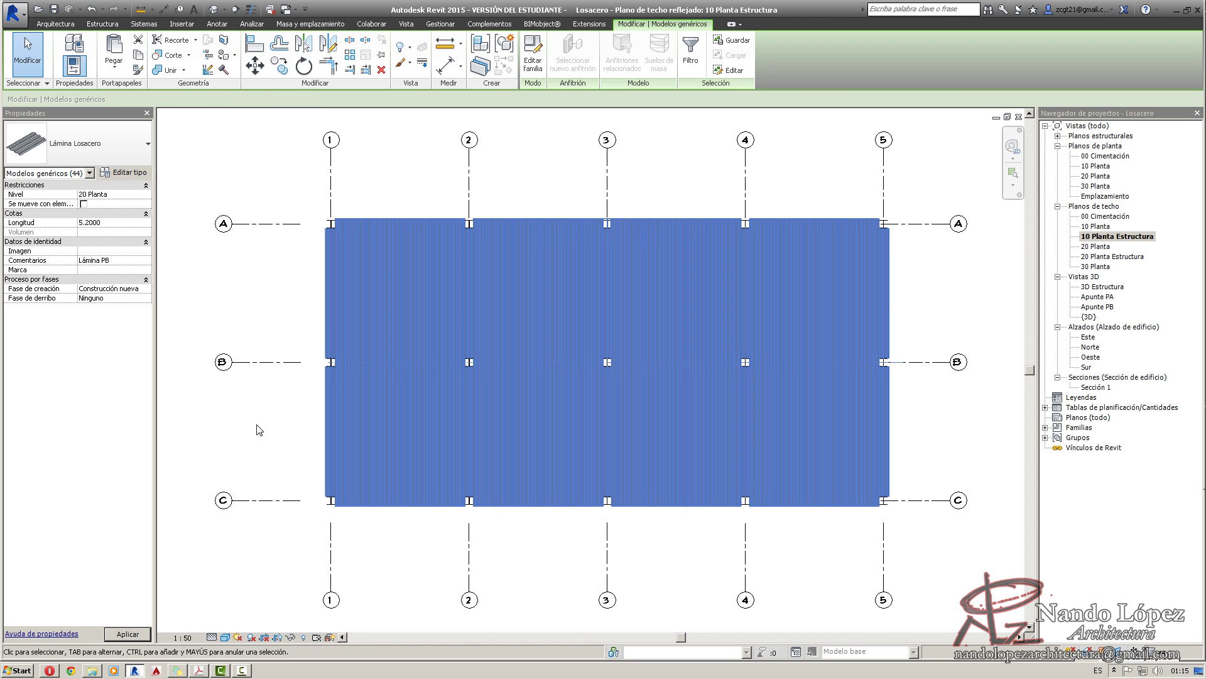
{"action": "left_click", "coordinate": [257, 426]}
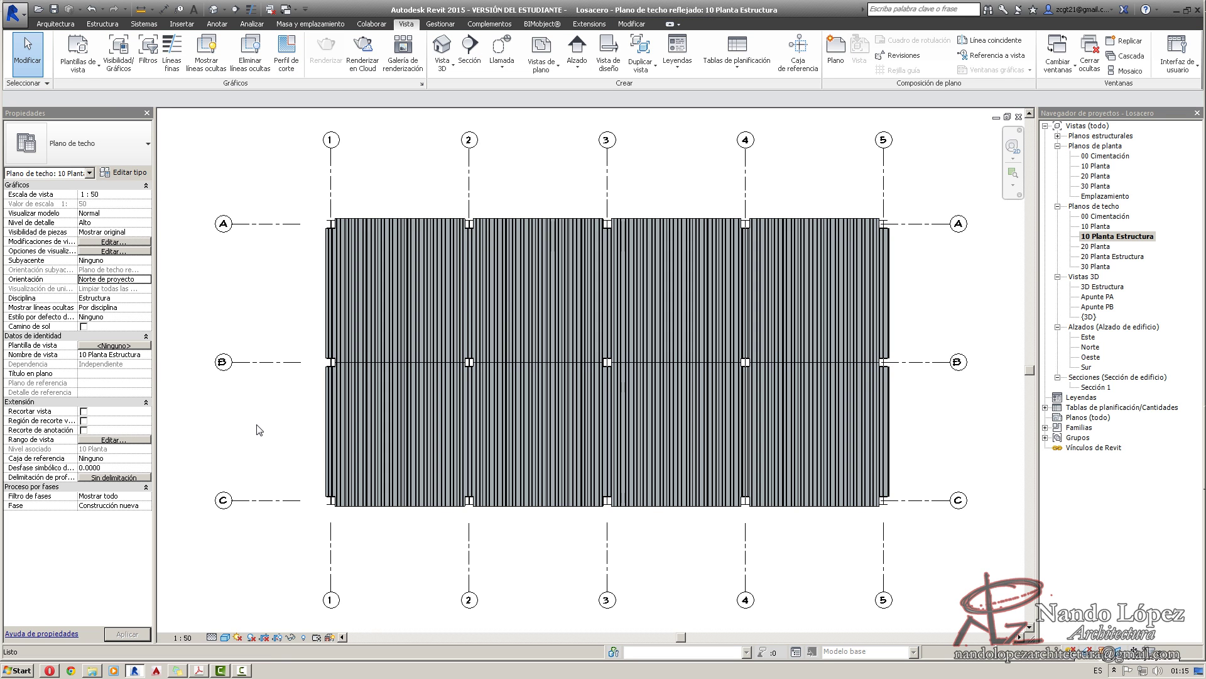
In the 20 Planta Estructura ceiling plan, set Comentarios to "Lámina PA" for all Losacero sheet instances visible in the view.
{"action": "key", "text": "ctrl+Tab"}
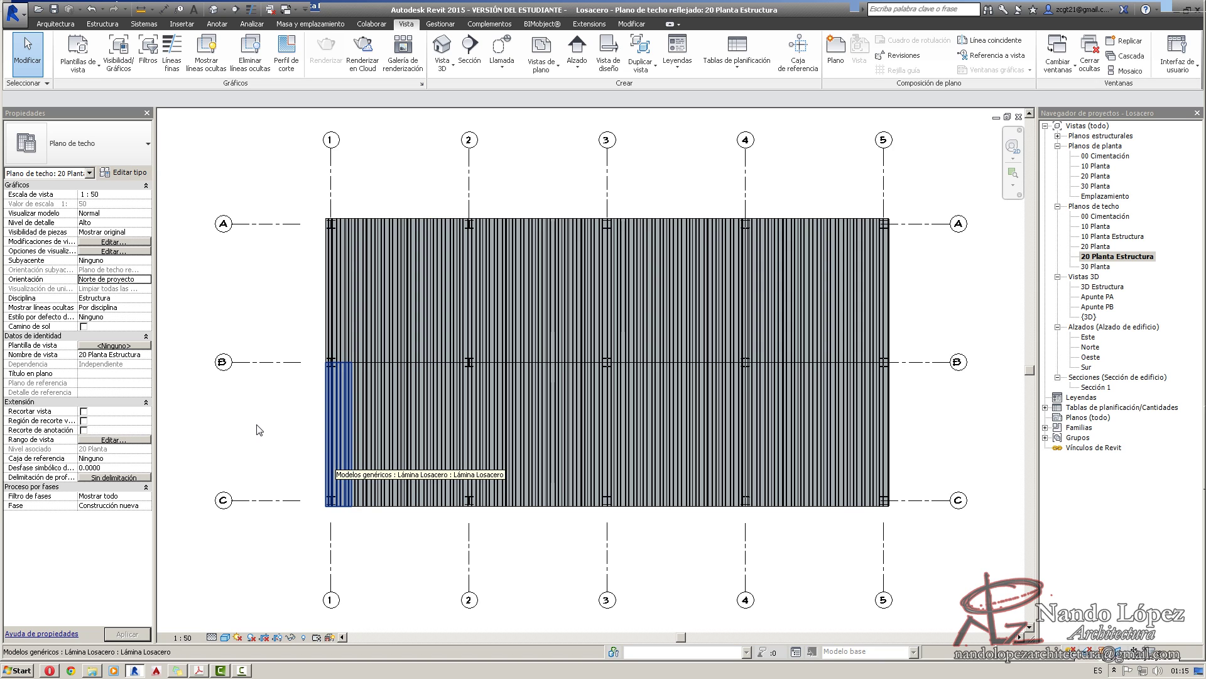
{"action": "right_click", "coordinate": [337, 458]}
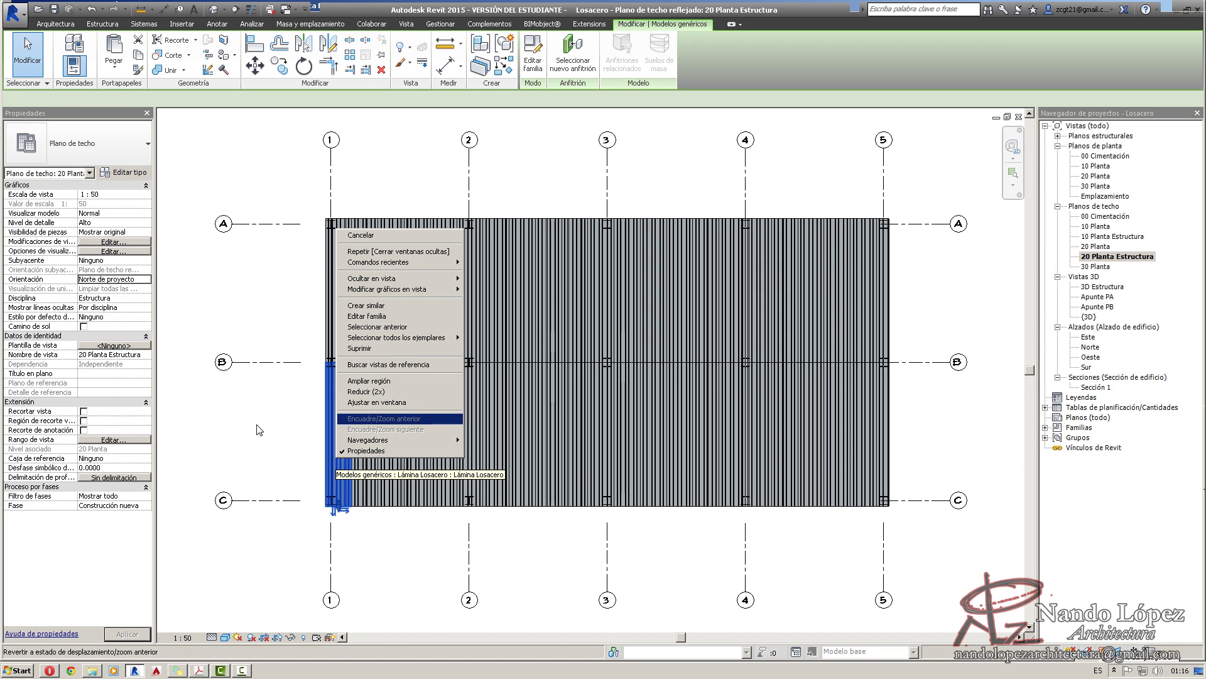
{"action": "mouse_move", "coordinate": [402, 338]}
{"action": "left_click", "coordinate": [498, 337]}
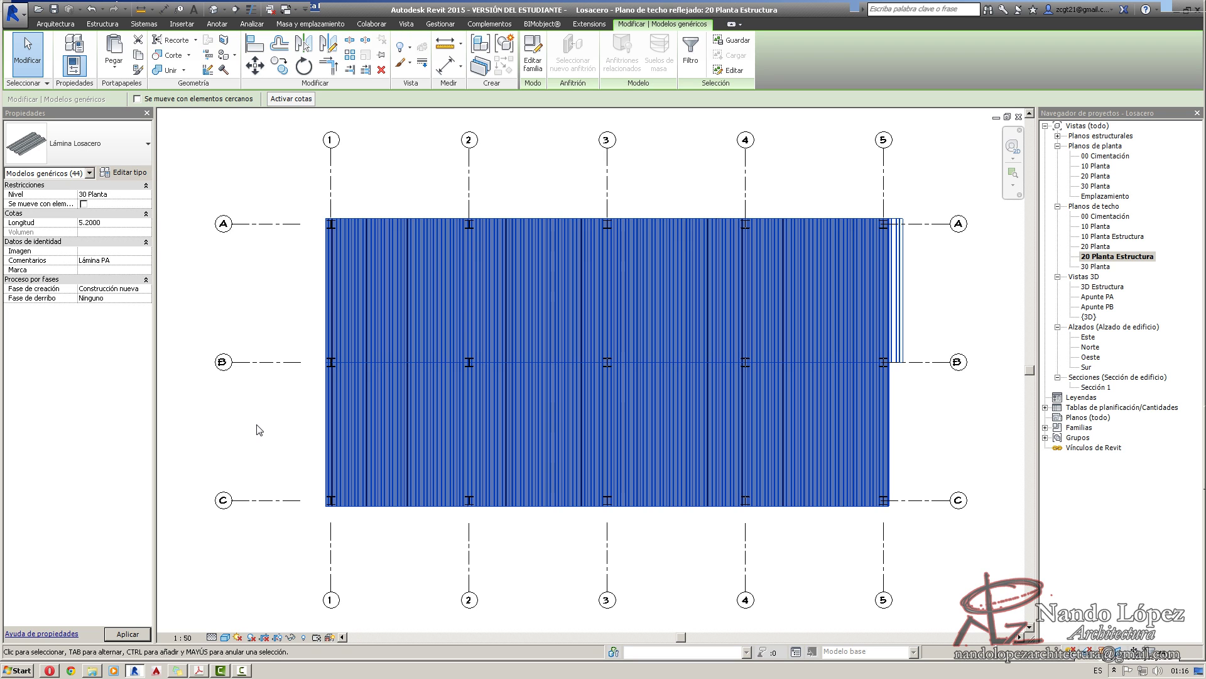
{"action": "key", "text": "Escape"}
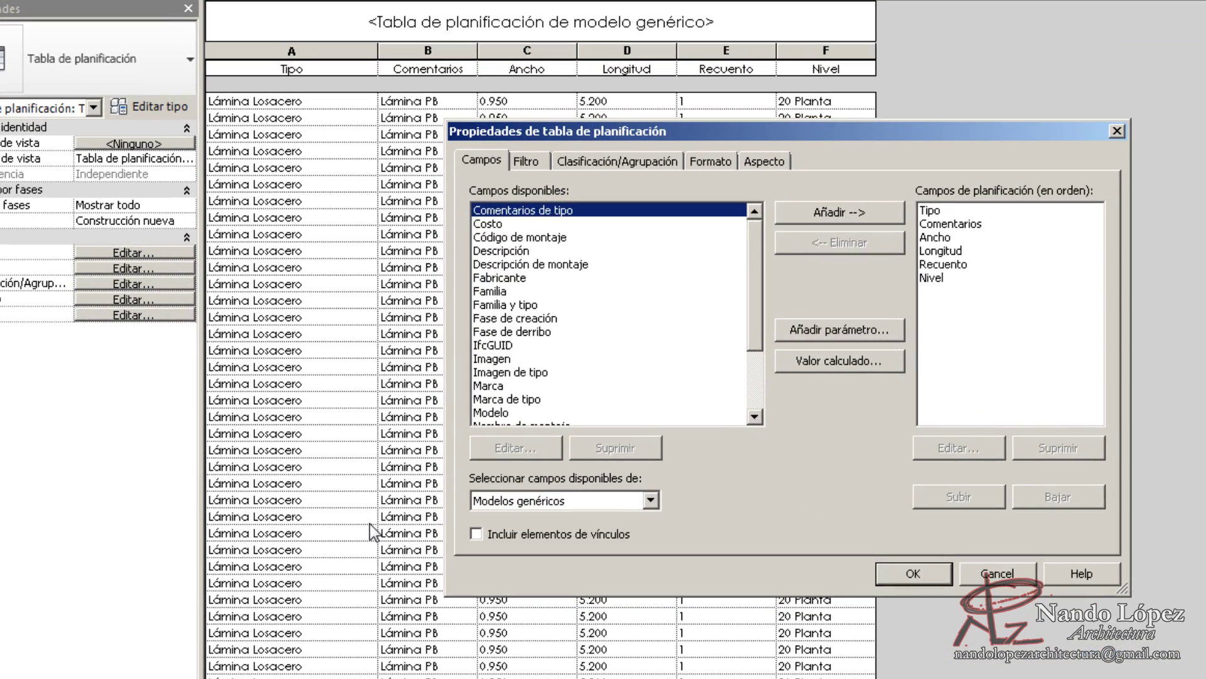
Sort the generic model schedule by Comentarios in ascending order.
{"action": "key", "text": "alt+Down"}
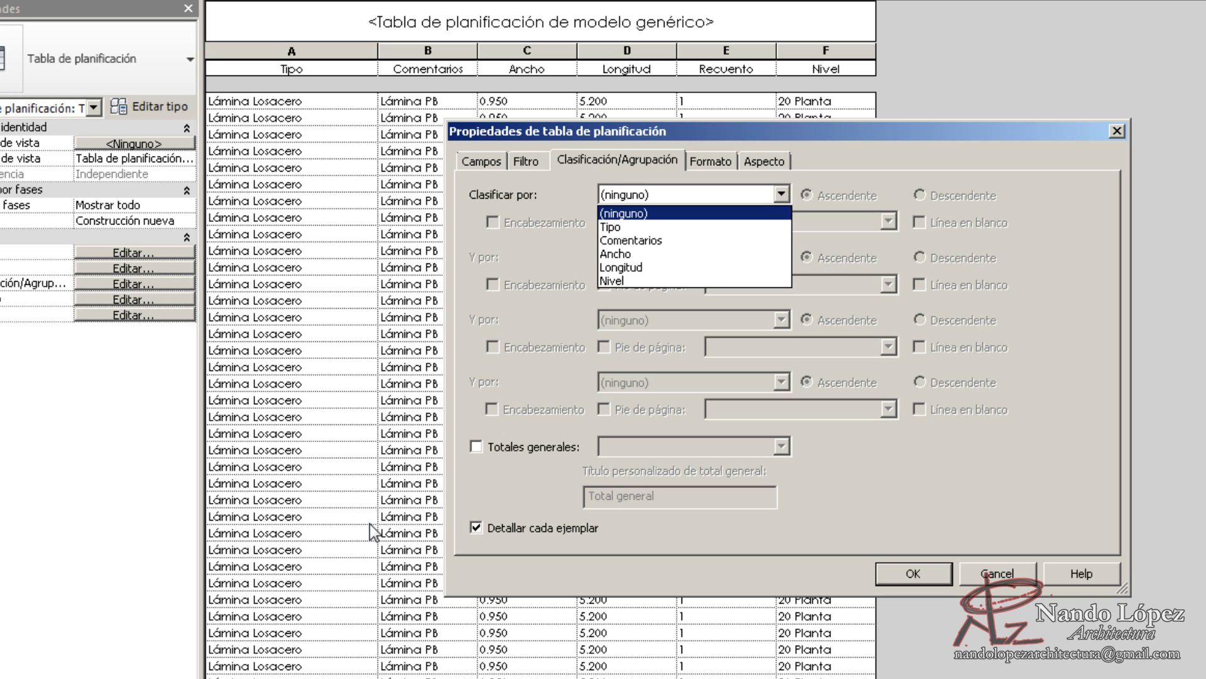
{"action": "key", "text": "Down"}
{"action": "key", "text": "Down"}
{"action": "key", "text": "Return"}
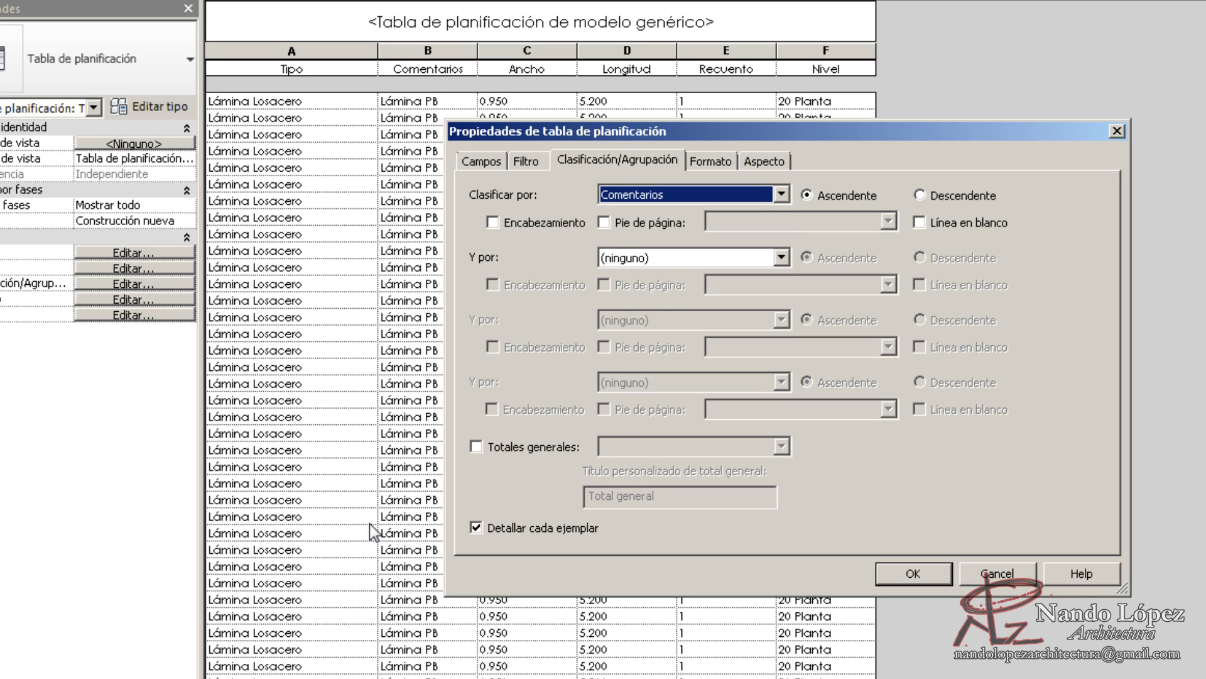
Hide the Comentarios field in the schedule and move it ahead of Tipo in the field order.
{"action": "key", "text": "ctrl+Tab"}
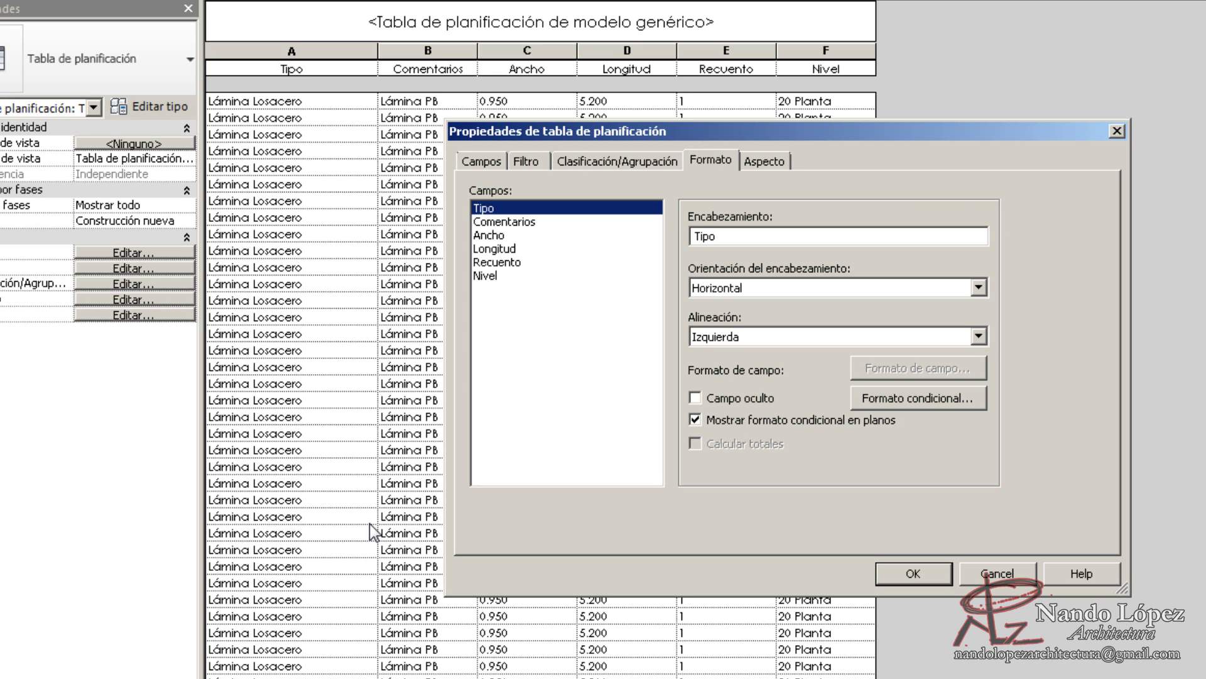
{"action": "key", "text": "Down"}
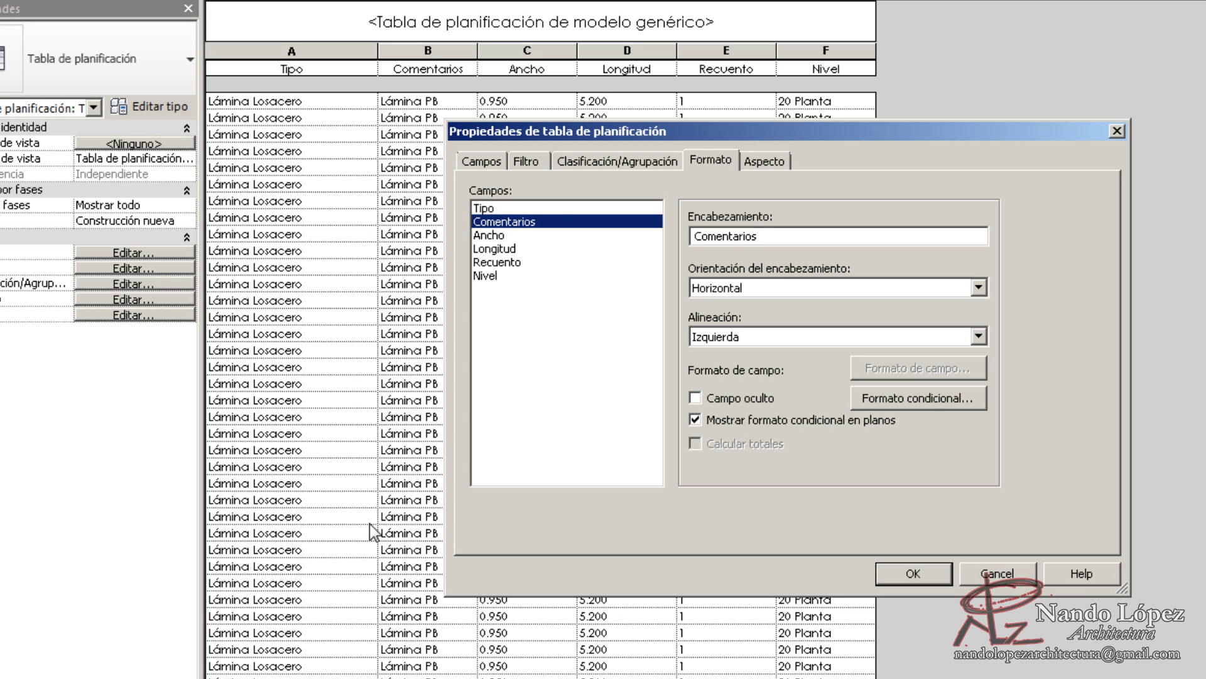
{"action": "key", "text": "ctrl+Tab"}
Enable Calcular totales for the Recuento field, apply the schedule properties and look through the sorted rows.
{"action": "key", "text": "ctrl+Tab"}
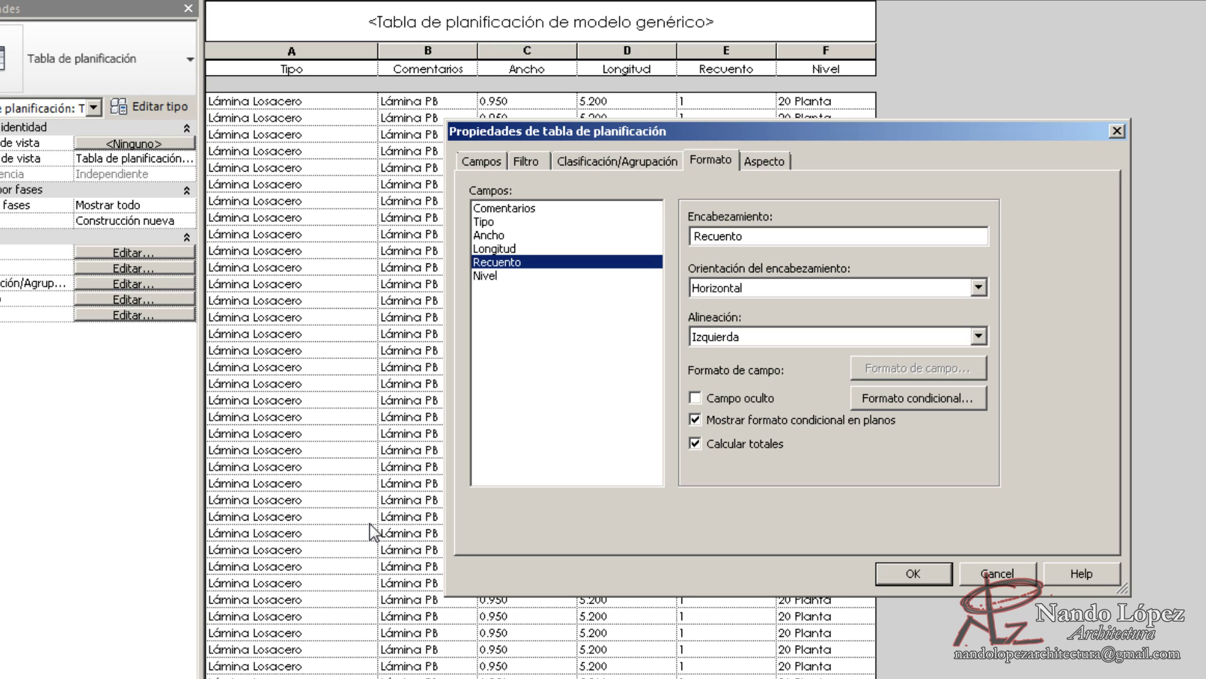
{"action": "key", "text": "Return"}
{"action": "scroll", "coordinate": [370, 523], "scroll_direction": "down", "scroll_amount": 5}
{"action": "scroll", "coordinate": [370, 522], "scroll_direction": "down", "scroll_amount": 12}
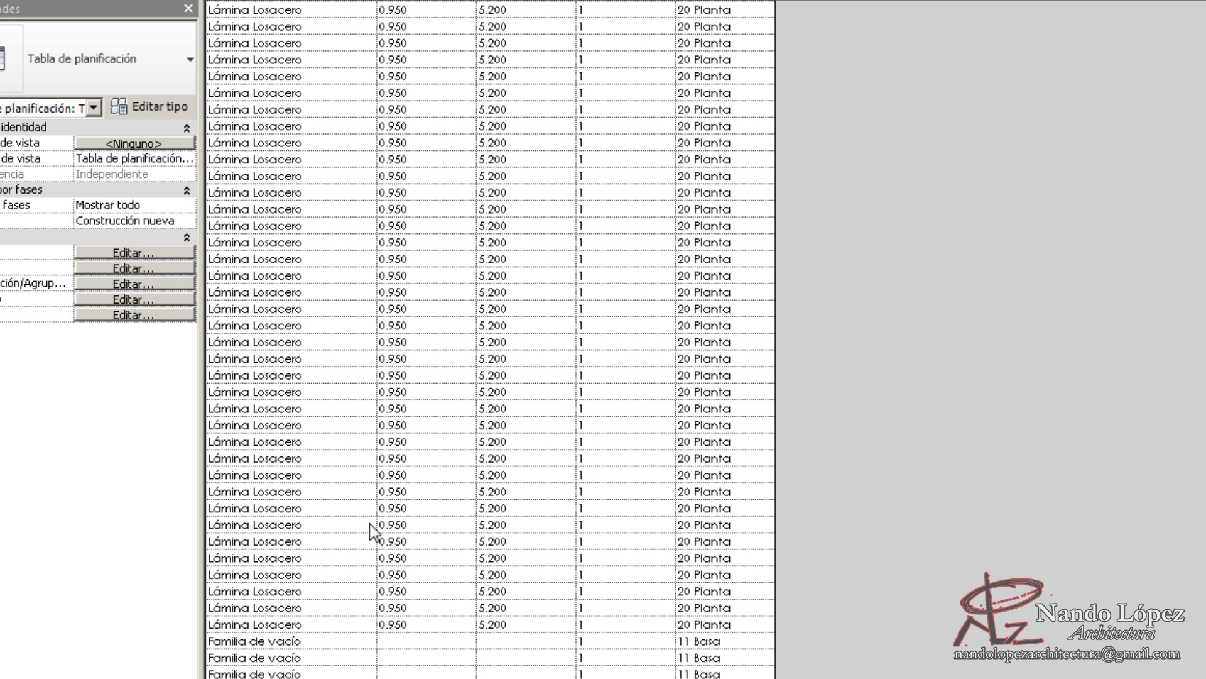
{"action": "scroll", "coordinate": [370, 523], "scroll_direction": "up", "scroll_amount": 13}
{"action": "scroll", "coordinate": [369, 522], "scroll_direction": "up", "scroll_amount": 3}
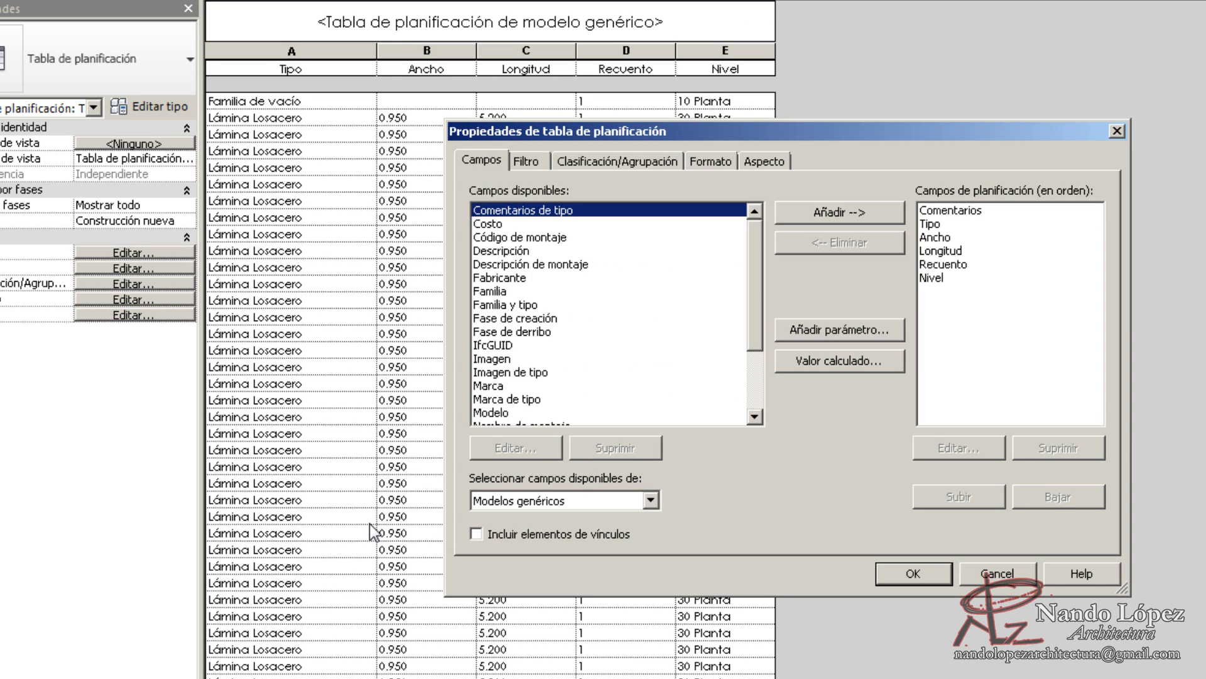
{"action": "key", "text": "ctrl+Tab"}
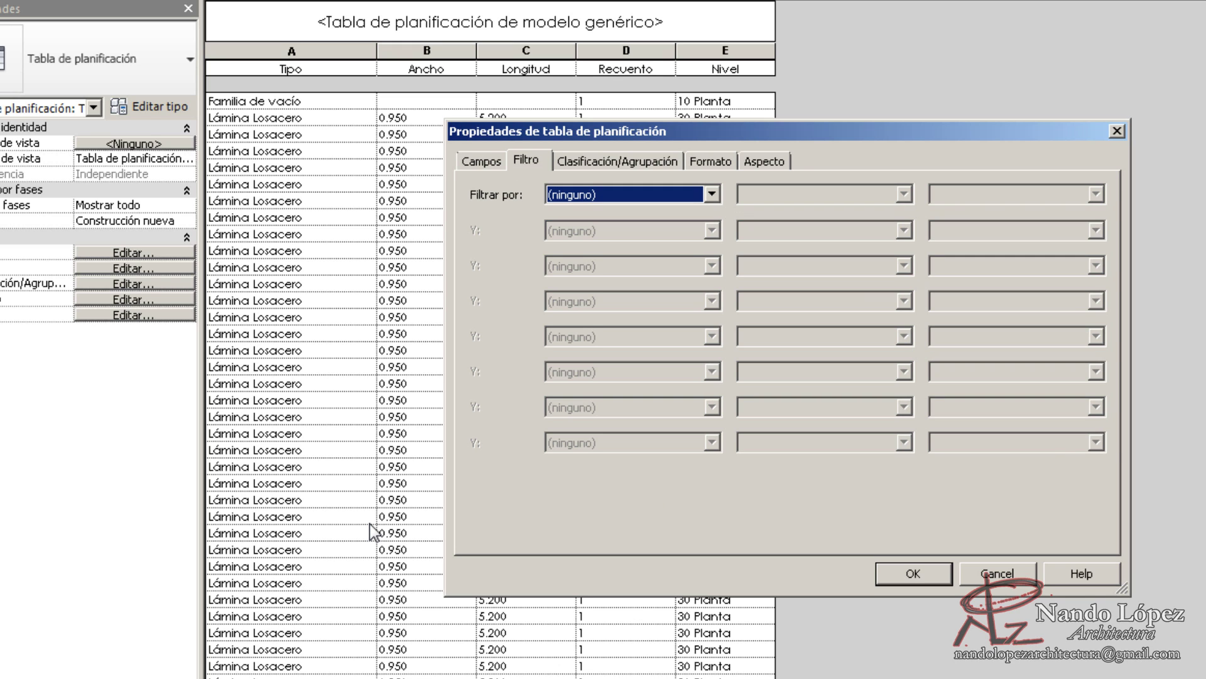
{"action": "key", "text": "alt+Down"}
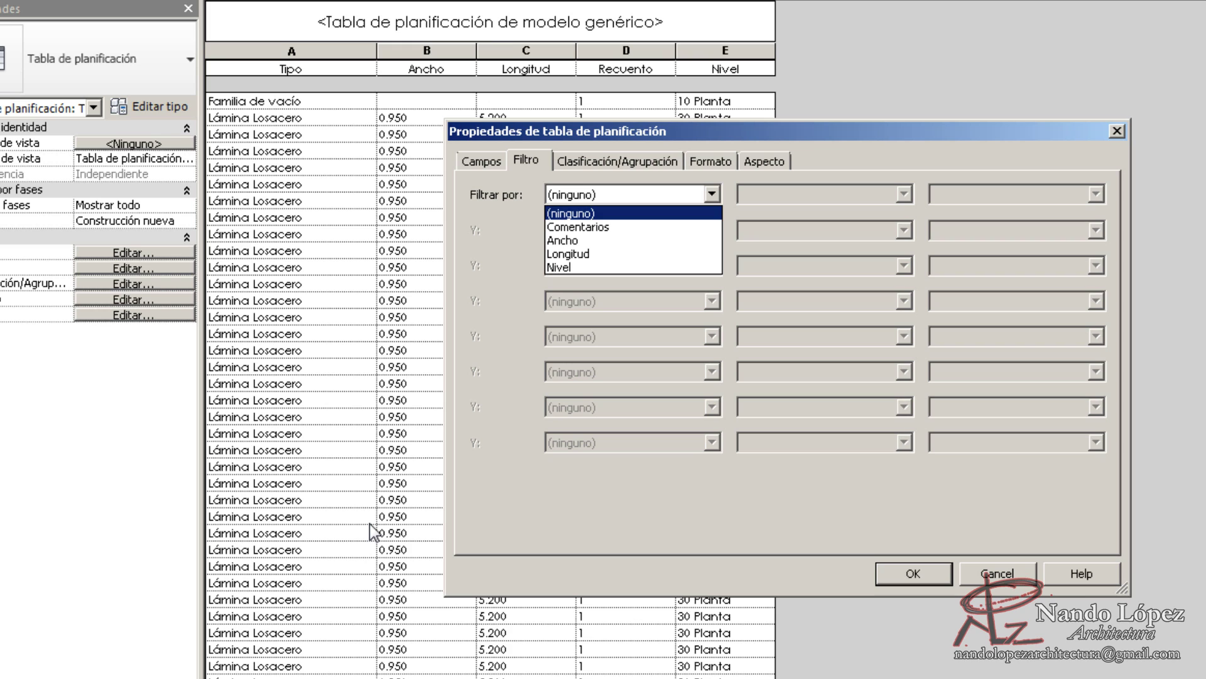
{"action": "key", "text": "Down"}
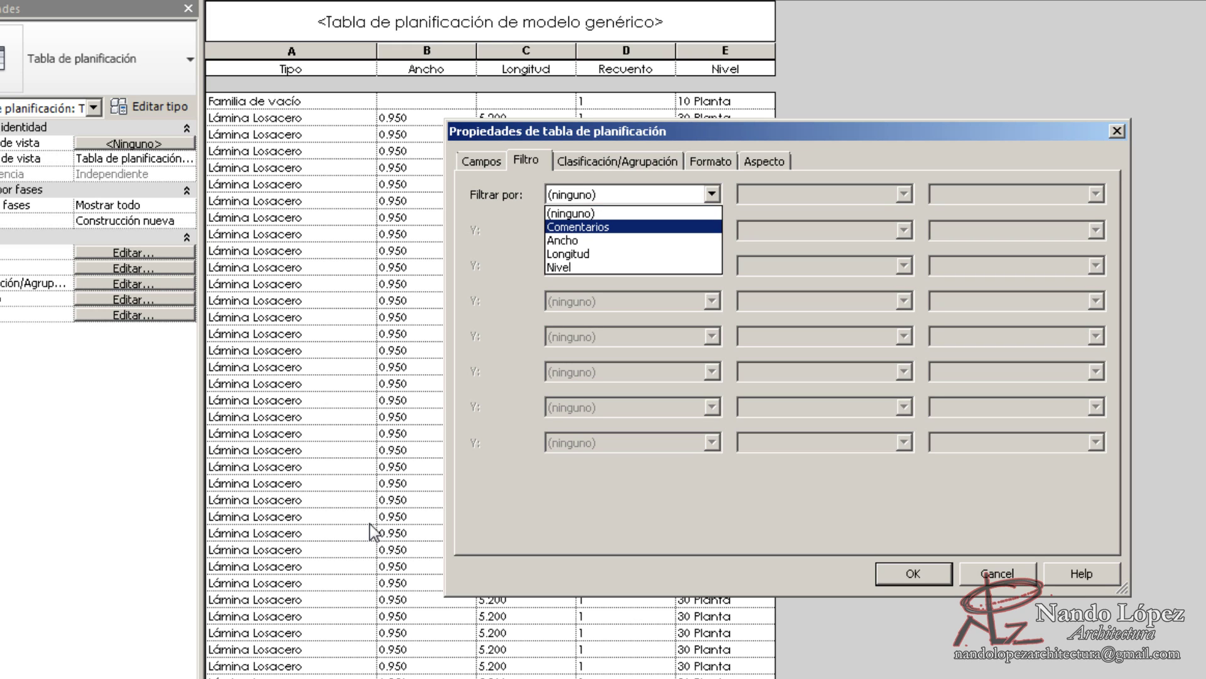
{"action": "key", "text": "Escape"}
{"action": "key", "text": "Escape"}
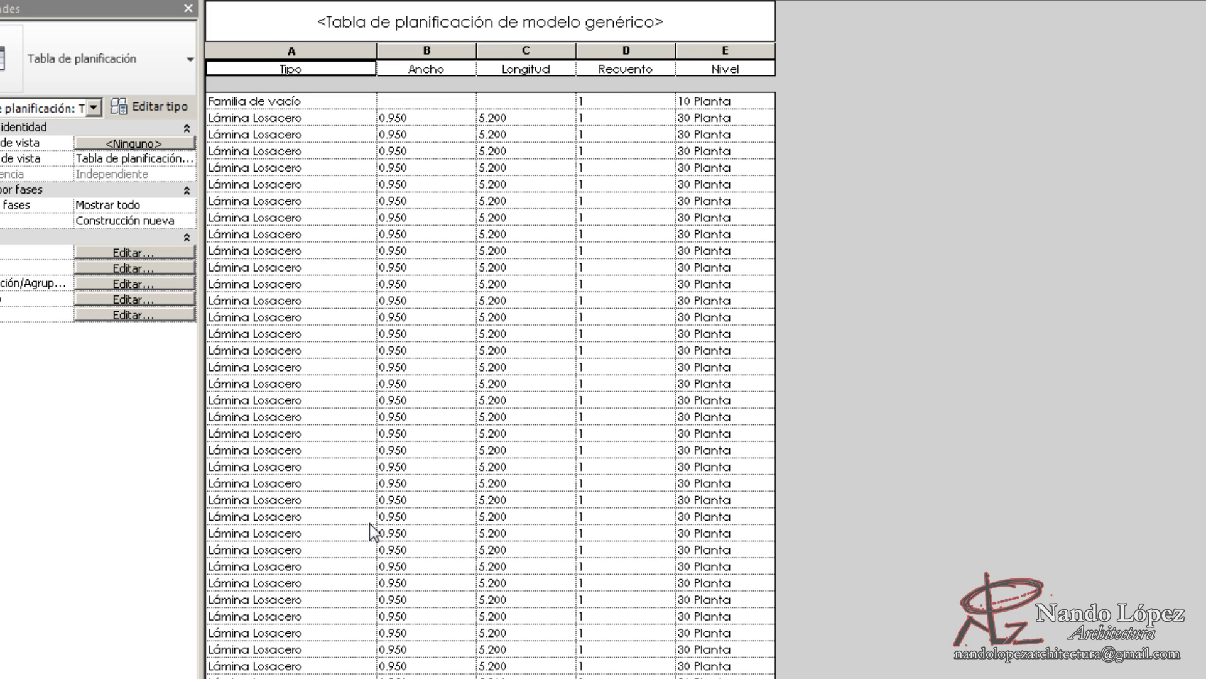
In the {3D} view, set Comentarios to "Vacío PB" for the void family along the building's short facade.
{"action": "key", "text": "ctrl+Tab"}
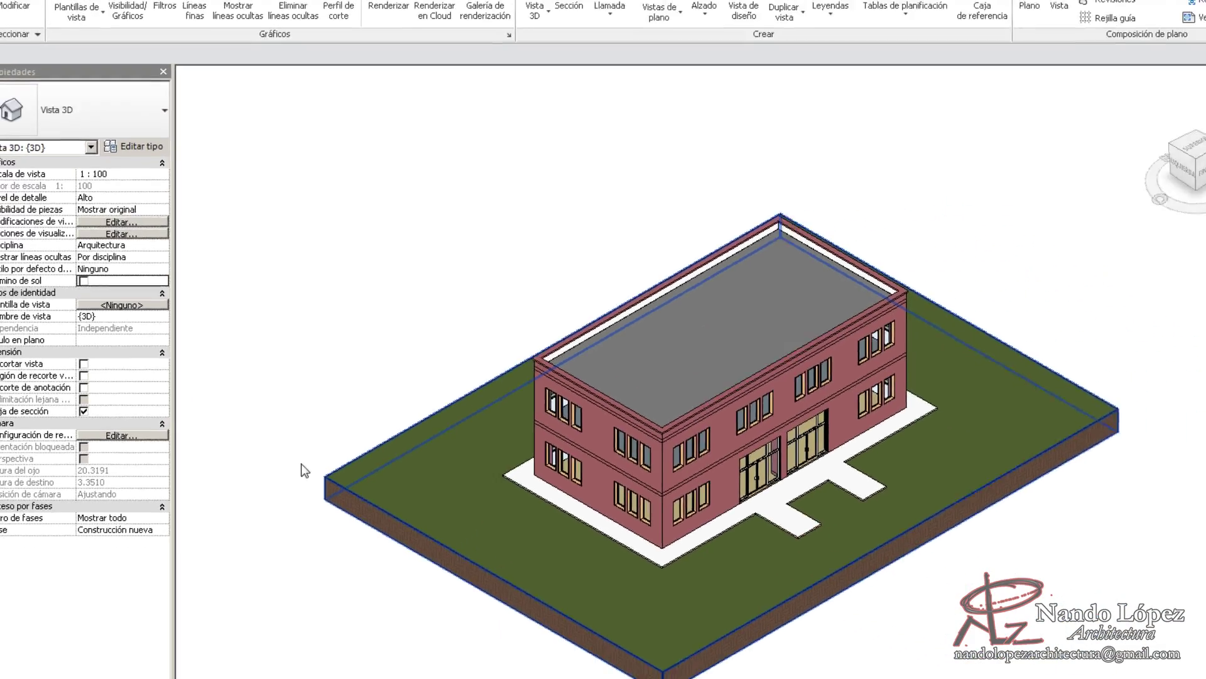
{"action": "middle_click_drag", "start_coordinate": [340, 498], "coordinate": [264, 433], "text": "shift"}
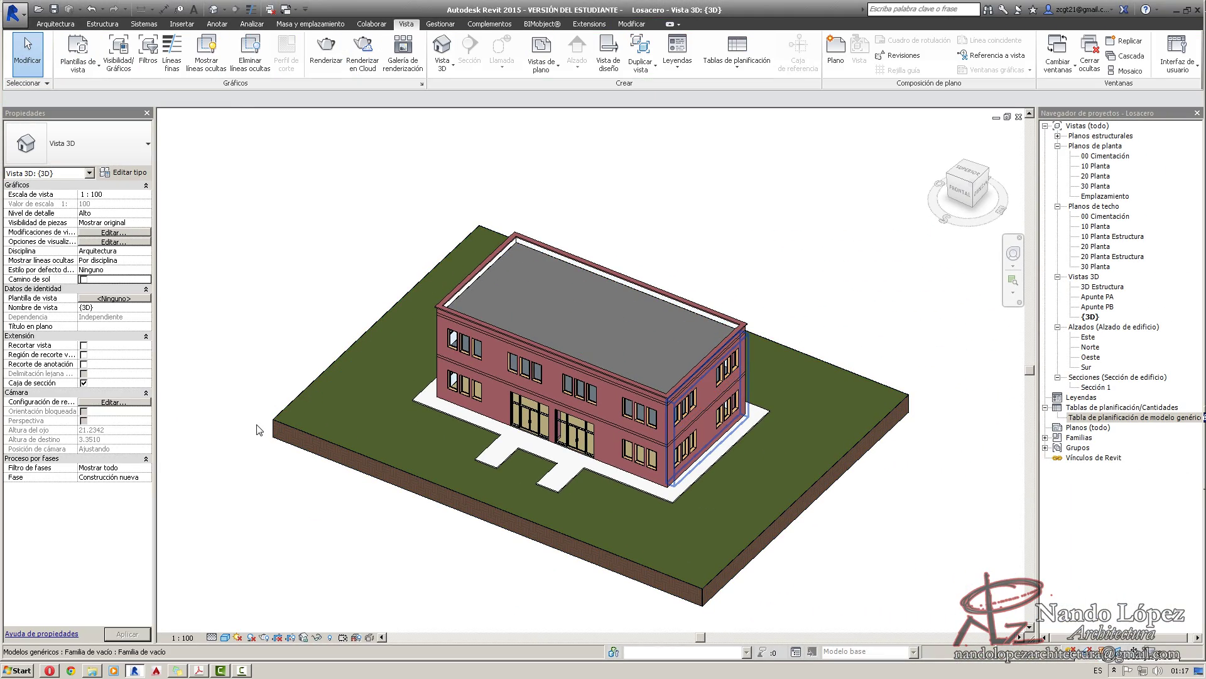
{"action": "left_click", "coordinate": [256, 429]}
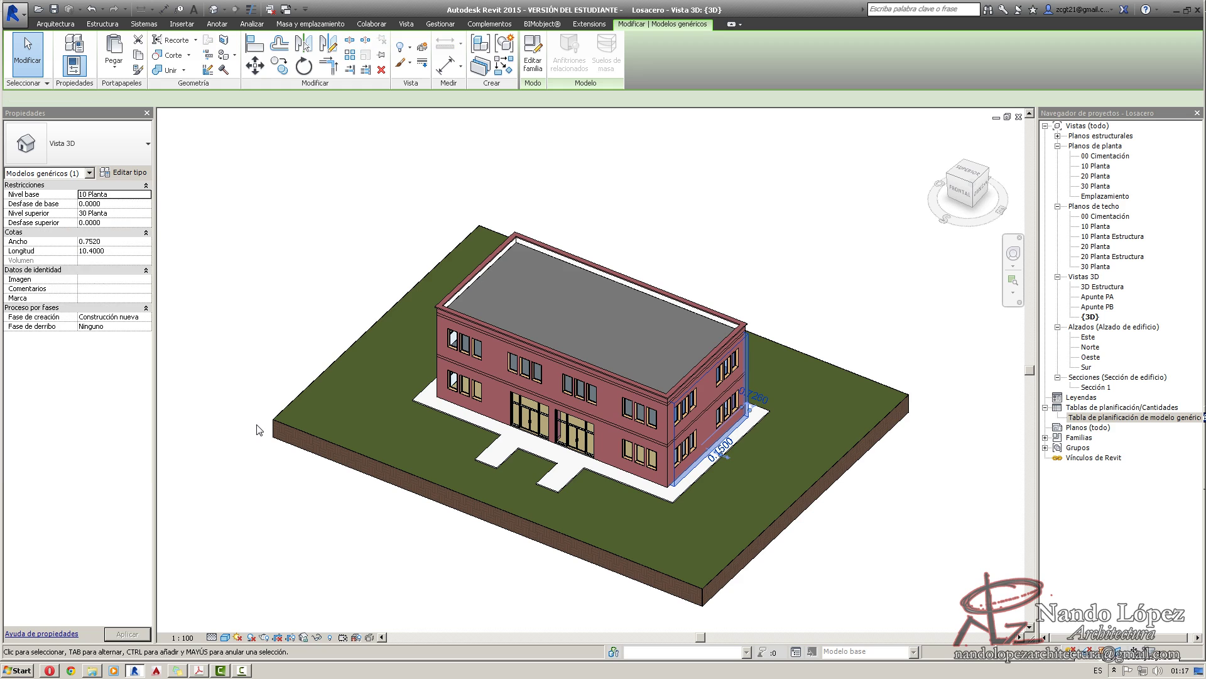
{"action": "left_click", "coordinate": [112, 289]}
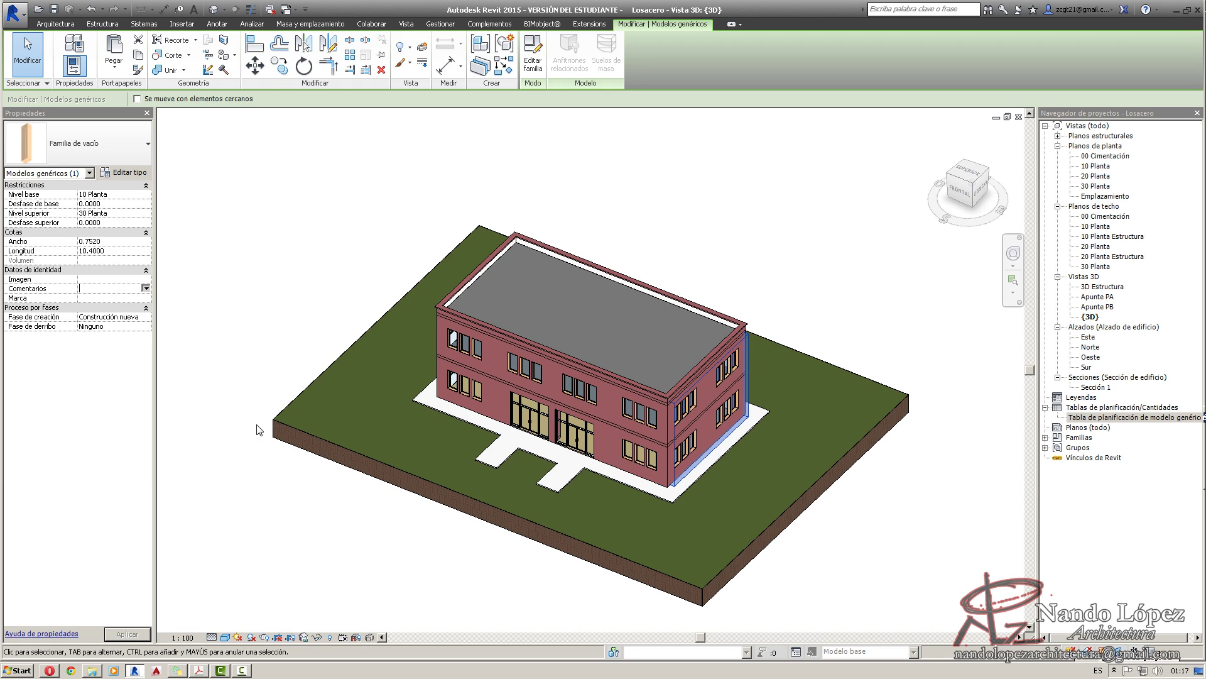
{"action": "left_click", "coordinate": [146, 288]}
{"action": "left_click", "coordinate": [92, 314]}
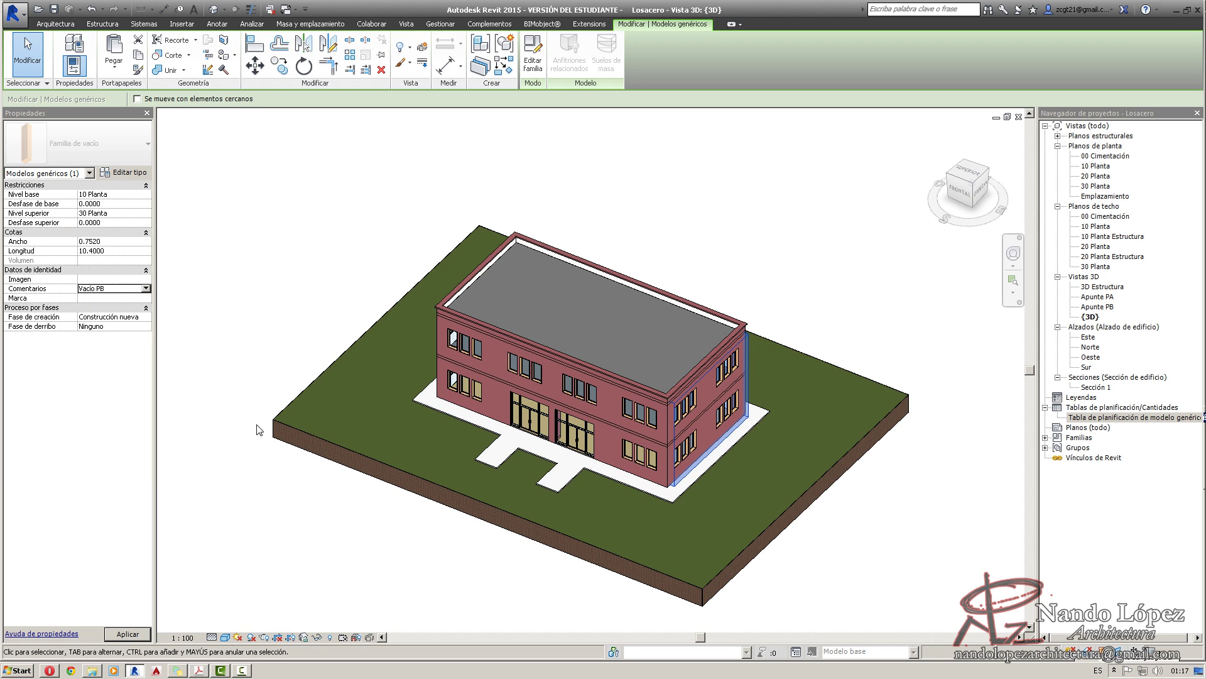
{"action": "key", "text": "Escape"}
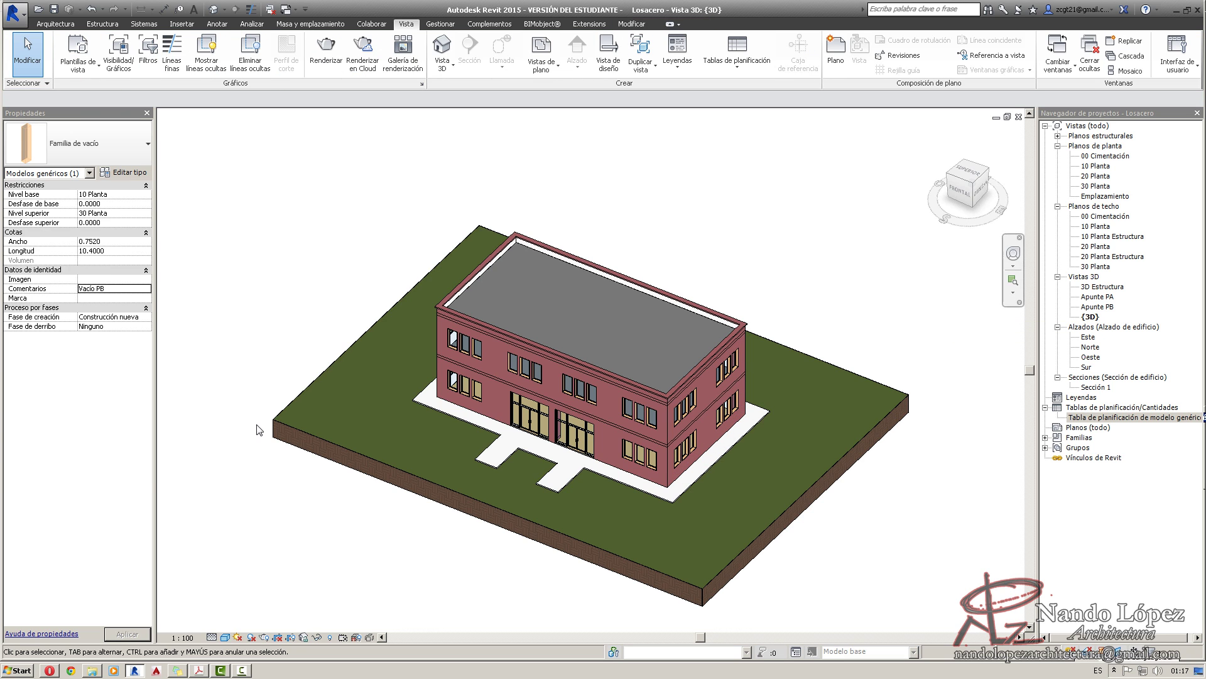
Filter the generic model schedule by Comentarios no es igual a "Vacío PB" and check the remaining rows.
{"action": "left_click", "coordinate": [1131, 417]}
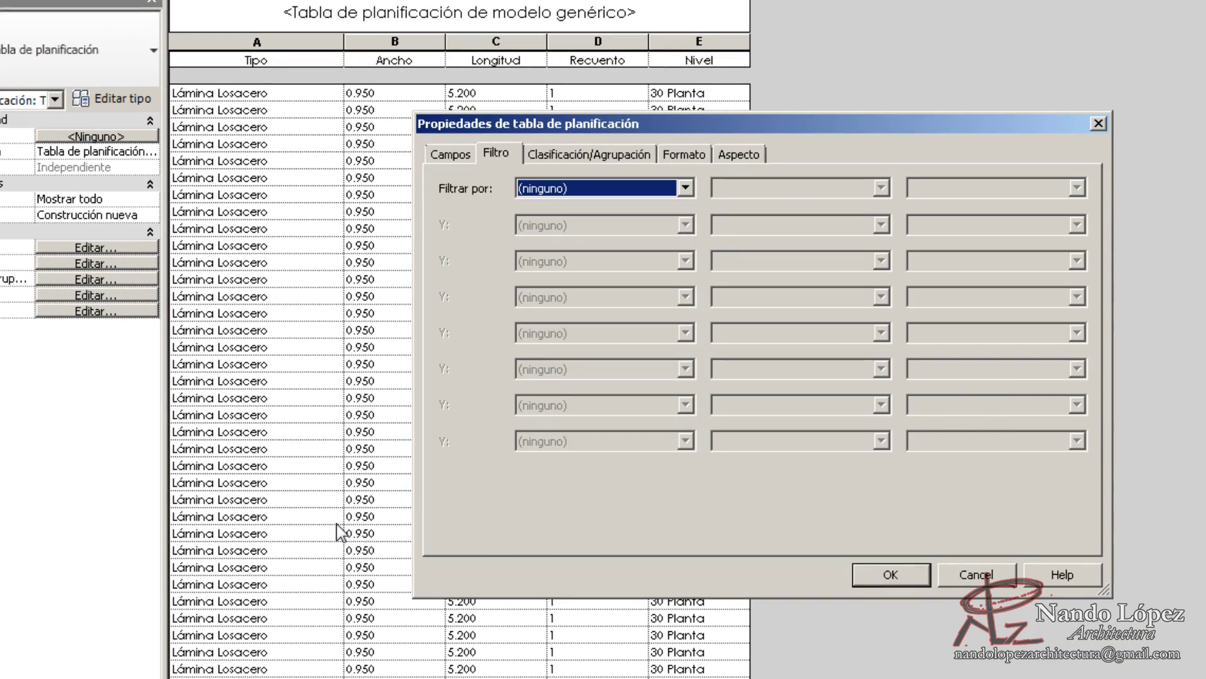
{"action": "key", "text": "alt+Down"}
{"action": "key", "text": "Down"}
{"action": "key", "text": "Return"}
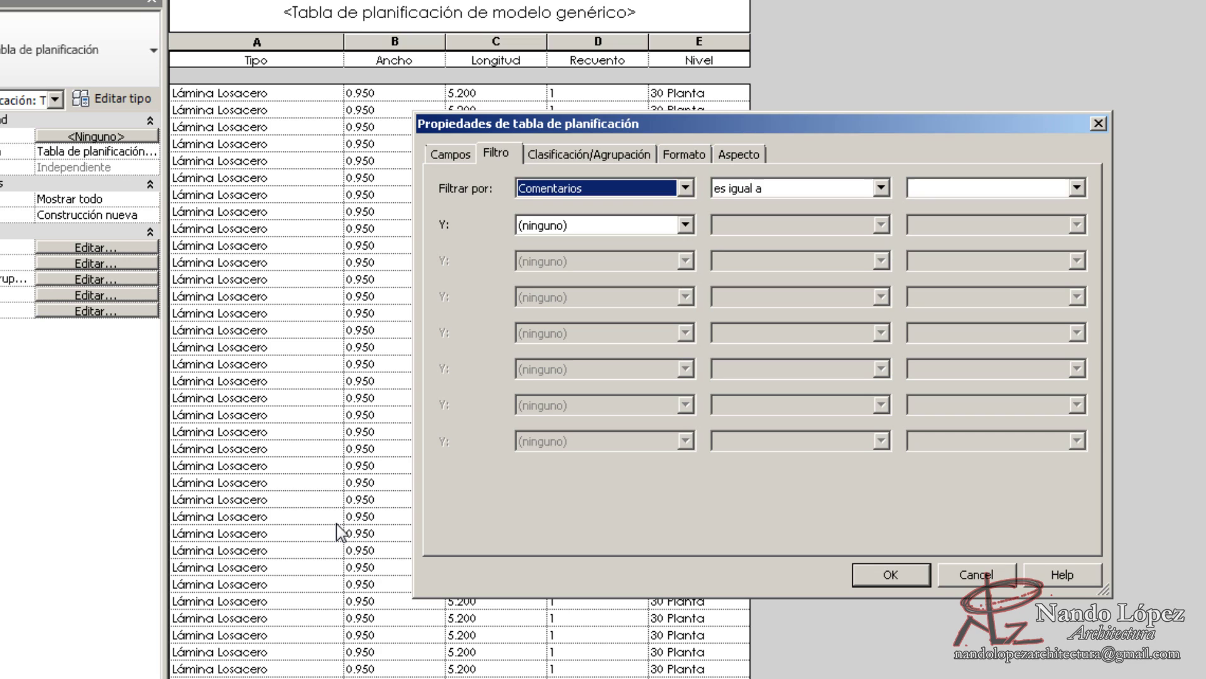
{"action": "key", "text": "Tab"}
{"action": "key", "text": "alt+Down"}
{"action": "key", "text": "Down"}
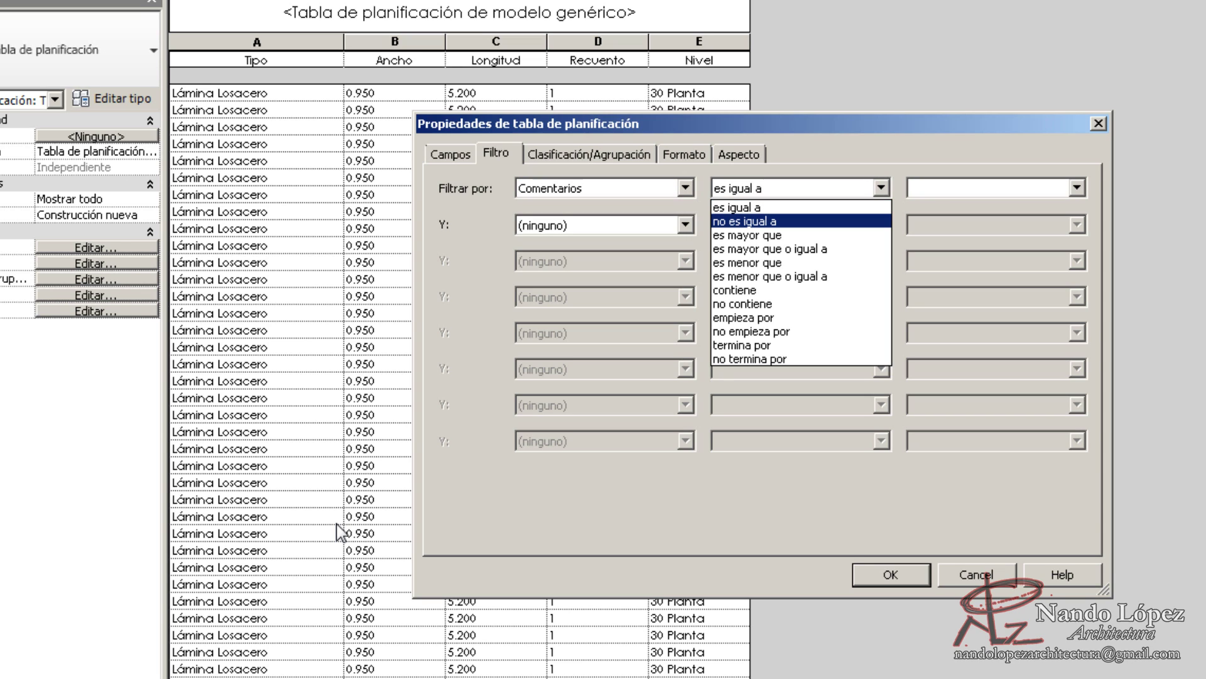
{"action": "key", "text": "Return"}
{"action": "key", "text": "Tab"}
{"action": "key", "text": "alt+Down"}
{"action": "key", "text": "Down"}
{"action": "key", "text": "Down"}
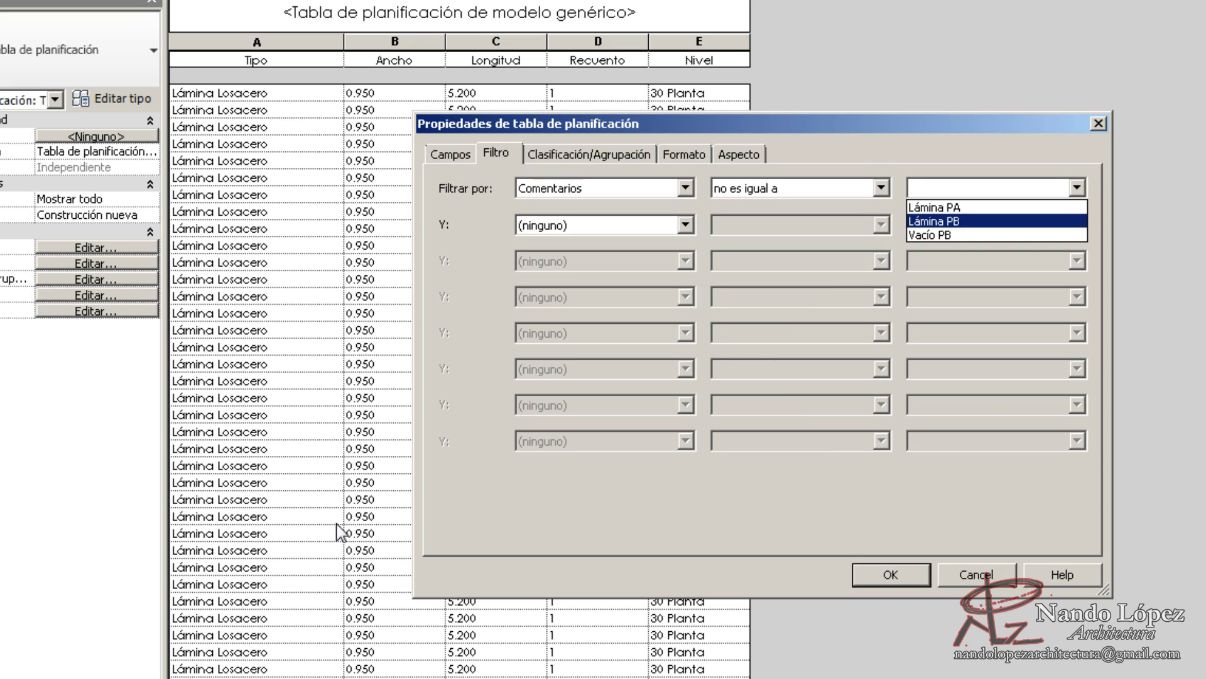
{"action": "key", "text": "Down"}
{"action": "key", "text": "Return"}
{"action": "key", "text": "Return"}
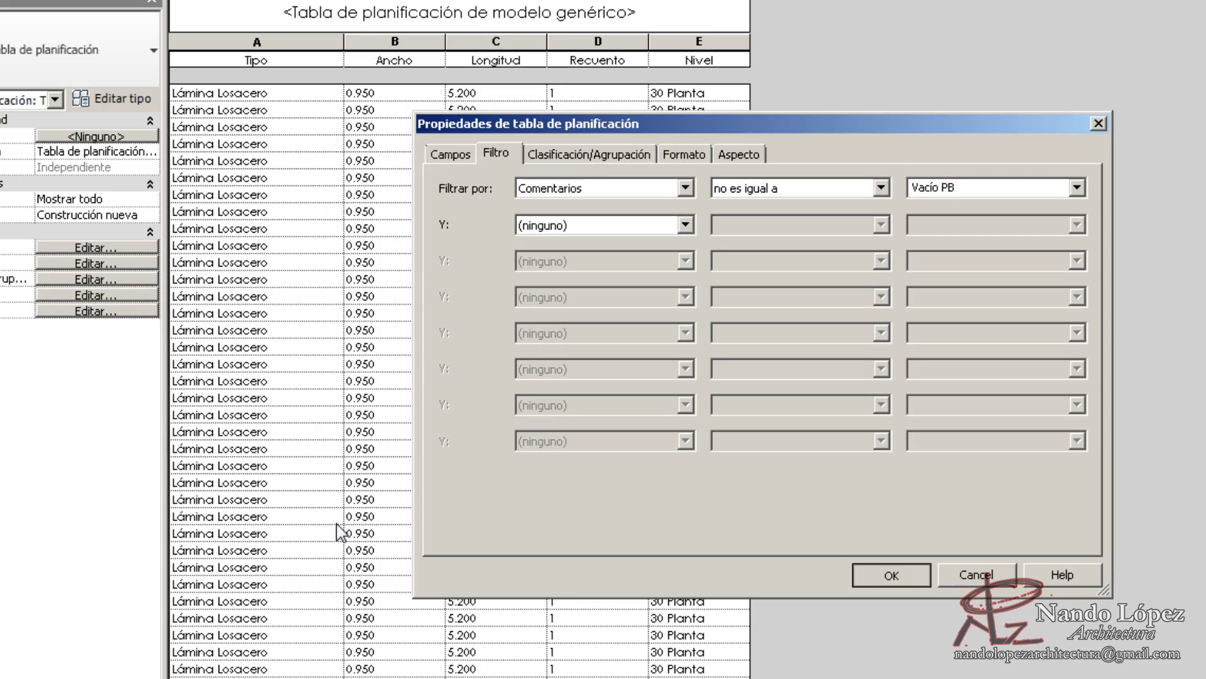
{"action": "scroll", "coordinate": [339, 531], "scroll_direction": "down", "scroll_amount": 10}
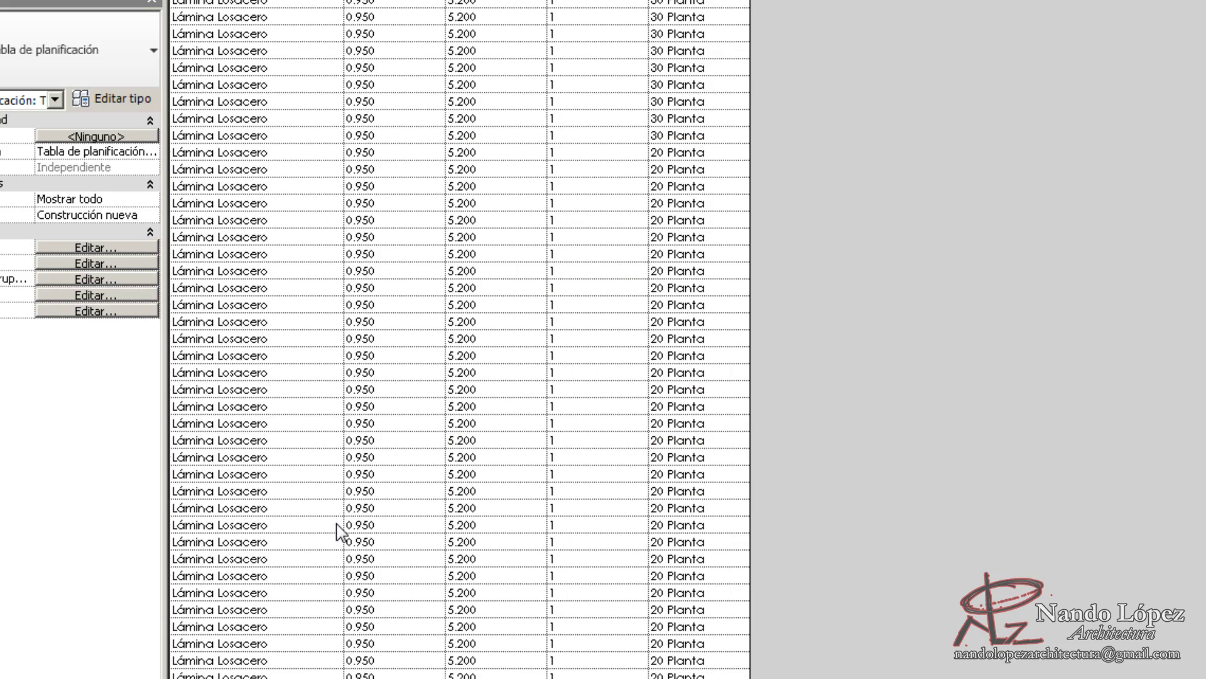
{"action": "scroll", "coordinate": [337, 523], "scroll_direction": "up", "scroll_amount": 10}
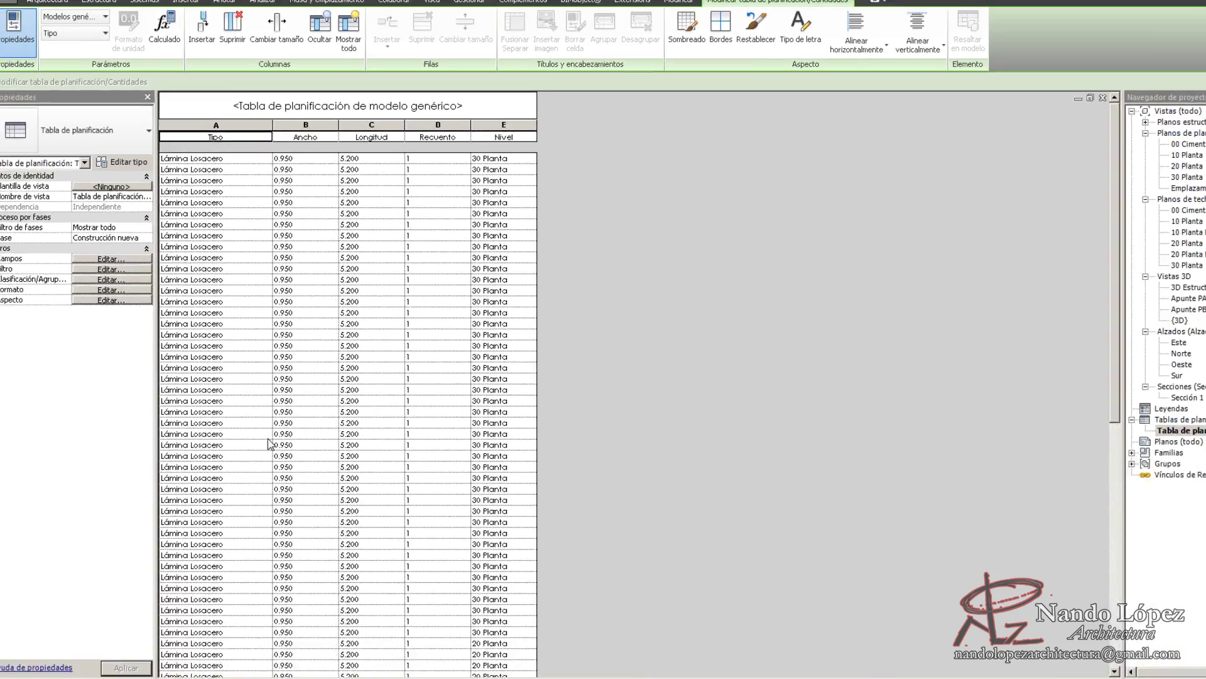
Add Totales generales to the schedule and turn off Detallar cada ejemplar so the Losacero sheets are grouped.
{"action": "scroll", "coordinate": [337, 524], "scroll_direction": "down", "scroll_amount": 3}
{"action": "scroll", "coordinate": [257, 430], "scroll_direction": "down", "scroll_amount": 5}
{"action": "scroll", "coordinate": [258, 430], "scroll_direction": "up", "scroll_amount": 10}
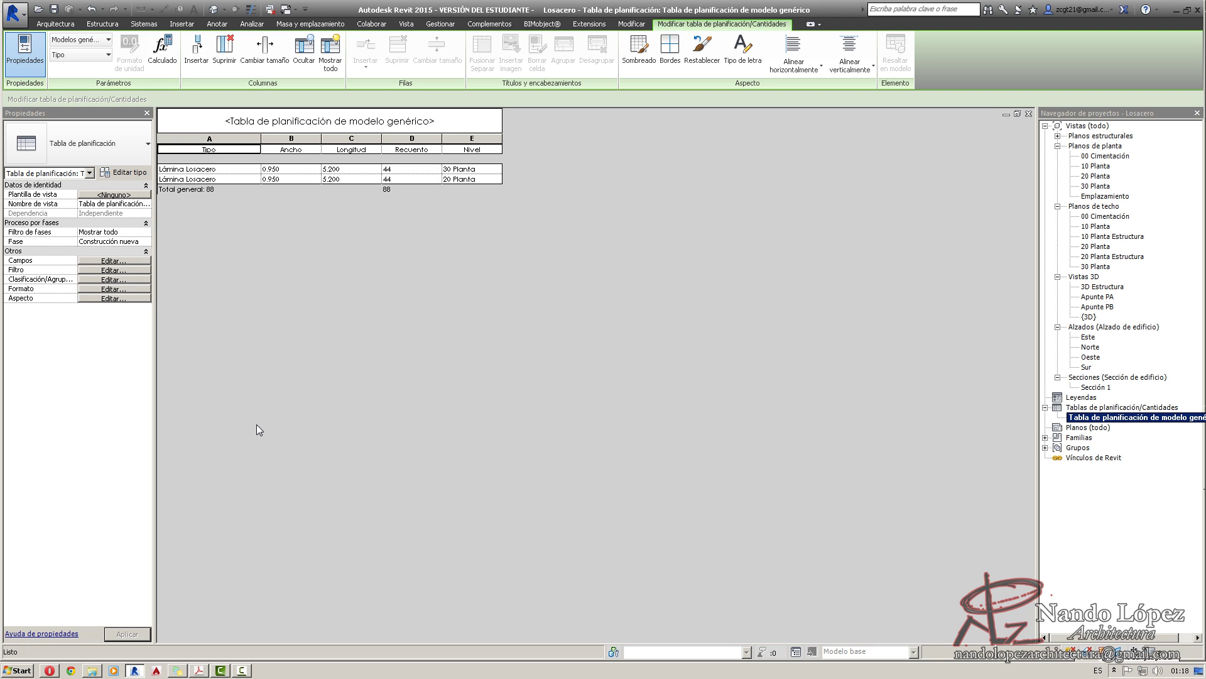
Create a new sheet using the A1 métrico title block.
{"action": "right_click", "coordinate": [1079, 430]}
{"action": "left_click", "coordinate": [1114, 436]}
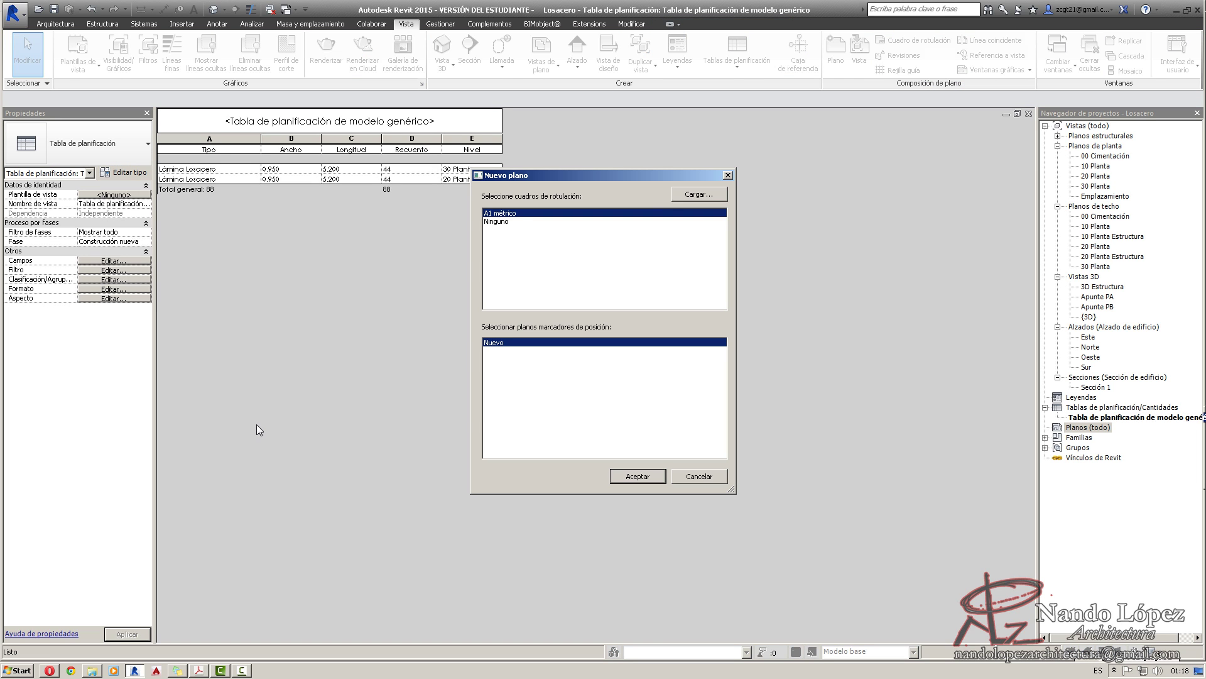
{"action": "key", "text": "Return"}
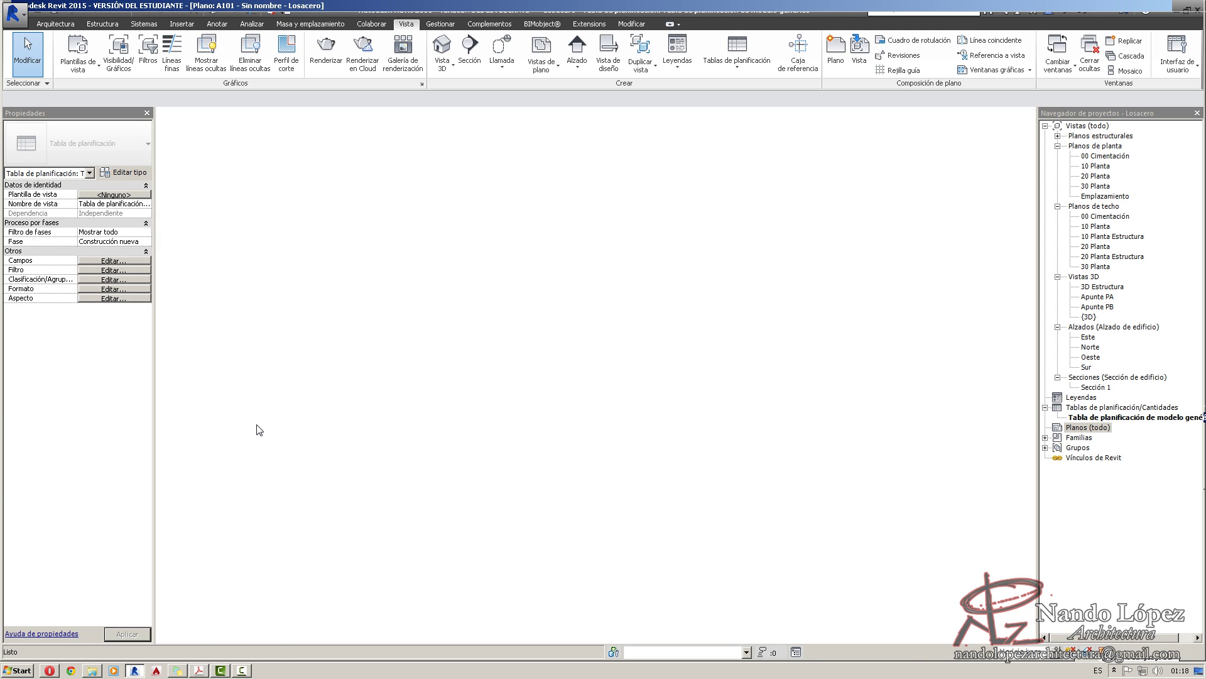
Place the 3D Estructura view in the upper-left area of sheet A101.
{"action": "left_click", "coordinate": [1113, 237]}
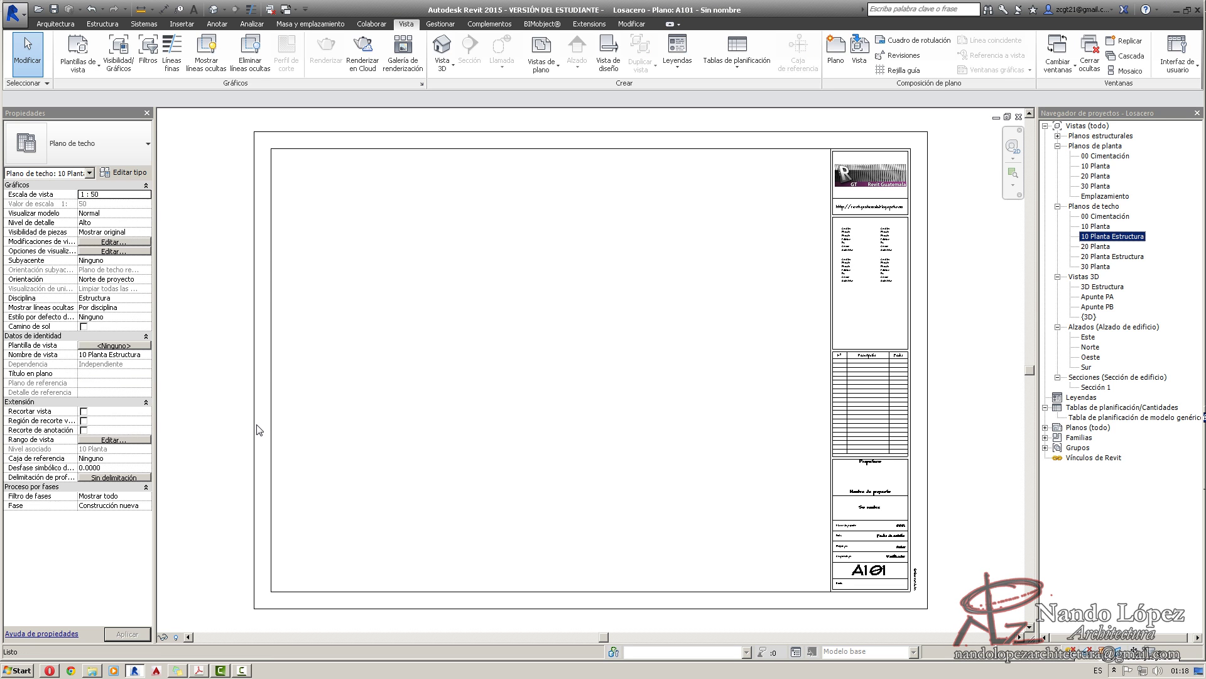
{"action": "mouse_move", "coordinate": [1103, 287]}
{"action": "left_mouse_down"}
{"action": "mouse_move", "coordinate": [441, 297]}
{"action": "mouse_move", "coordinate": [435, 285]}
{"action": "left_mouse_up"}
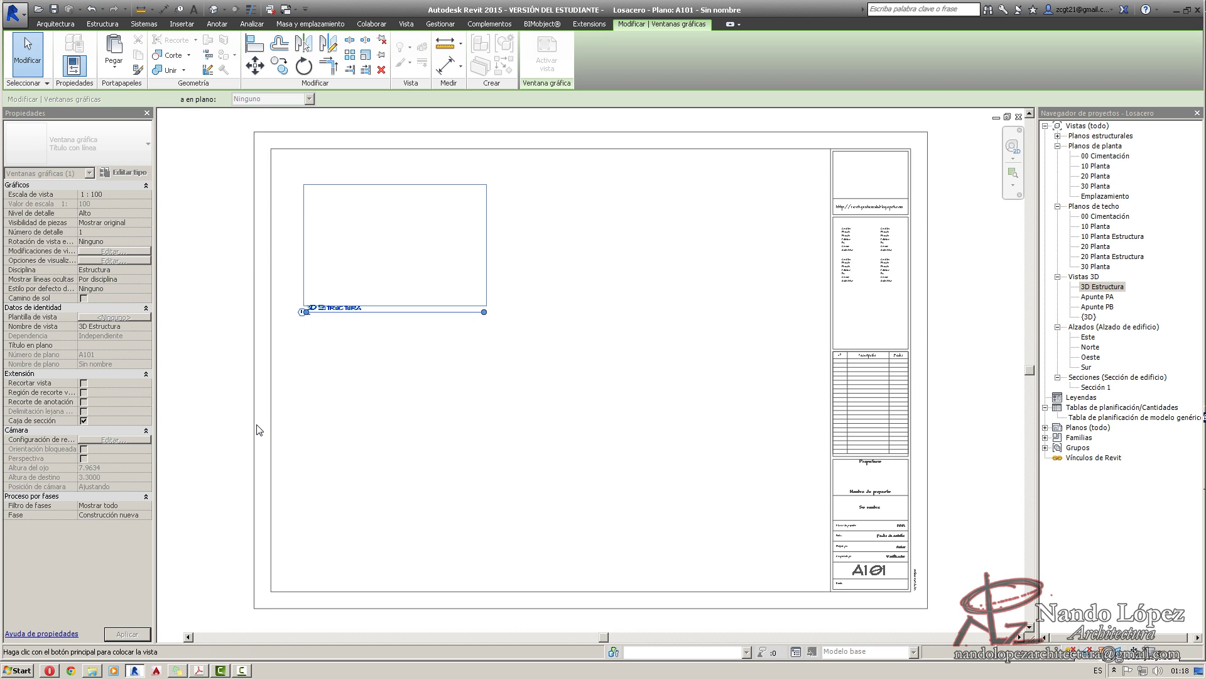
{"action": "left_click", "coordinate": [395, 246]}
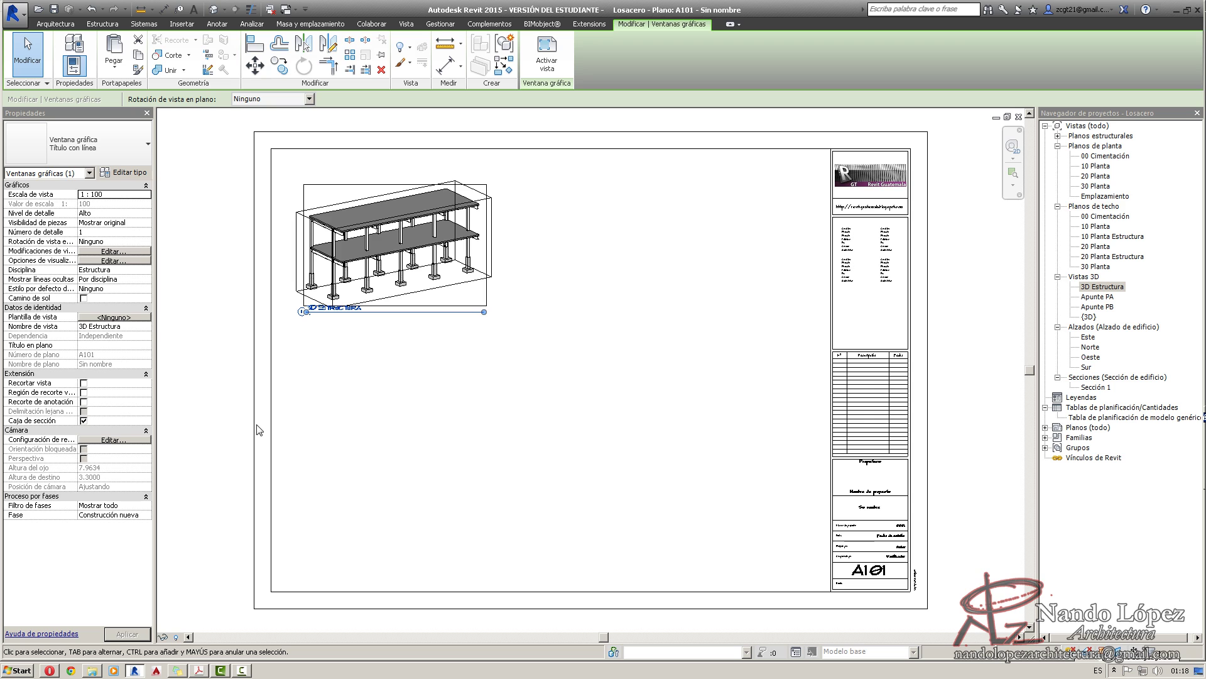
Set the 3D Estructura viewport's scale to 1:50 and move it down inside the sheet's frame.
{"action": "left_click", "coordinate": [146, 194]}
{"action": "left_click", "coordinate": [93, 244]}
{"action": "left_click_drag", "start_coordinate": [441, 285], "coordinate": [418, 360]}
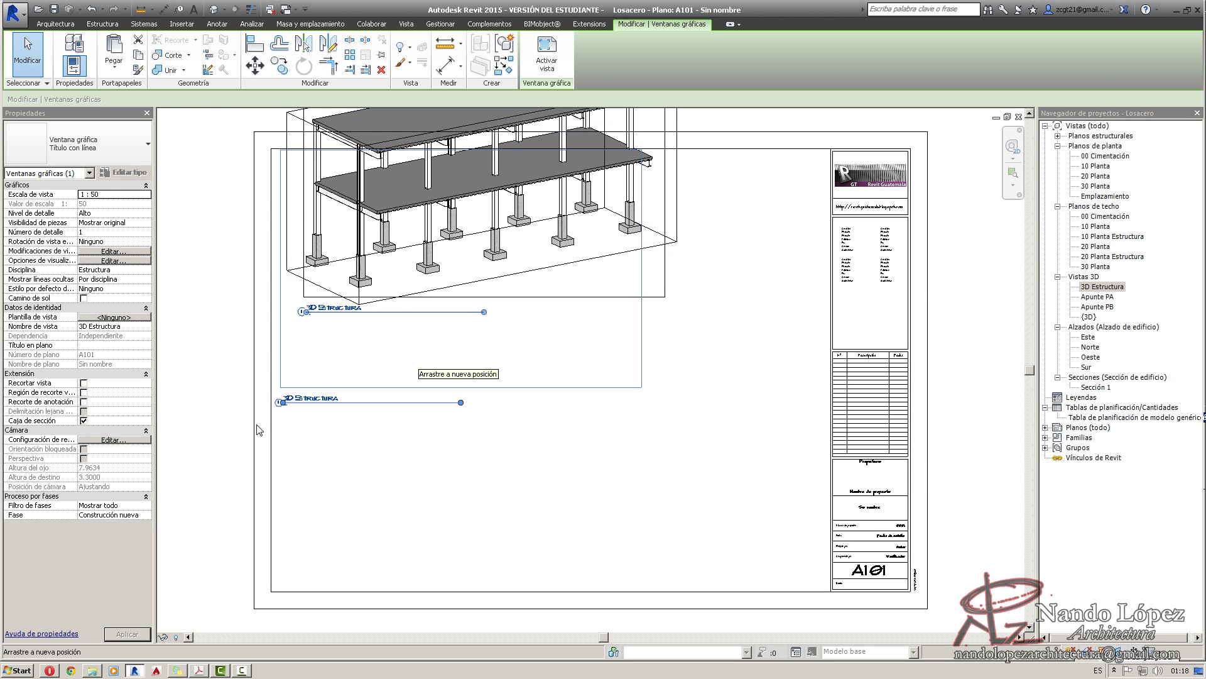
Activate the 3D Estructura viewport on the sheet and hide the section box in that view.
{"action": "key", "text": "Escape"}
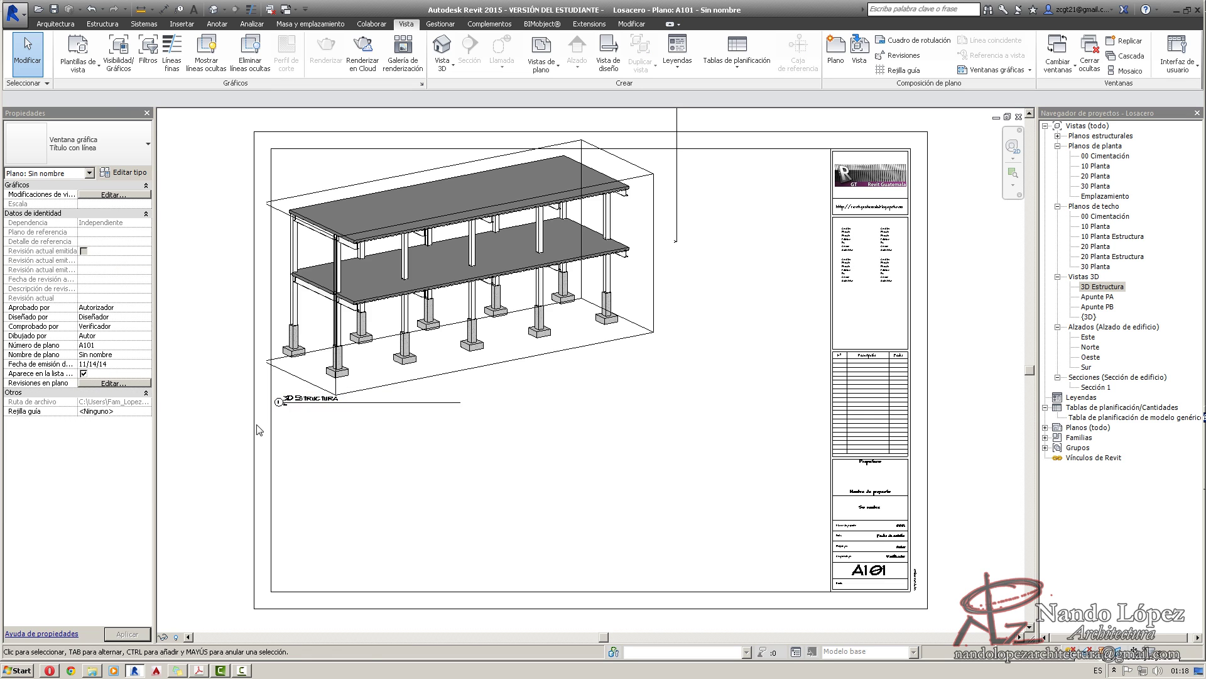
{"action": "scroll", "coordinate": [259, 429], "scroll_direction": "down", "scroll_amount": 2}
{"action": "scroll", "coordinate": [259, 430], "scroll_direction": "up", "scroll_amount": 3}
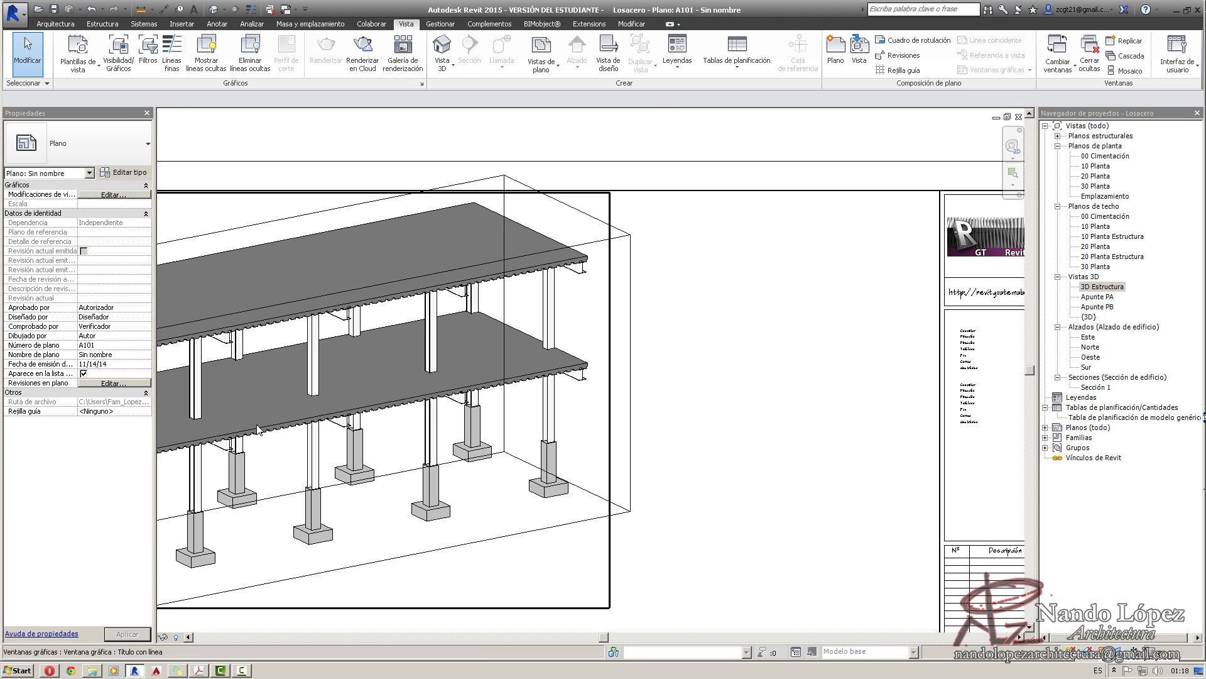
{"action": "double_click", "coordinate": [257, 430]}
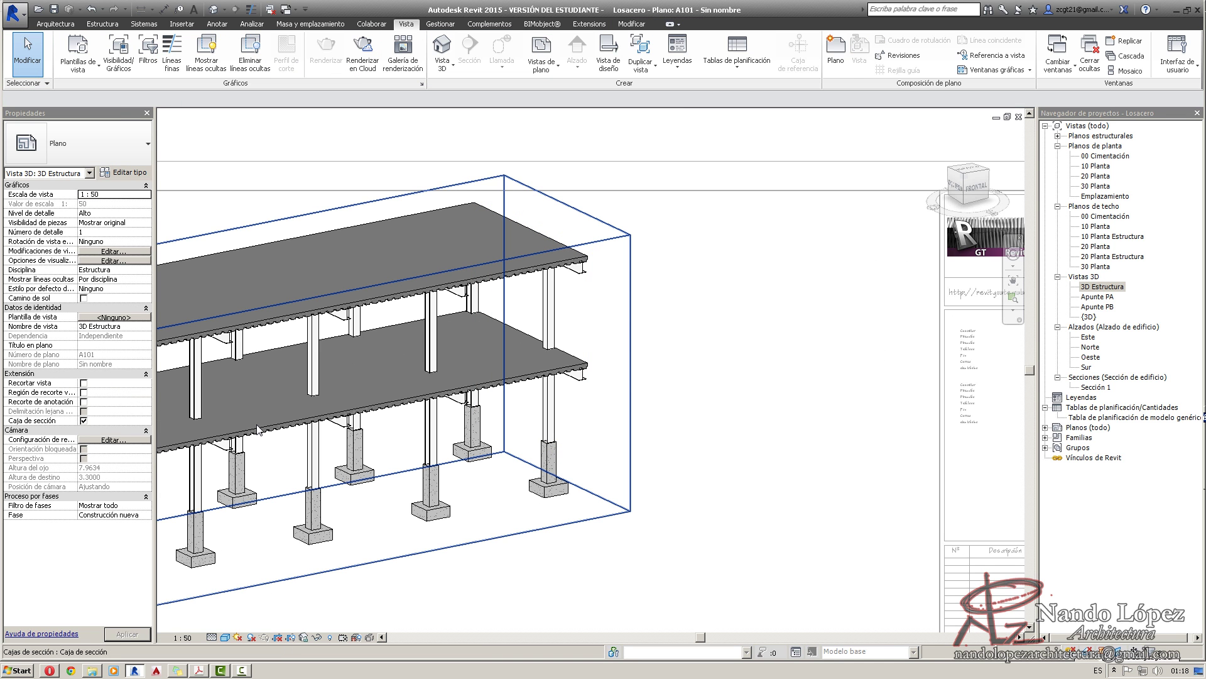
{"action": "left_click", "coordinate": [257, 430]}
{"action": "right_click", "coordinate": [603, 325]}
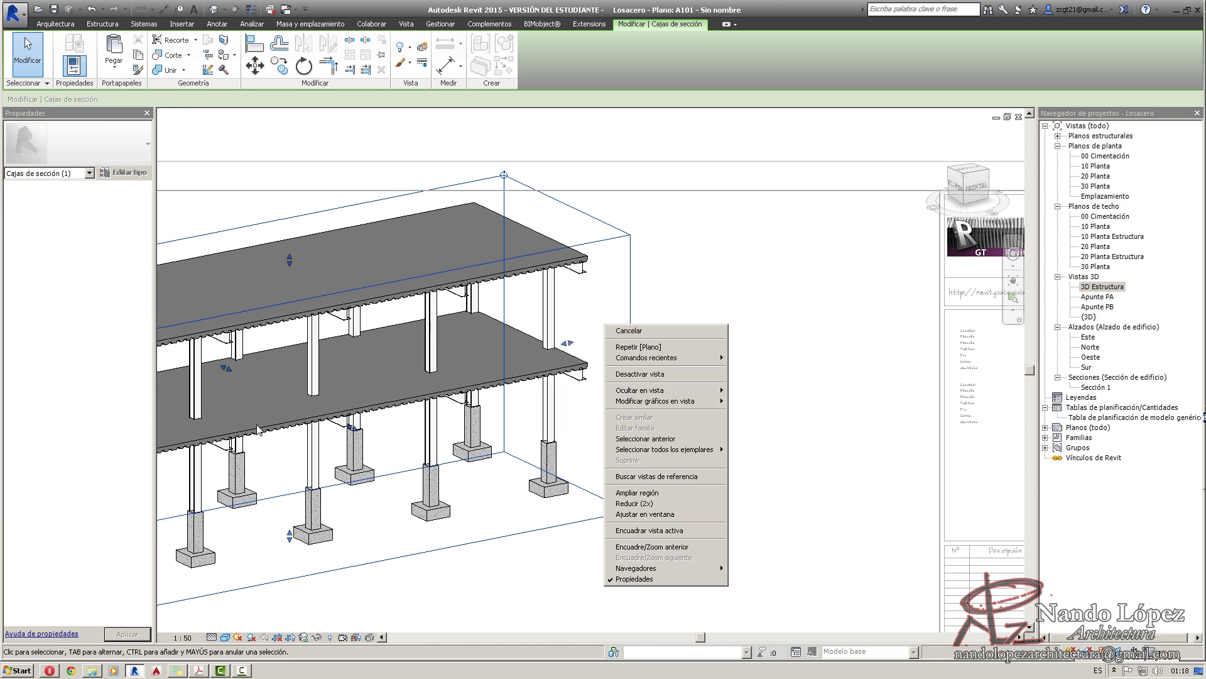
{"action": "mouse_move", "coordinate": [664, 449]}
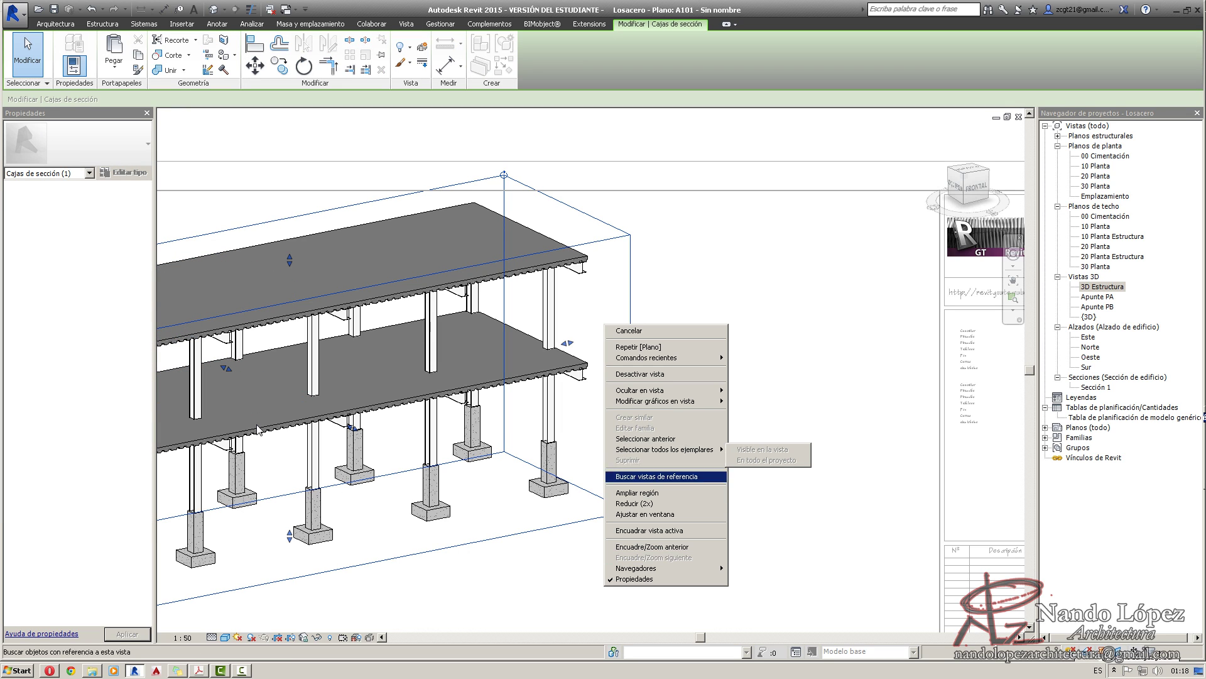
{"action": "mouse_move", "coordinate": [639, 390]}
{"action": "left_click", "coordinate": [752, 391]}
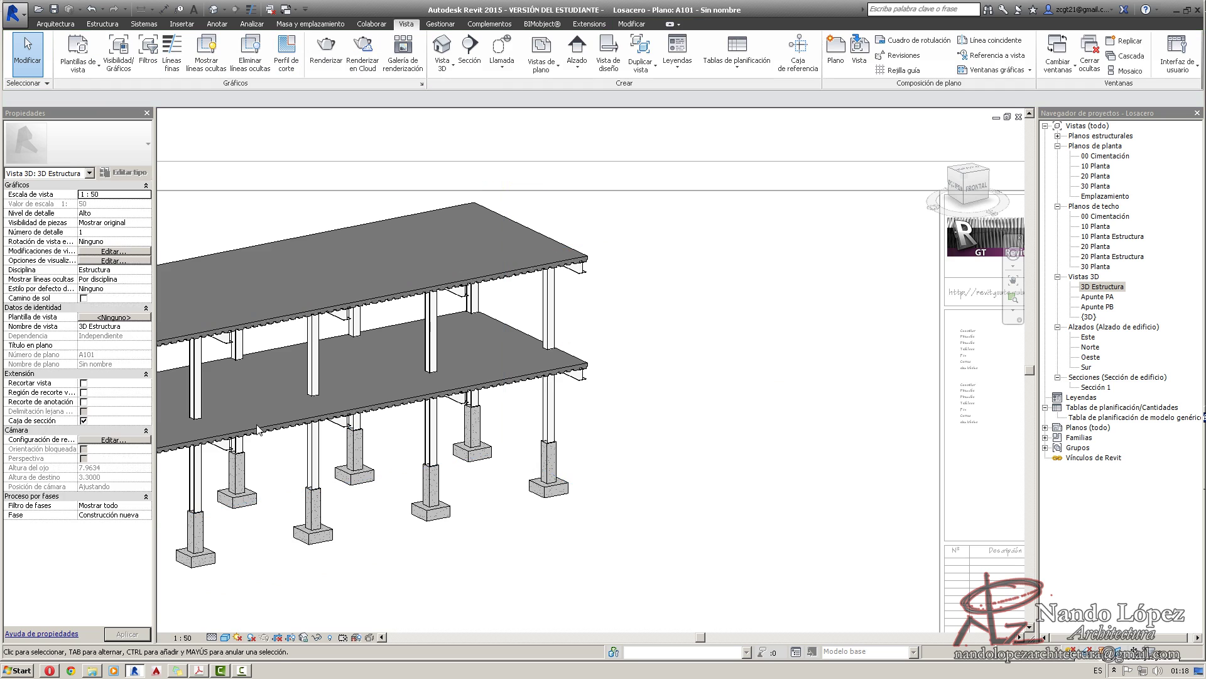
Hide all visible Familia de vacío instances as elements in the 3D Estructura view and deactivate the viewport.
{"action": "scroll", "coordinate": [752, 390], "scroll_direction": "down", "scroll_amount": 2}
{"action": "middle_click_drag", "start_coordinate": [699, 420], "coordinate": [762, 395]}
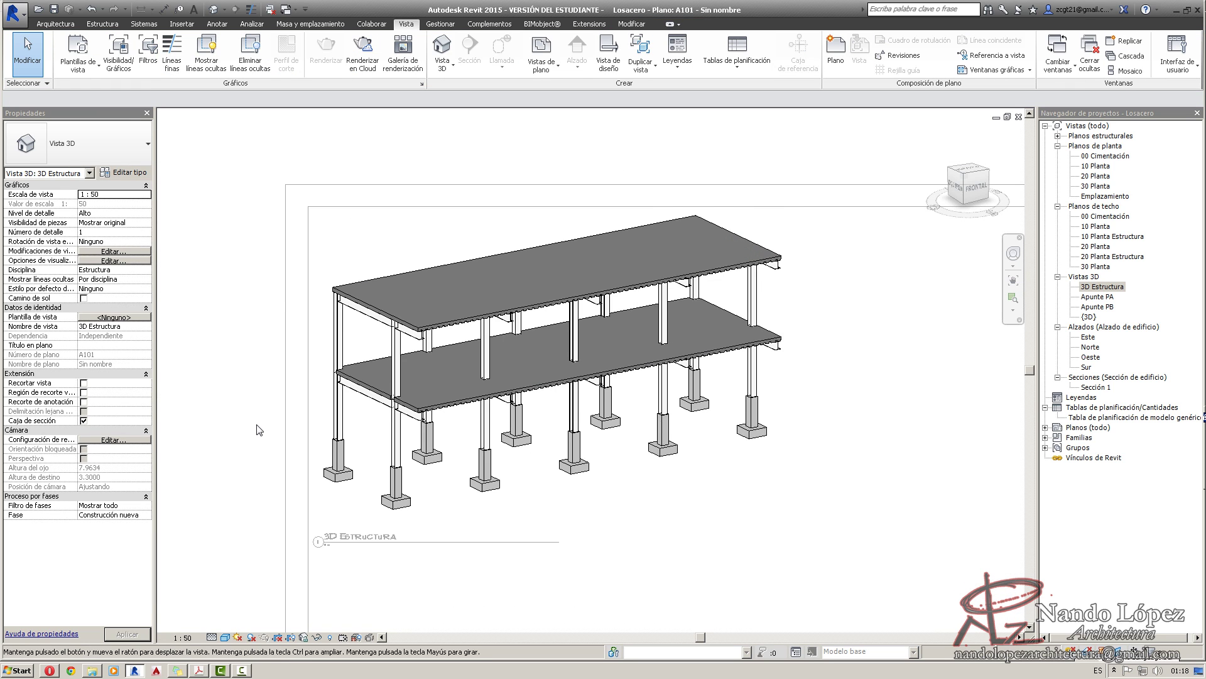
{"action": "scroll", "coordinate": [762, 396], "scroll_direction": "up", "scroll_amount": 2}
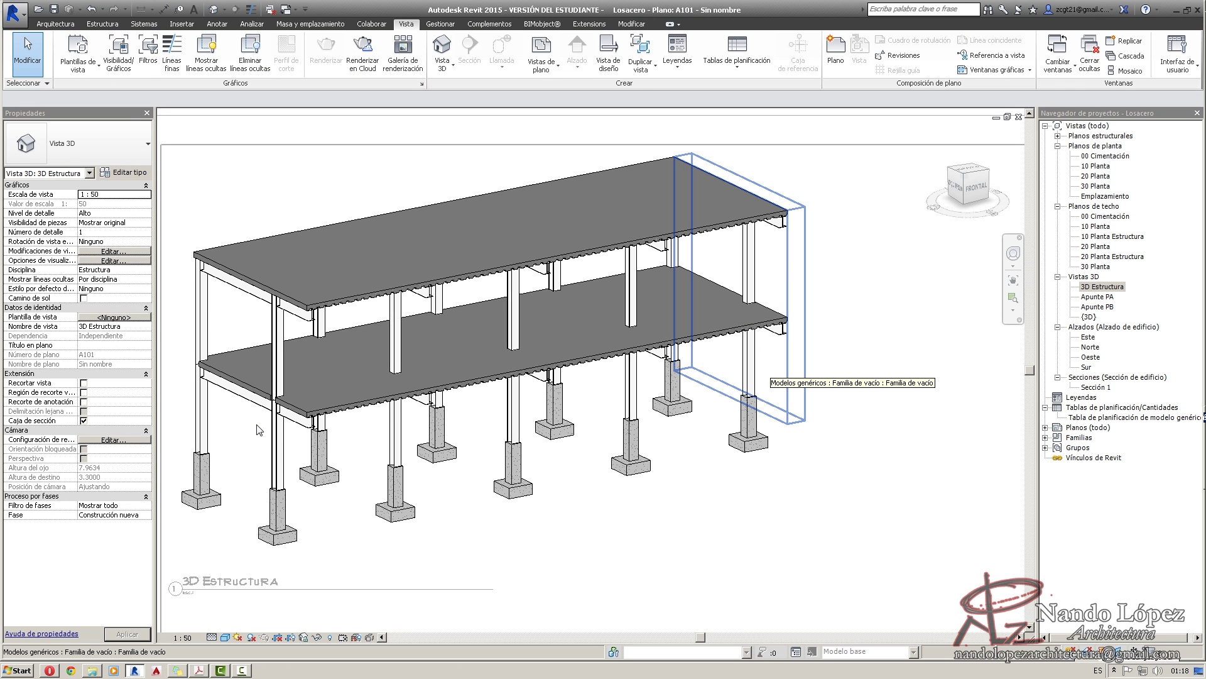
{"action": "right_click", "coordinate": [771, 368]}
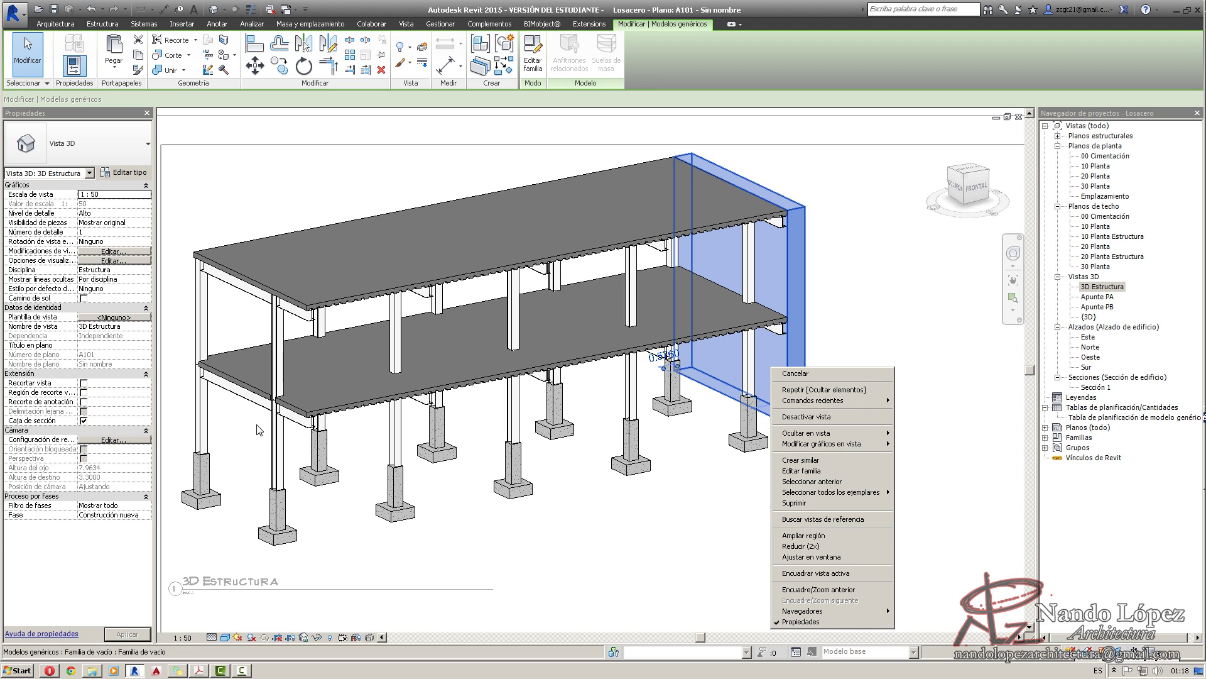
{"action": "mouse_move", "coordinate": [842, 492]}
{"action": "left_click", "coordinate": [930, 492]}
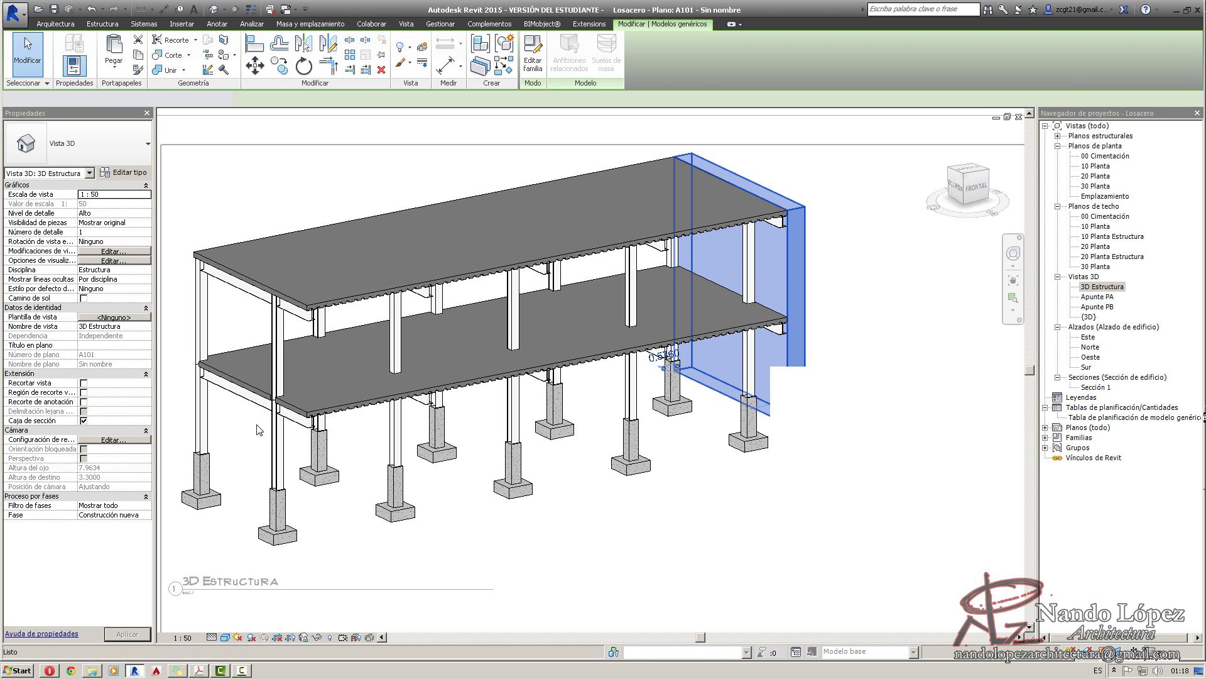
{"action": "right_click", "coordinate": [671, 287]}
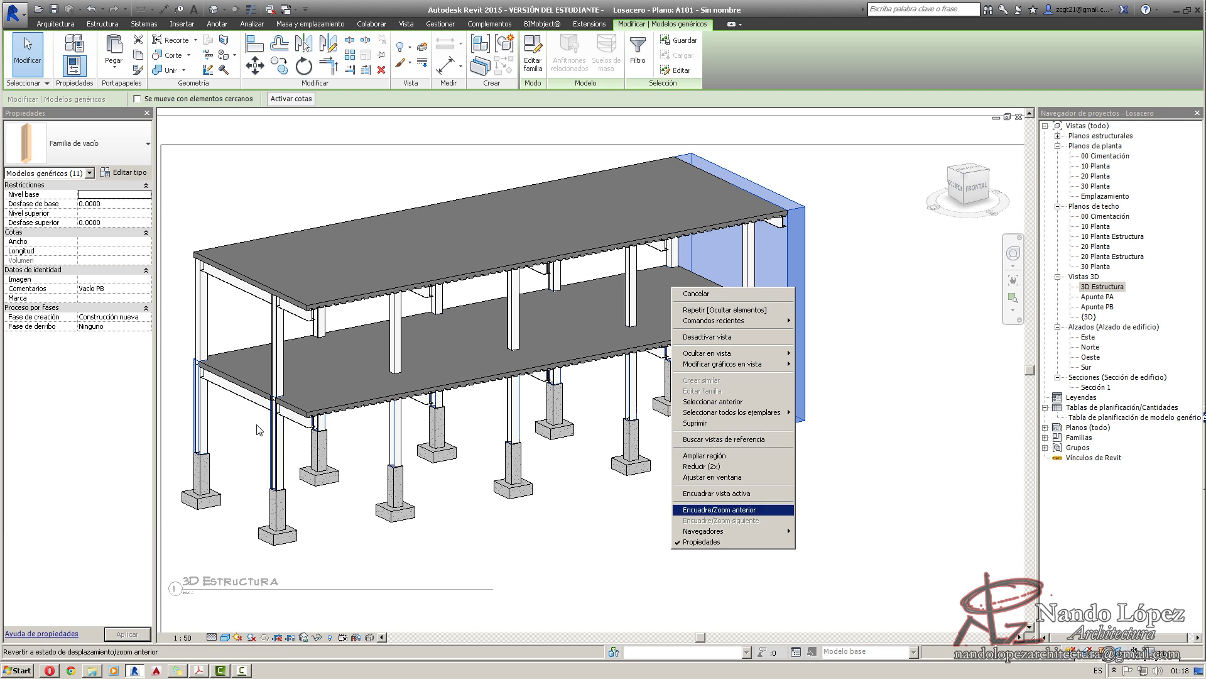
{"action": "mouse_move", "coordinate": [729, 353]}
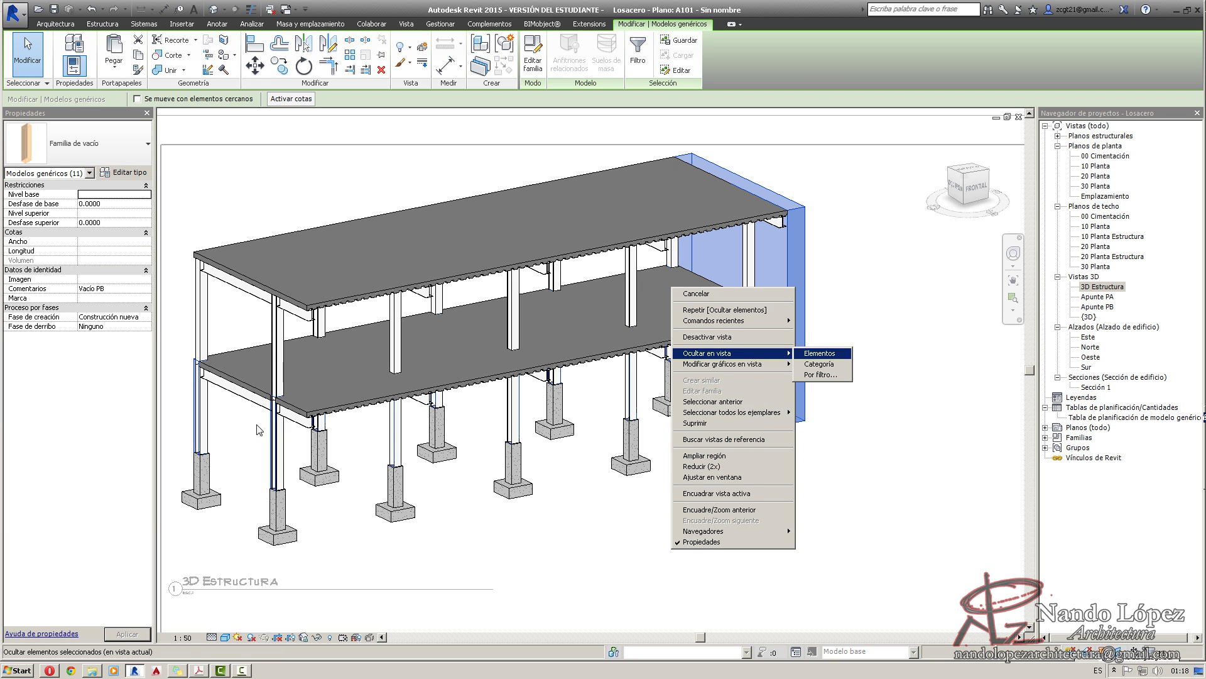
{"action": "key", "text": "Return"}
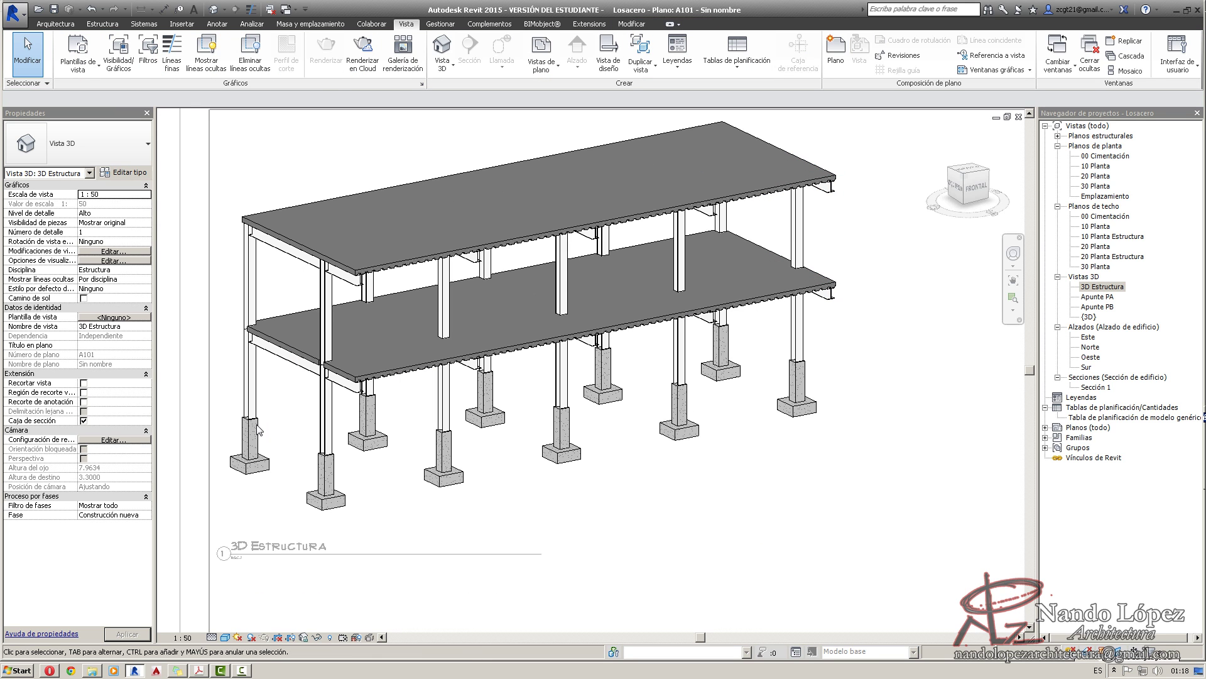
{"action": "scroll", "coordinate": [257, 425], "scroll_direction": "down", "scroll_amount": 1}
{"action": "double_click", "coordinate": [257, 425]}
{"action": "scroll", "coordinate": [294, 497], "scroll_direction": "up", "scroll_amount": 1}
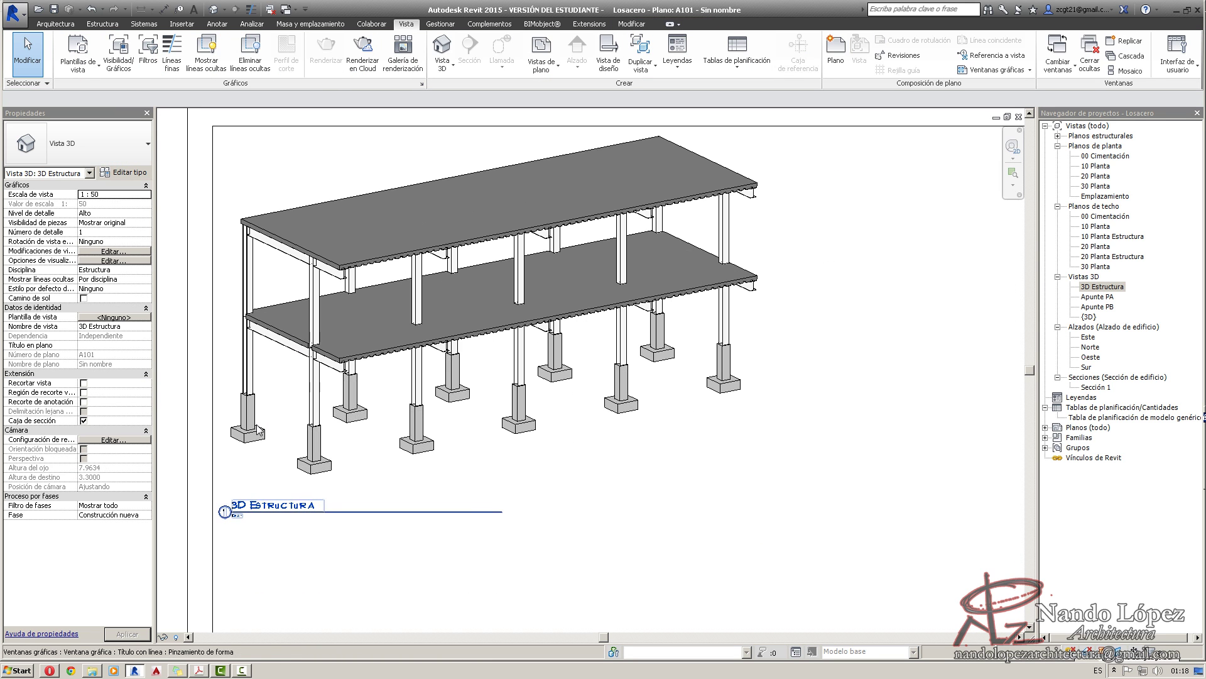
Place the generic model schedule on sheet A101, beside the lower-right foundations of the 3D Estructura view.
{"action": "left_click", "coordinate": [1131, 418]}
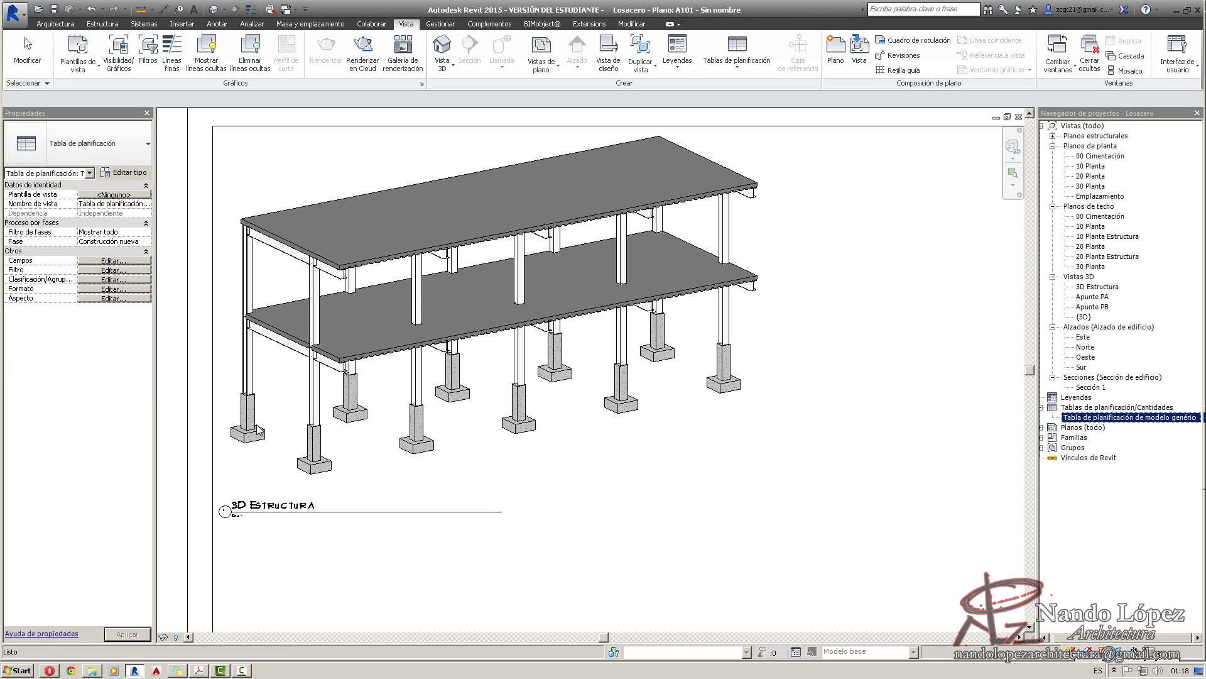
{"action": "left_click_drag", "start_coordinate": [1131, 417], "coordinate": [257, 425]}
{"action": "left_click_drag", "start_coordinate": [1131, 418], "coordinate": [718, 520]}
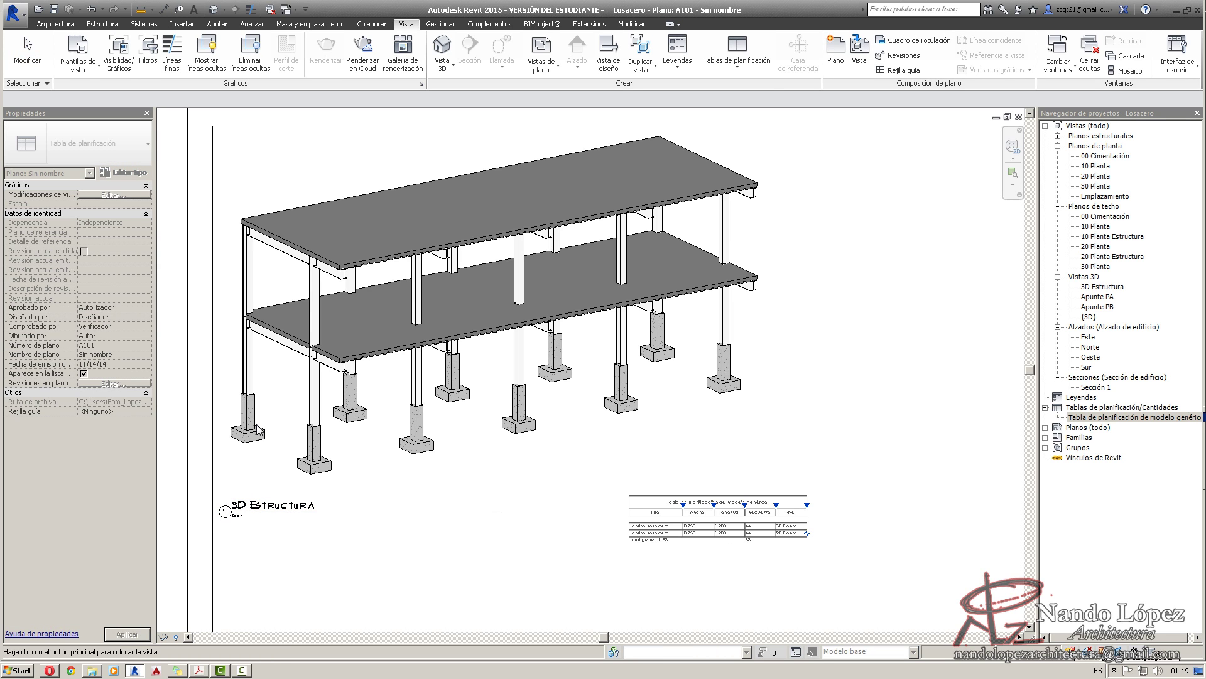
{"action": "left_click", "coordinate": [766, 436]}
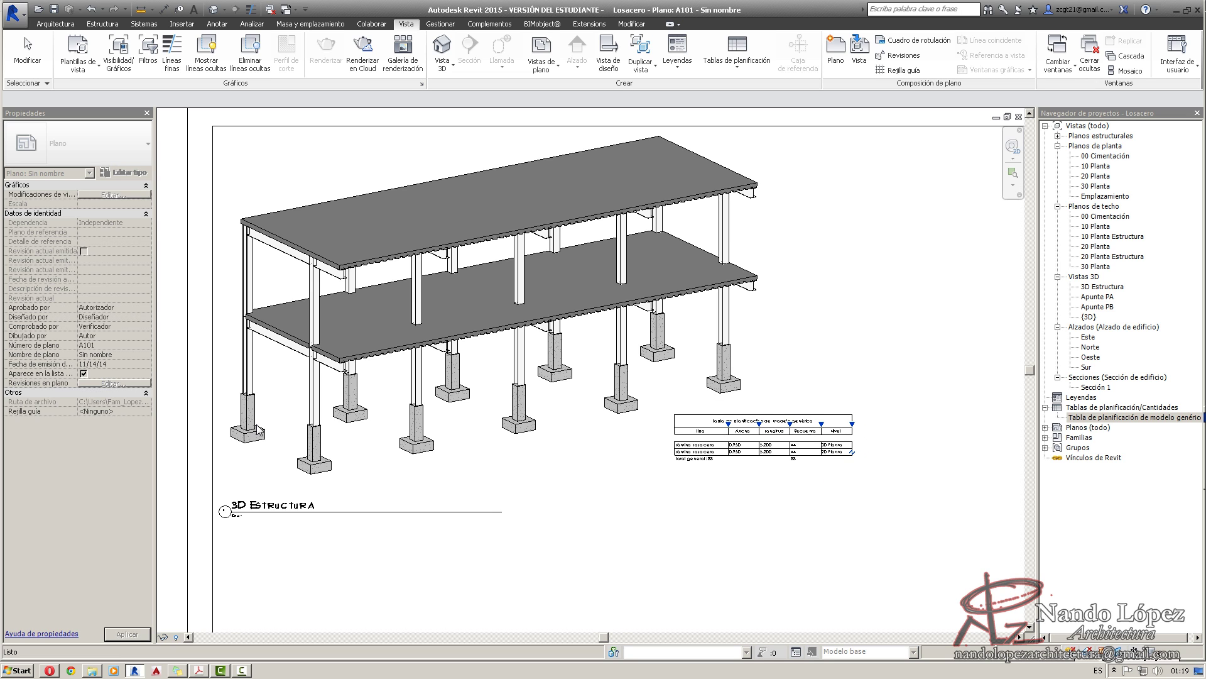
{"action": "scroll", "coordinate": [810, 471], "scroll_direction": "up", "scroll_amount": 4}
{"action": "scroll", "coordinate": [257, 430], "scroll_direction": "down", "scroll_amount": 3}
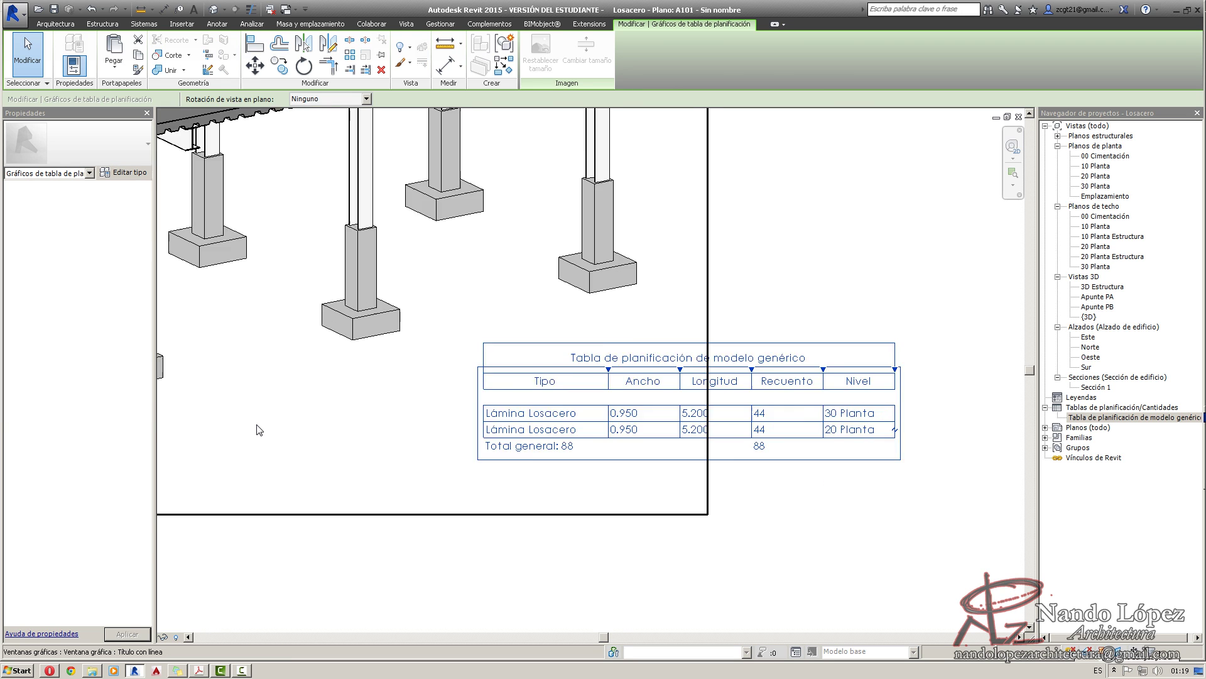
{"action": "left_click", "coordinate": [257, 430]}
Examine the placed schedule, the Losacero slab edges and the 3D Estructura view title on the sheet.
{"action": "scroll", "coordinate": [257, 430], "scroll_direction": "up", "scroll_amount": 4}
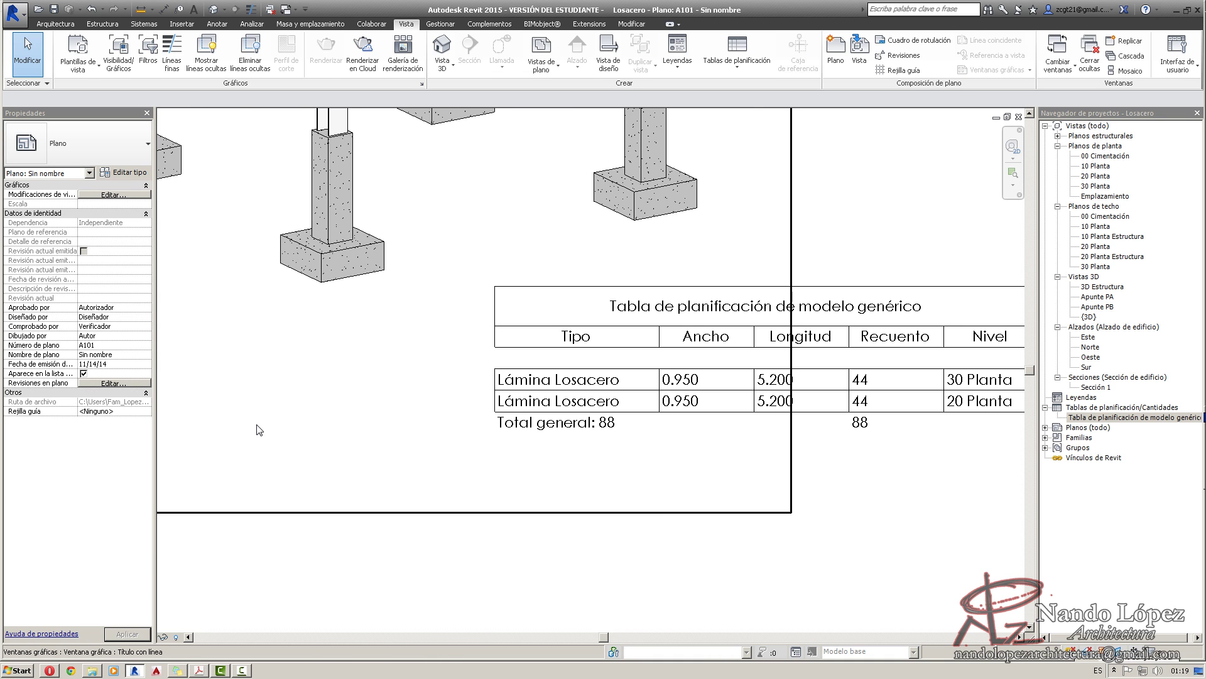
{"action": "scroll", "coordinate": [257, 430], "scroll_direction": "down", "scroll_amount": 4}
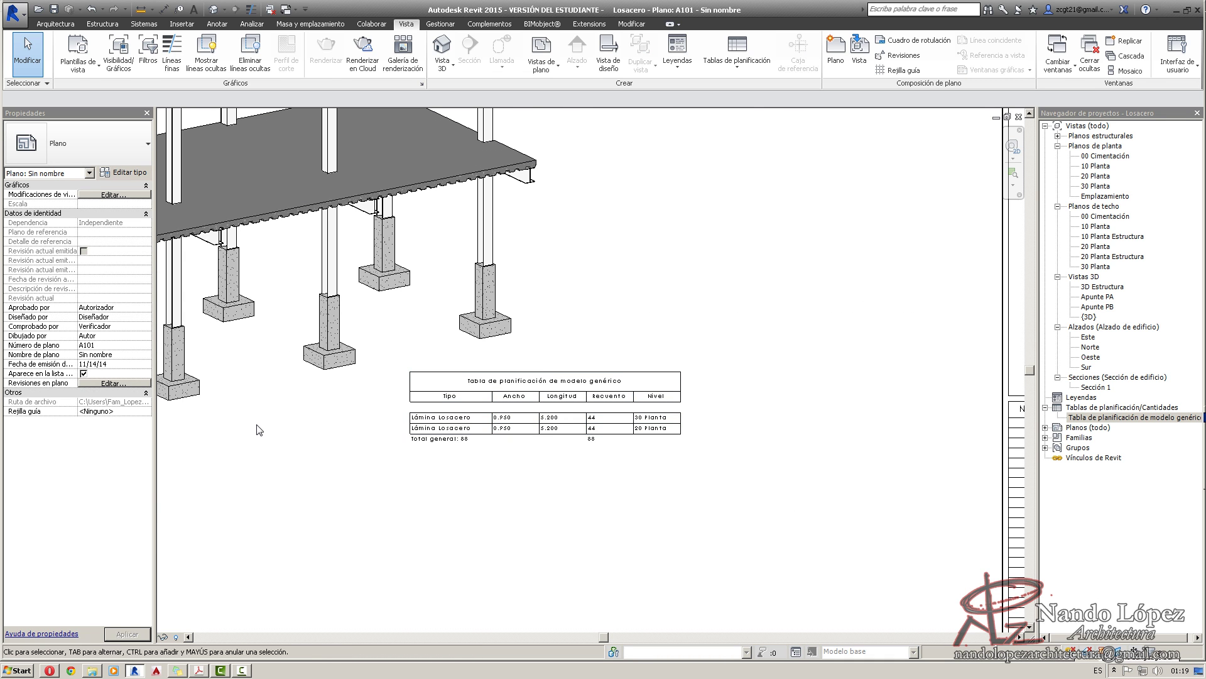
{"action": "scroll", "coordinate": [257, 430], "scroll_direction": "down", "scroll_amount": 3}
{"action": "scroll", "coordinate": [257, 430], "scroll_direction": "up", "scroll_amount": 4}
{"action": "scroll", "coordinate": [257, 430], "scroll_direction": "up", "scroll_amount": 6}
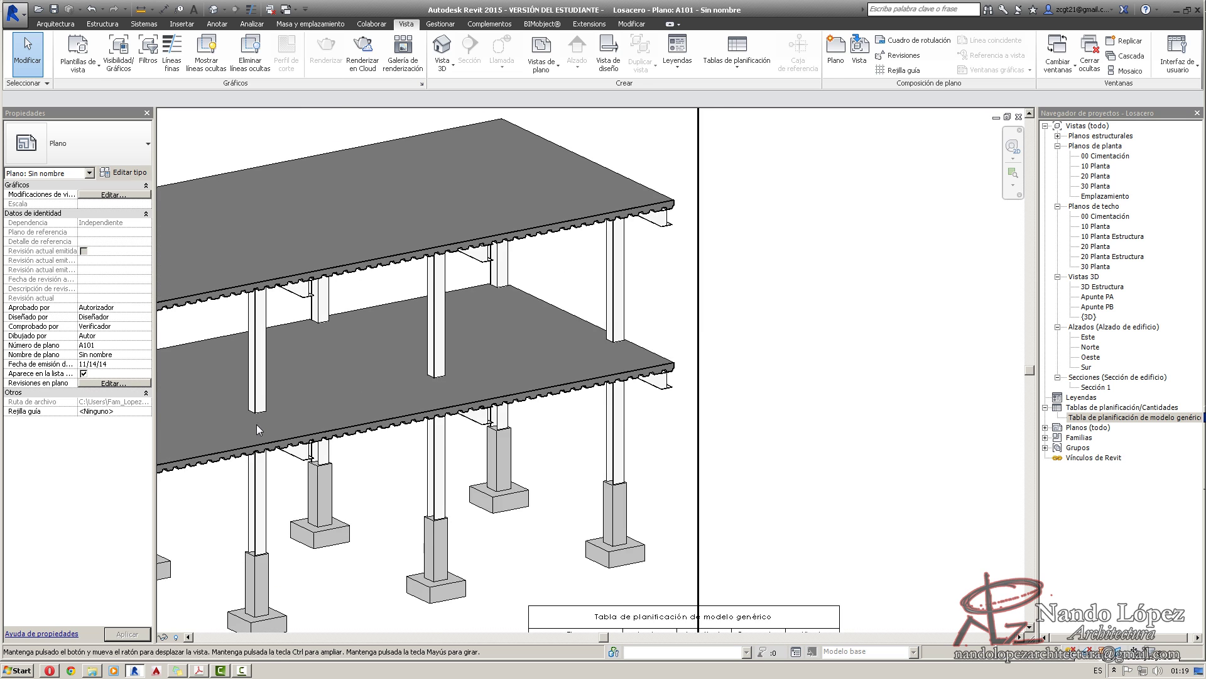
{"action": "scroll", "coordinate": [257, 430], "scroll_direction": "down", "scroll_amount": 5}
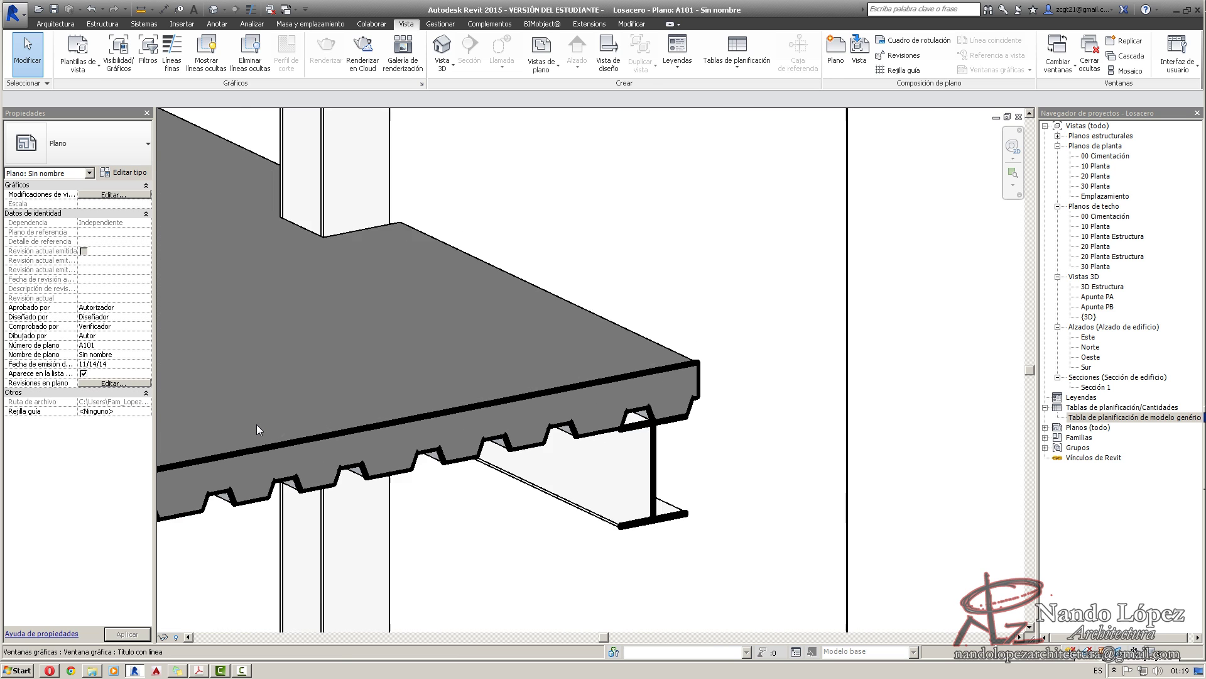
{"action": "scroll", "coordinate": [257, 430], "scroll_direction": "down", "scroll_amount": 4}
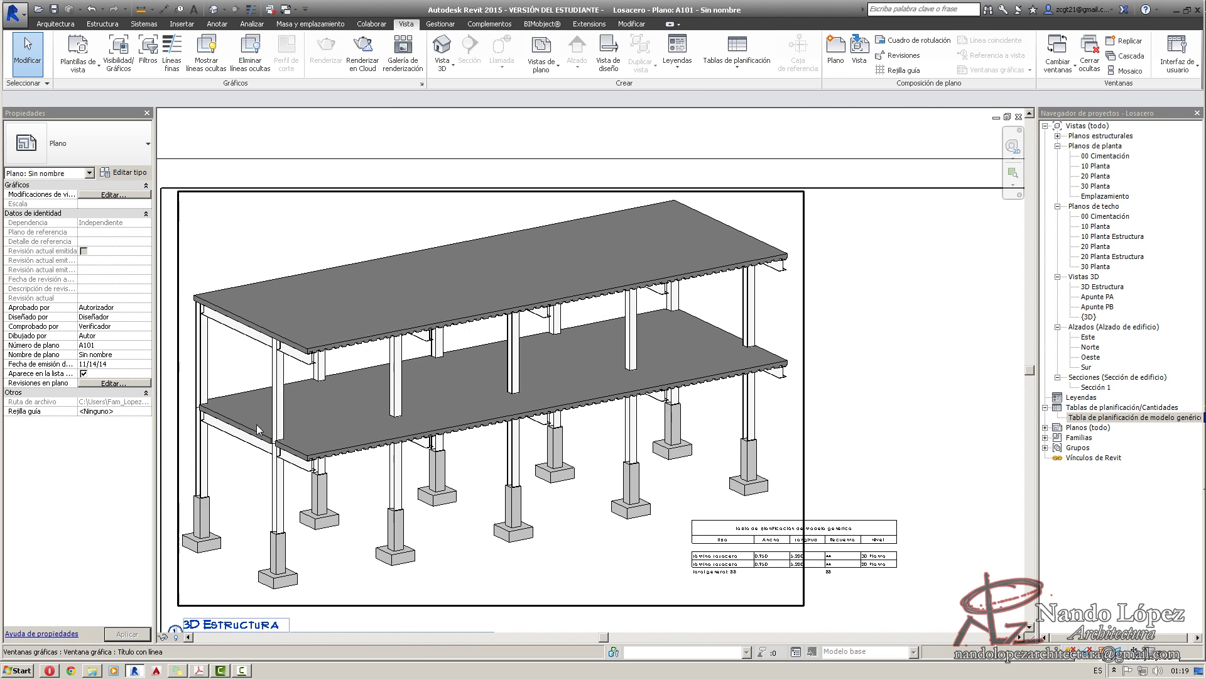
{"action": "scroll", "coordinate": [258, 430], "scroll_direction": "up", "scroll_amount": 3}
{"action": "scroll", "coordinate": [257, 430], "scroll_direction": "up", "scroll_amount": 5}
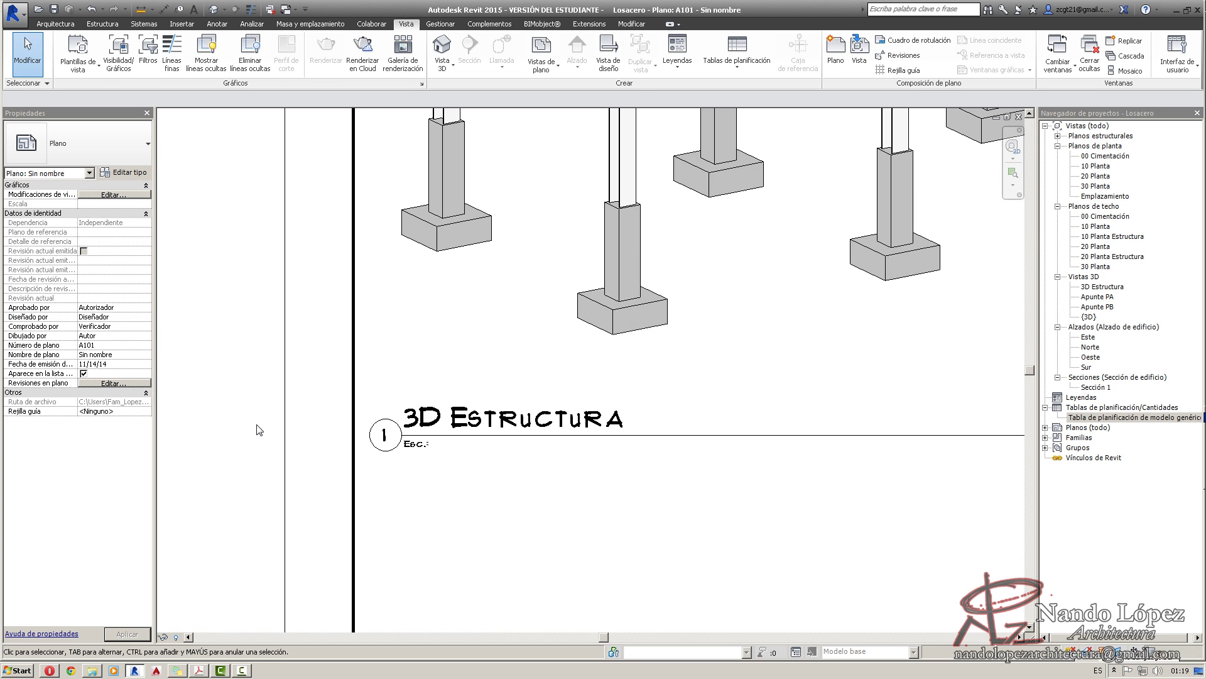
{"action": "scroll", "coordinate": [257, 430], "scroll_direction": "down", "scroll_amount": 1}
{"action": "scroll", "coordinate": [257, 429], "scroll_direction": "up", "scroll_amount": 2}
{"action": "scroll", "coordinate": [257, 430], "scroll_direction": "down", "scroll_amount": 5}
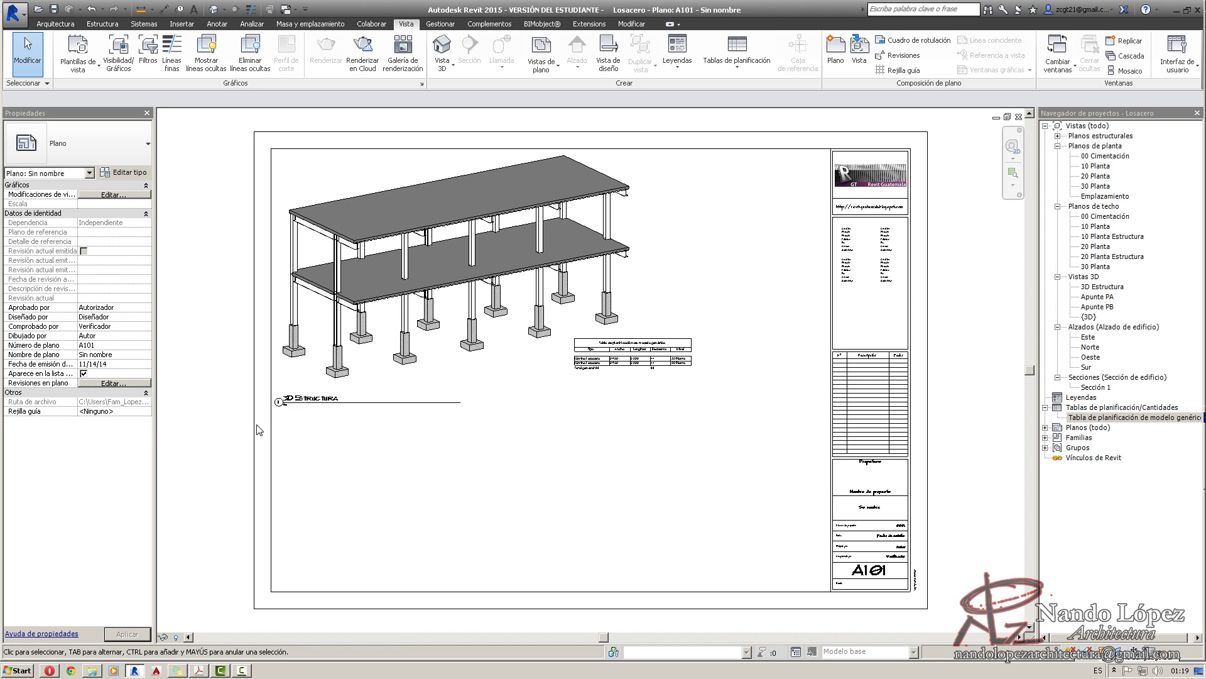
Open Sección 1 and examine the Losacero sheets where the slab meets the beam and wall.
{"action": "double_click", "coordinate": [1098, 387]}
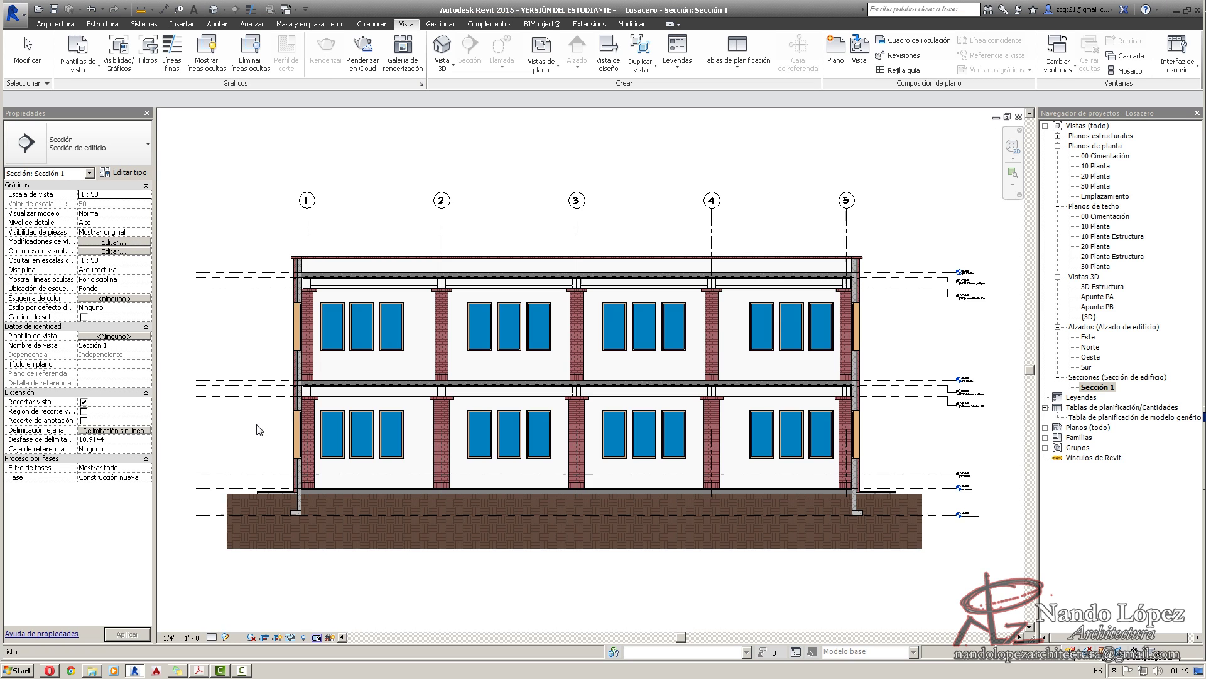
{"action": "scroll", "coordinate": [257, 429], "scroll_direction": "up", "scroll_amount": 5}
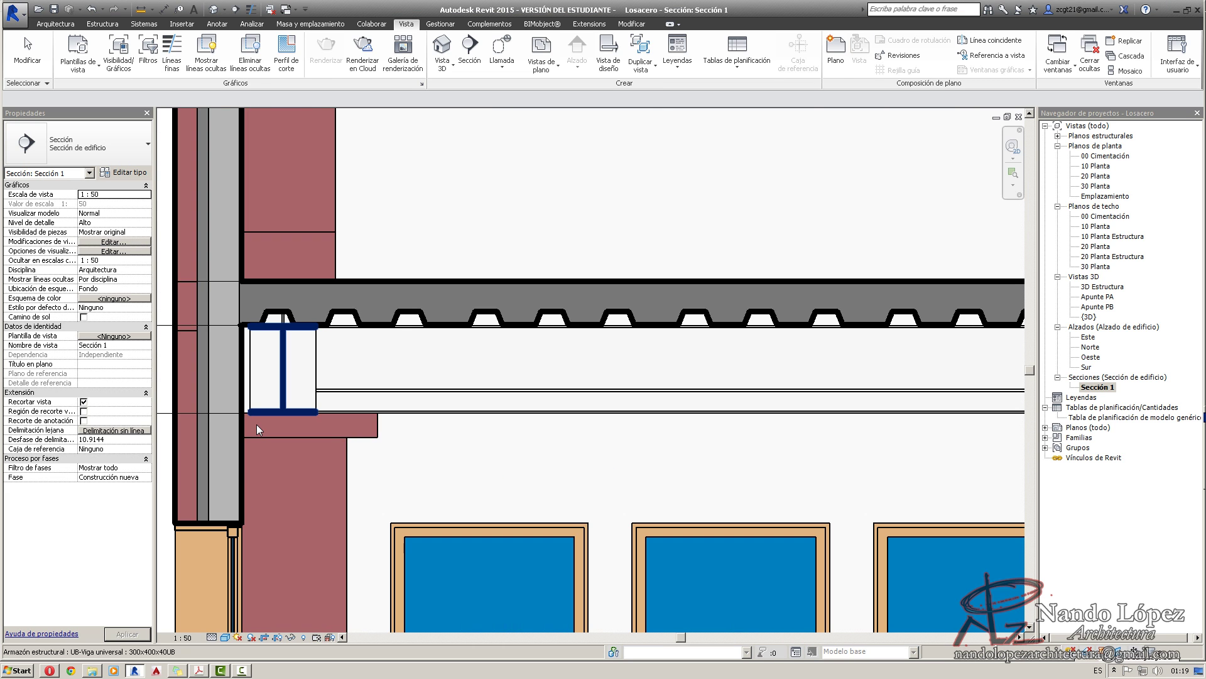
{"action": "scroll", "coordinate": [257, 430], "scroll_direction": "up", "scroll_amount": 3}
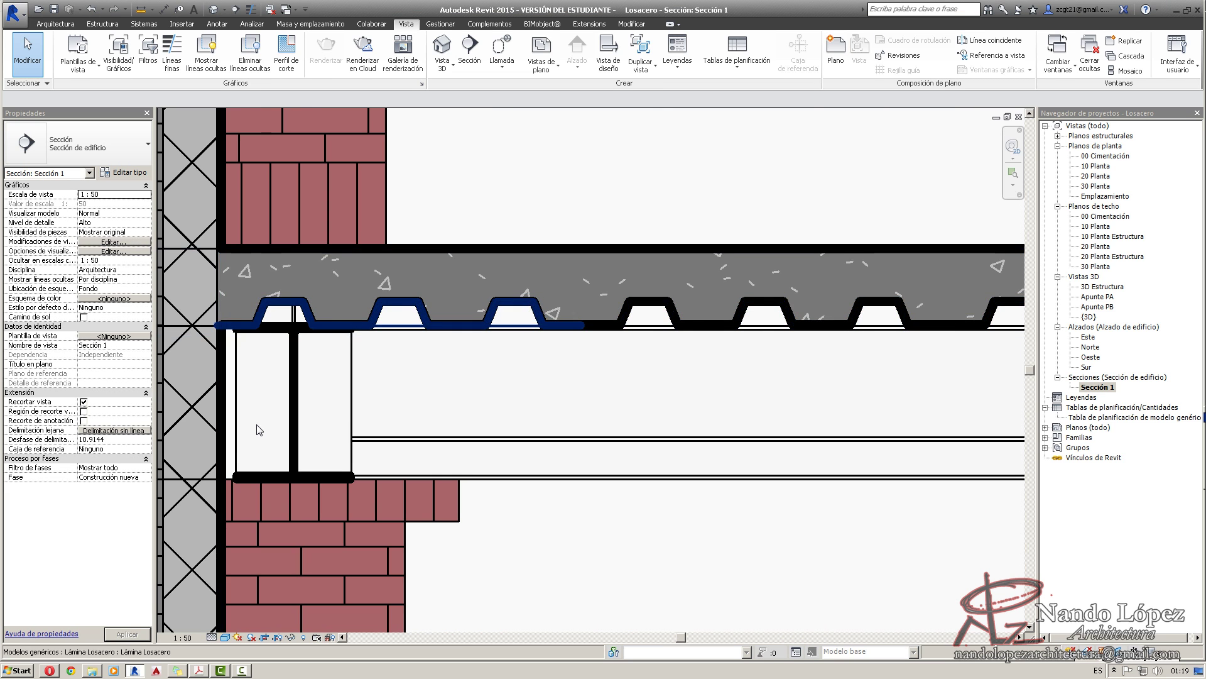
{"action": "scroll", "coordinate": [257, 430], "scroll_direction": "down", "scroll_amount": 6}
{"action": "middle_click_drag", "start_coordinate": [257, 430], "coordinate": [167, 451]}
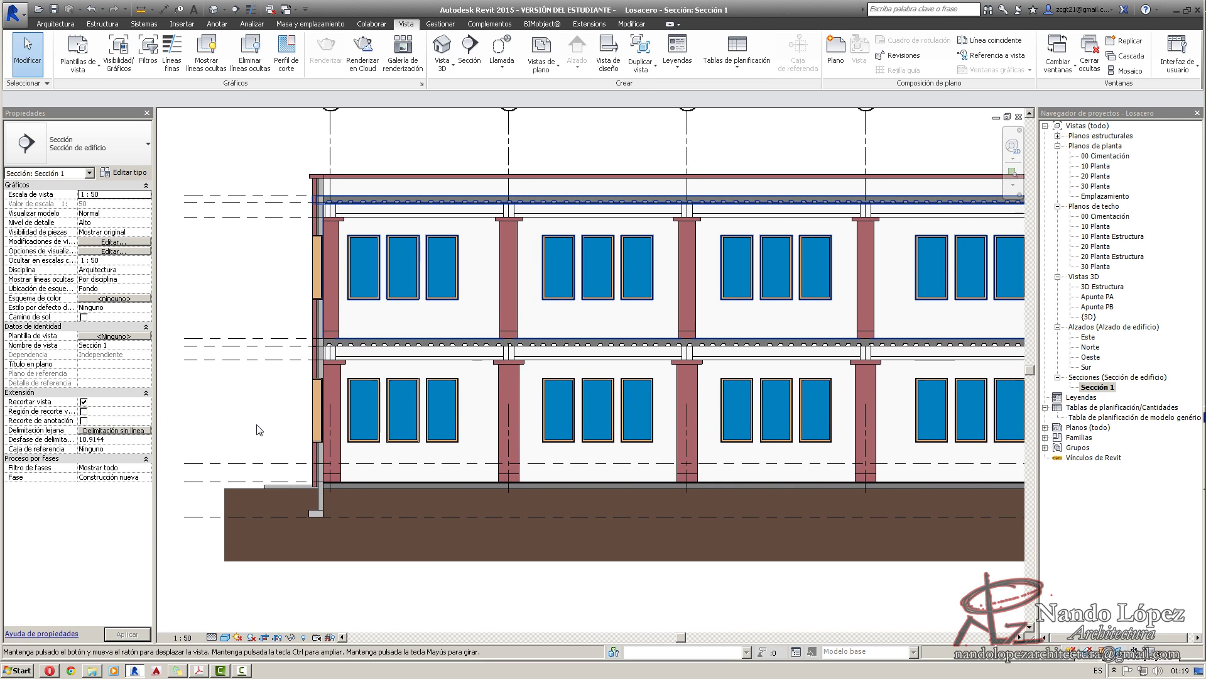
{"action": "scroll", "coordinate": [257, 430], "scroll_direction": "down", "scroll_amount": 5}
{"action": "scroll", "coordinate": [257, 430], "scroll_direction": "up", "scroll_amount": 3}
{"action": "middle_click_drag", "start_coordinate": [257, 430], "coordinate": [426, 479]}
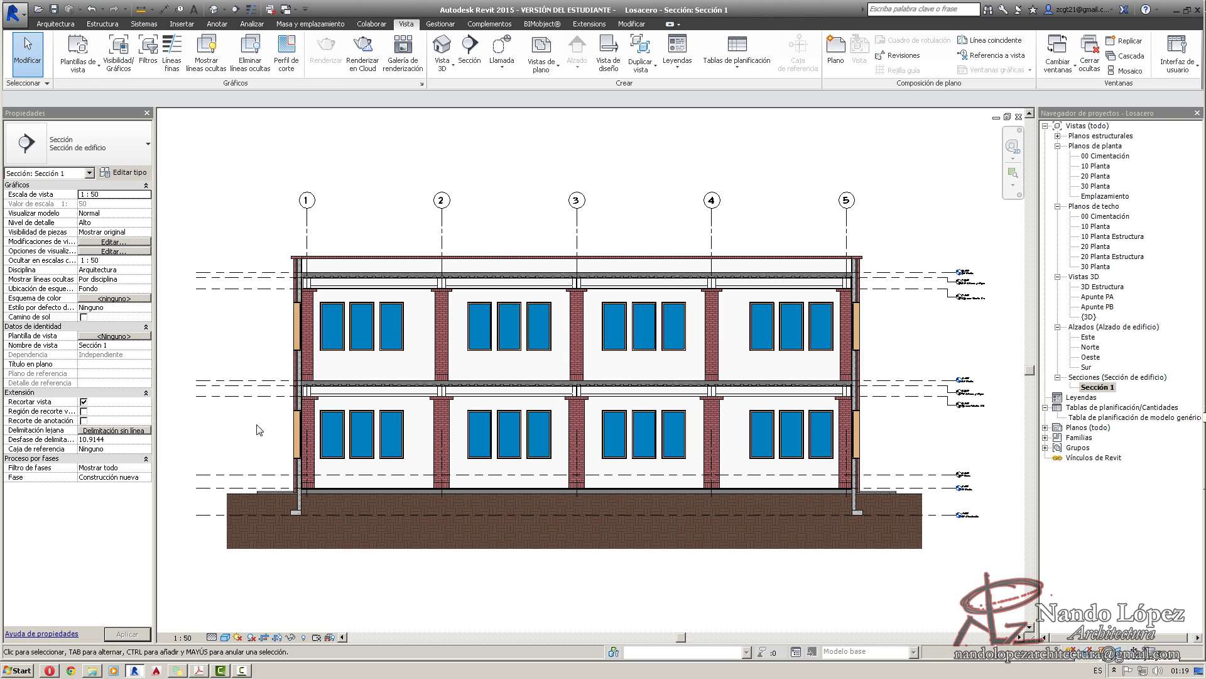
Return to sheet A101 and place Sección 1 in the lower part of the sheet, below the 3D Estructura view.
{"action": "double_click", "coordinate": [1088, 428]}
{"action": "double_click", "coordinate": [1098, 437]}
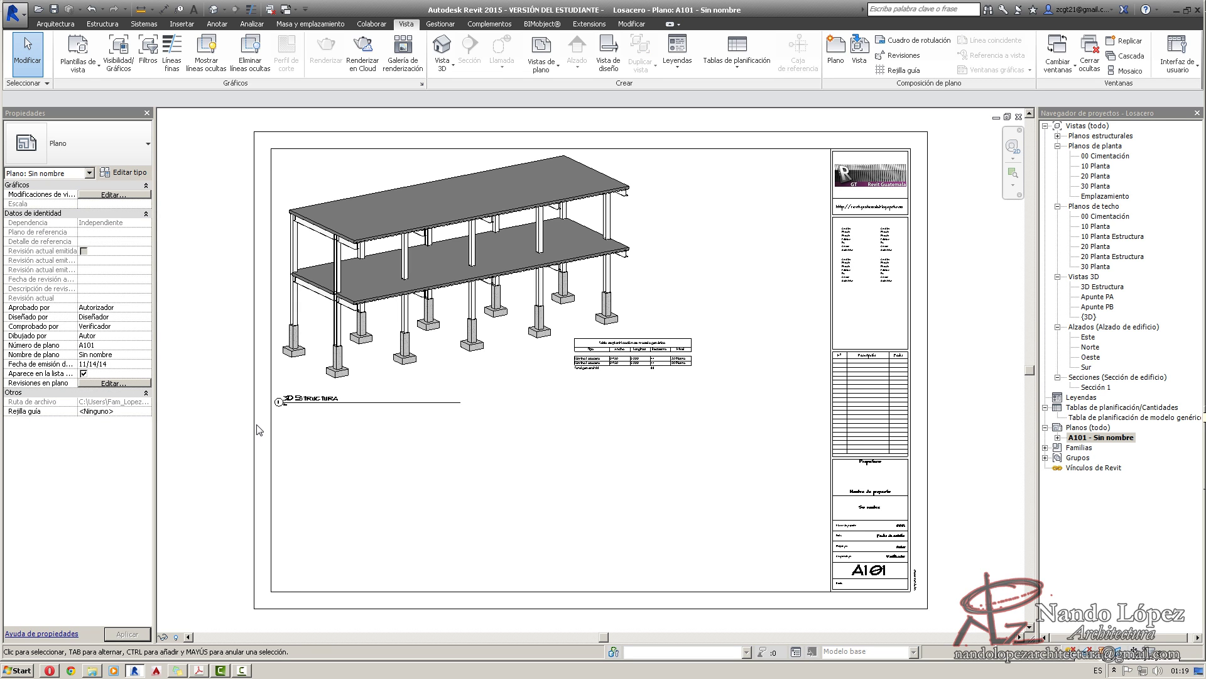
{"action": "left_click", "coordinate": [1094, 387]}
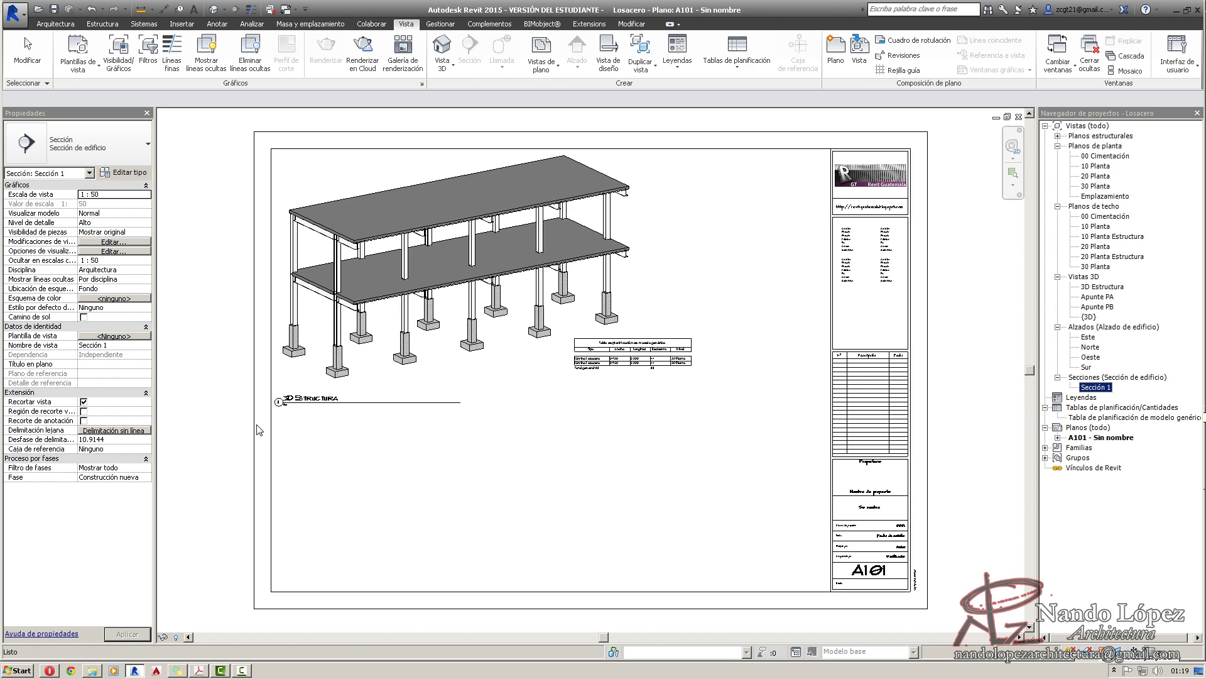
{"action": "left_click_drag", "start_coordinate": [1096, 387], "coordinate": [528, 474]}
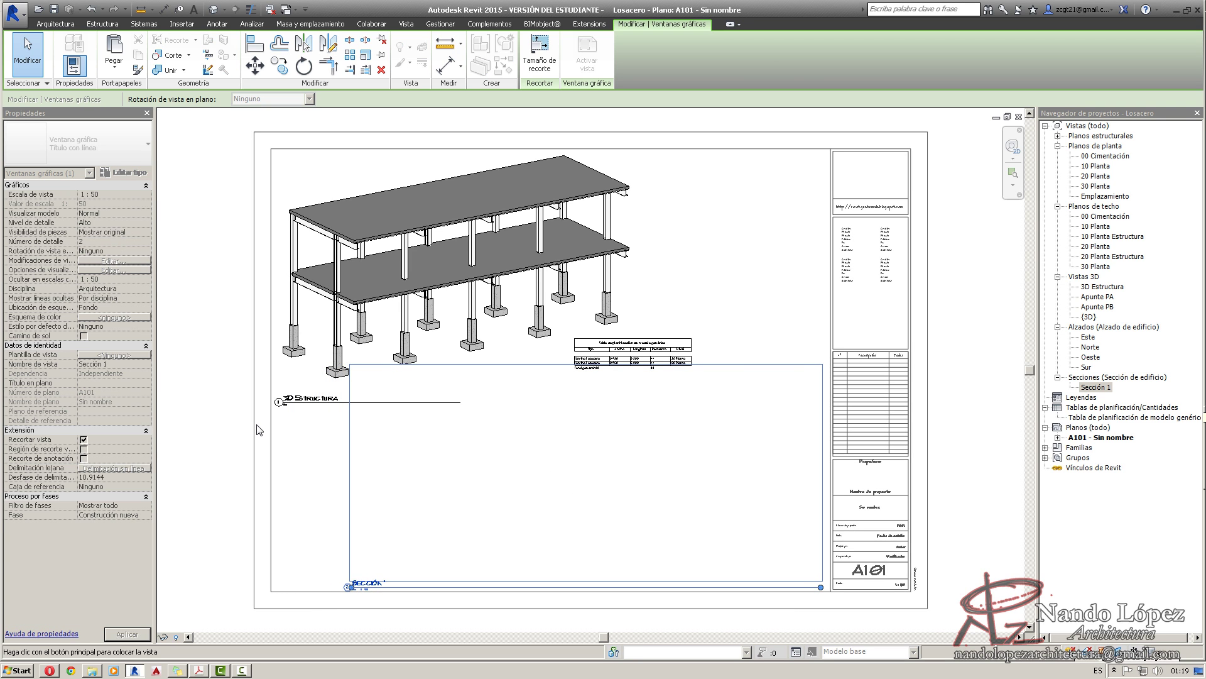
{"action": "left_click", "coordinate": [586, 475]}
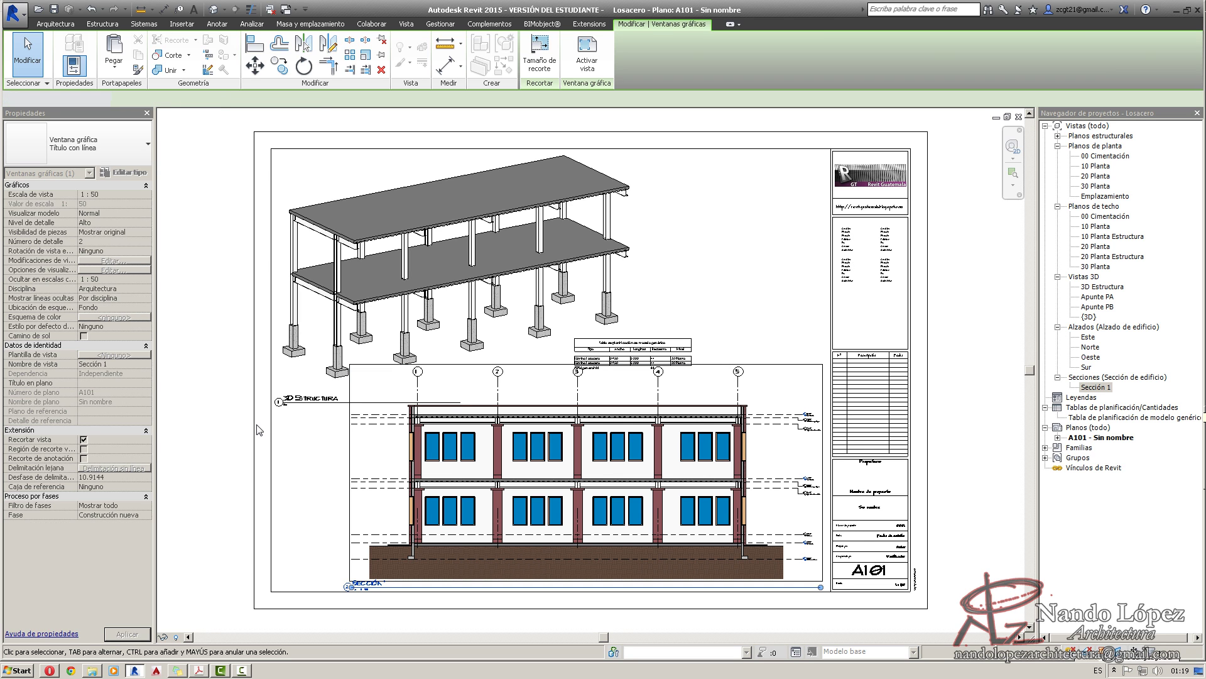
{"action": "key", "text": "Escape"}
{"action": "scroll", "coordinate": [259, 431], "scroll_direction": "up", "scroll_amount": 2}
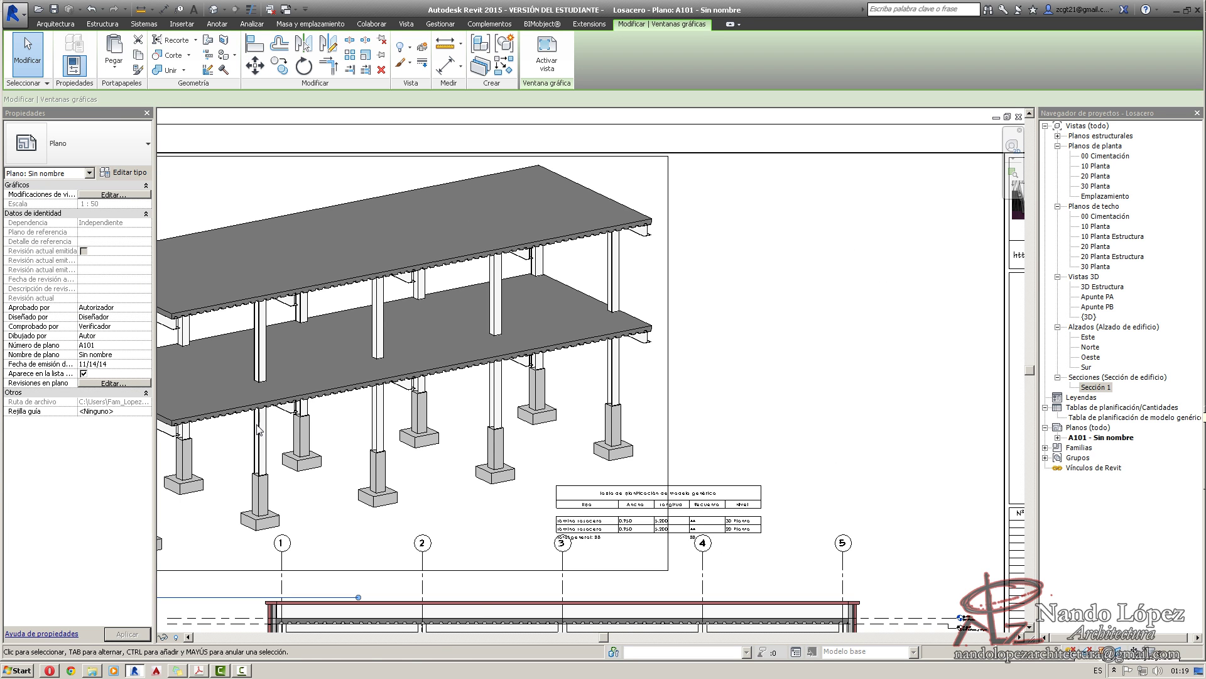
Nudge the 3D Estructura viewport slightly up and to the left within the sheet's frame.
{"action": "key", "text": "Up"}
{"action": "key", "text": "Up"}
{"action": "key", "text": "Up"}
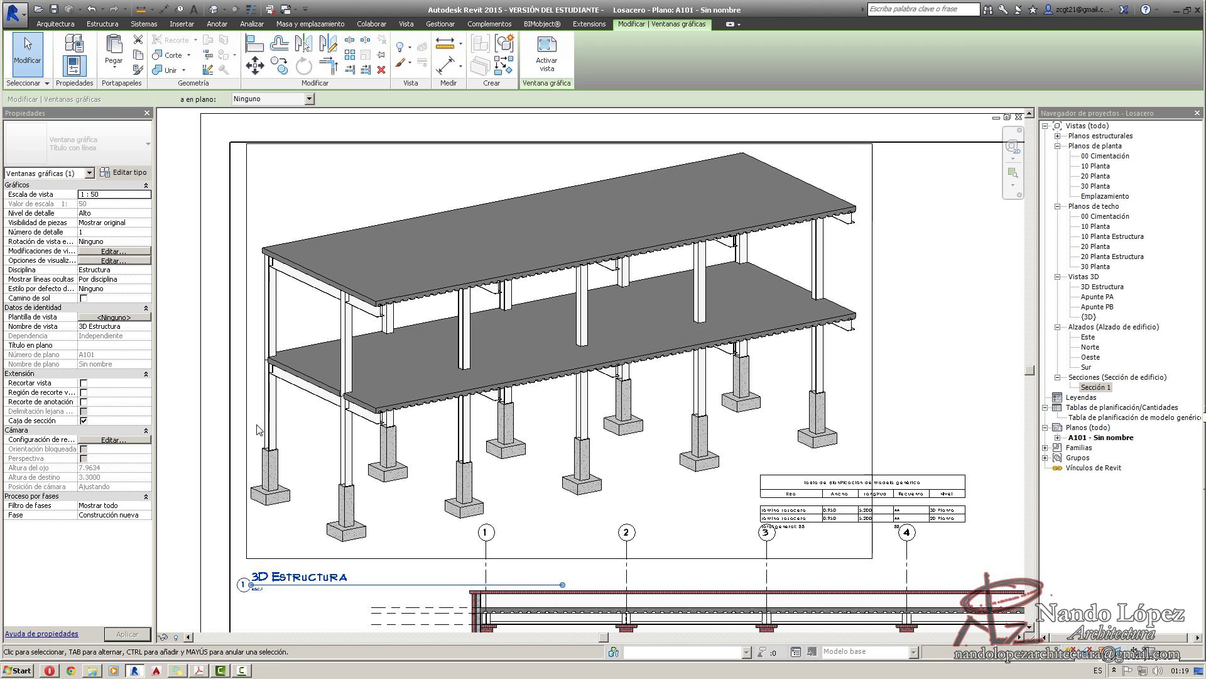
{"action": "key", "text": "Left"}
{"action": "key", "text": "Left"}
{"action": "key", "text": "Left"}
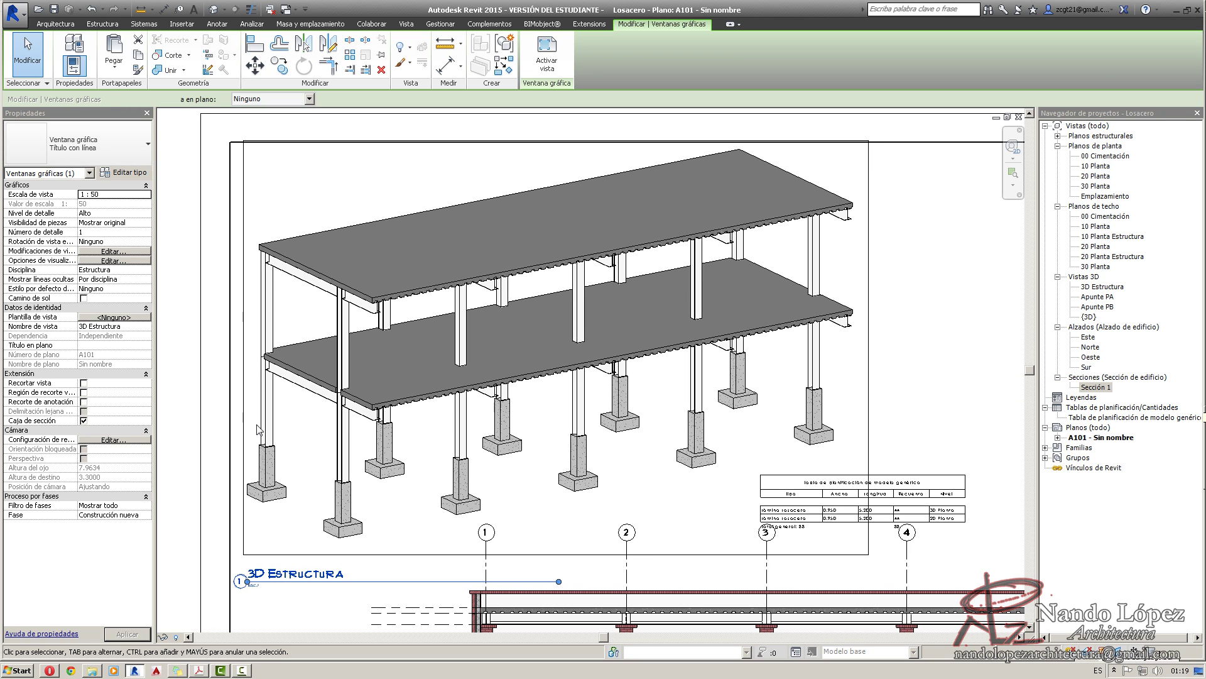
{"action": "key", "text": "Escape"}
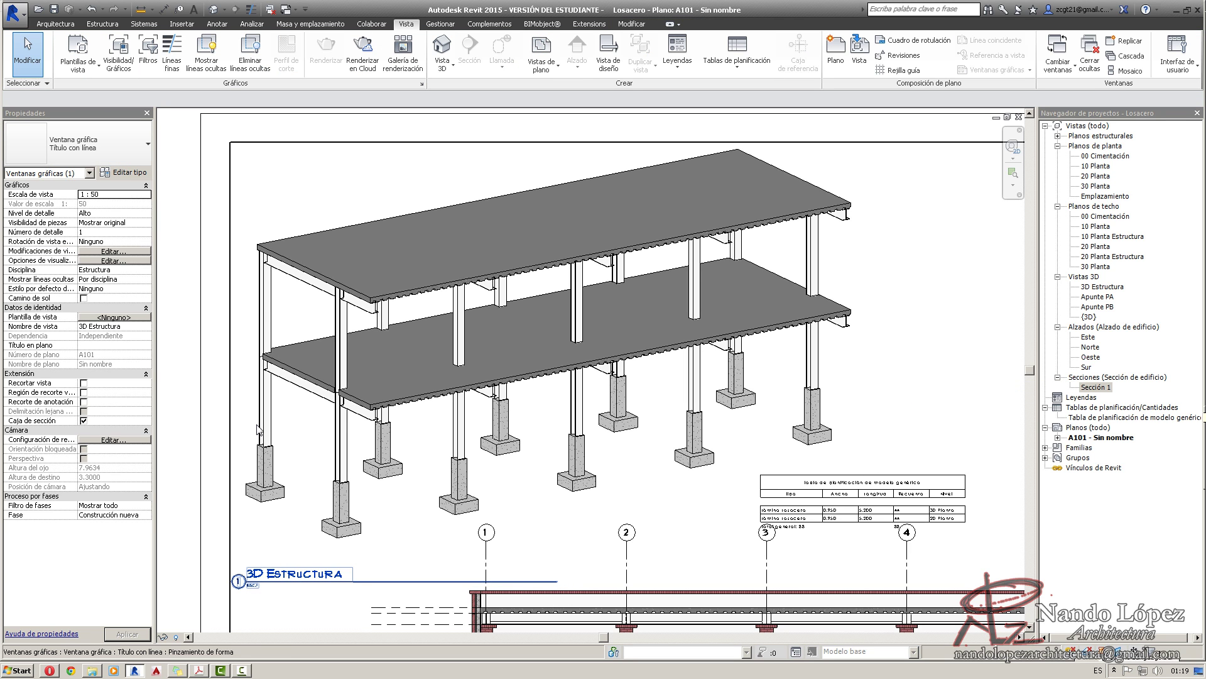
Move the schedule beside the upper slab of the 3D Estructura view and shift the Sección 1 viewport slightly down.
{"action": "left_click", "coordinate": [257, 430]}
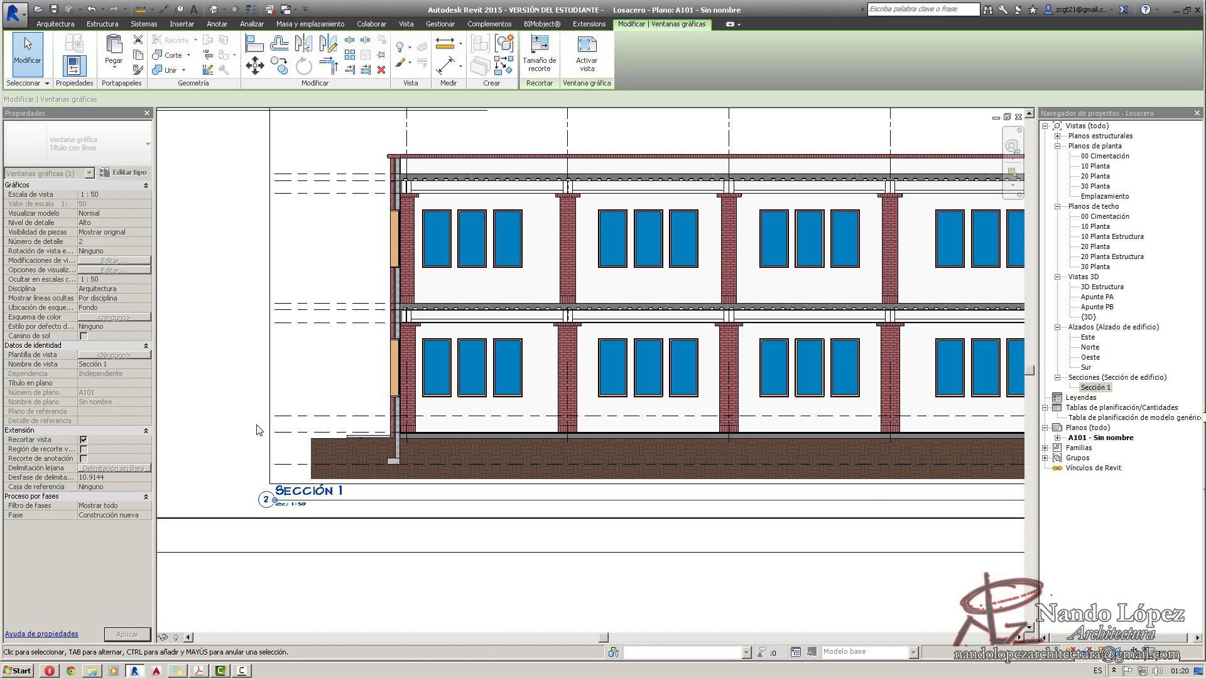
{"action": "left_click", "coordinate": [256, 430]}
Examine the Losacero slab edges at the wall on both floors of Sección 1 and the overall layout of sheet A101.
{"action": "scroll", "coordinate": [256, 429], "scroll_direction": "down", "scroll_amount": 2}
{"action": "middle_click_drag", "start_coordinate": [256, 429], "coordinate": [381, 483]}
{"action": "scroll", "coordinate": [256, 430], "scroll_direction": "up", "scroll_amount": 2}
{"action": "scroll", "coordinate": [257, 427], "scroll_direction": "up", "scroll_amount": 3}
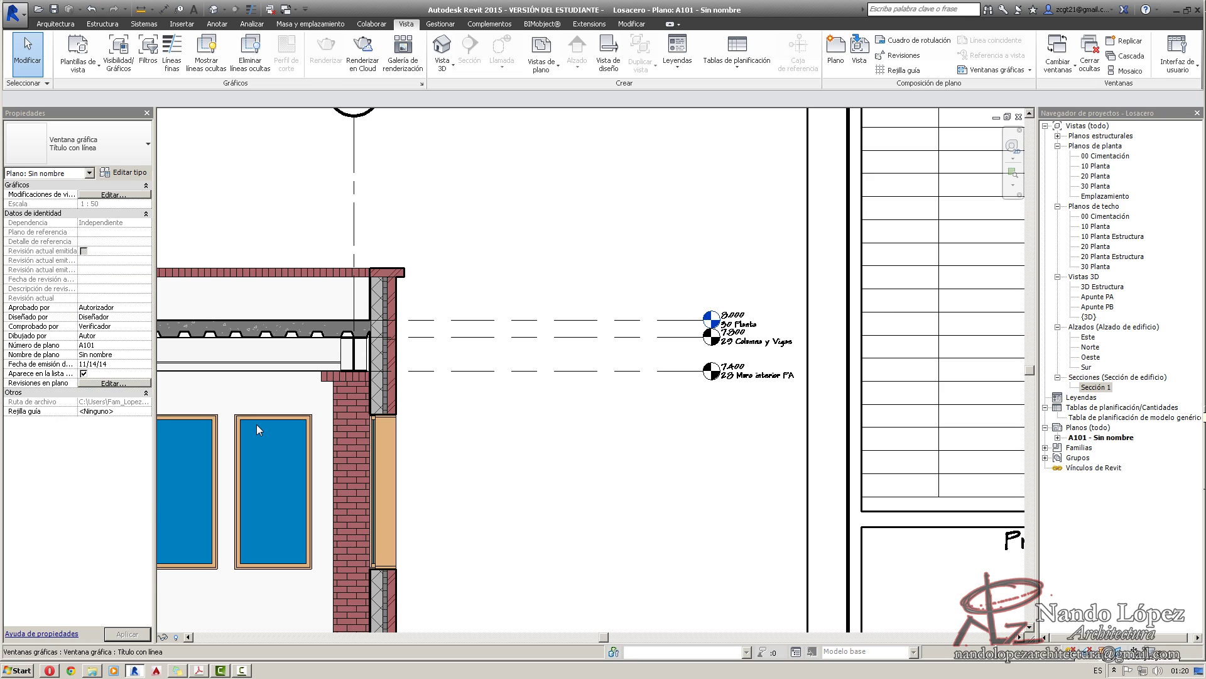
{"action": "scroll", "coordinate": [257, 427], "scroll_direction": "down", "scroll_amount": 2}
{"action": "scroll", "coordinate": [256, 427], "scroll_direction": "up", "scroll_amount": 2}
{"action": "scroll", "coordinate": [257, 430], "scroll_direction": "down", "scroll_amount": 2}
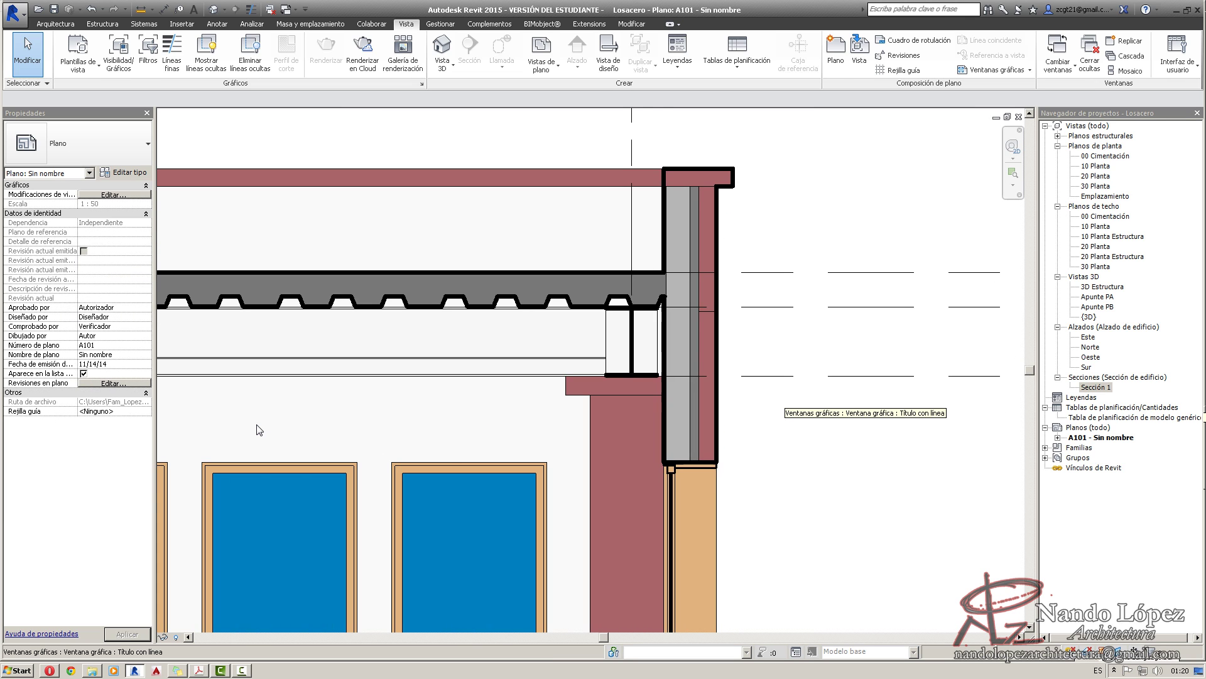
{"action": "scroll", "coordinate": [259, 429], "scroll_direction": "up", "scroll_amount": 3}
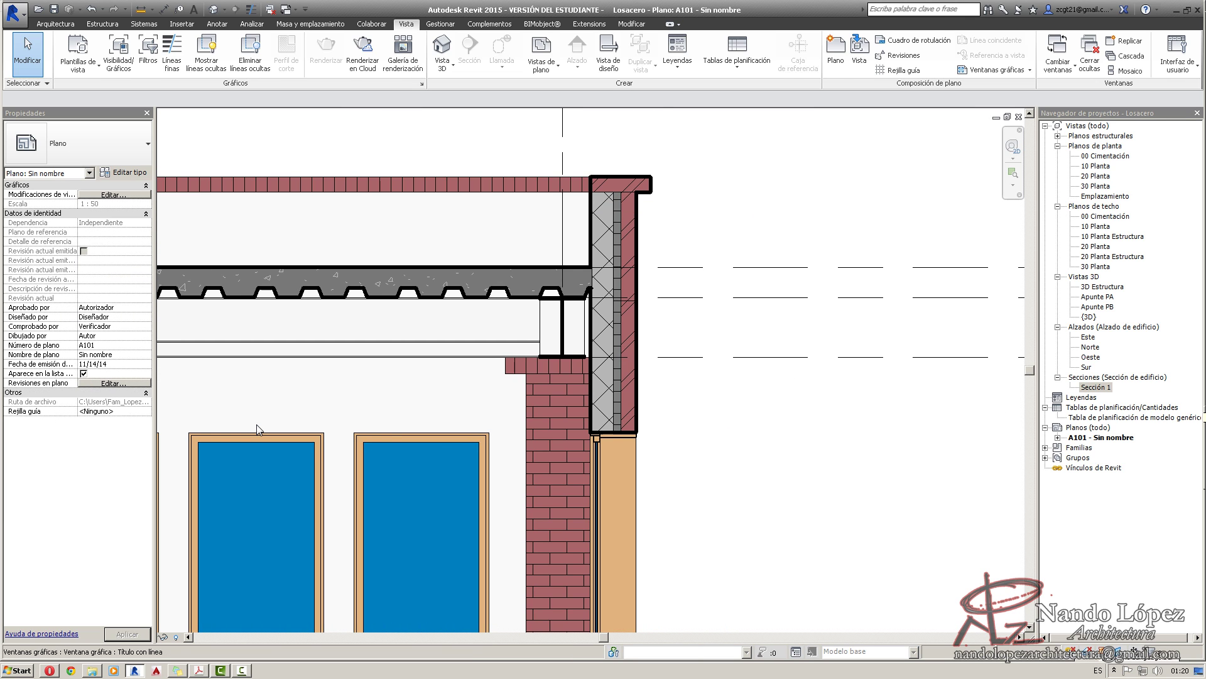
{"action": "scroll", "coordinate": [258, 429], "scroll_direction": "down", "scroll_amount": 3}
{"action": "scroll", "coordinate": [258, 430], "scroll_direction": "up", "scroll_amount": 2}
{"action": "scroll", "coordinate": [259, 430], "scroll_direction": "up", "scroll_amount": 4}
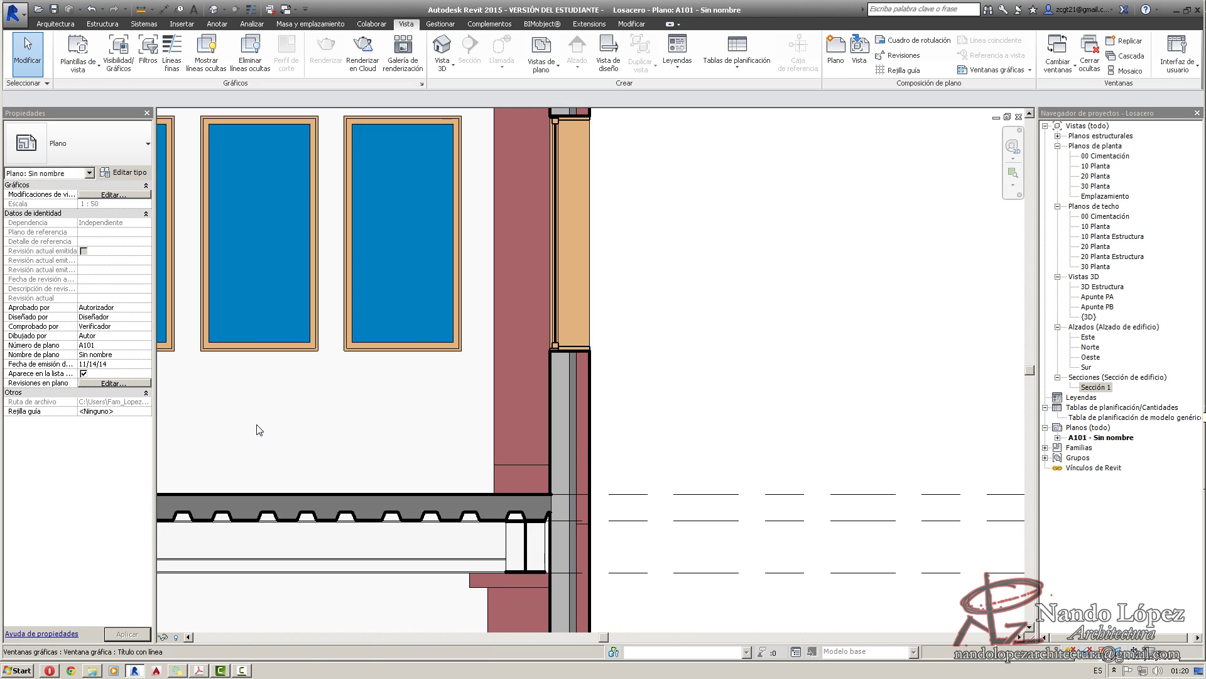
{"action": "scroll", "coordinate": [257, 430], "scroll_direction": "down", "scroll_amount": 6}
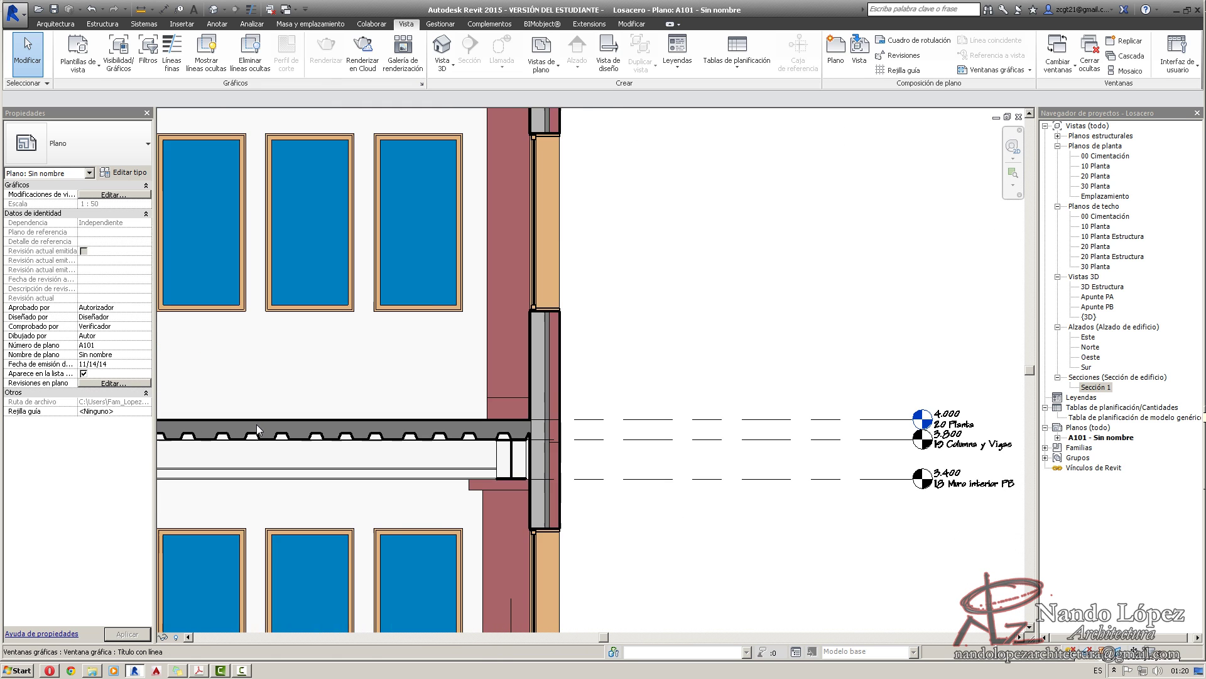
{"action": "scroll", "coordinate": [258, 430], "scroll_direction": "up", "scroll_amount": 3}
{"action": "scroll", "coordinate": [257, 429], "scroll_direction": "down", "scroll_amount": 5}
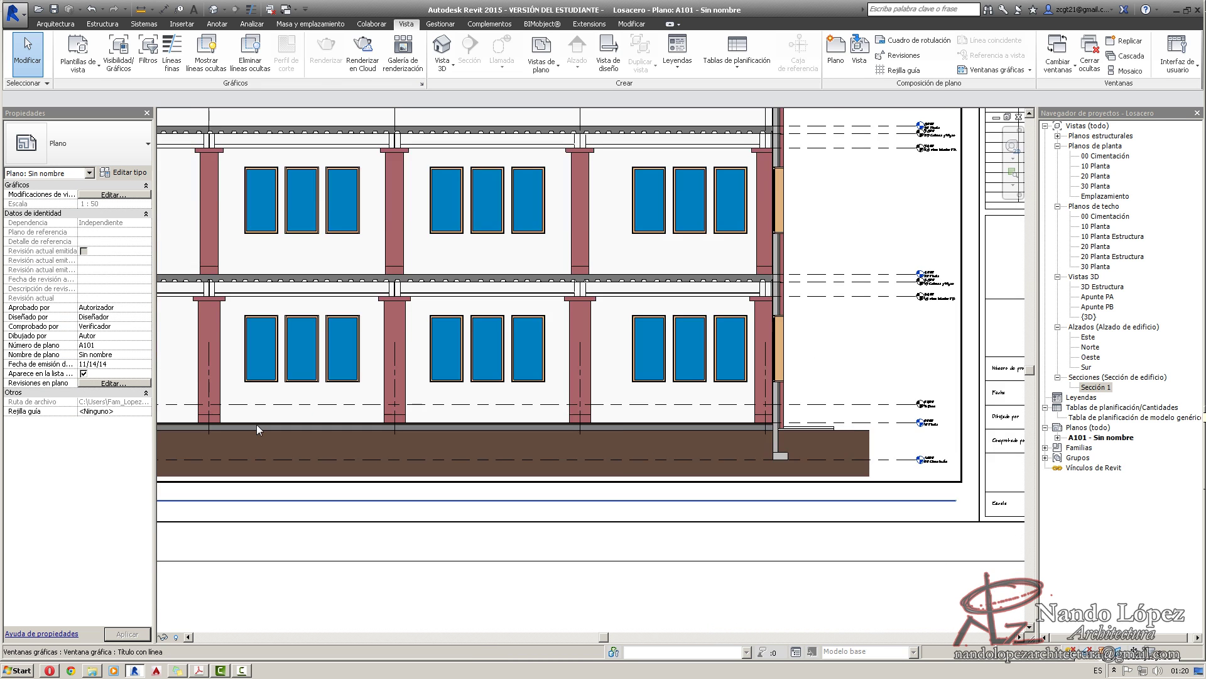
{"action": "scroll", "coordinate": [258, 430], "scroll_direction": "up", "scroll_amount": 4}
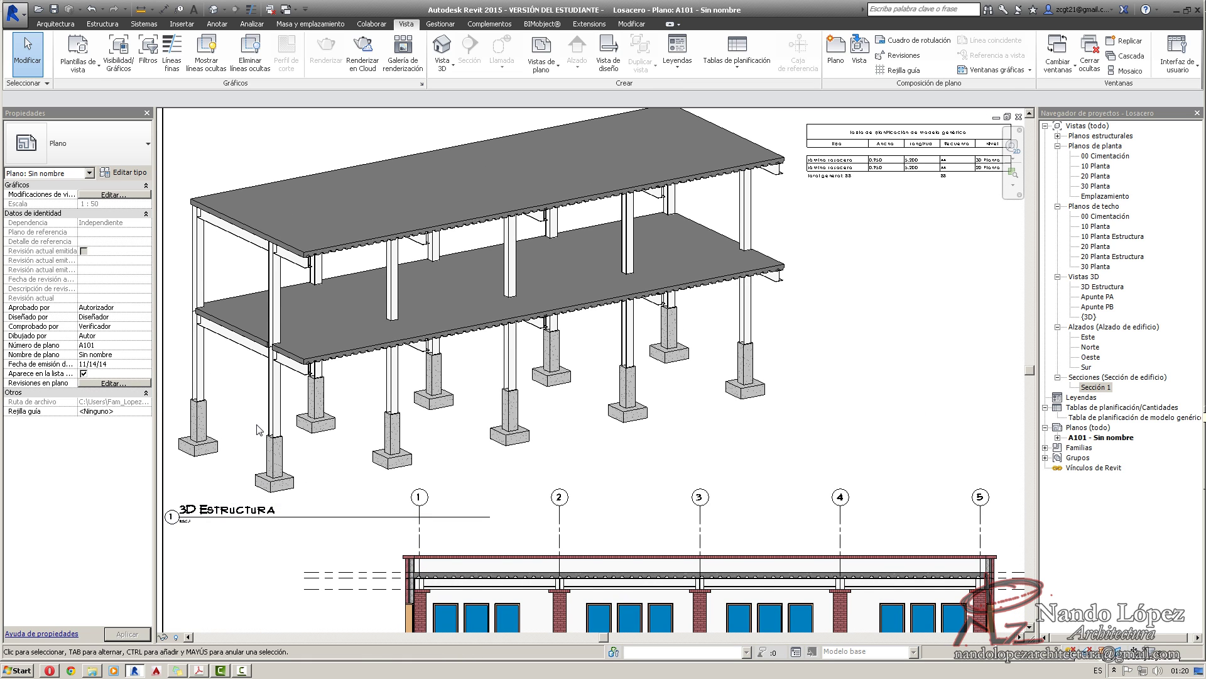
{"action": "middle_click", "coordinate": [257, 425]}
{"action": "middle_click", "coordinate": [257, 425]}
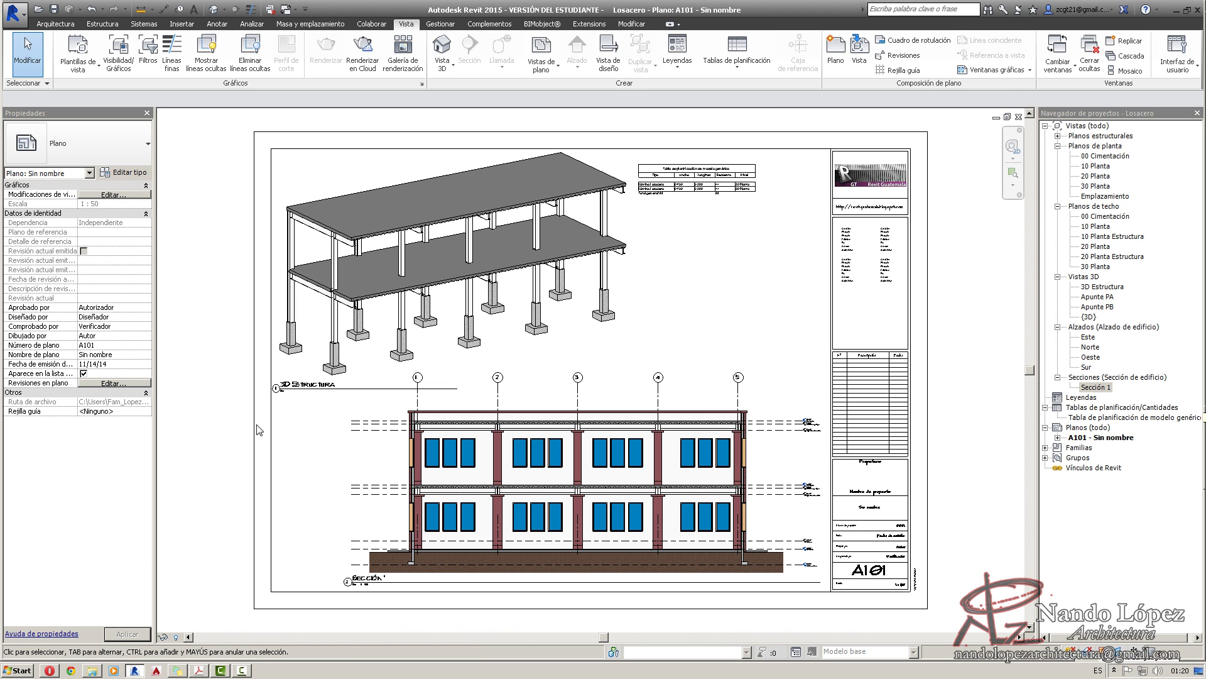